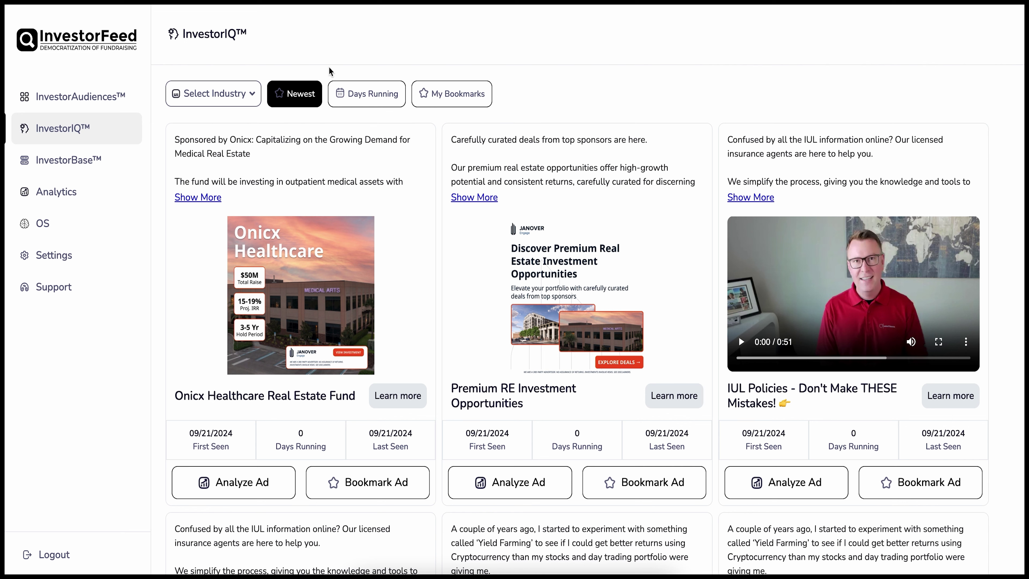
# Filter the InvestorIQ ads to the Multifamily Real Estate industry and sort them by Days Running.
pyautogui.click(234, 94)
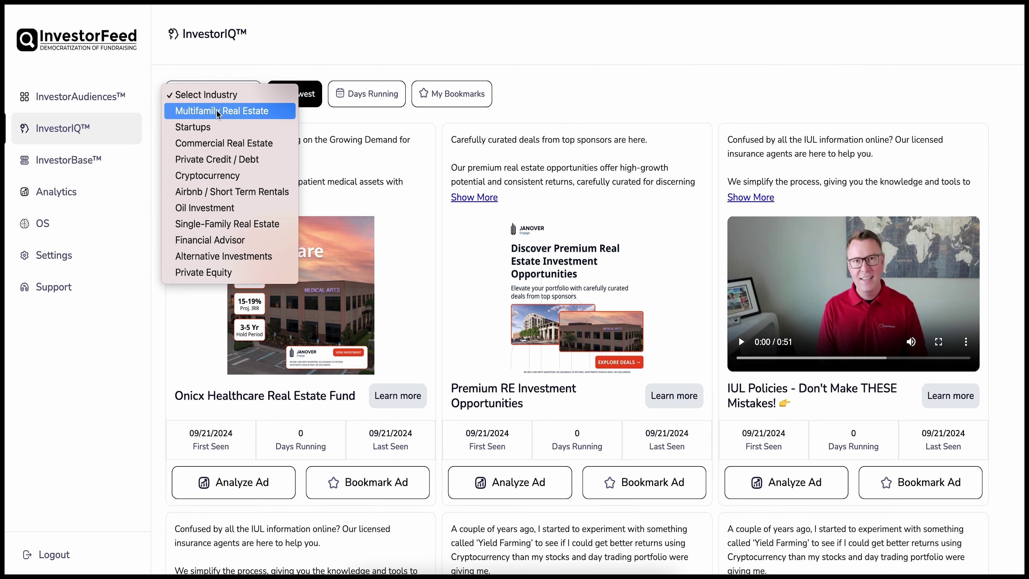
pyautogui.click(219, 111)
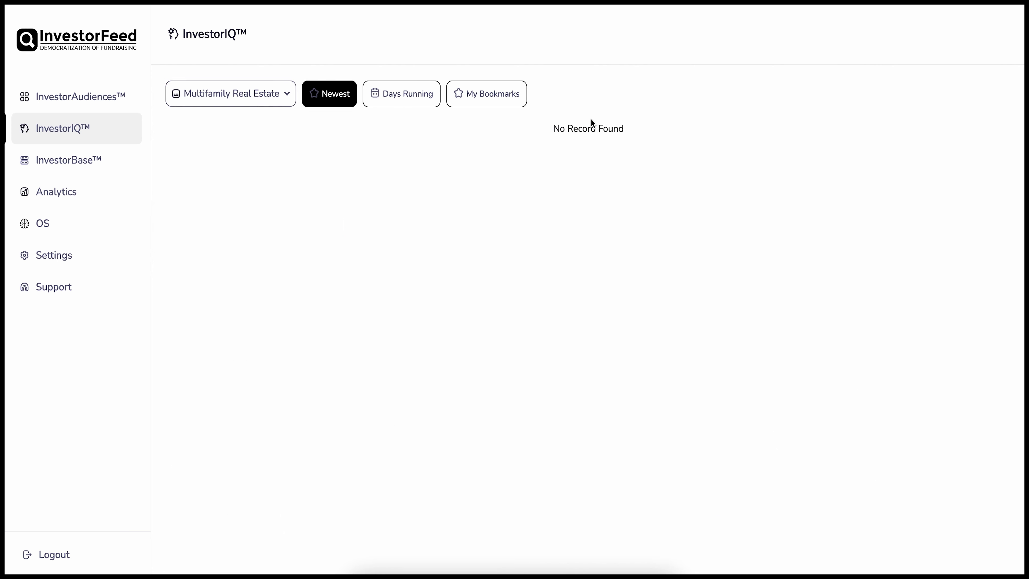
pyautogui.scroll(-15, 578, 277)
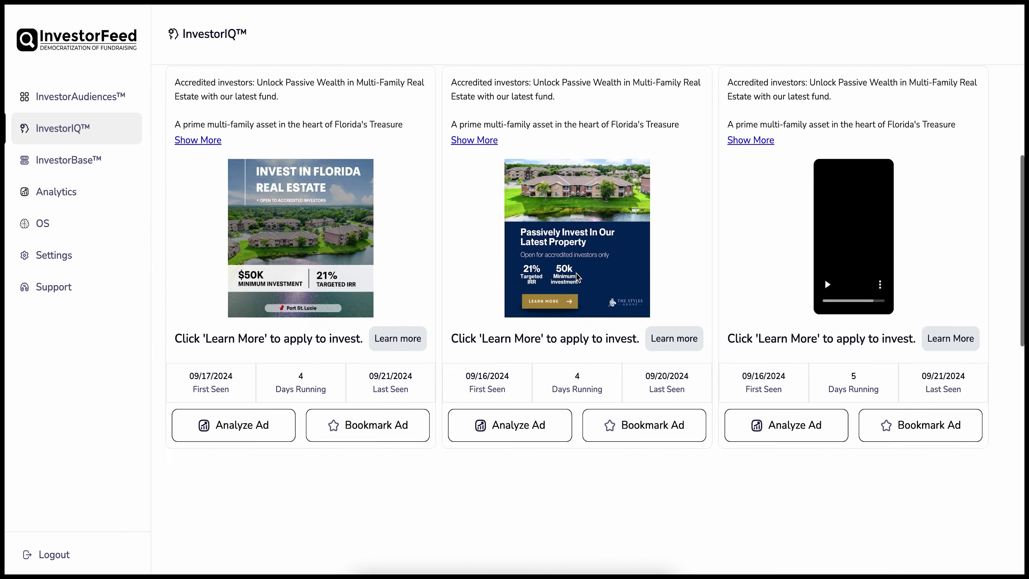
pyautogui.scroll(15, 577, 277)
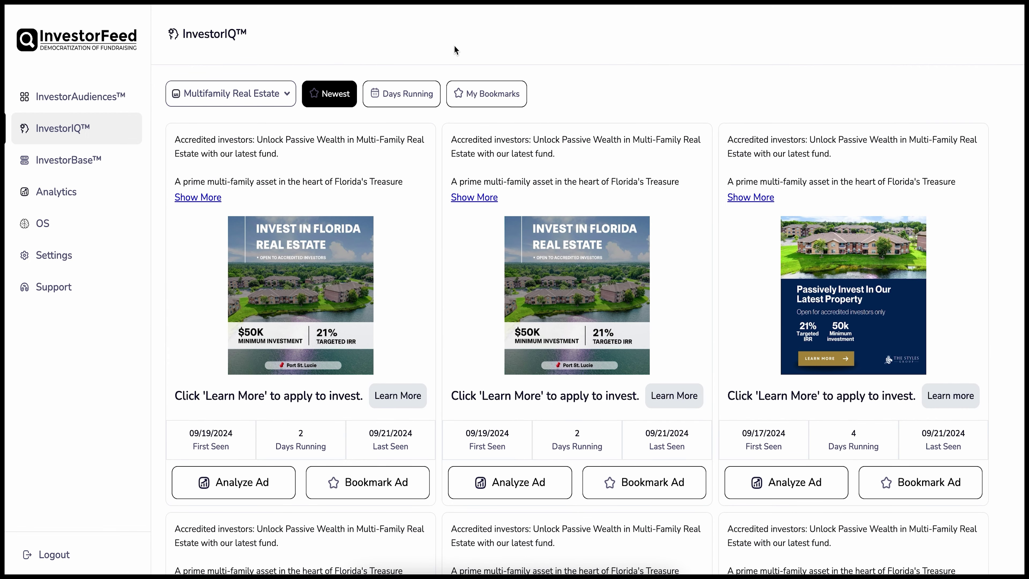
pyautogui.click(392, 98)
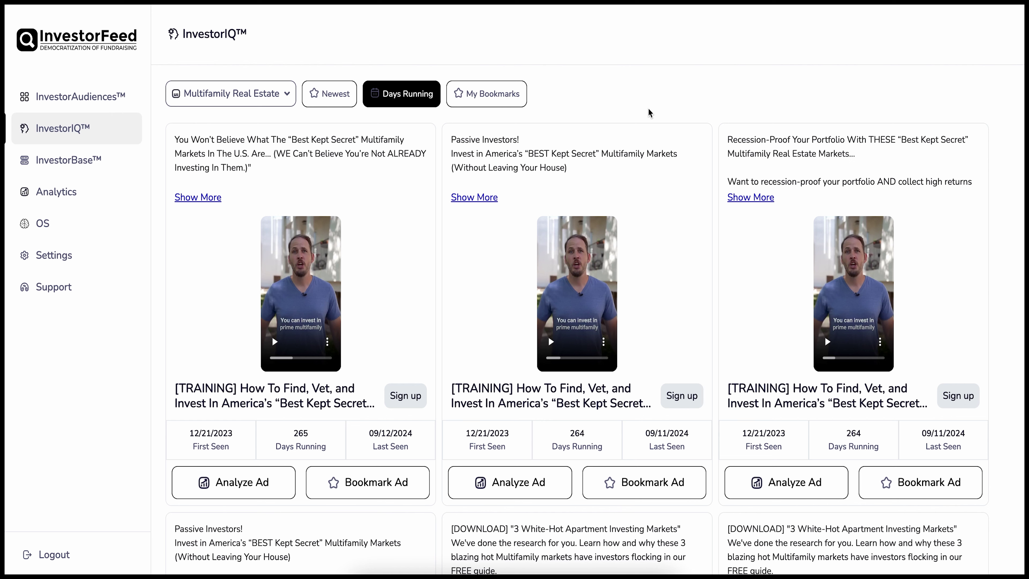
pyautogui.moveTo(292, 431); pyautogui.dragTo(329, 451)
pyautogui.click(657, 103)
pyautogui.click(655, 88)
# Open the analysis of the first, longest-running ad and review its landing page preview and full ad text.
pyautogui.click(237, 486)
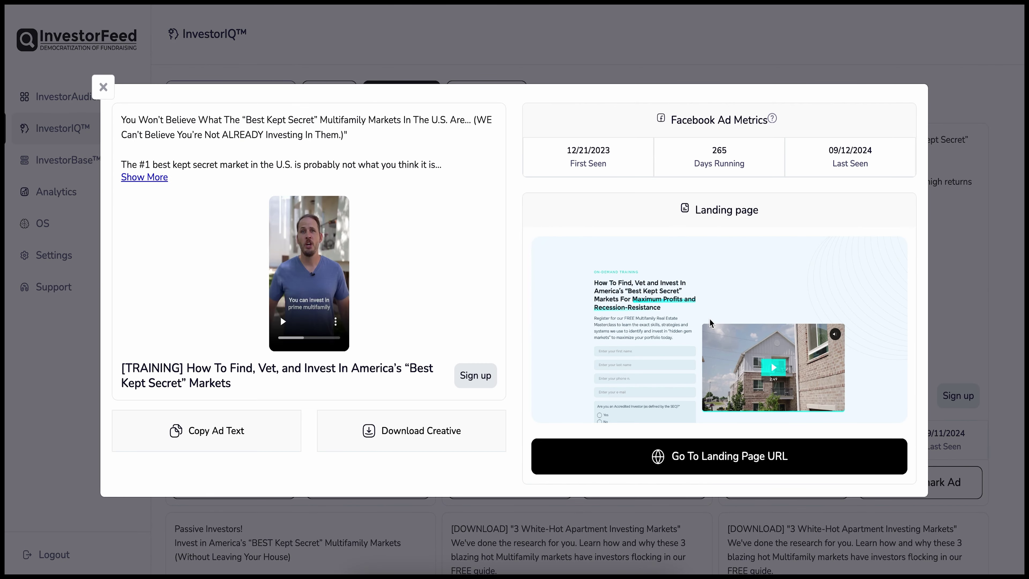
pyautogui.scroll(-6, 710, 324)
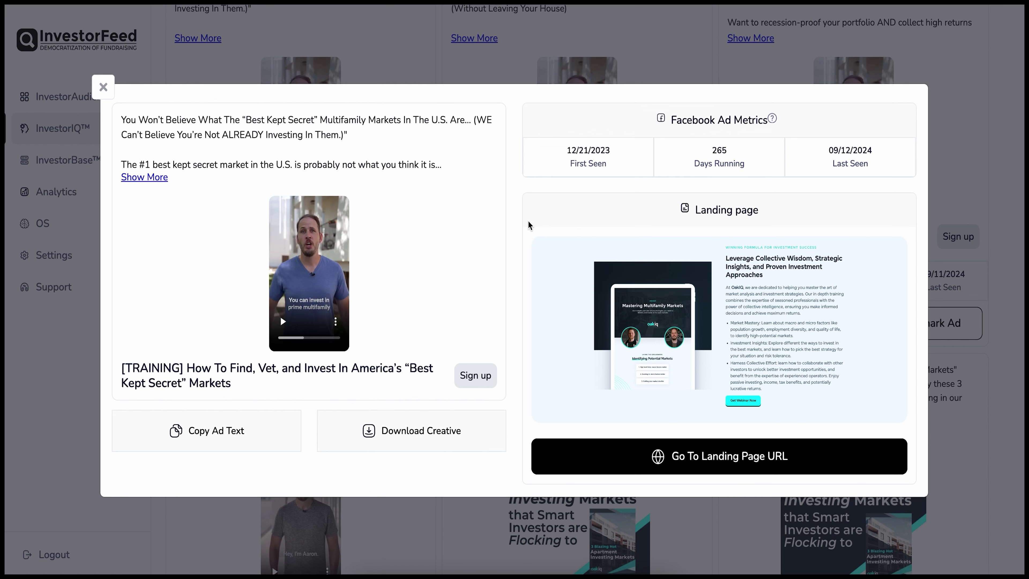
pyautogui.click(150, 179)
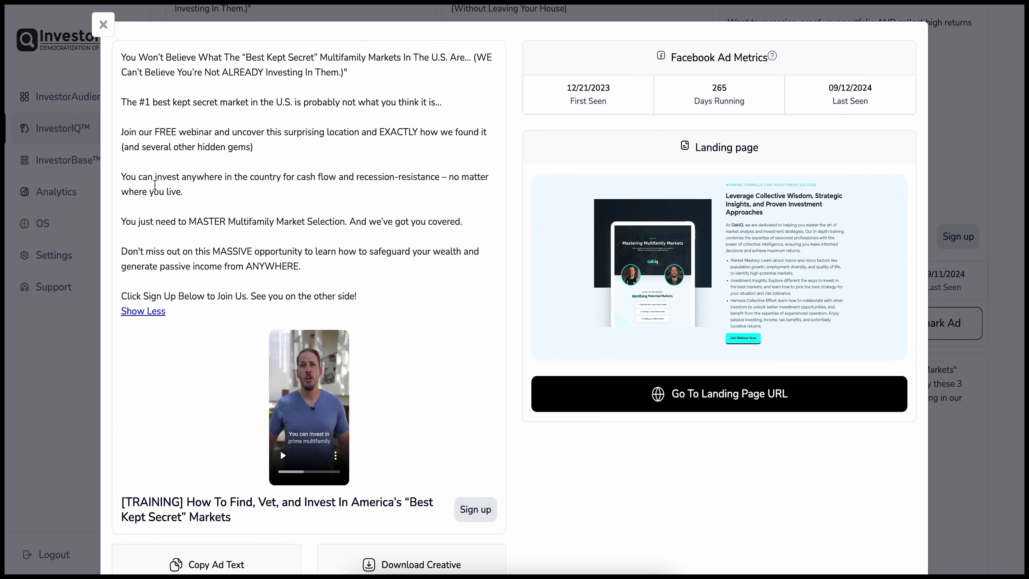
pyautogui.click(144, 312)
# Copy the analyzed ad's text and paste it into the Google Docs document InvestorFeed MVP Campaign Ad Copy Package.
pyautogui.click(225, 434)
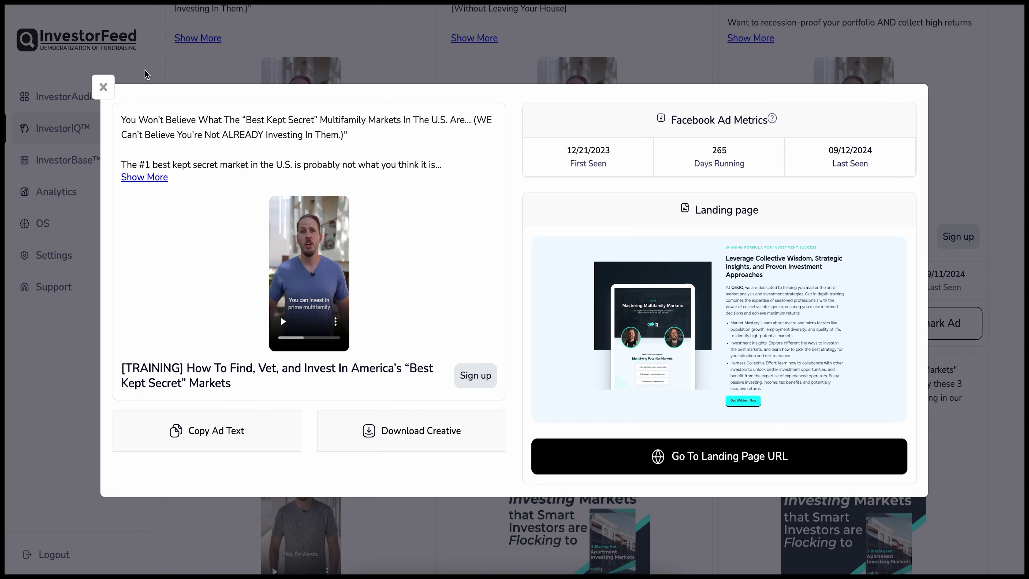
pyautogui.click(104, 88)
pyautogui.press('super+Tab')
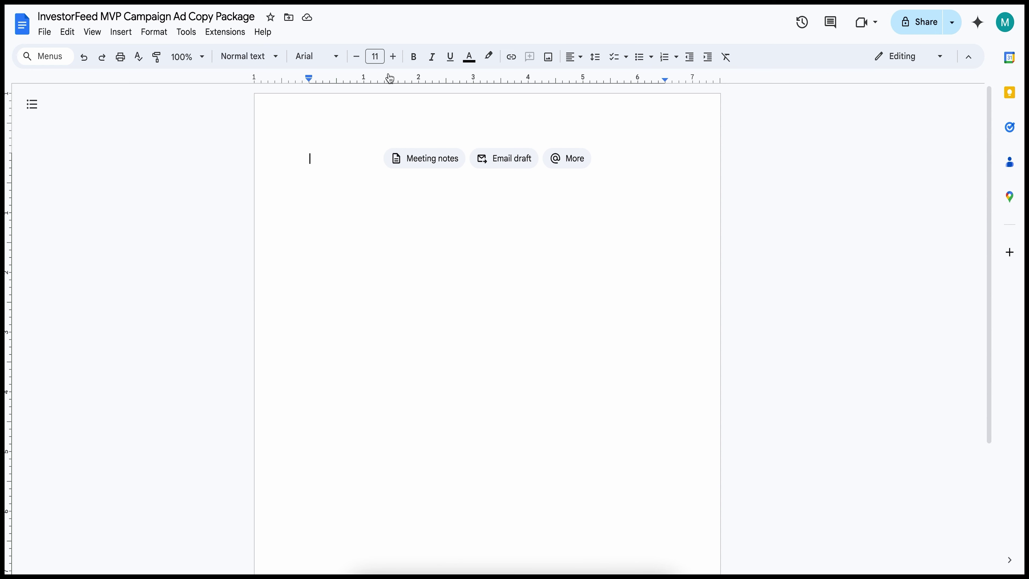
pyautogui.rightClick(332, 170)
pyautogui.click(386, 244)
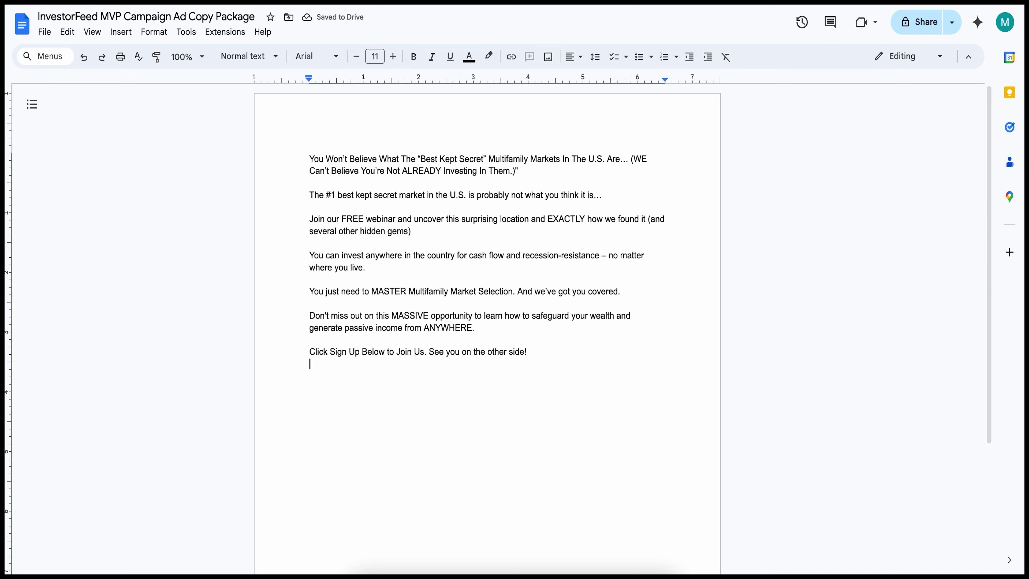
# Switch back to InvestorFeed and close the ad's analysis to return to the ad list.
pyautogui.press('super+Tab')
pyautogui.click(254, 309)
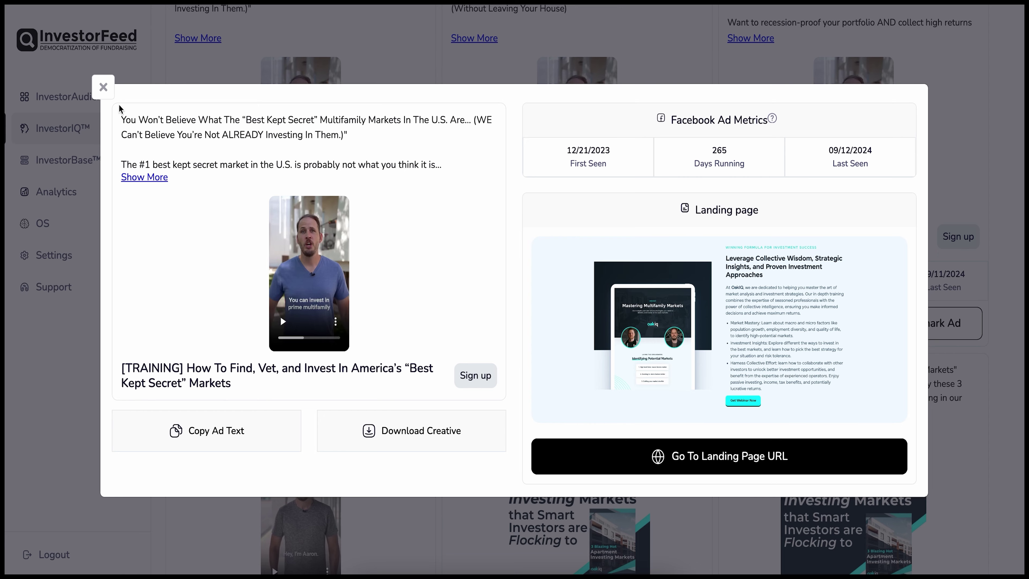
pyautogui.click(103, 87)
pyautogui.scroll(4, 468, 216)
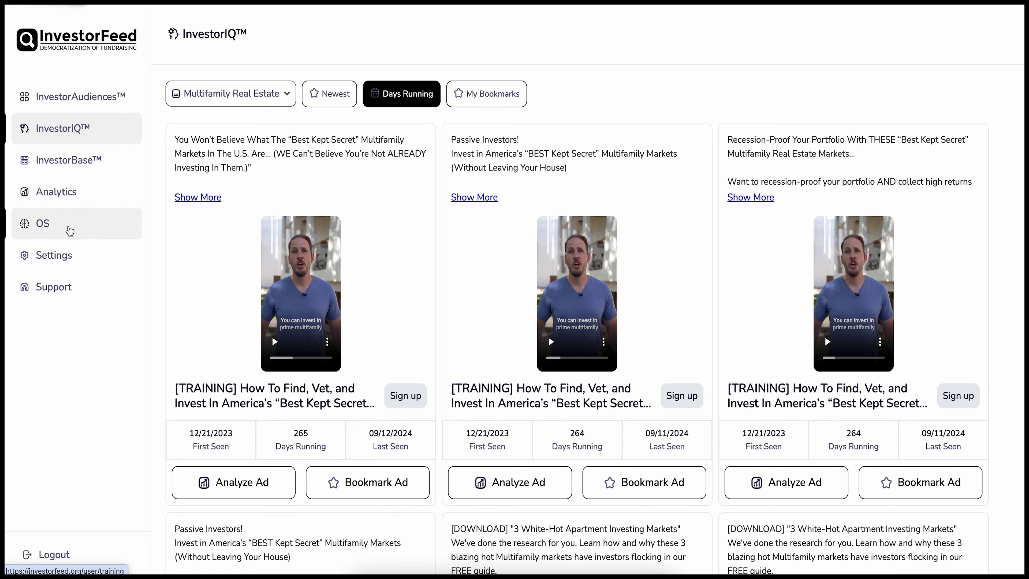
# Open the QuickHire Rolodex from the OS area and filter the freelancers to Video Editor.
pyautogui.click(81, 230)
pyautogui.click(790, 49)
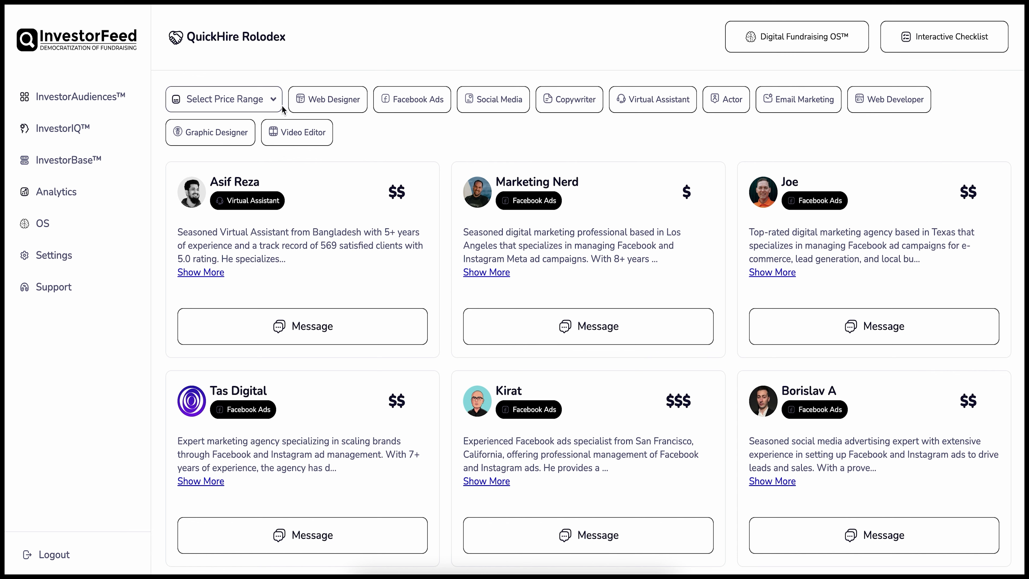
pyautogui.click(298, 132)
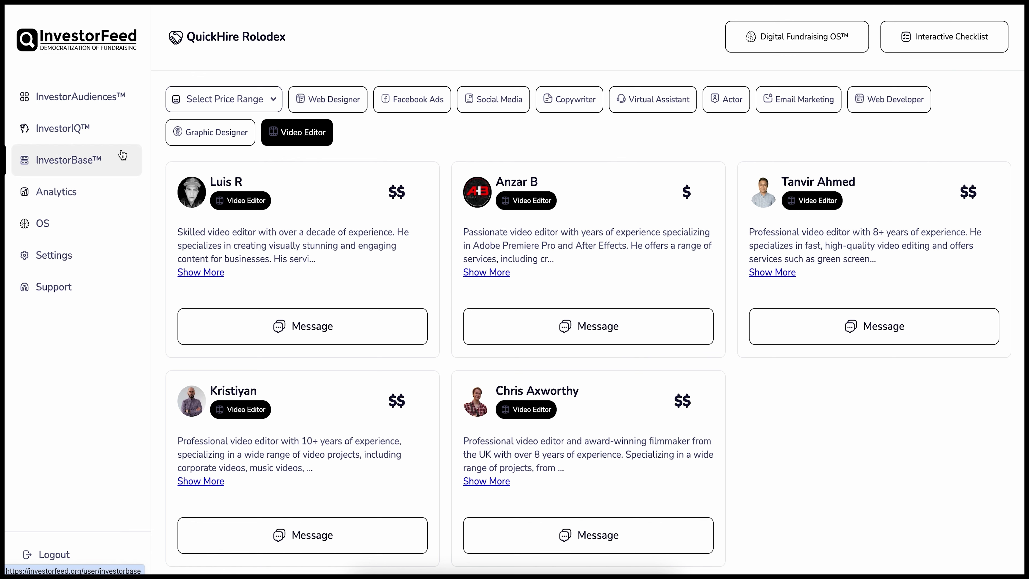
# Return to InvestorIQ and list the Multifamily Real Estate ads sorted by Days Running.
pyautogui.click(93, 140)
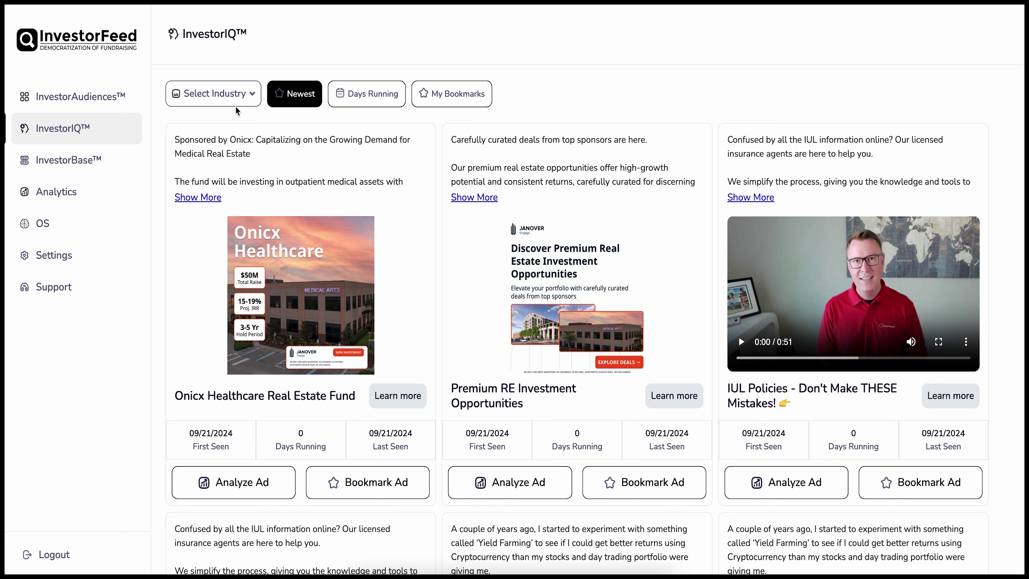
pyautogui.click(225, 94)
pyautogui.click(223, 108)
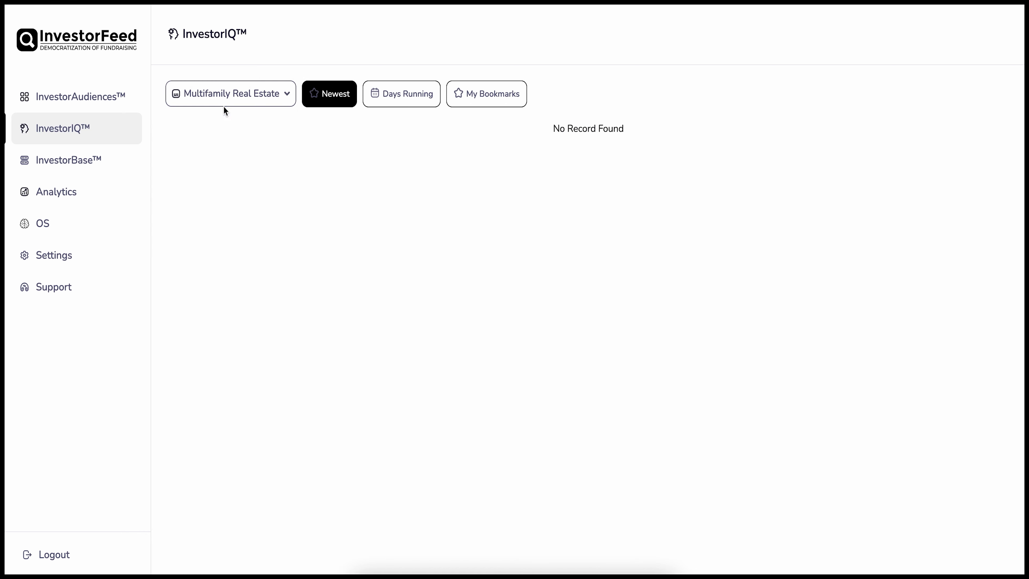
pyautogui.click(366, 104)
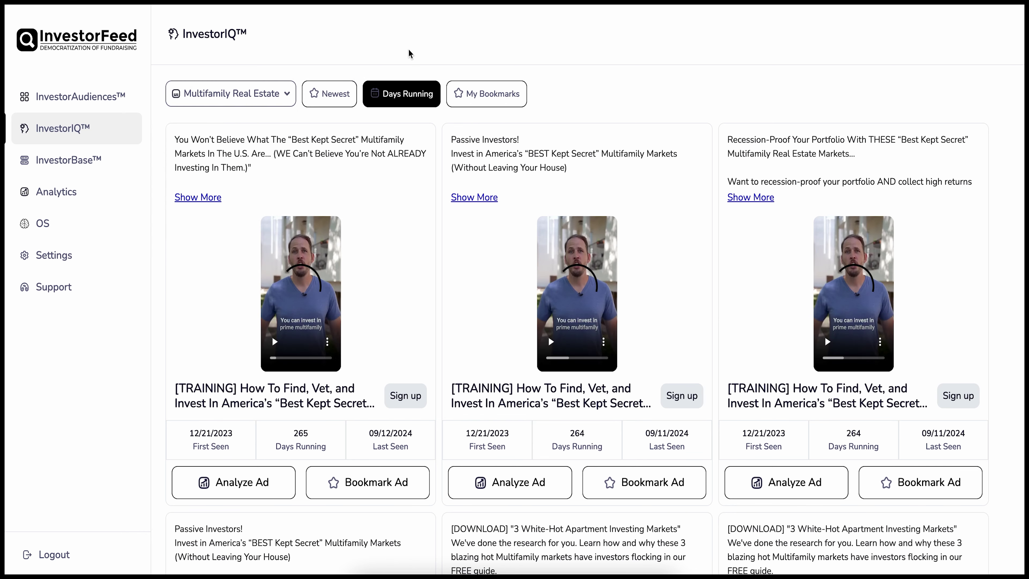
# Bookmark the first "Best Kept Secret" training ad and the white "3 White-Hot Apartment Investing Markets" download ad, and show the bookmarked ads.
pyautogui.click(373, 491)
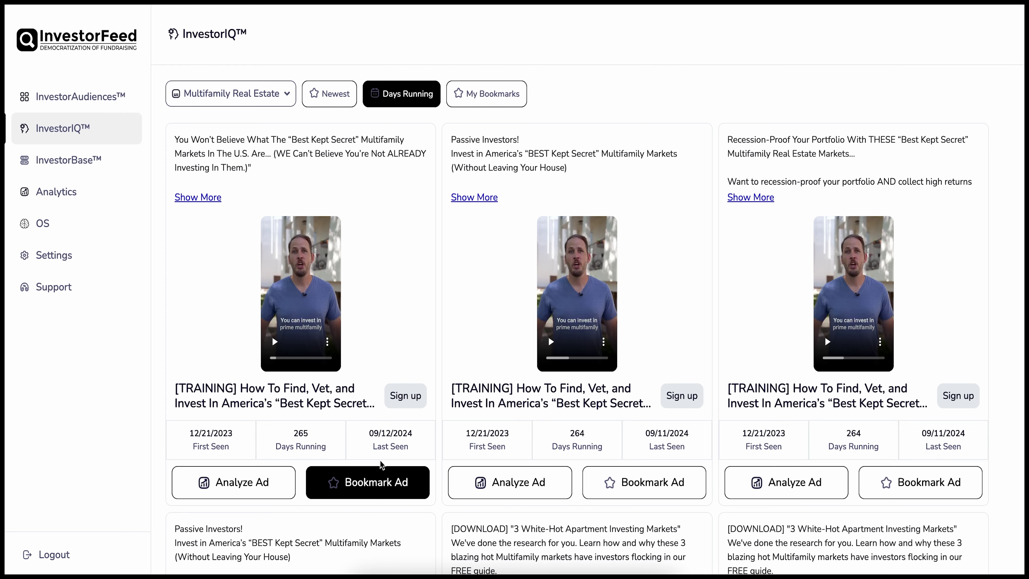
pyautogui.scroll(-4, 380, 462)
pyautogui.scroll(-6, 379, 460)
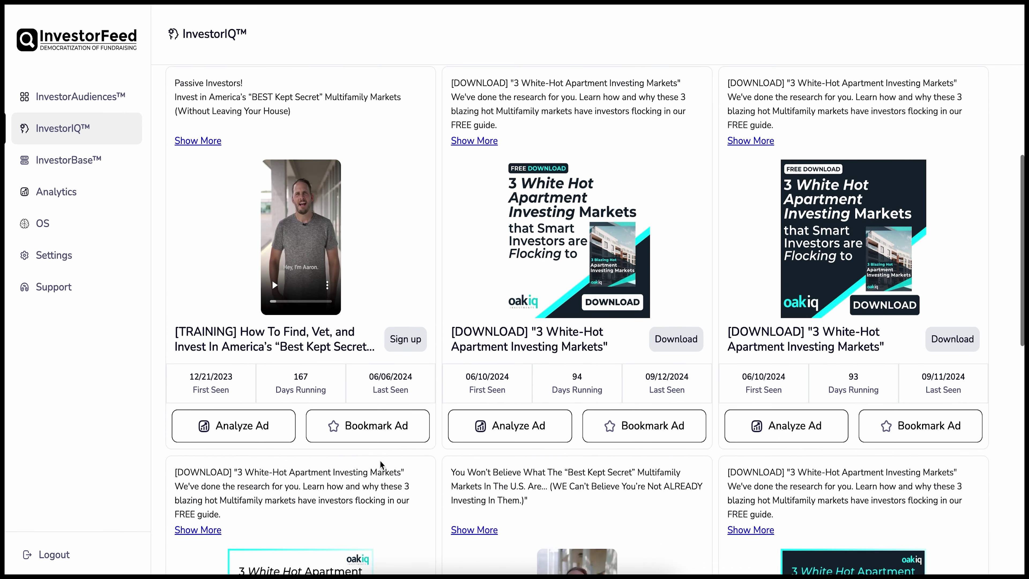
pyautogui.click(628, 438)
pyautogui.scroll(10, 580, 343)
pyautogui.click(478, 95)
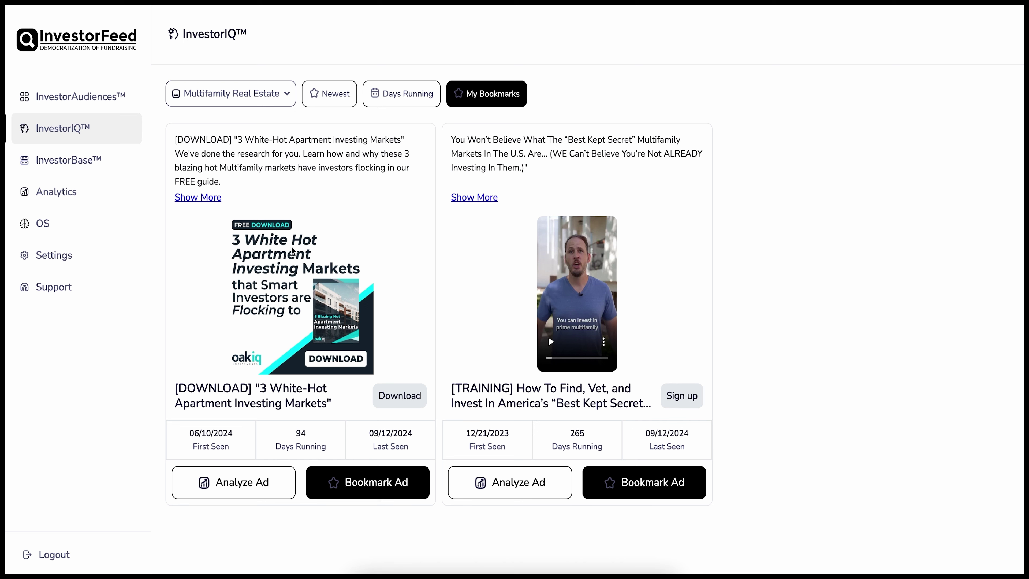
# Start a new InvestorAudience request for Facebook, enter the Facebook ad account ID, and continue to step 2.
pyautogui.click(86, 101)
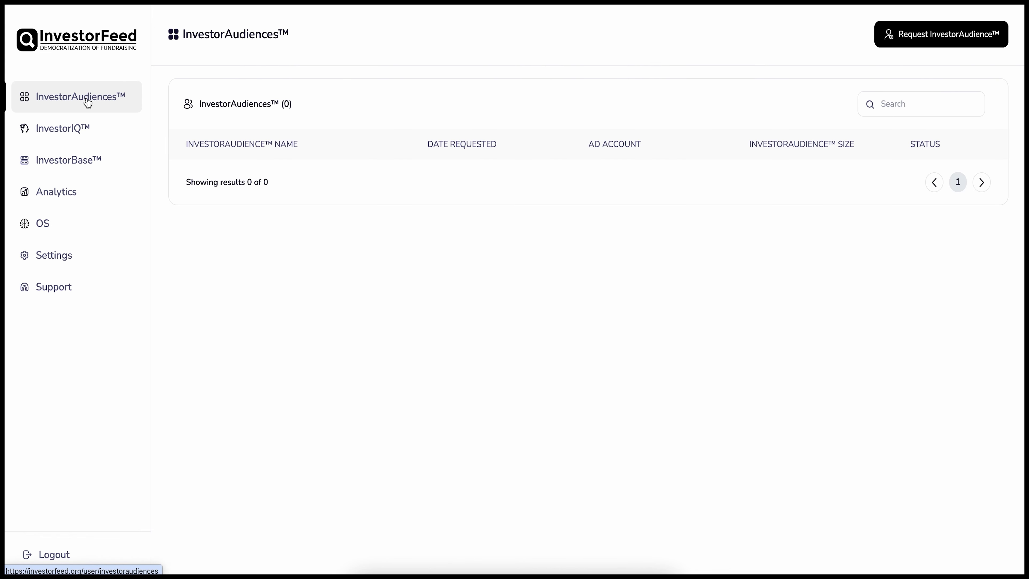
pyautogui.click(930, 43)
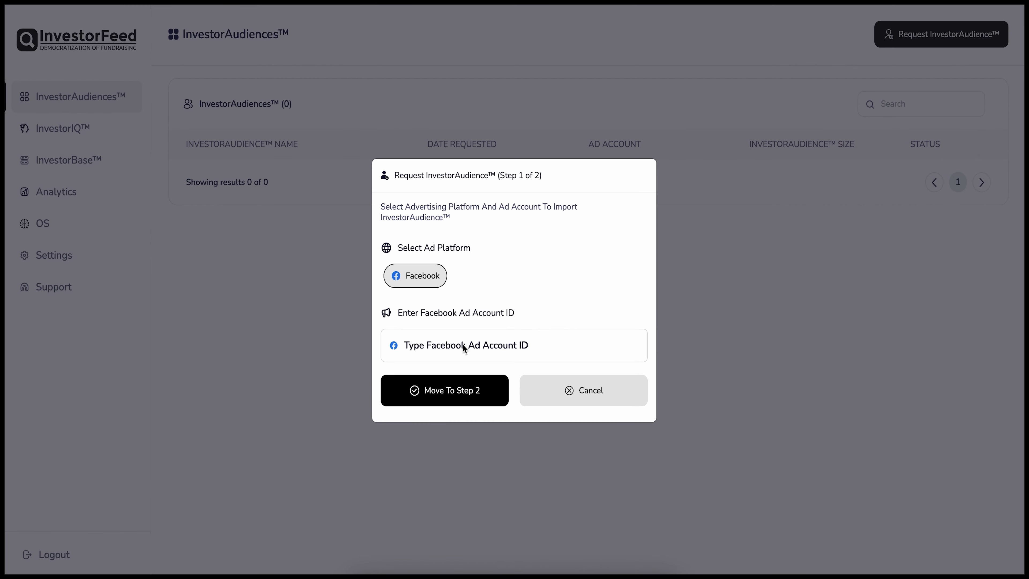
pyautogui.click(463, 347)
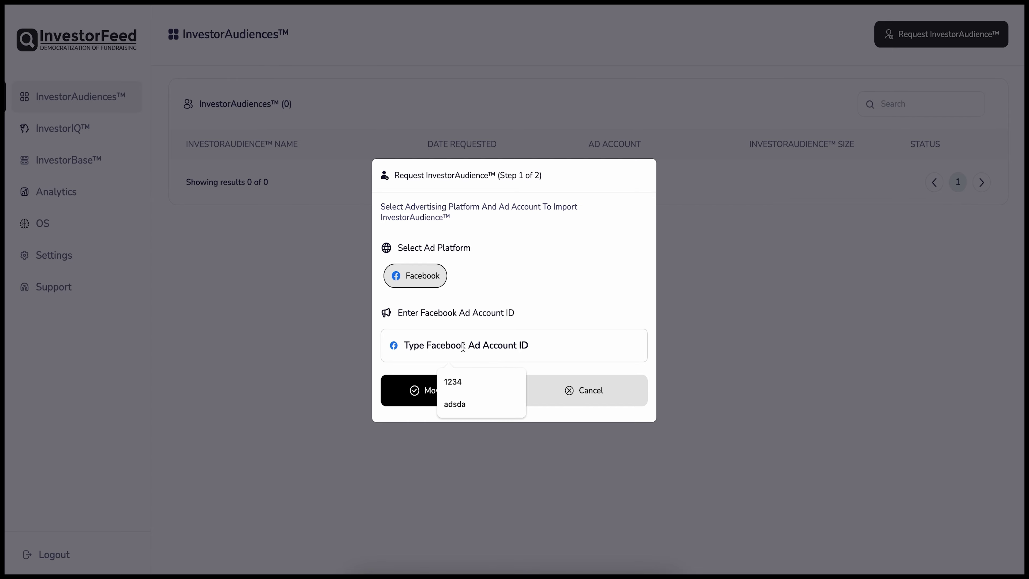
pyautogui.write('78787787')
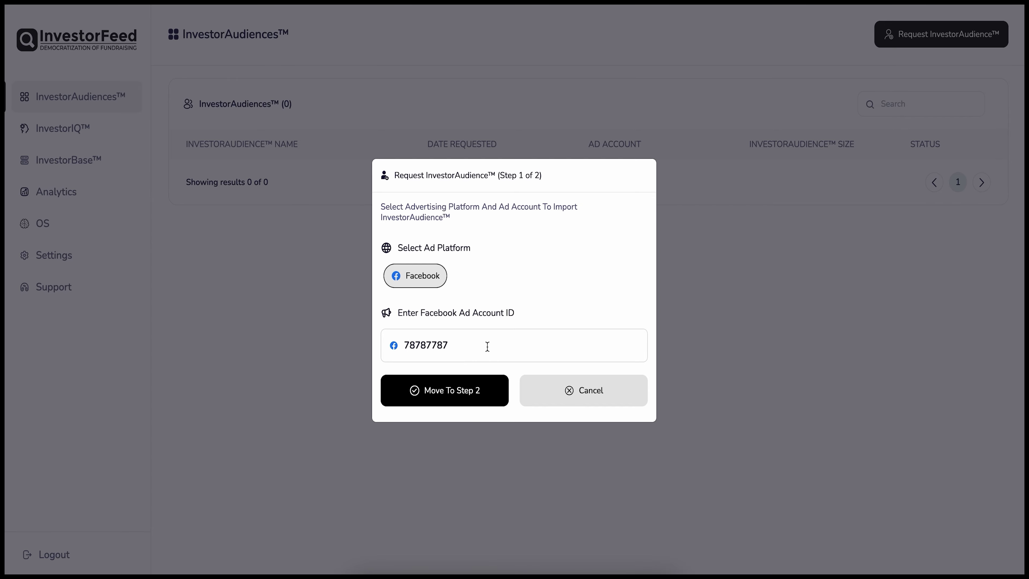
pyautogui.click(484, 379)
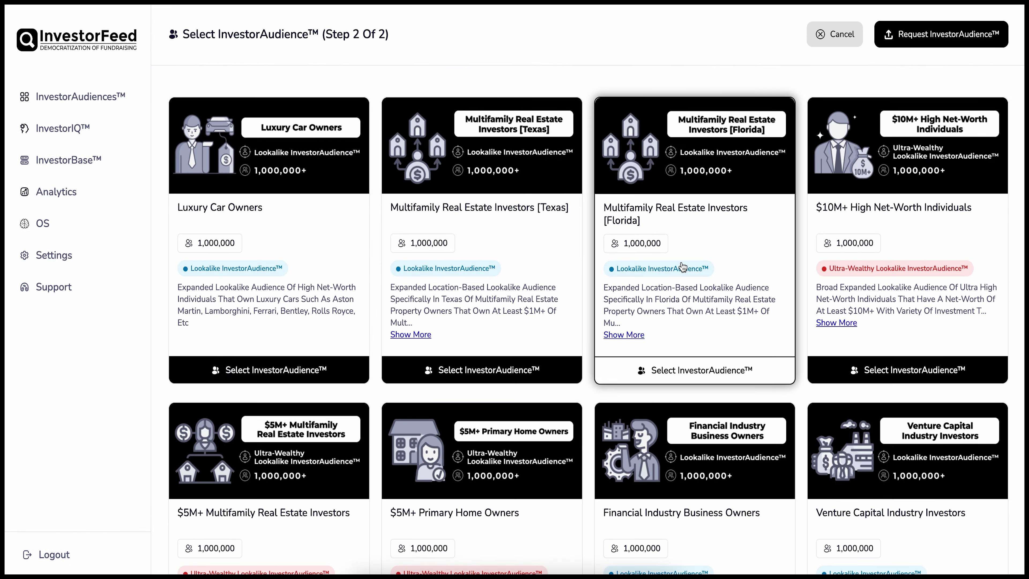
# Browse the available InvestorAudiences and read the full description of Multifamily Real Estate Investors [Texas].
pyautogui.scroll(-15, 648, 276)
pyautogui.scroll(20, 681, 263)
pyautogui.scroll(-1, 680, 264)
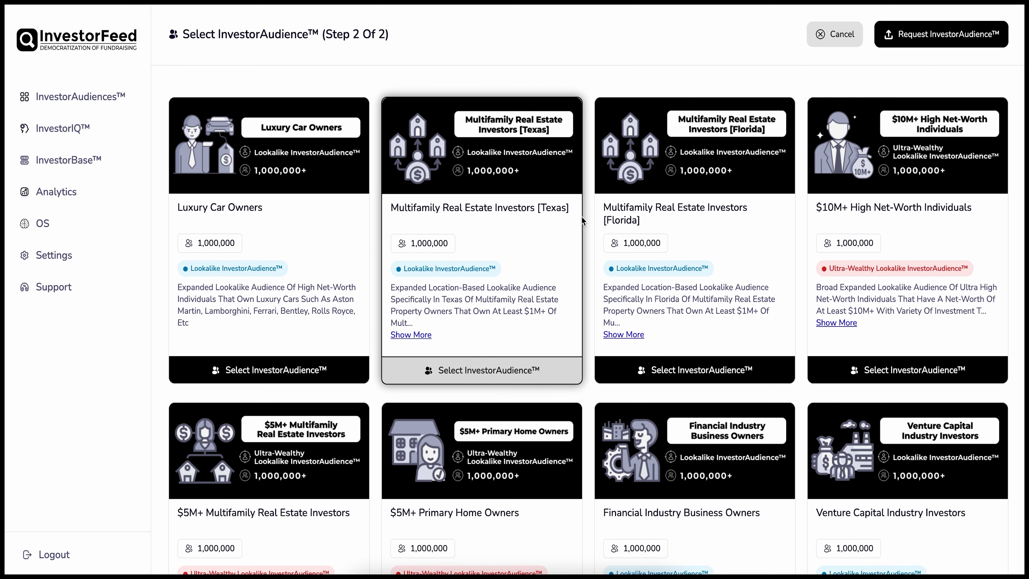
pyautogui.scroll(-1, 563, 255)
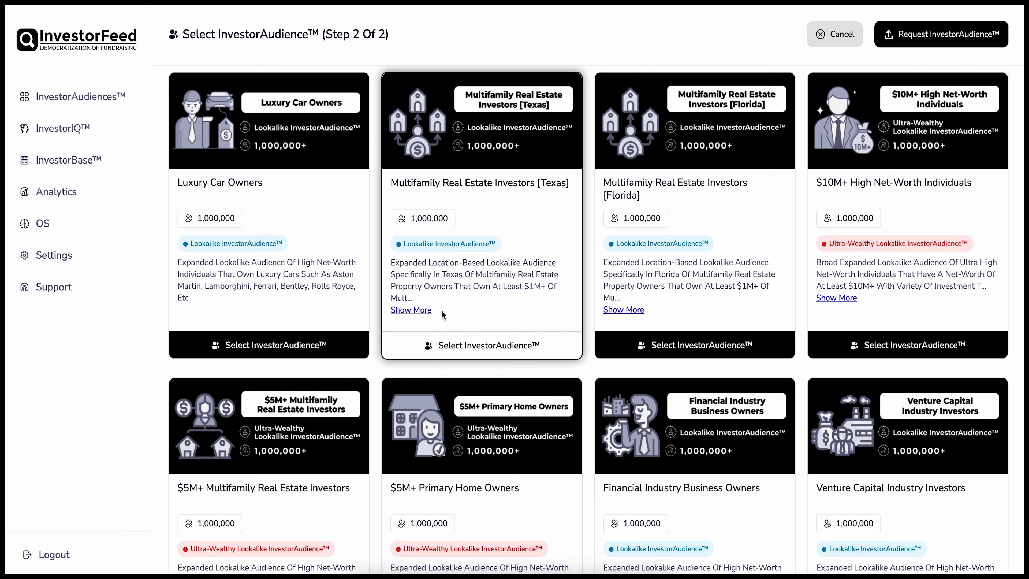
pyautogui.click(422, 310)
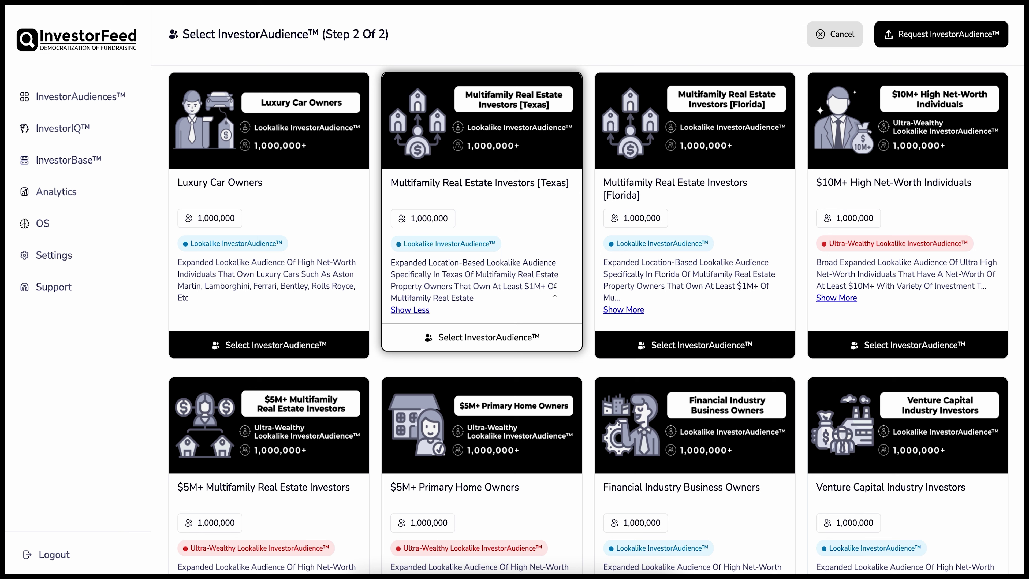
pyautogui.scroll(1, 510, 240)
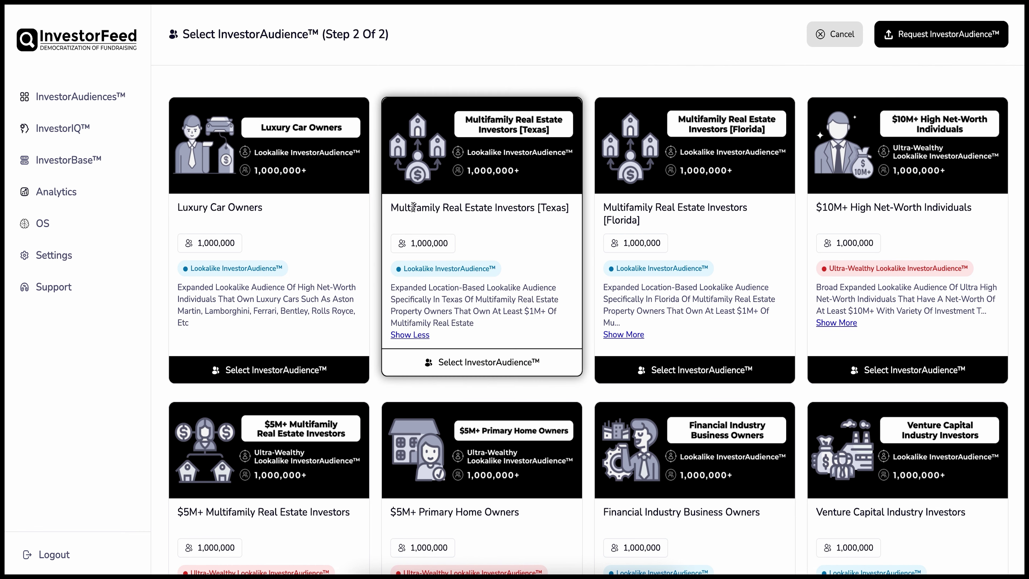
pyautogui.moveTo(392, 207); pyautogui.dragTo(494, 209)
pyautogui.moveTo(391, 207); pyautogui.dragTo(492, 210)
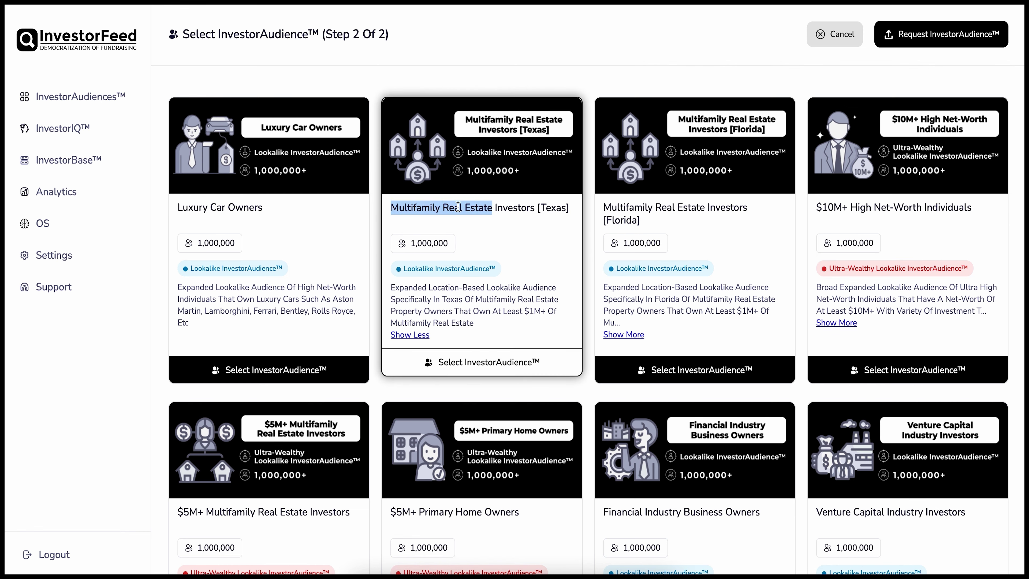
pyautogui.click(469, 70)
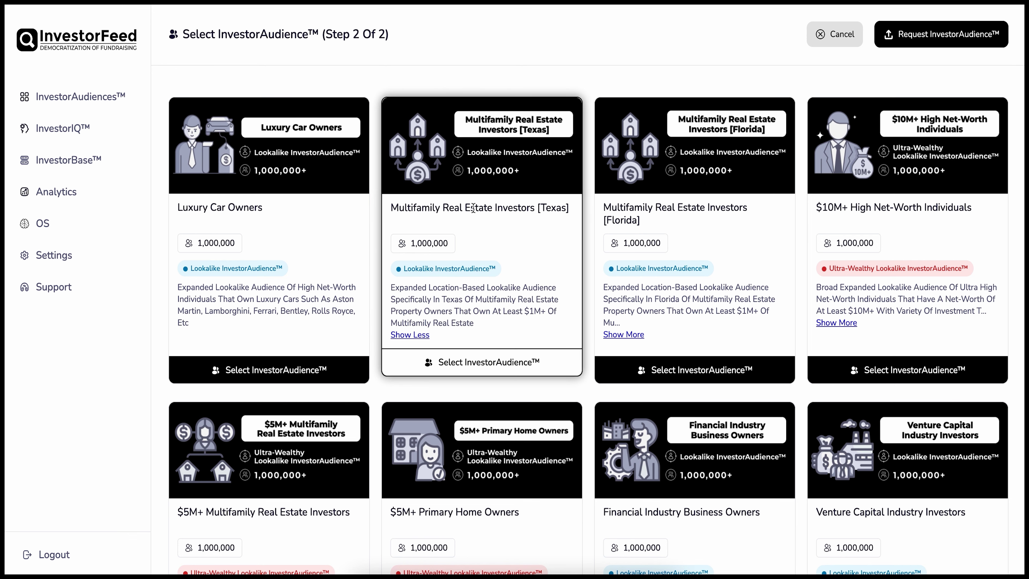
# Select the Multifamily Real Estate Investors [Texas] audience, submit the request, and check its ad account in the list.
pyautogui.click(484, 365)
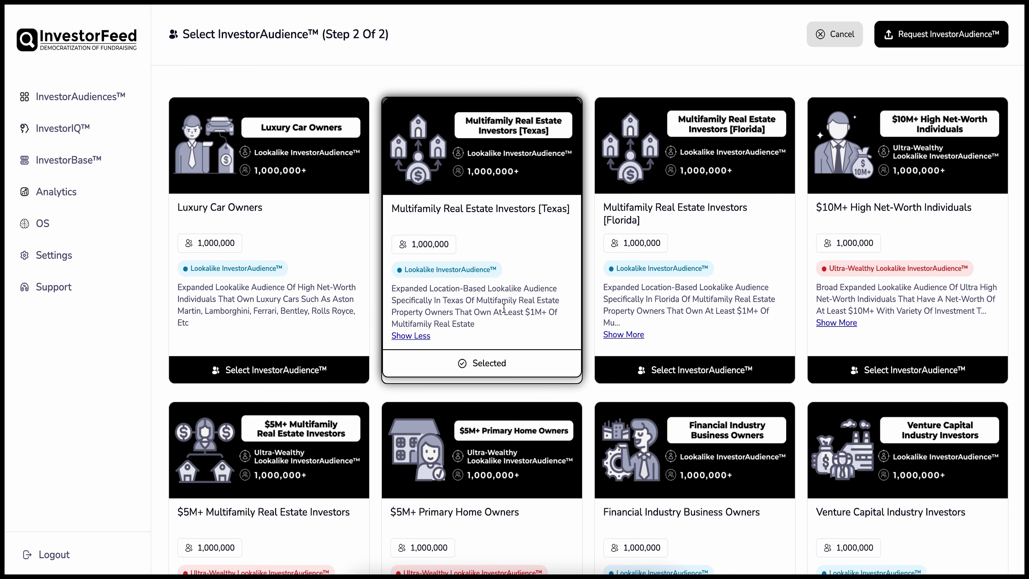
pyautogui.click(909, 36)
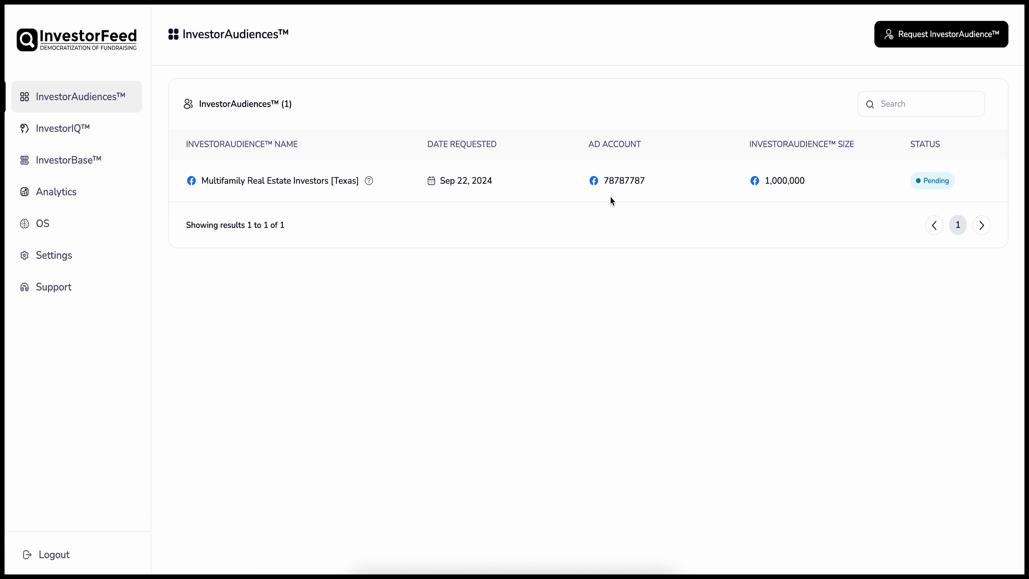
pyautogui.moveTo(605, 180); pyautogui.dragTo(652, 180)
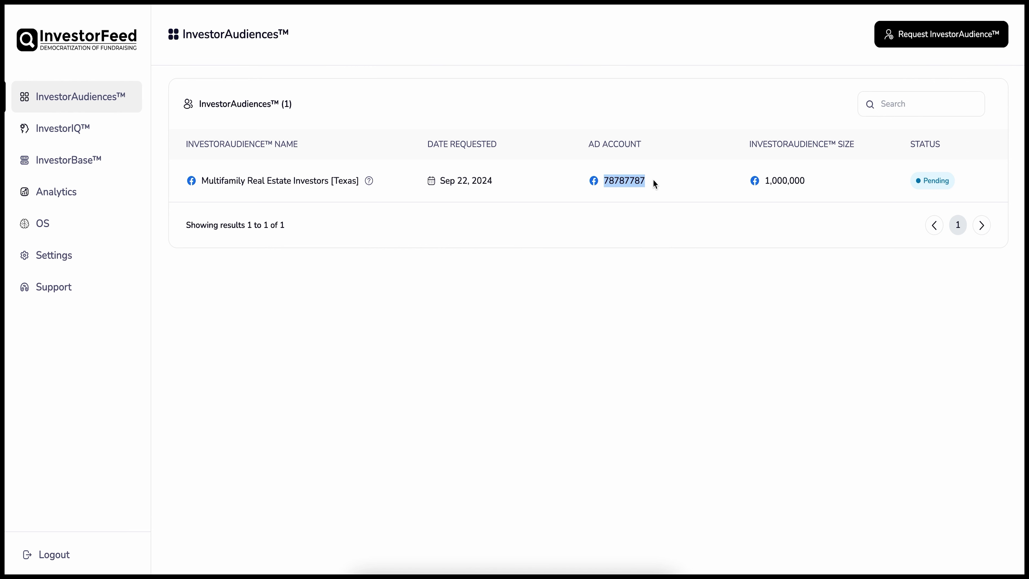
# Switch to Meta Ads Manager and create a new Leads campaign using the manual leads campaign setup.
pyautogui.click(654, 86)
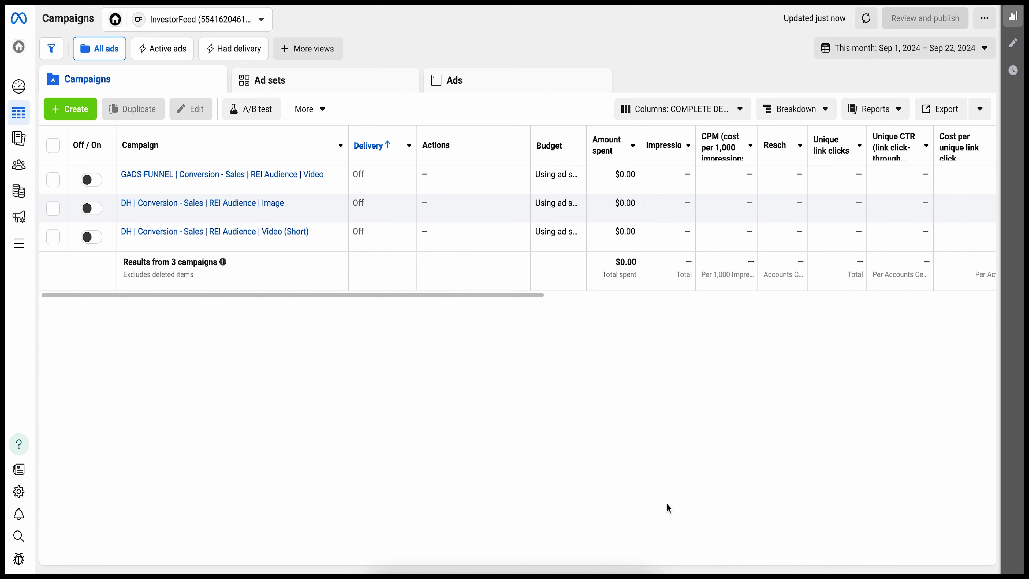
pyautogui.click(75, 108)
pyautogui.moveTo(358, 284)
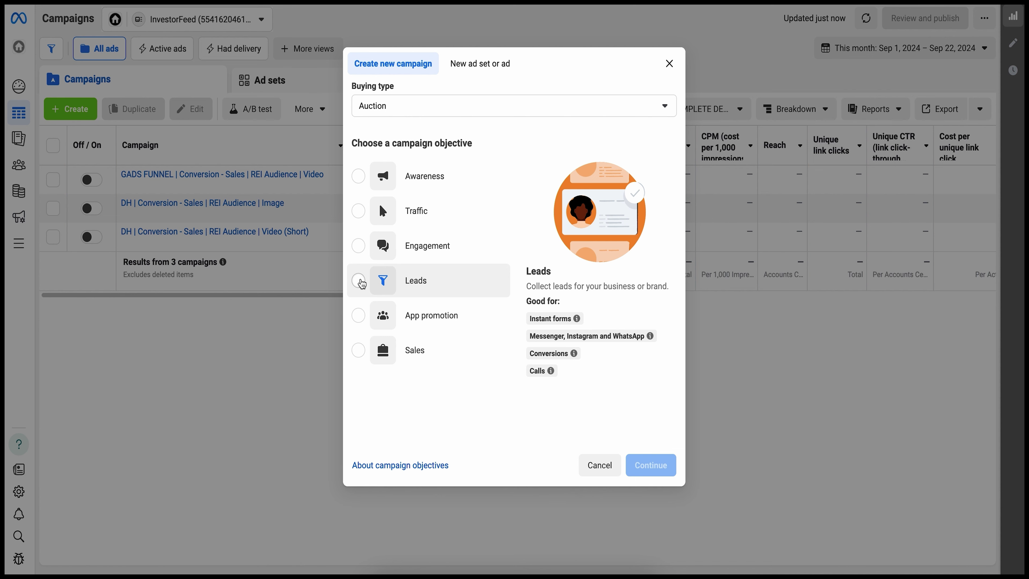
pyautogui.click(358, 281)
pyautogui.moveTo(544, 320)
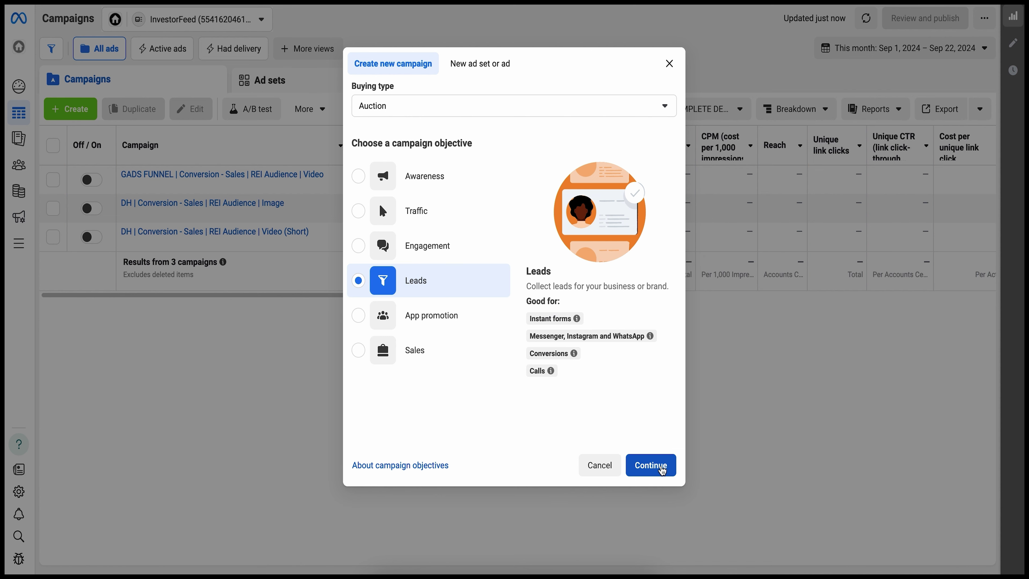
pyautogui.click(662, 468)
pyautogui.click(362, 293)
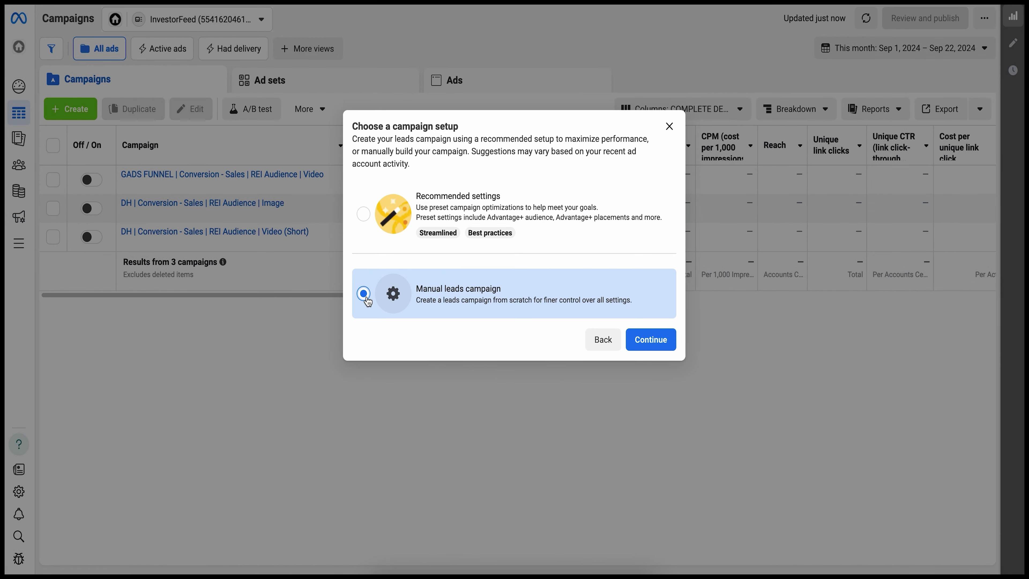
pyautogui.click(647, 338)
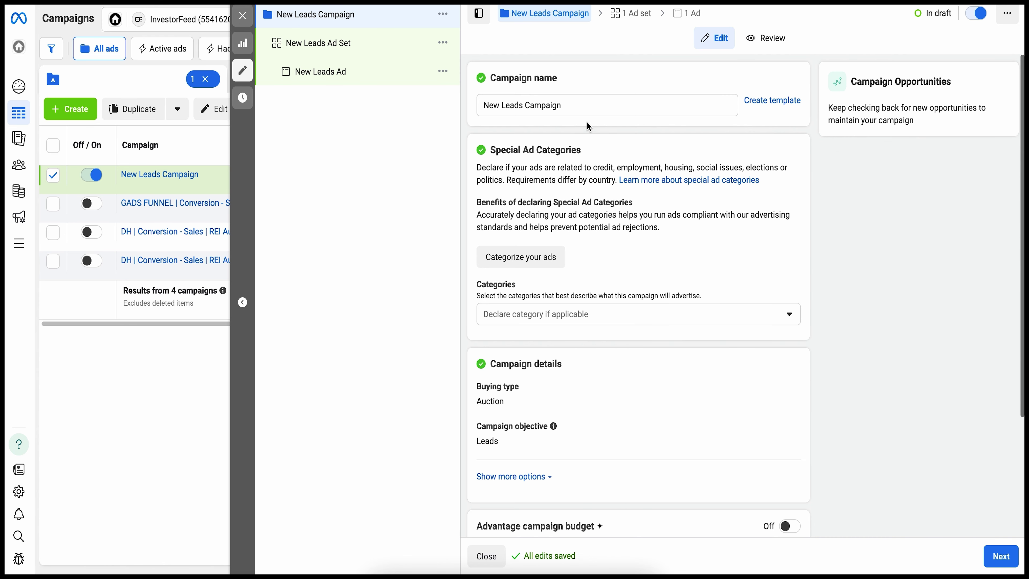
# Name the campaign "IM CAPITAL | Cold | Conversion (Instant Form Leads)" and continue to the ad set settings.
pyautogui.moveTo(573, 101); pyautogui.dragTo(483, 109)
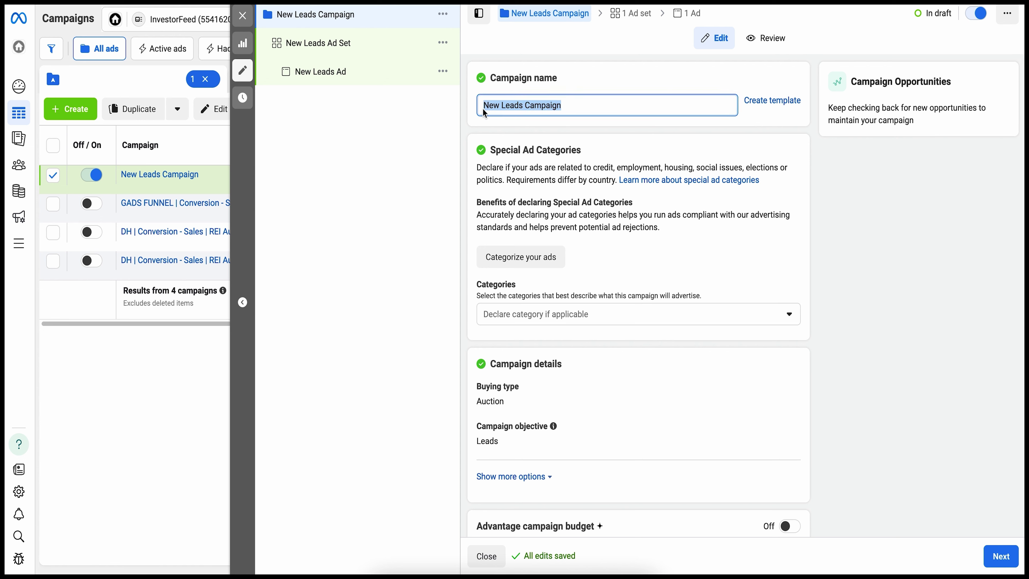
pyautogui.press('BackSpace')
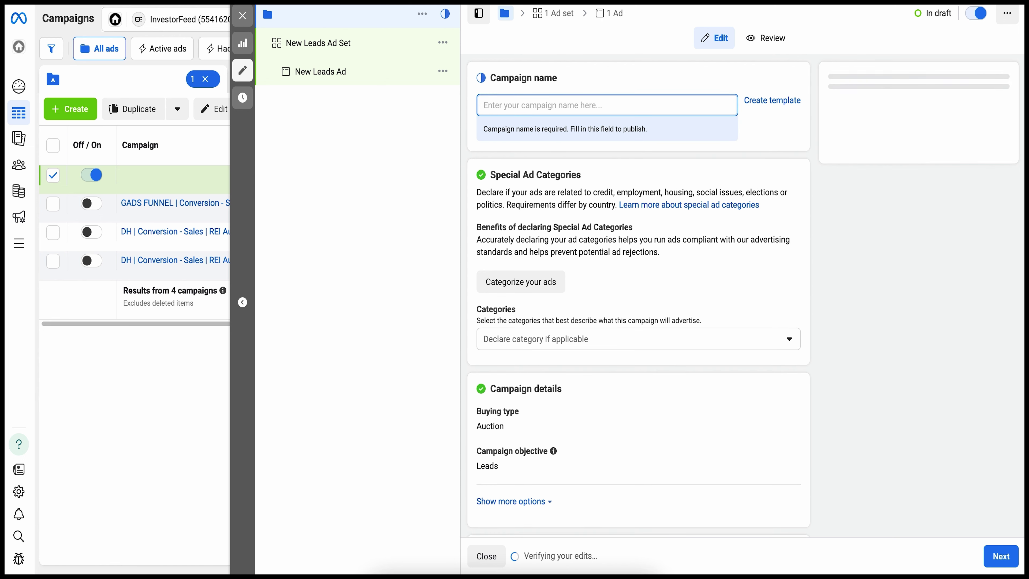
pyautogui.write('IM')
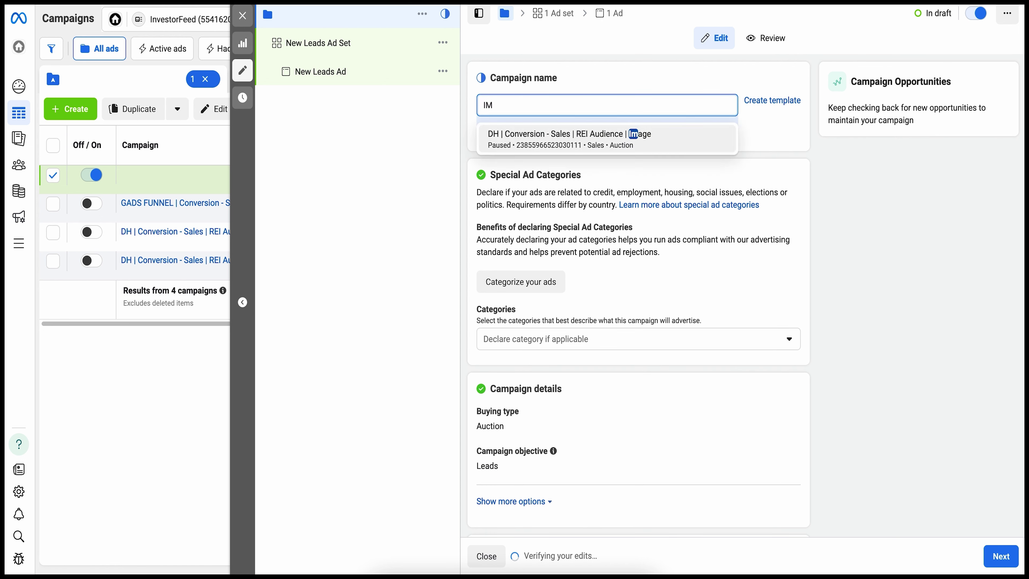
pyautogui.write(' CAPITAL |')
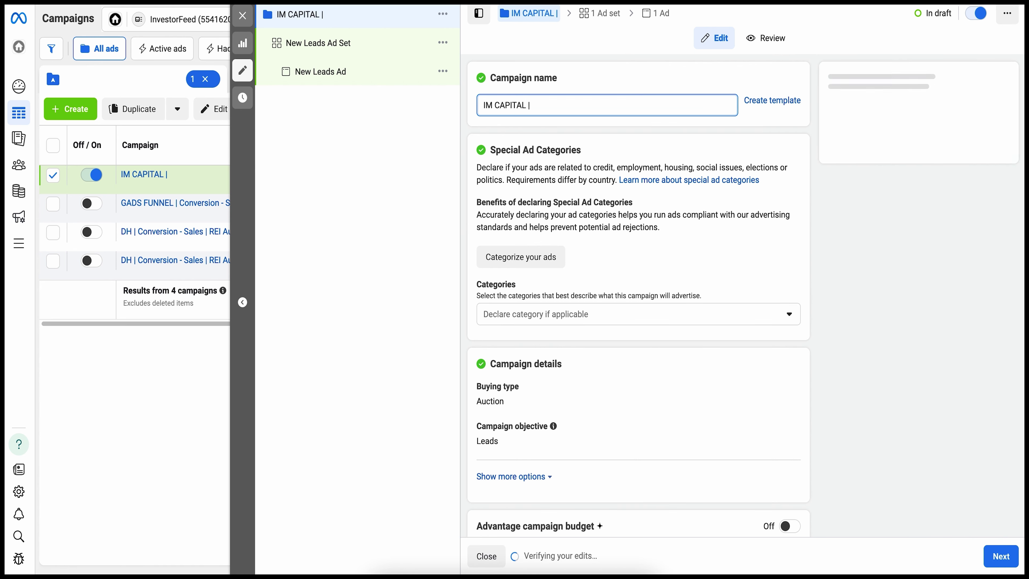
pyautogui.write(' Cold |')
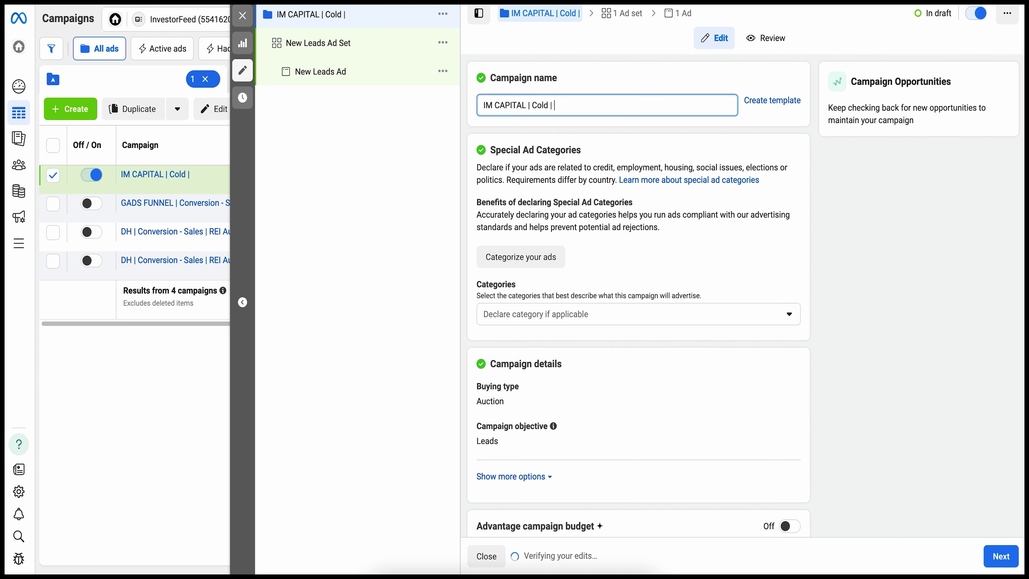
pyautogui.write(' Conversion (')
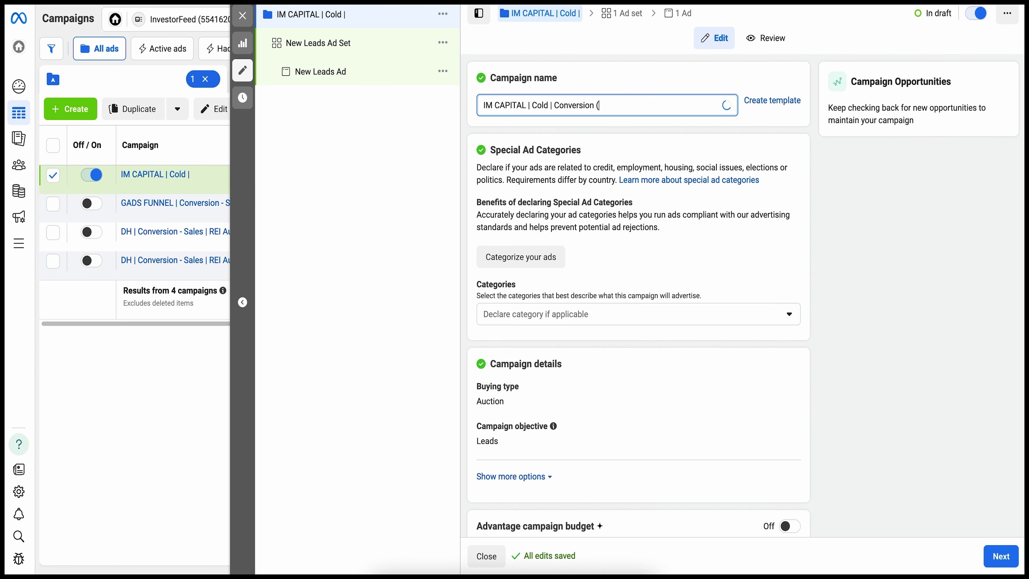
pyautogui.write('Instant Form Leads')
pyautogui.click(765, 249)
pyautogui.scroll(-4, 765, 249)
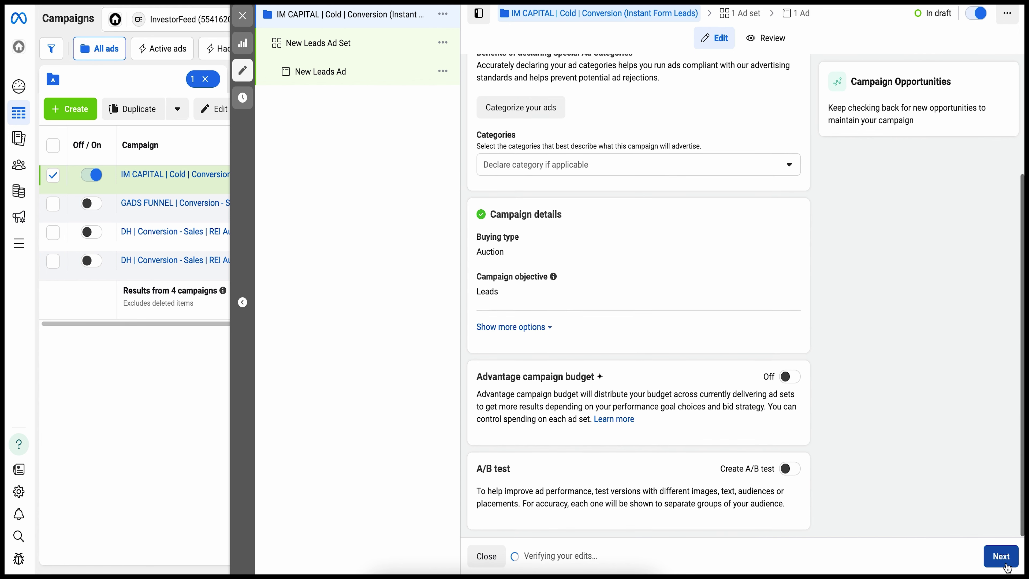
pyautogui.click(999, 555)
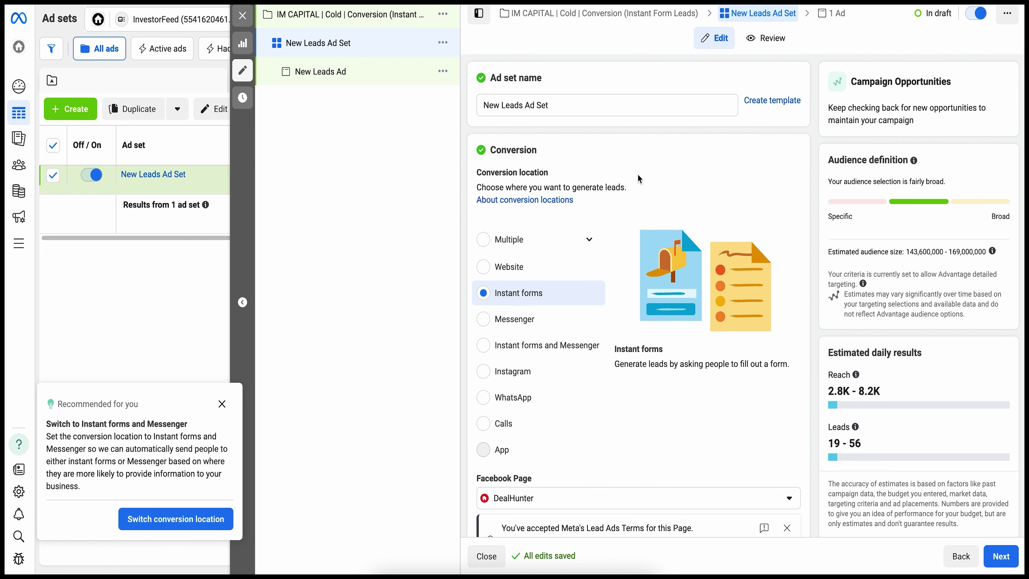
# Name the ad set "Cold | Conversion (Instant Form Leads) | Multifamily (Texas)" and dismiss the conversion location recommendation.
pyautogui.moveTo(569, 104); pyautogui.dragTo(479, 106)
pyautogui.press('BackSpace')
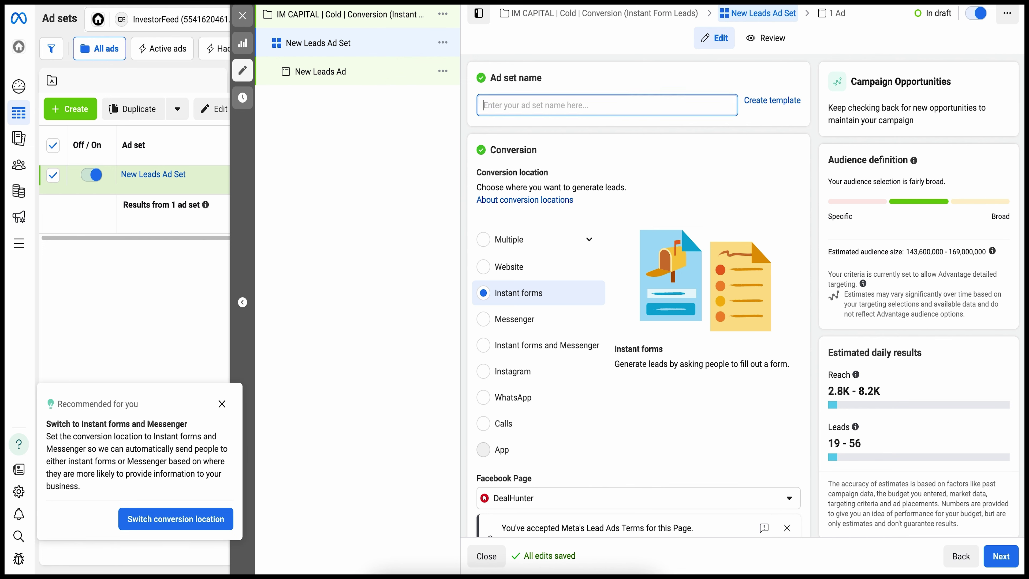
pyautogui.write('Cold')
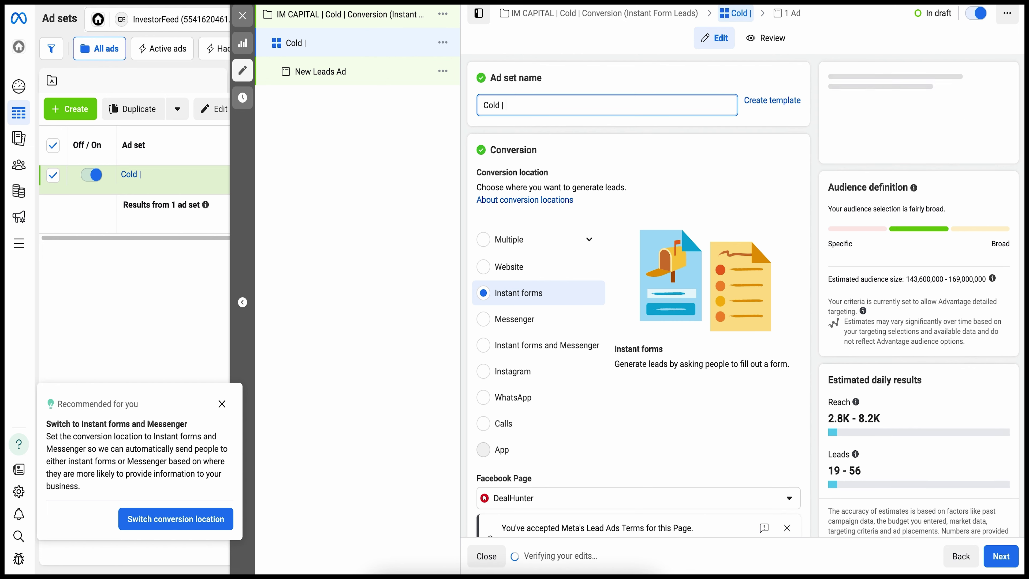
pyautogui.write(' | Conversio')
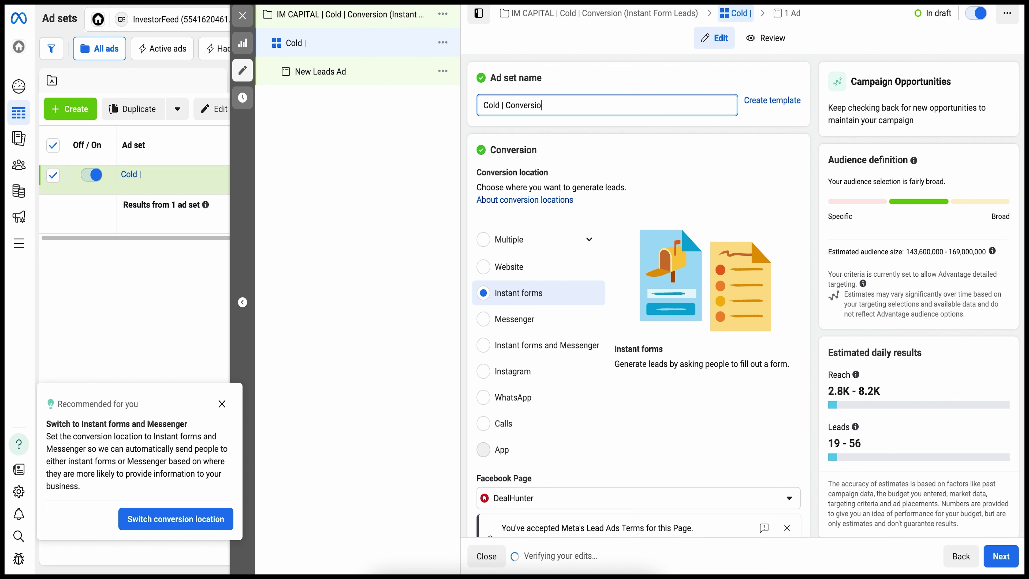
pyautogui.write('n (Instant Form Leads')
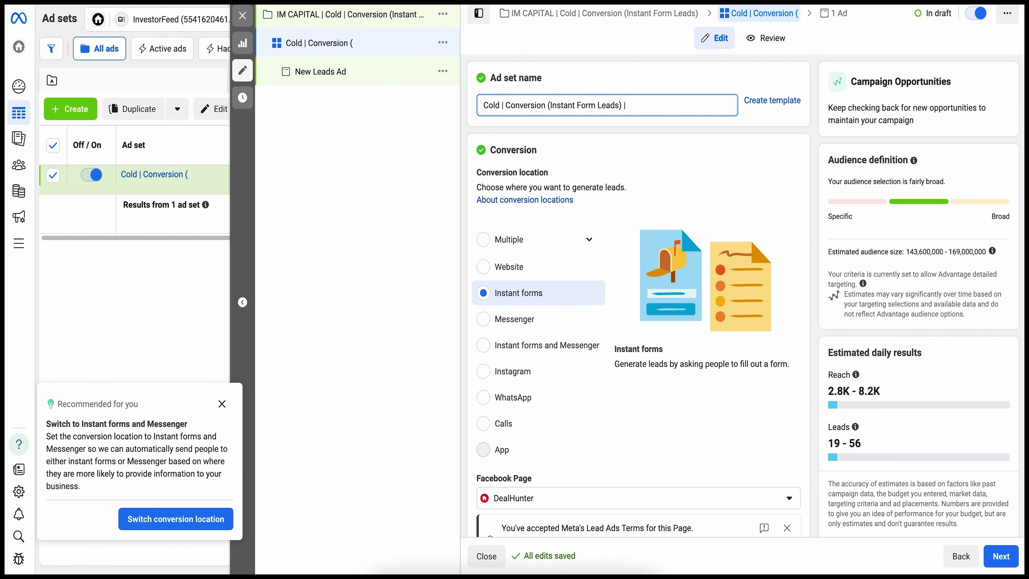
pyautogui.write(') |')
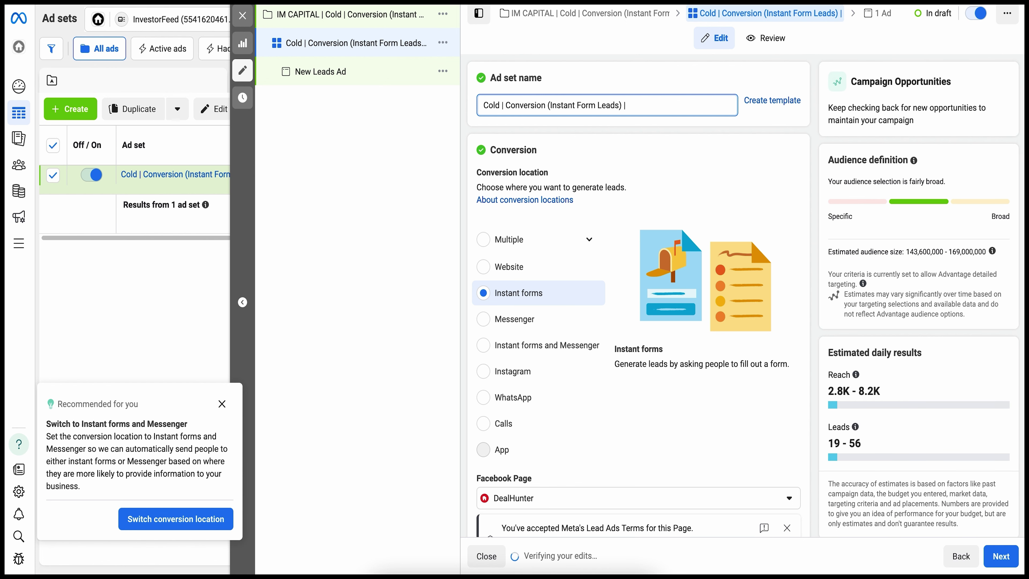
pyautogui.write(' Multifamily (')
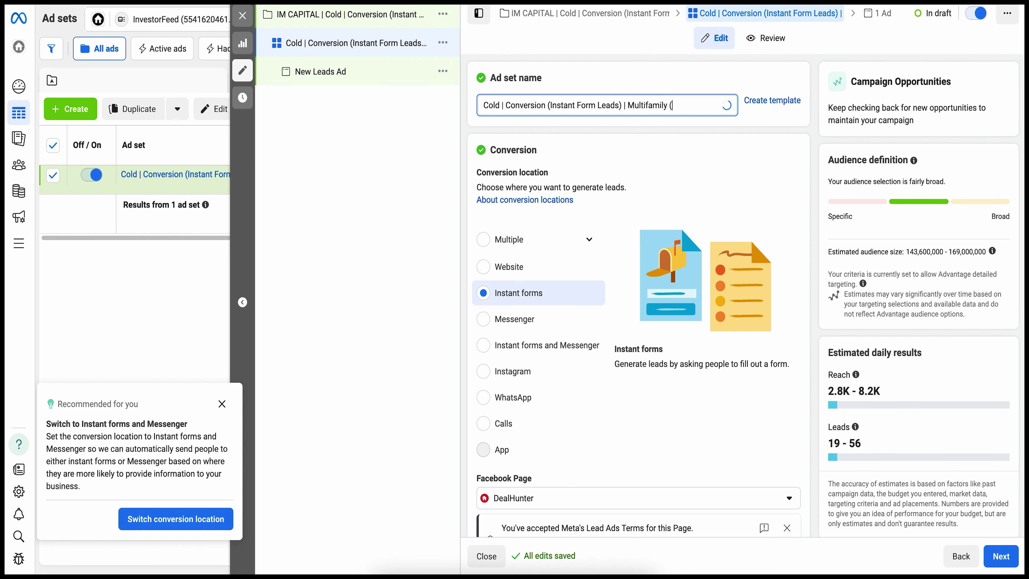
pyautogui.write('Texas)')
pyautogui.click(636, 162)
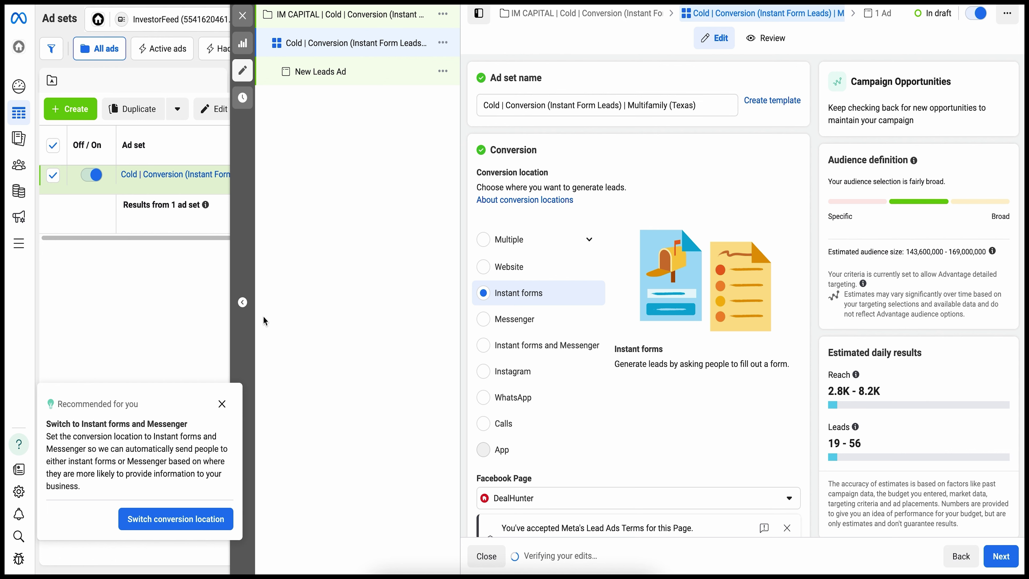
pyautogui.click(221, 404)
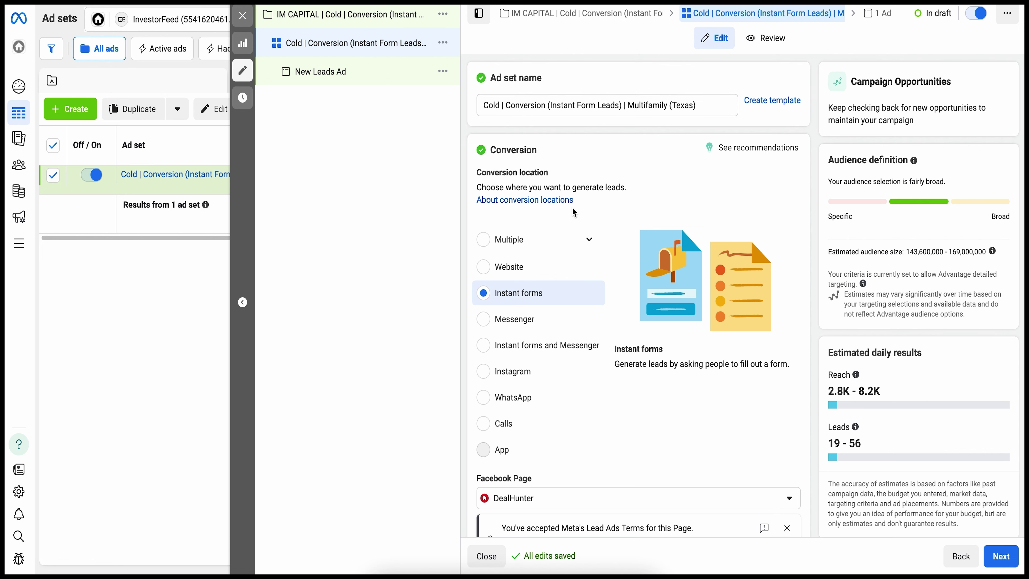
# Set the ad set's daily budget to $100.
pyautogui.scroll(-2, 574, 212)
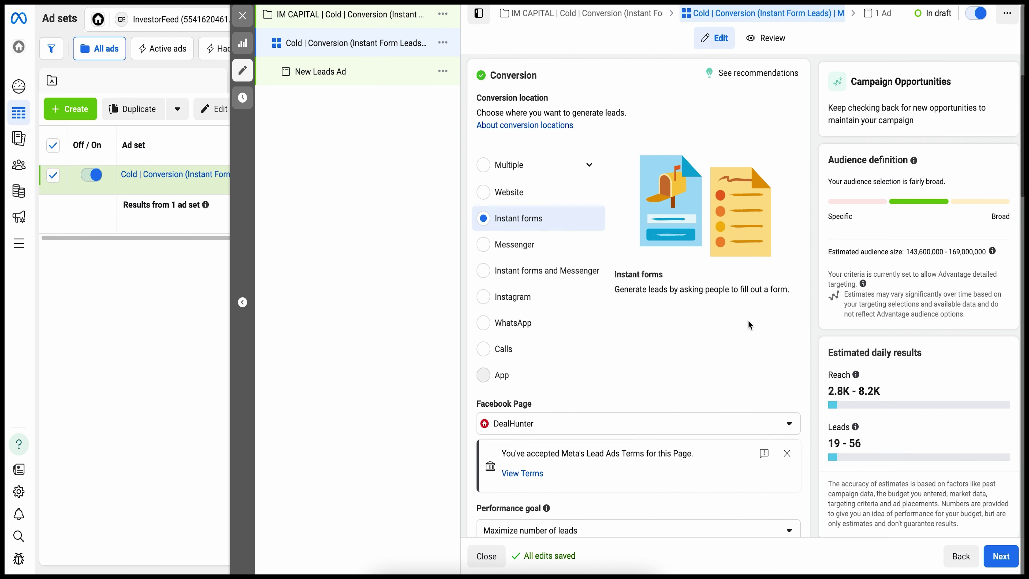
pyautogui.scroll(-15, 750, 324)
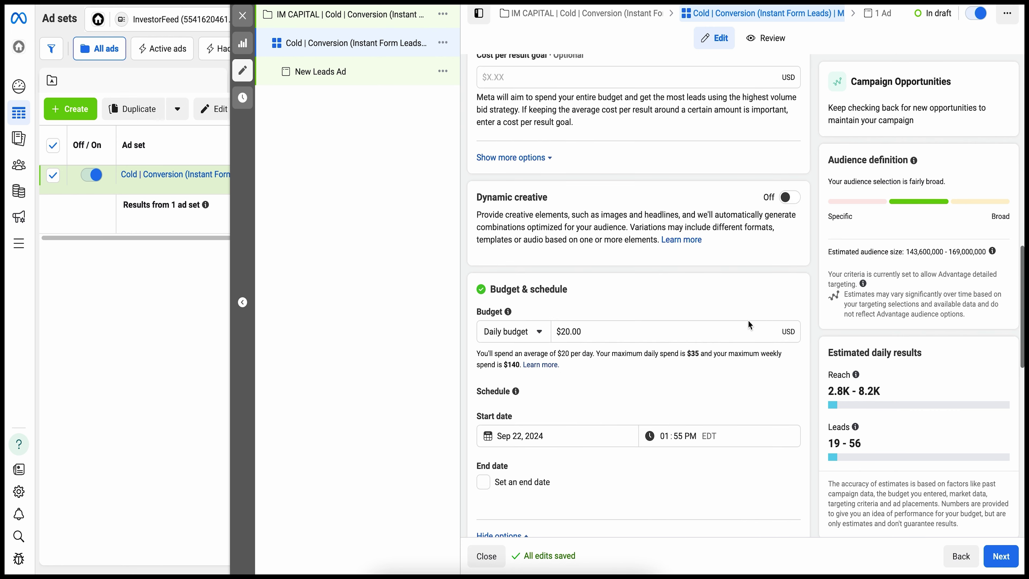
pyautogui.scroll(-2, 750, 325)
pyautogui.click(583, 269)
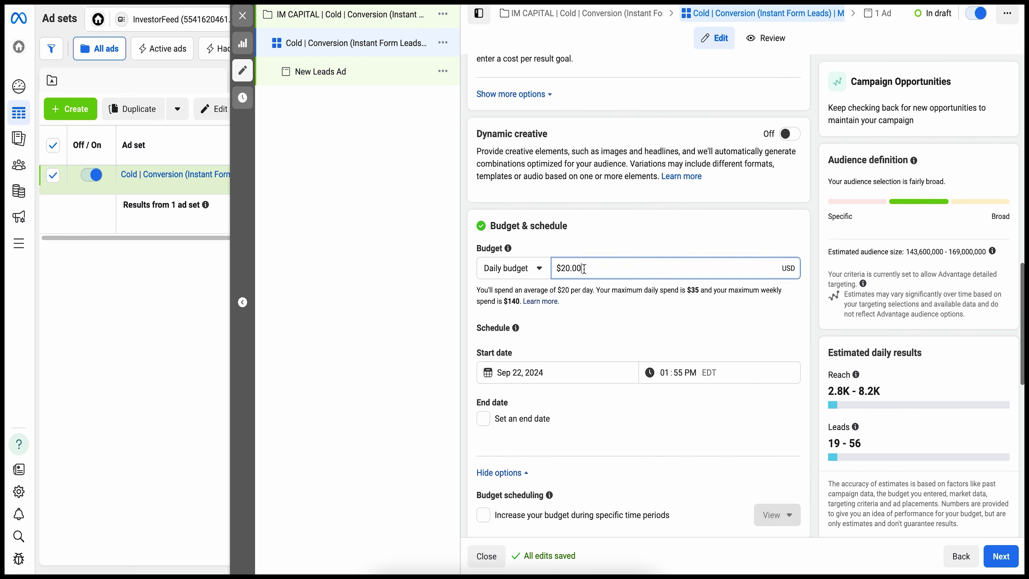
pyautogui.moveTo(584, 269); pyautogui.dragTo(559, 268)
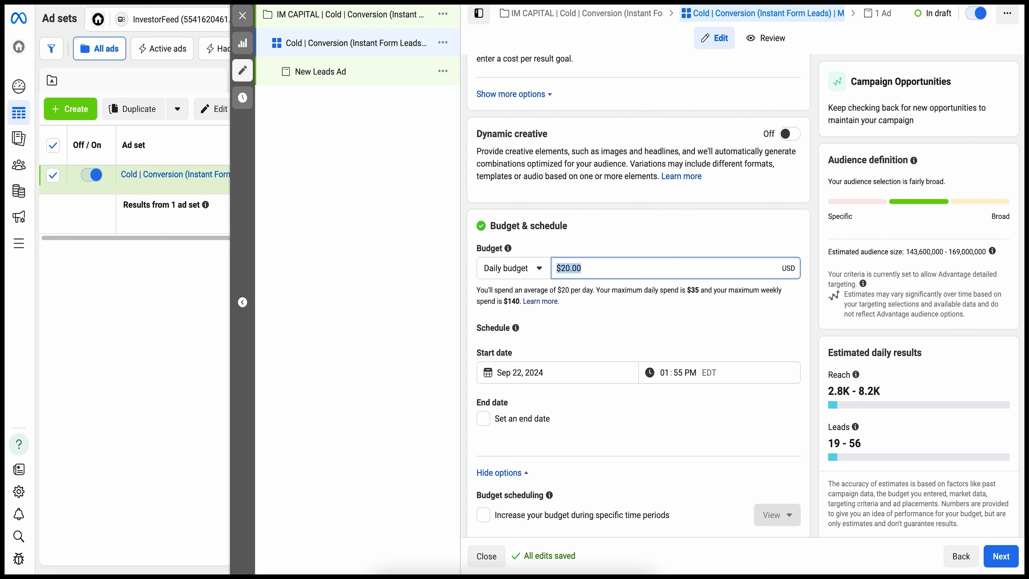
pyautogui.write('100')
pyautogui.click(649, 227)
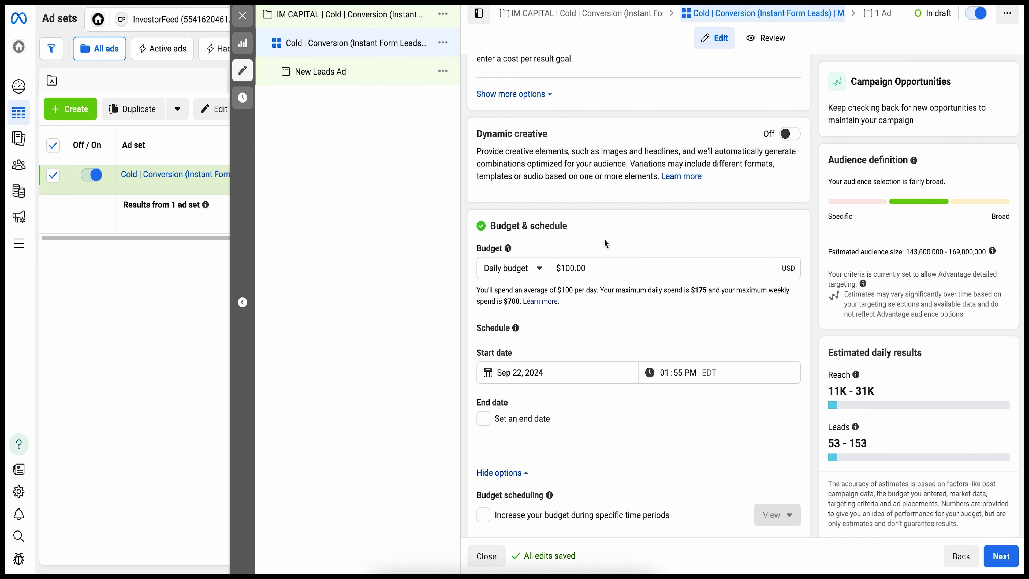
# Expand the additional audience control options and open the ad set's locations for editing.
pyautogui.scroll(-4, 623, 231)
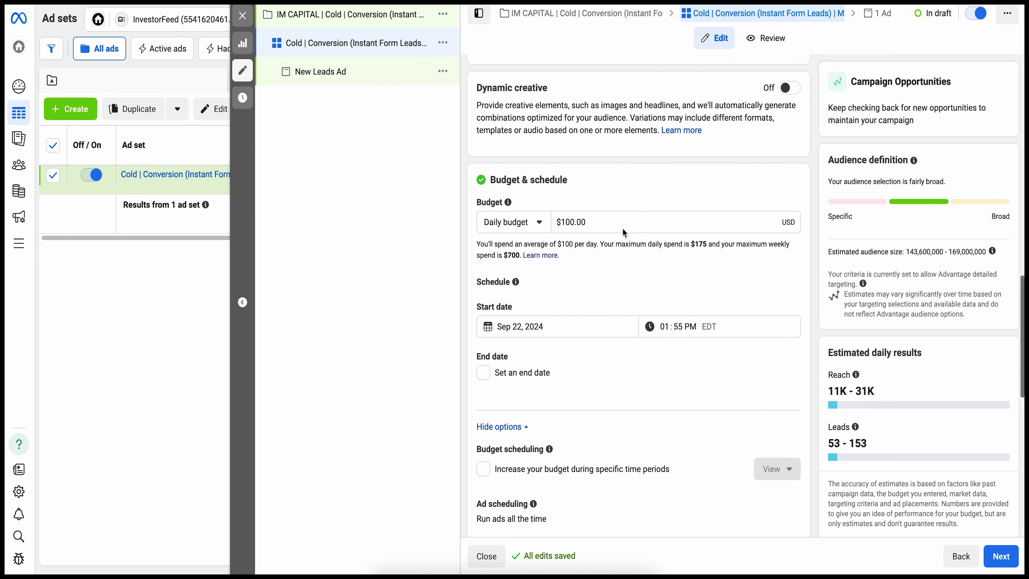
pyautogui.scroll(2, 608, 211)
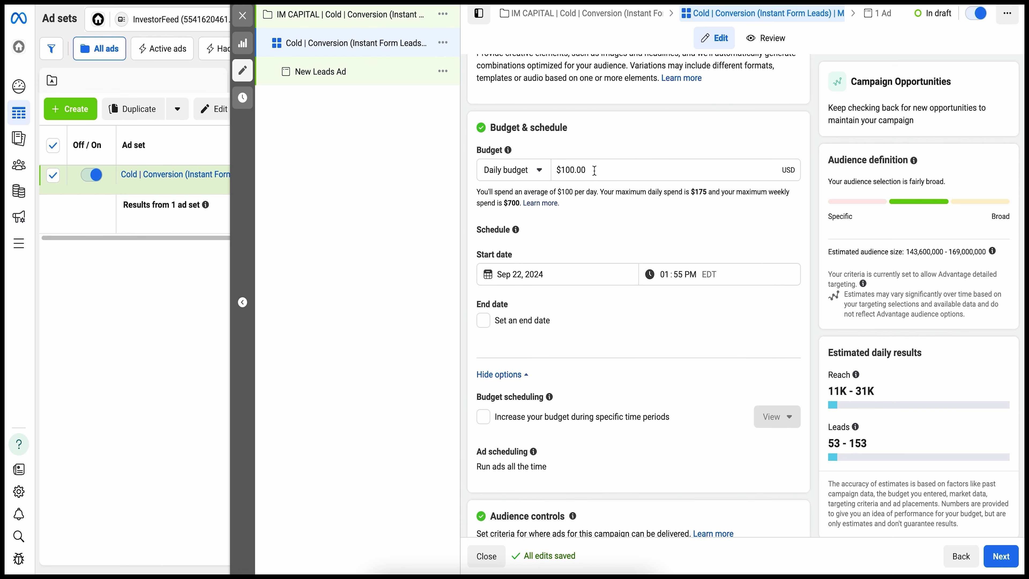
pyautogui.scroll(-8, 594, 206)
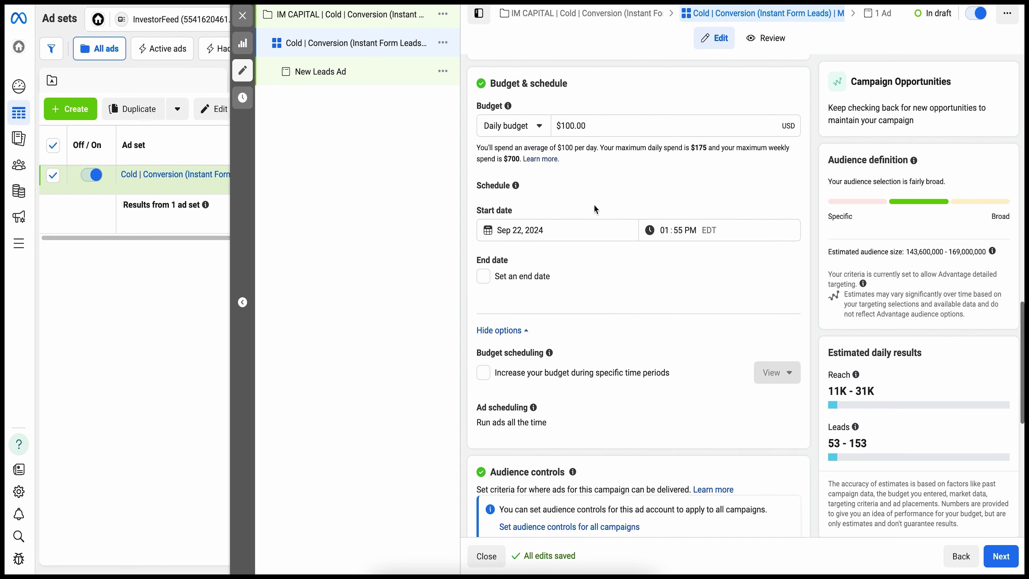
pyautogui.scroll(-1, 593, 204)
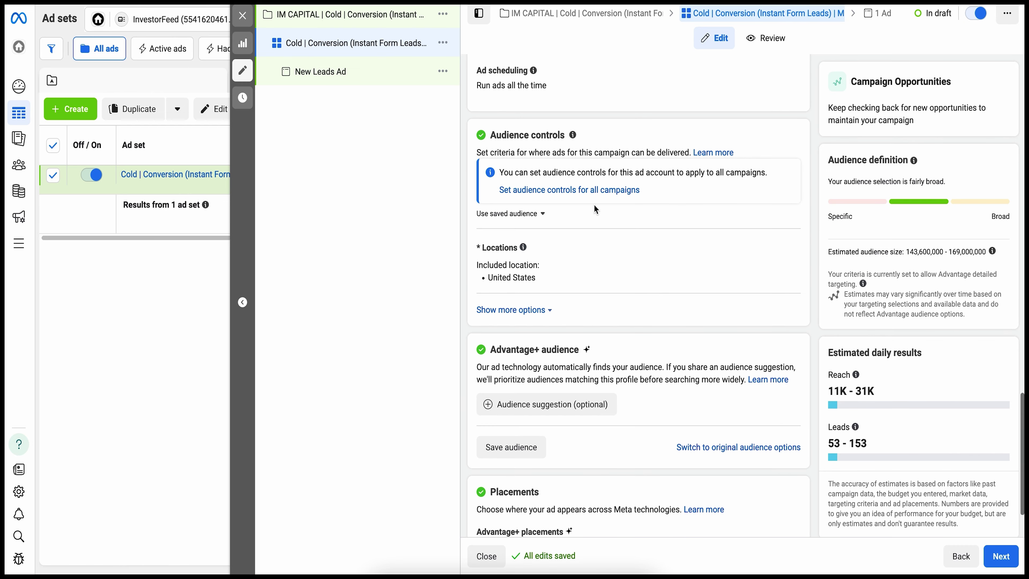
pyautogui.click(529, 310)
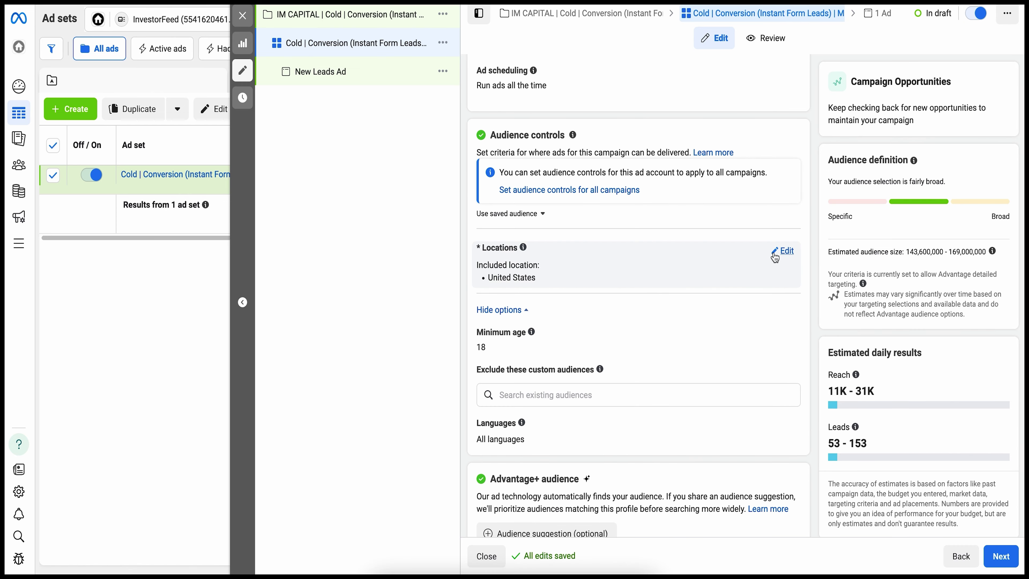
pyautogui.click(784, 252)
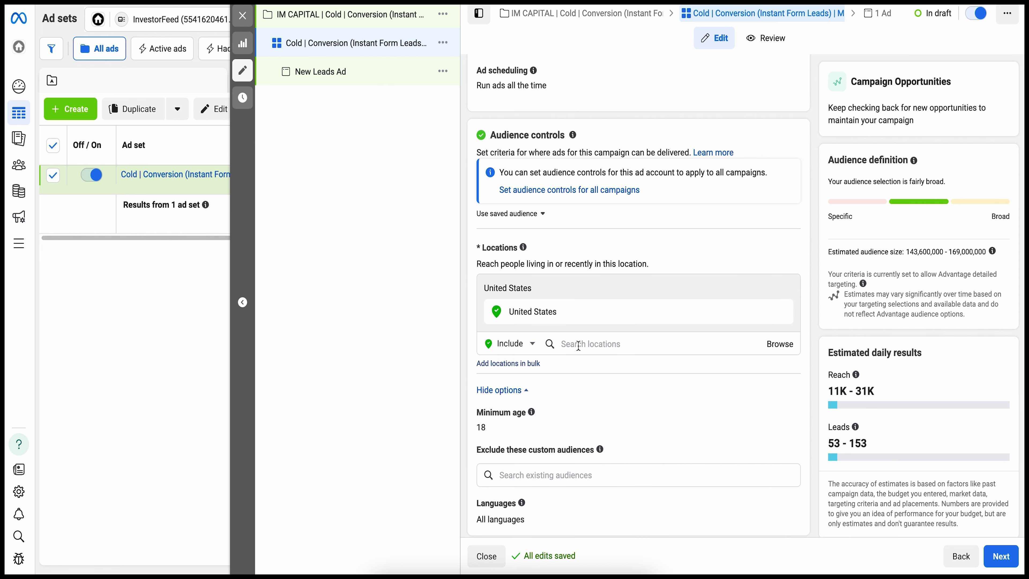
# Set the minimum age in the audience controls to 25.
pyautogui.scroll(-1, 598, 345)
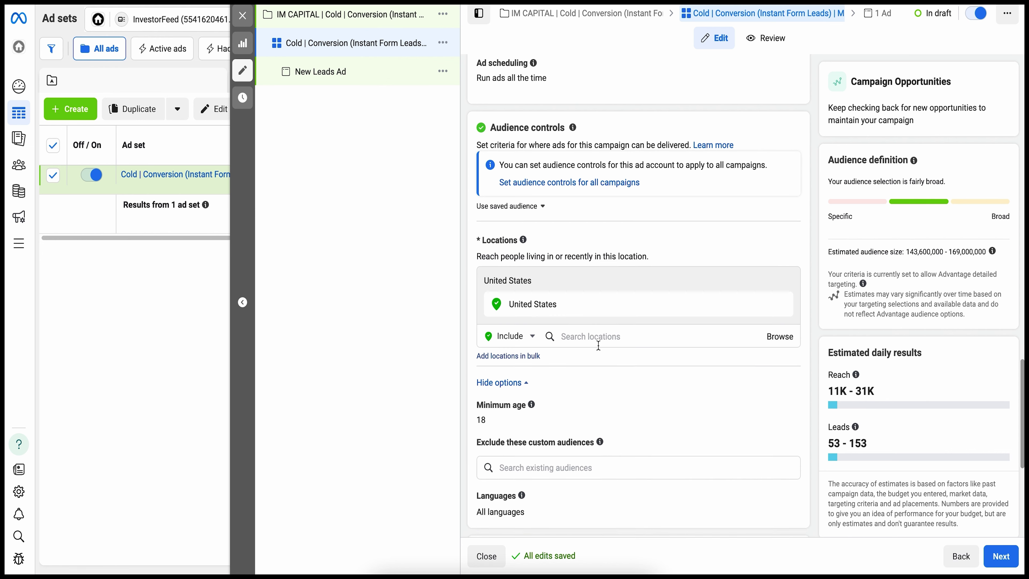
pyautogui.scroll(-1, 594, 349)
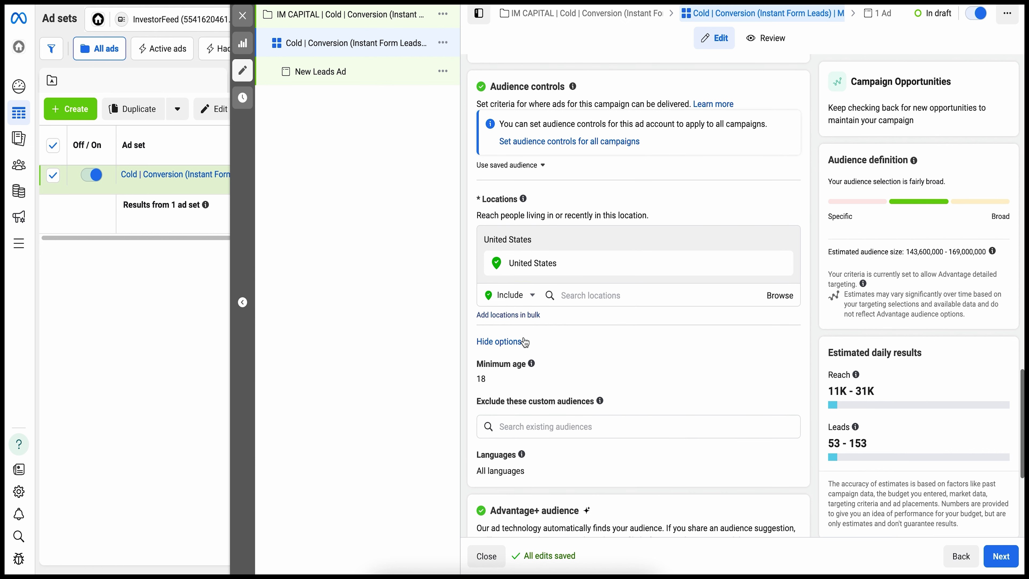
pyautogui.click(511, 341)
pyautogui.click(515, 342)
pyautogui.scroll(-2, 578, 334)
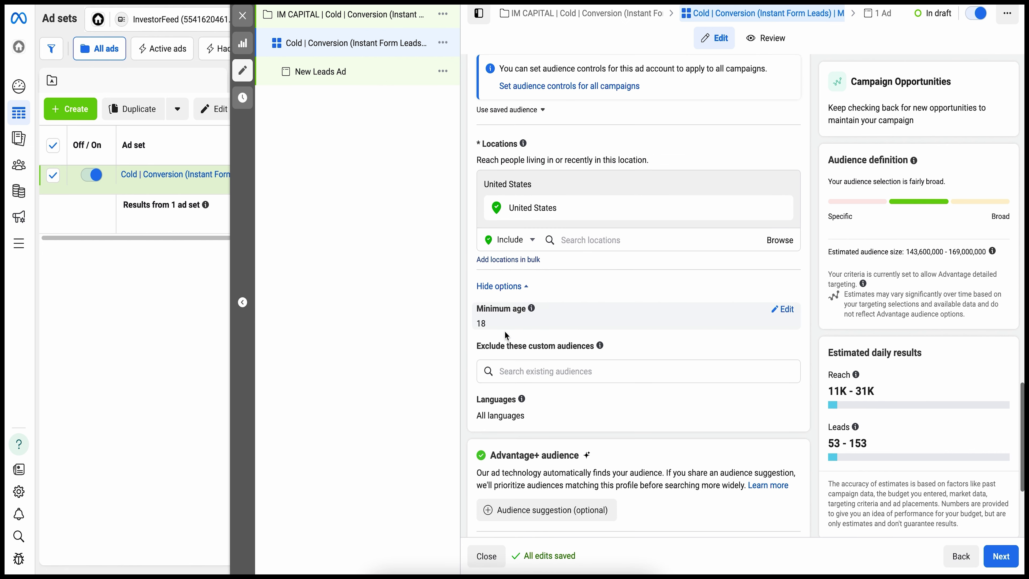
pyautogui.click(784, 312)
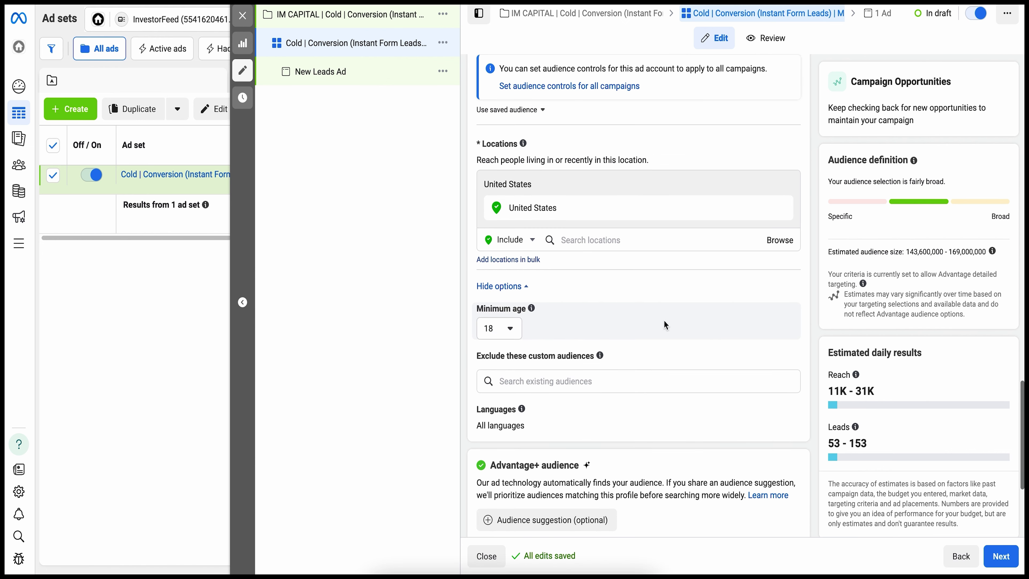
pyautogui.click(510, 335)
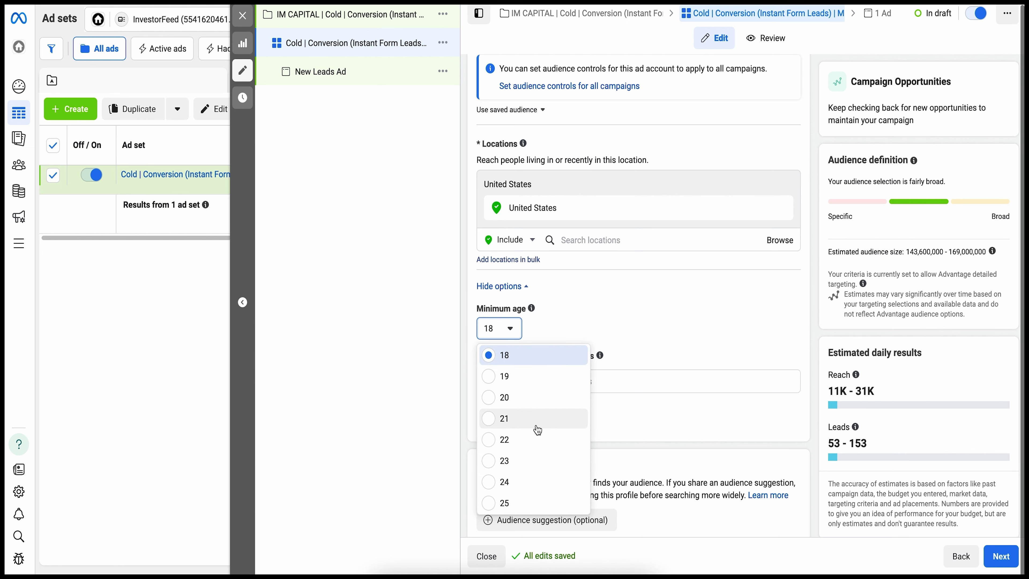
pyautogui.click(493, 504)
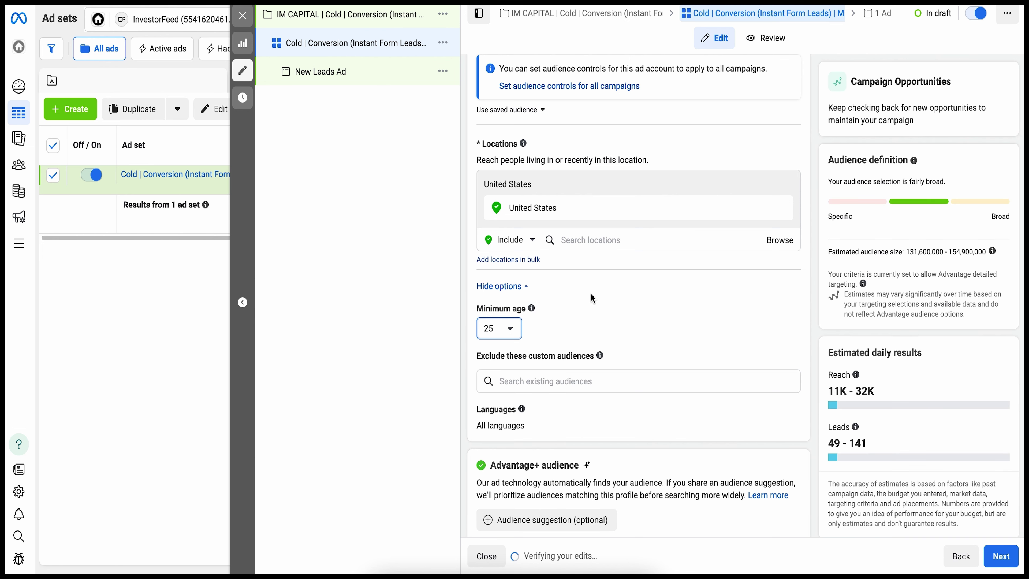
# Restrict the audience languages to English (All).
pyautogui.scroll(-2, 591, 298)
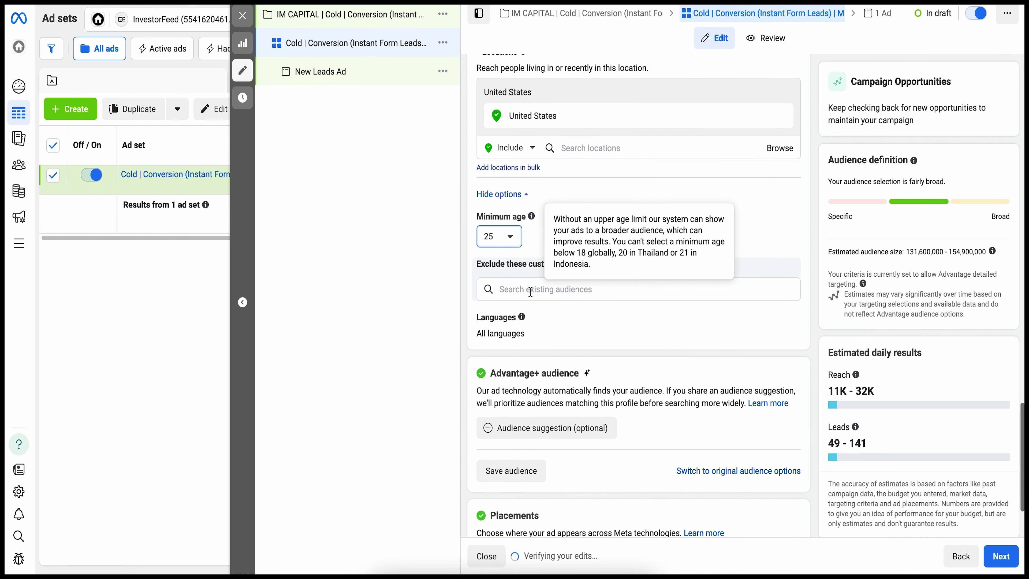
pyautogui.click(786, 324)
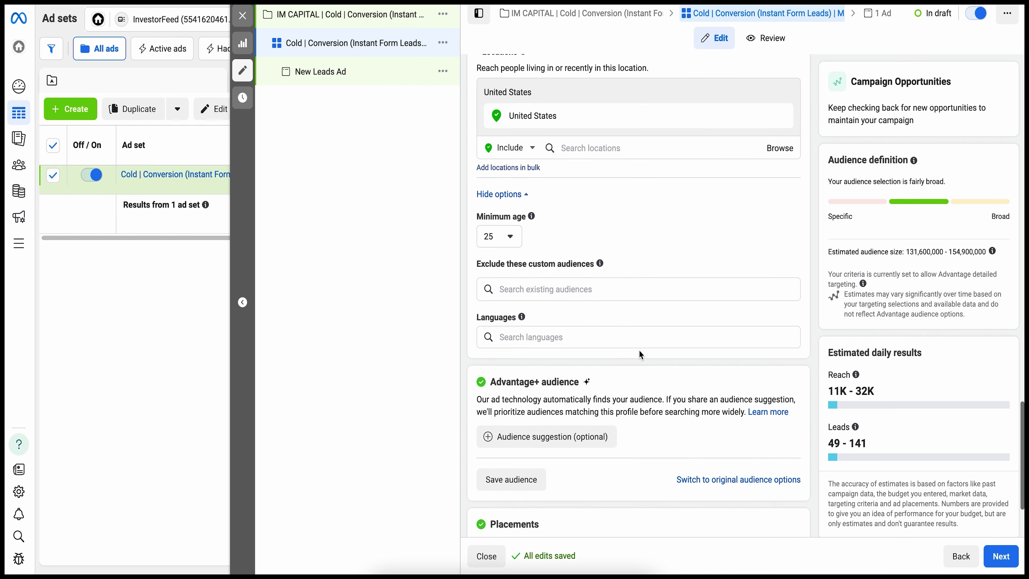
pyautogui.click(572, 342)
pyautogui.write('english')
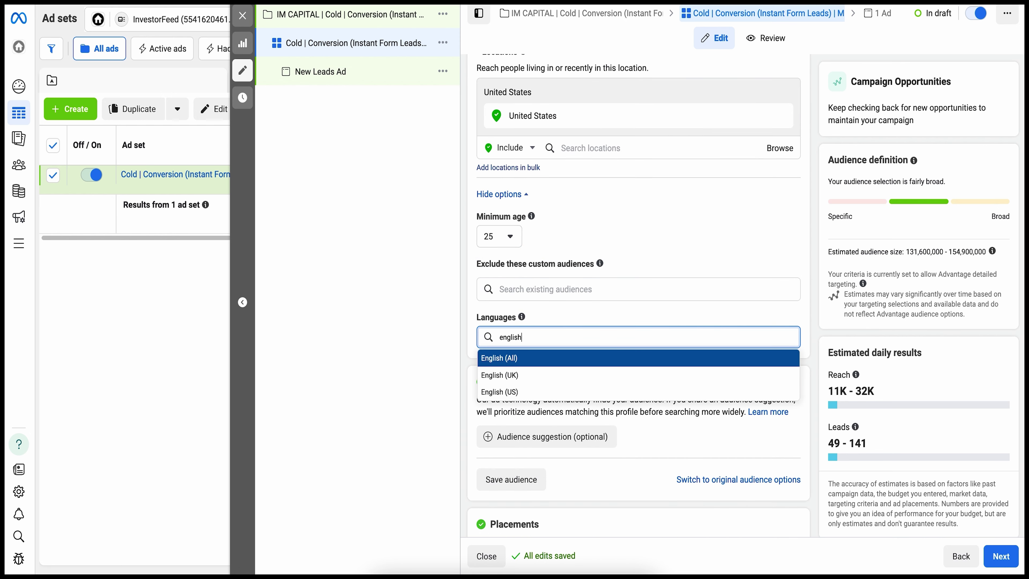
pyautogui.click(543, 360)
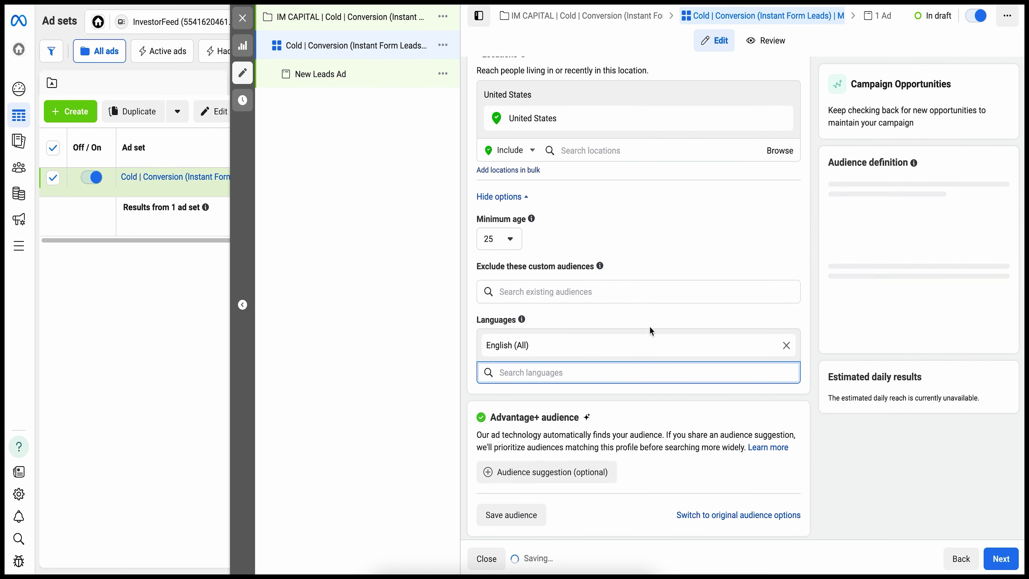
# Switch from Advantage+ audience to the original audience options and confirm using the original audience.
pyautogui.scroll(-4, 641, 291)
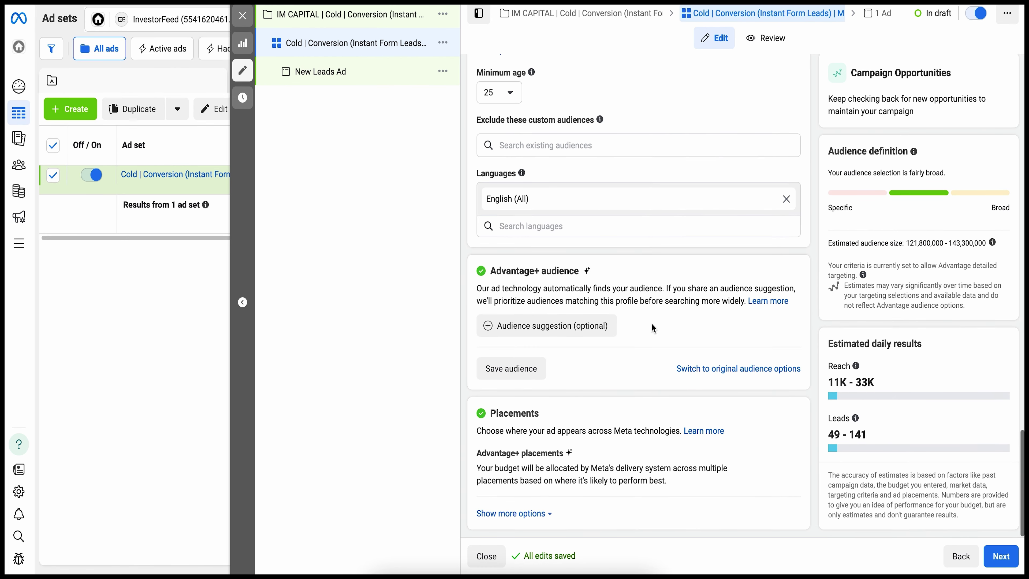
pyautogui.click(698, 371)
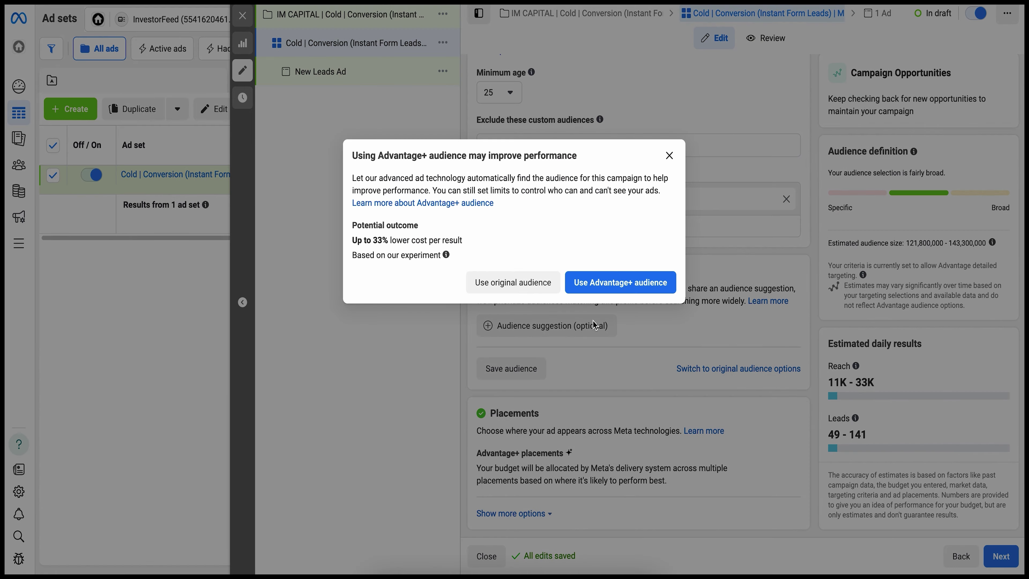
pyautogui.click(533, 285)
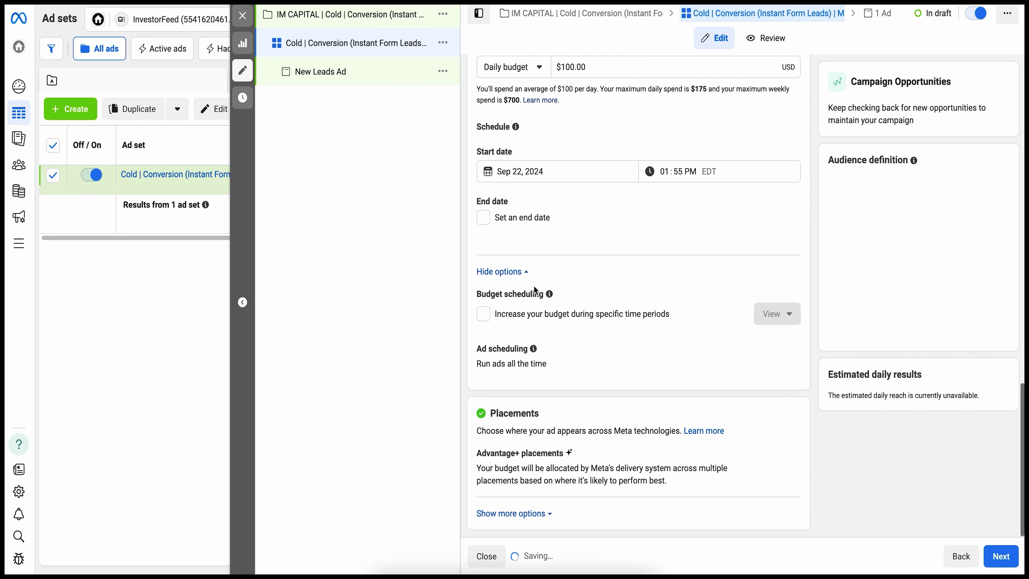
# Add the existing custom audience "High Net-Worth InvestorAudience™ (Base)" to the ad set.
pyautogui.scroll(-6, 629, 287)
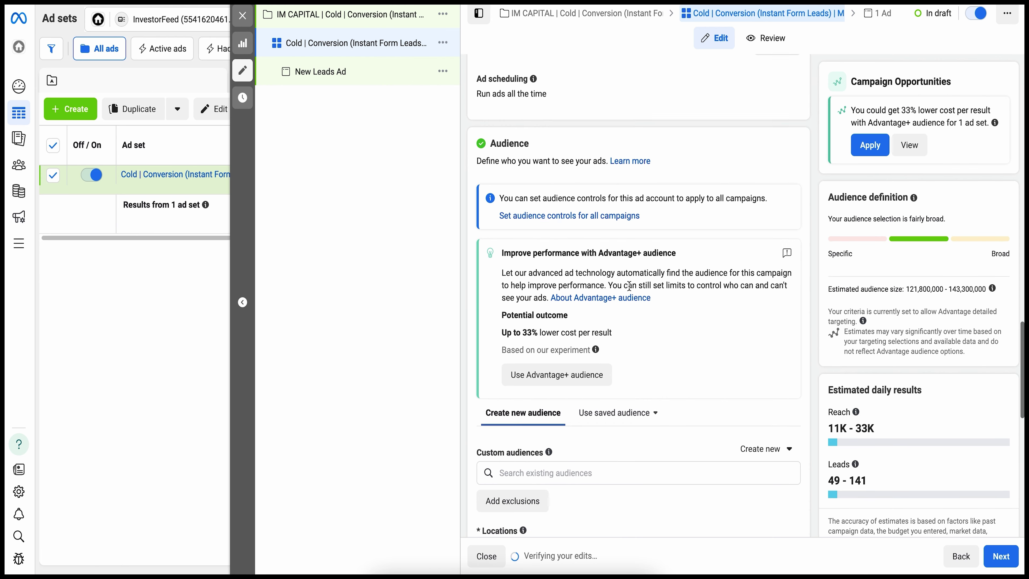
pyautogui.scroll(-3, 629, 286)
pyautogui.scroll(-2, 624, 274)
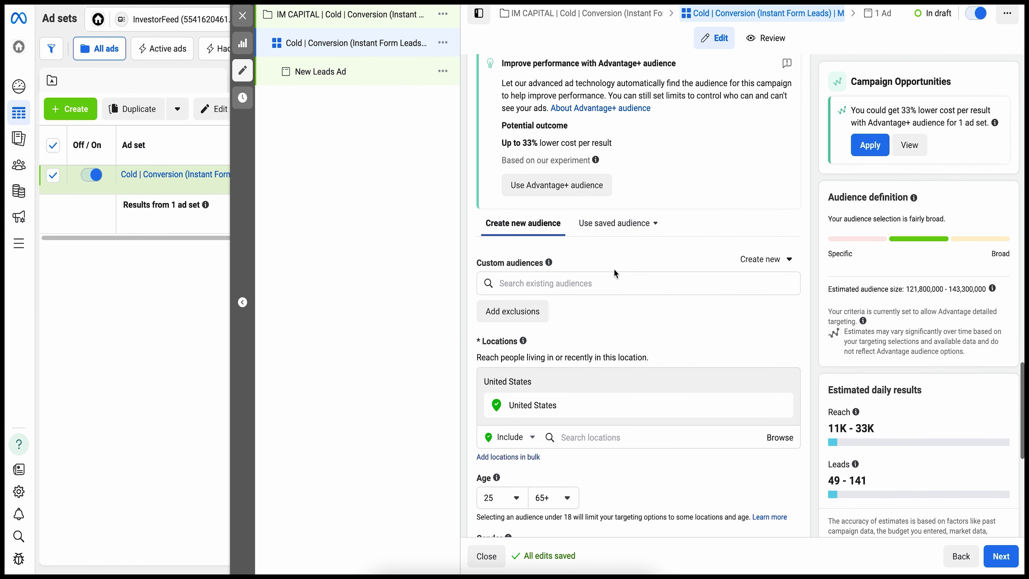
pyautogui.scroll(-2, 650, 245)
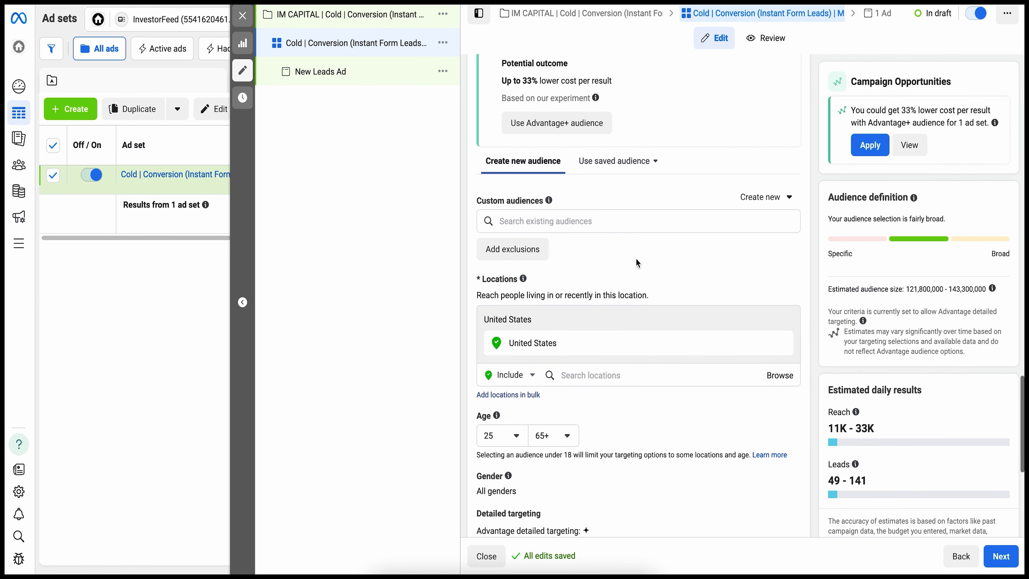
pyautogui.scroll(-1, 636, 259)
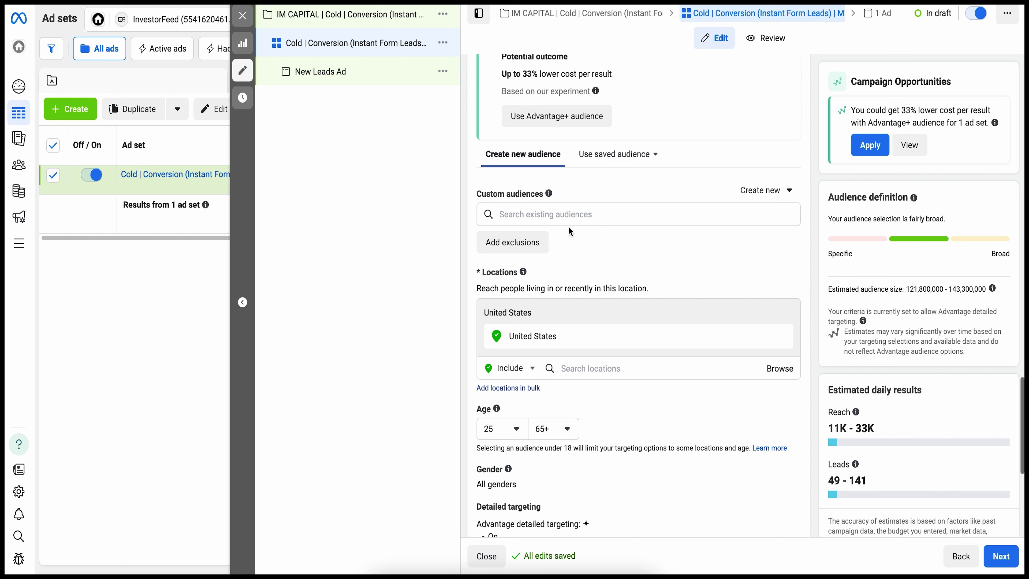
pyautogui.click(556, 214)
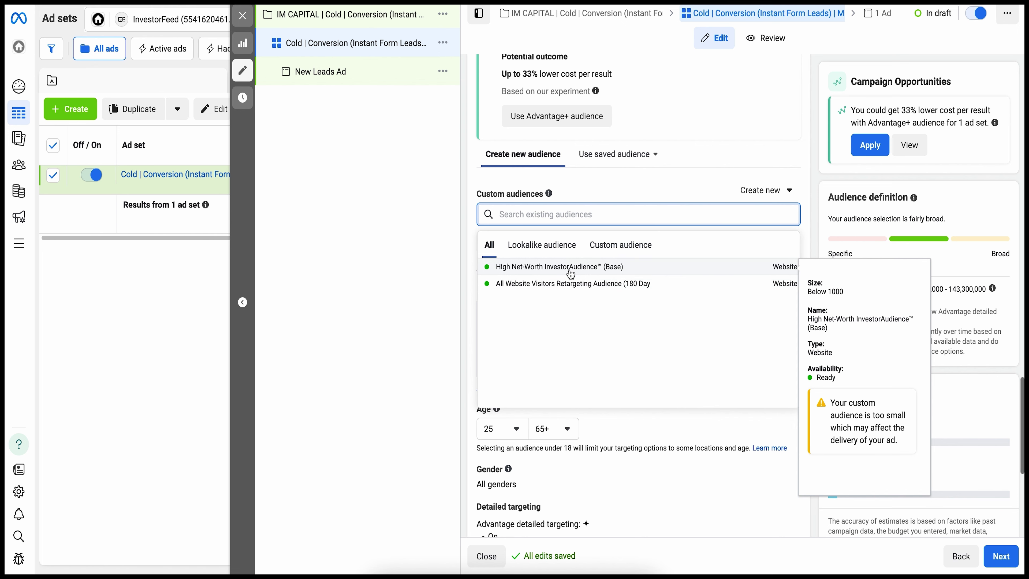
pyautogui.click(698, 267)
pyautogui.click(807, 200)
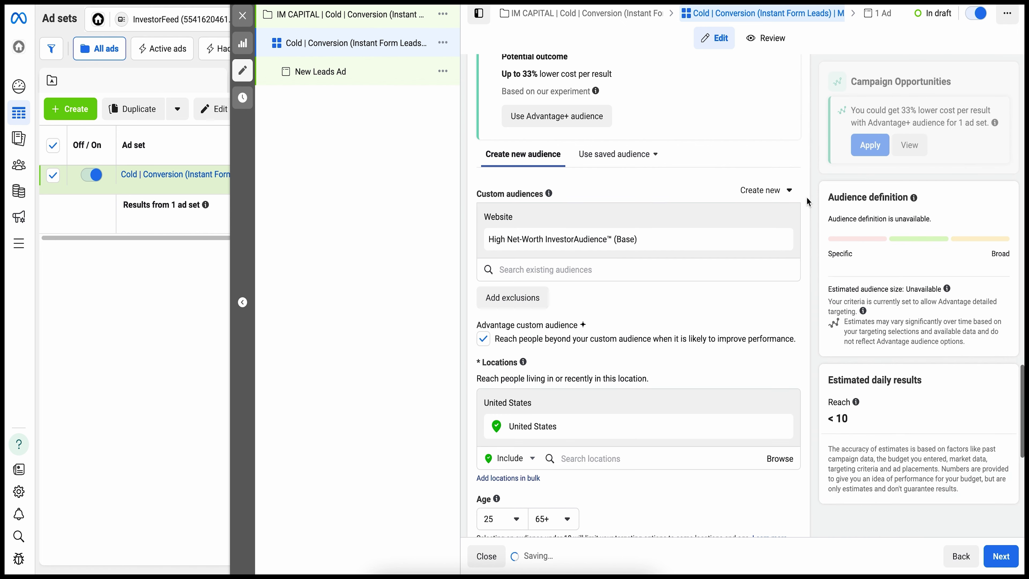
# Expand the placement options, dismiss the publisher block lists notice and switch to manual placements.
pyautogui.scroll(-5, 812, 222)
pyautogui.scroll(-2, 812, 223)
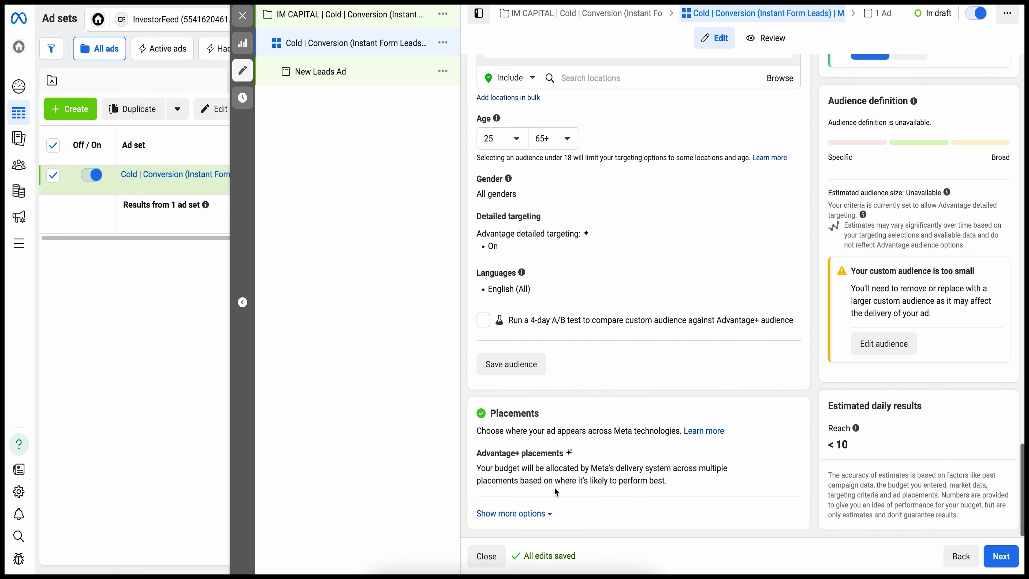
pyautogui.click(516, 516)
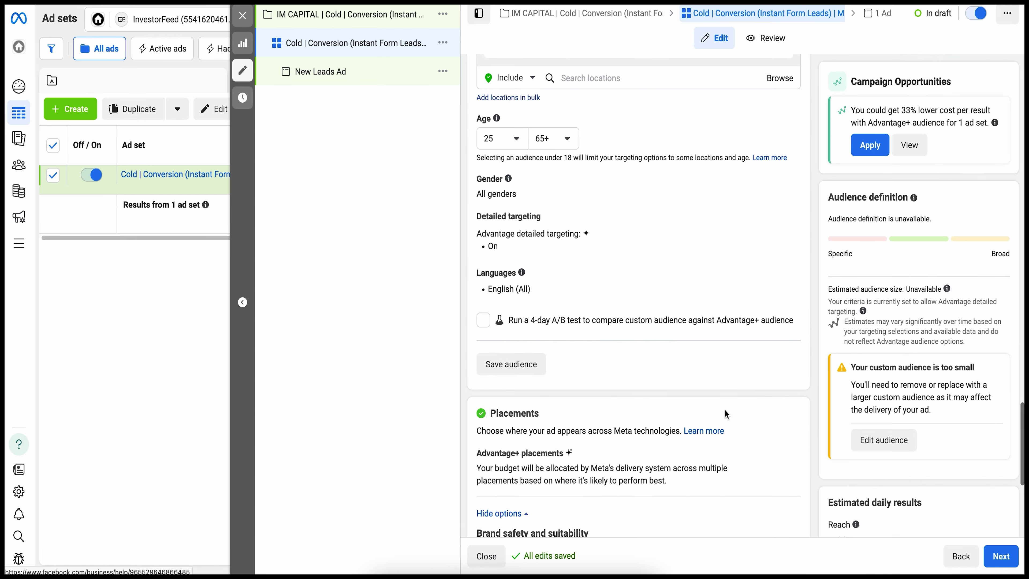
pyautogui.scroll(-6, 725, 413)
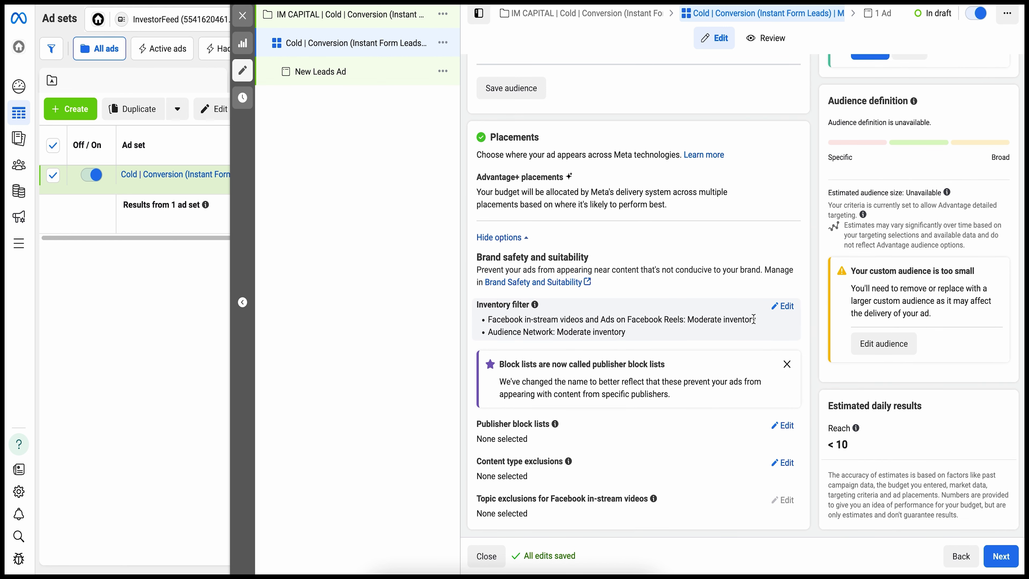
pyautogui.click(788, 365)
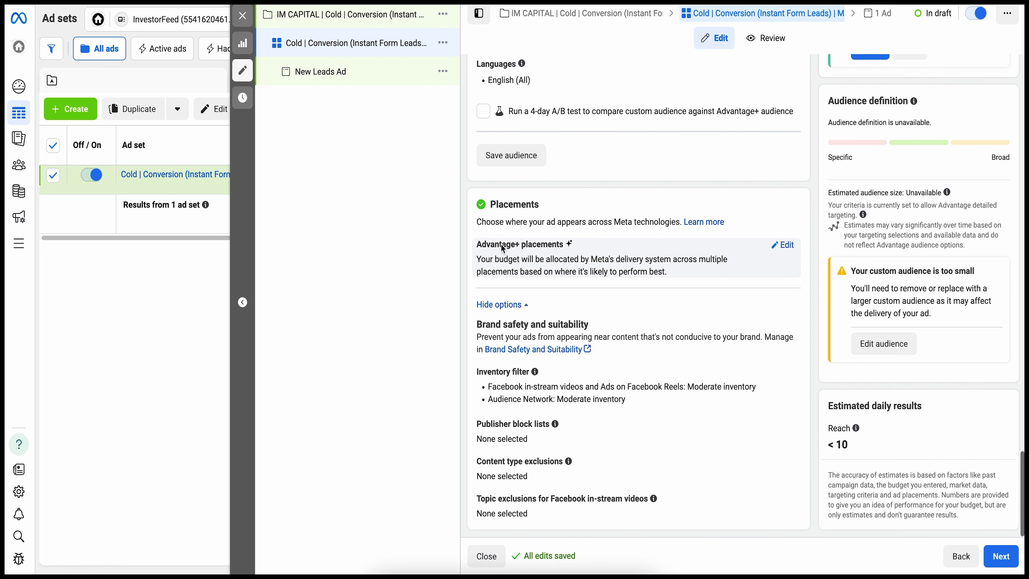
pyautogui.click(786, 246)
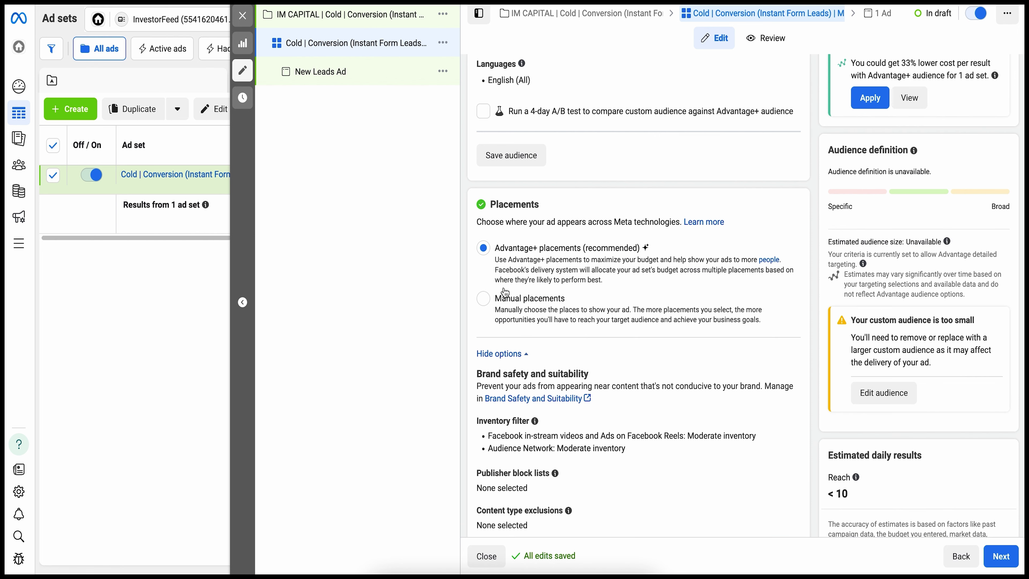
pyautogui.click(483, 299)
# Exclude the Audience Network platform and keep only Facebook Feed and Instagram feed among the Feeds placements.
pyautogui.scroll(-6, 523, 187)
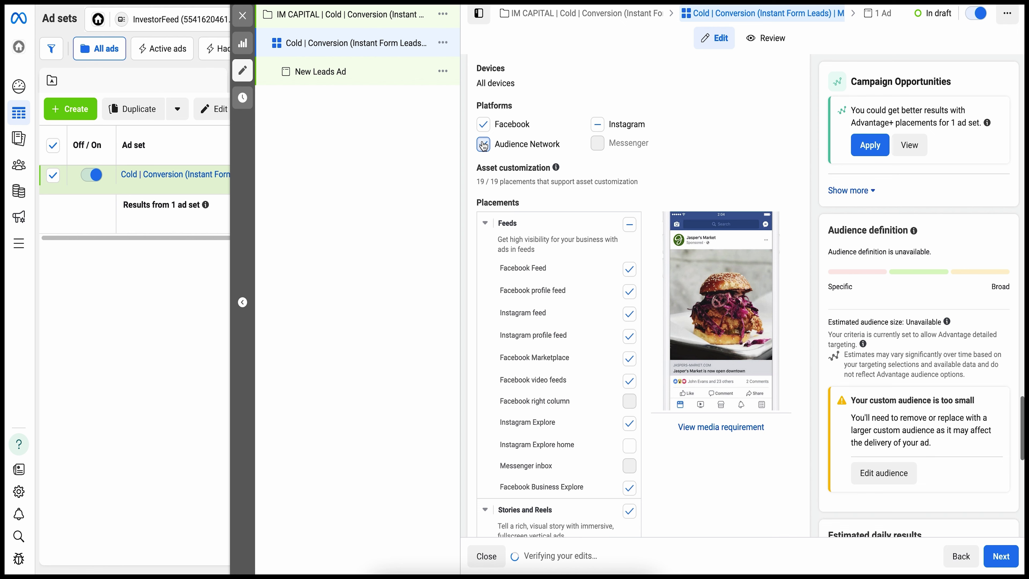
pyautogui.click(482, 144)
pyautogui.scroll(-2, 648, 244)
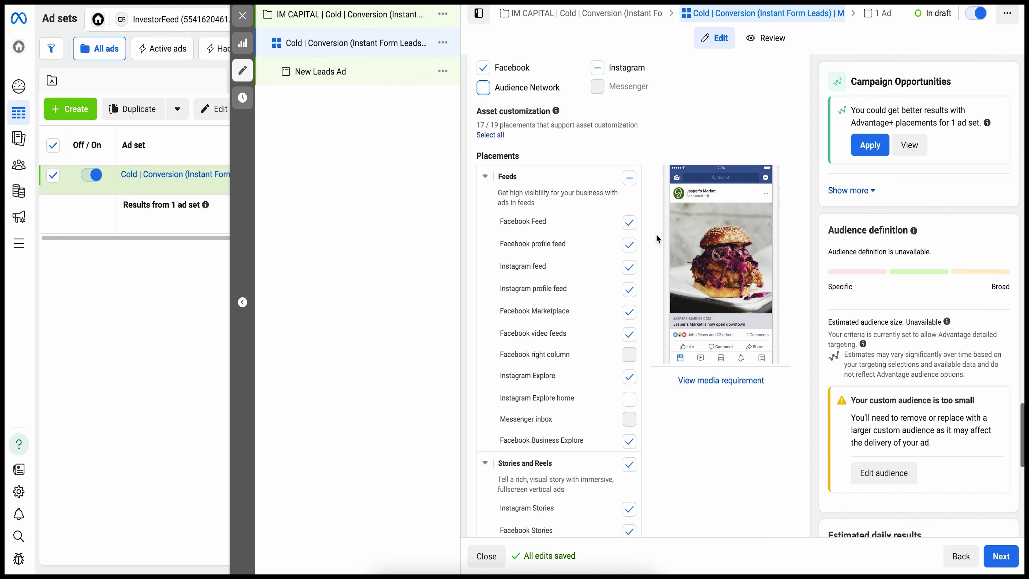
pyautogui.click(629, 249)
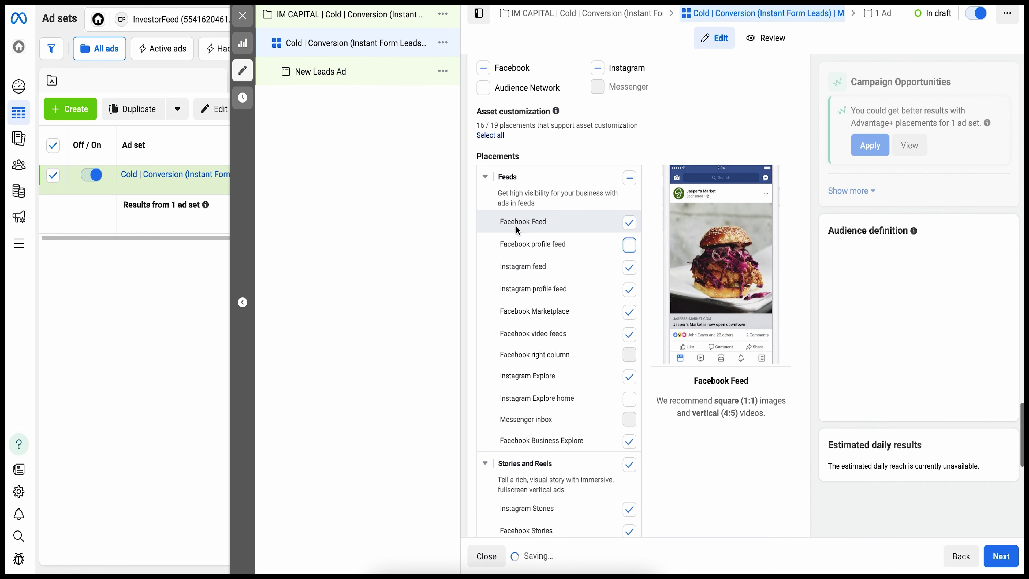
pyautogui.scroll(-2, 545, 389)
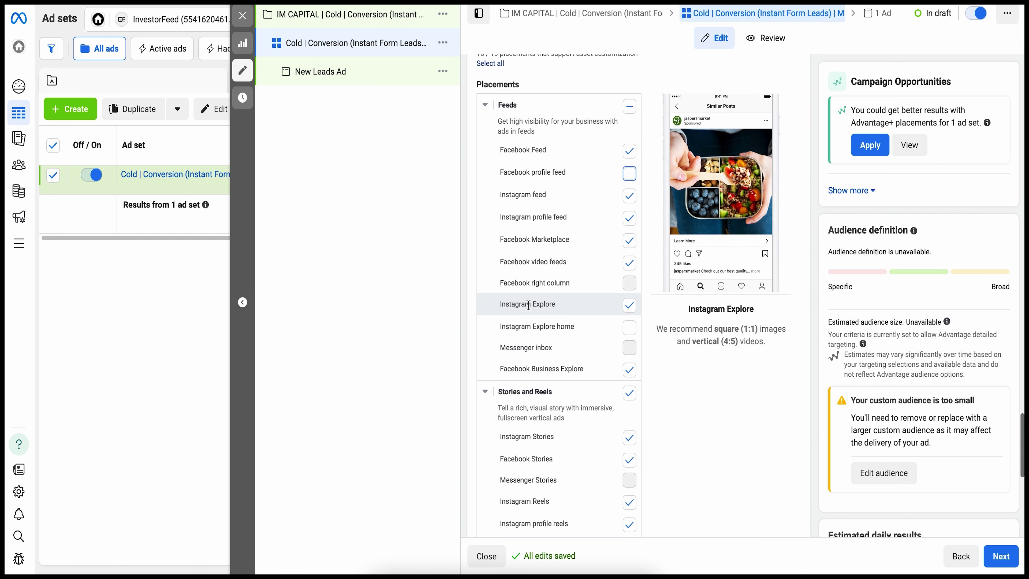
pyautogui.click(630, 218)
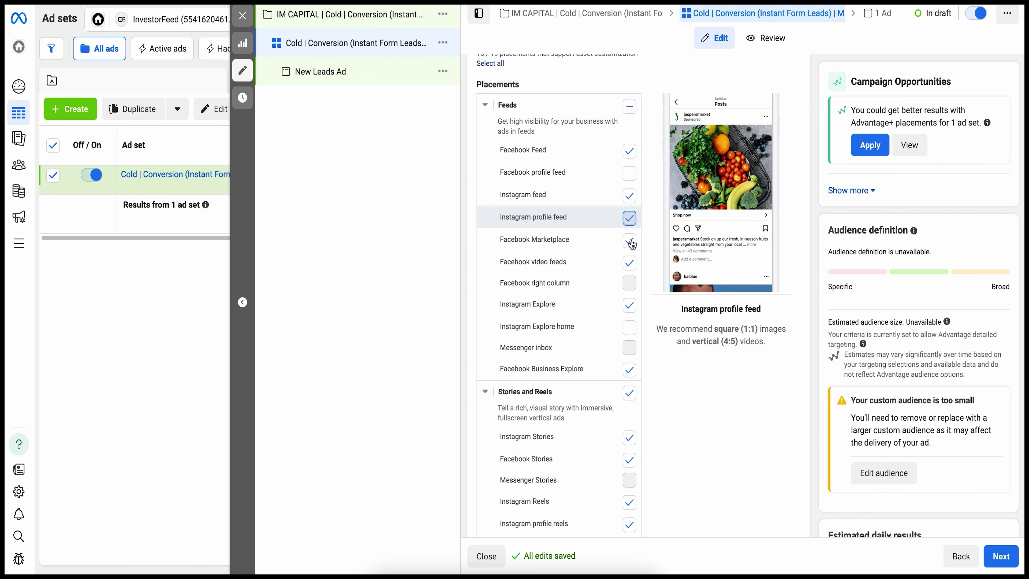
pyautogui.click(629, 263)
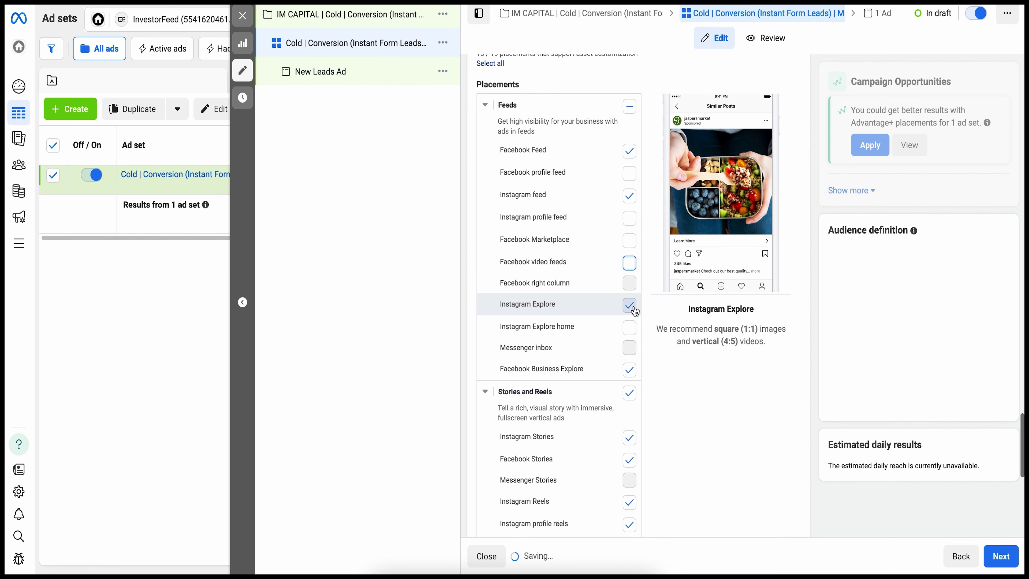
pyautogui.click(629, 305)
pyautogui.click(630, 369)
# Deselect every Stories and Reels placement except Instagram Stories.
pyautogui.scroll(-3, 658, 332)
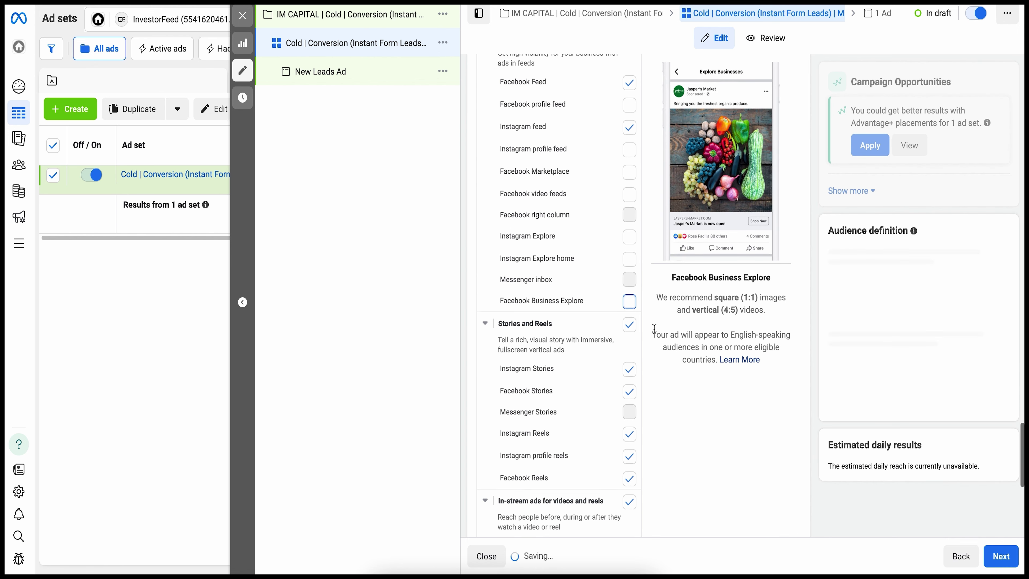
pyautogui.click(629, 332)
pyautogui.click(629, 374)
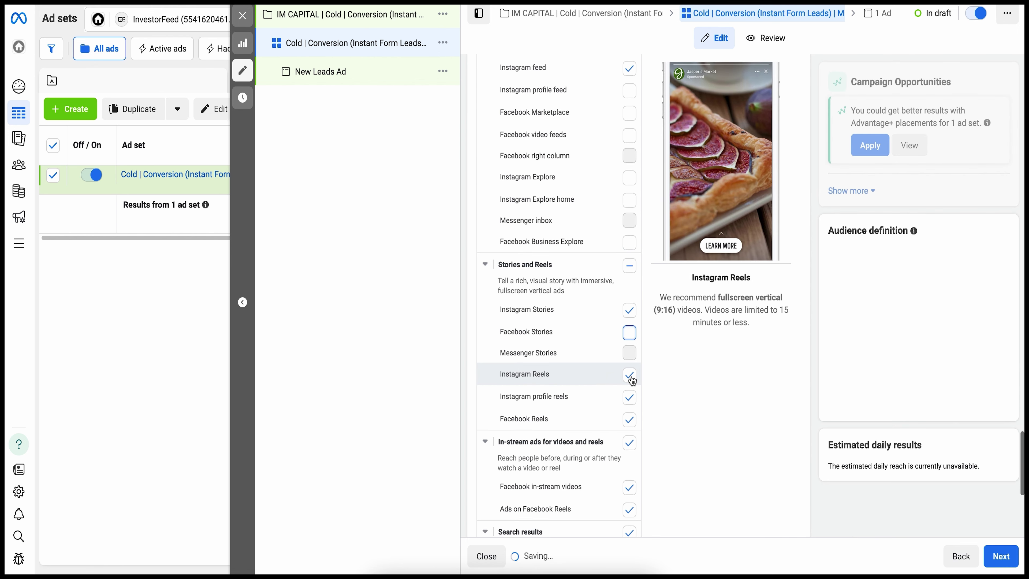
pyautogui.click(629, 397)
pyautogui.scroll(5, 662, 355)
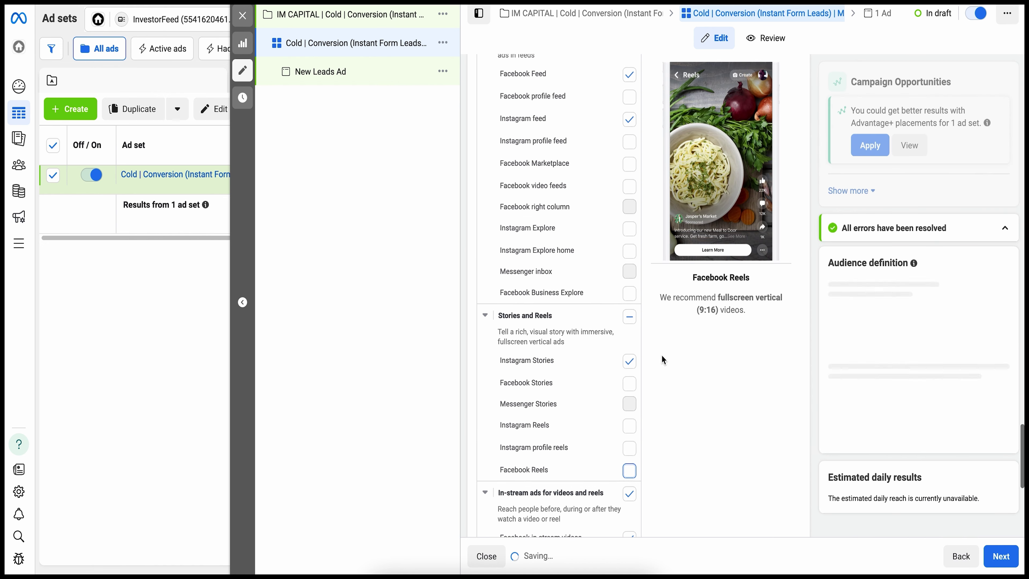
pyautogui.scroll(1, 663, 360)
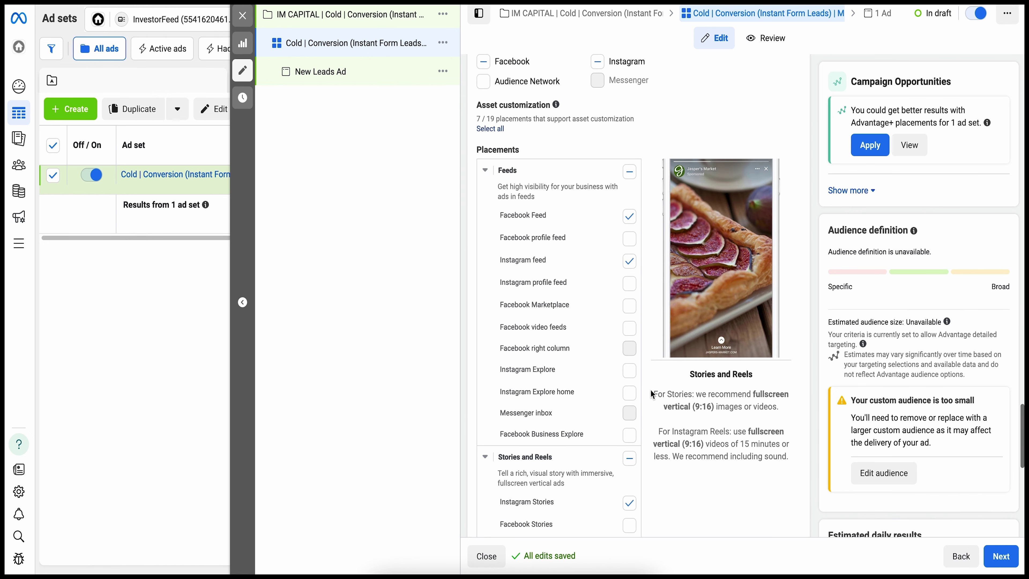
pyautogui.scroll(-2, 651, 391)
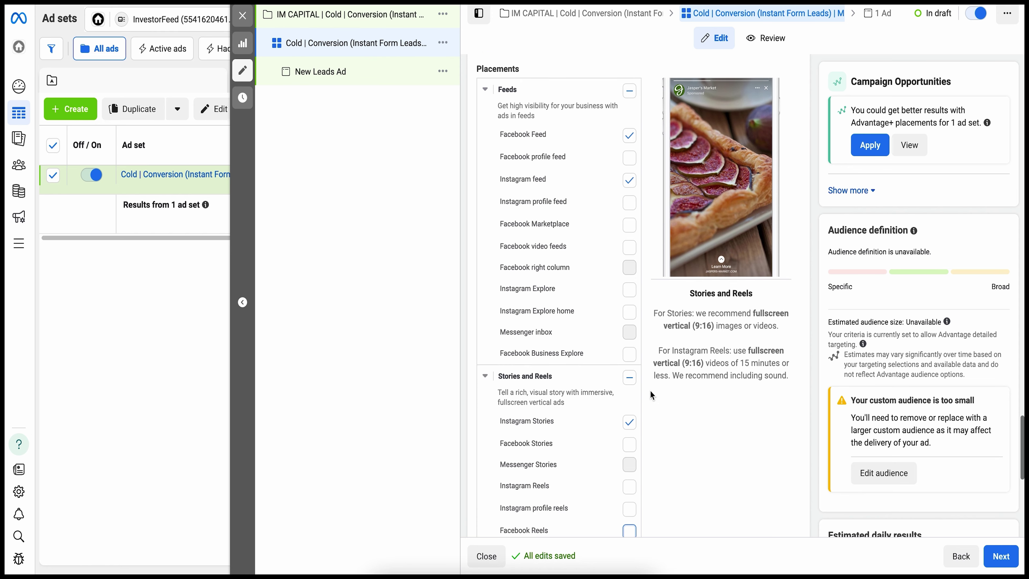
# Exclude all placements for in-stream ads for videos and reels and for search results.
pyautogui.scroll(-5, 650, 390)
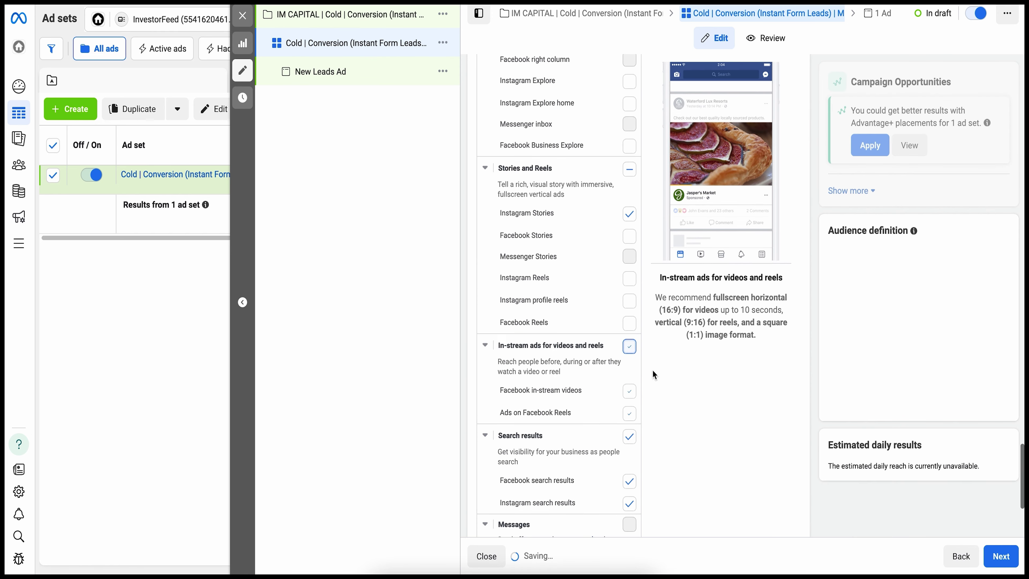
pyautogui.scroll(-3, 651, 370)
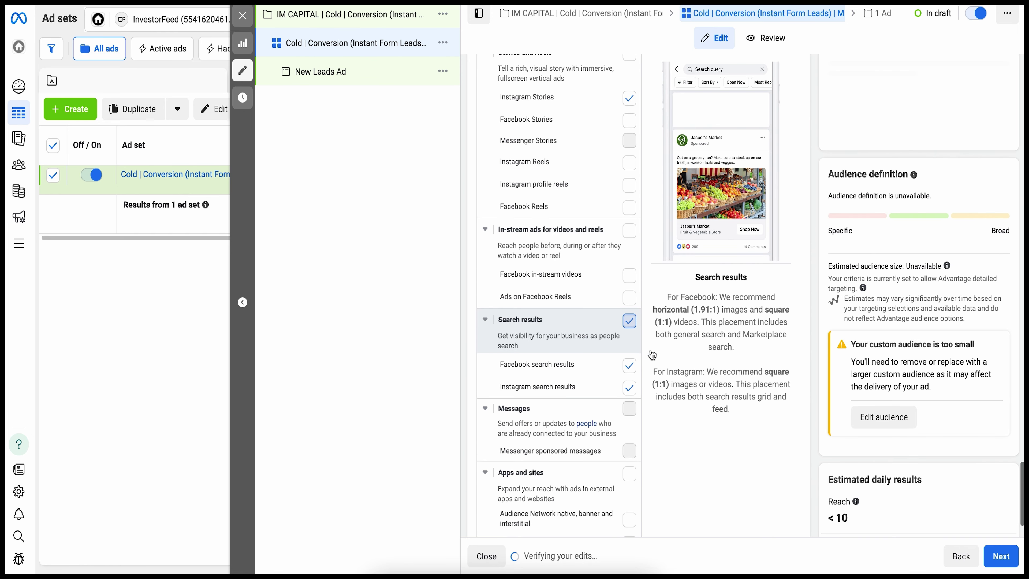
pyautogui.scroll(-2, 650, 349)
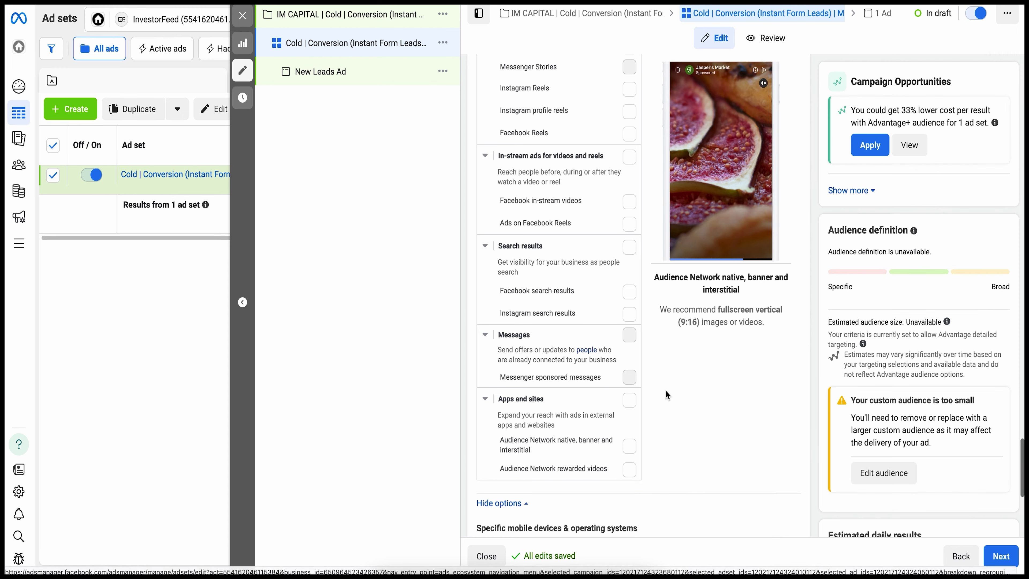
# Examine the mobile device and Wi-Fi-only settings and collapse the additional placement options.
pyautogui.scroll(-7, 667, 389)
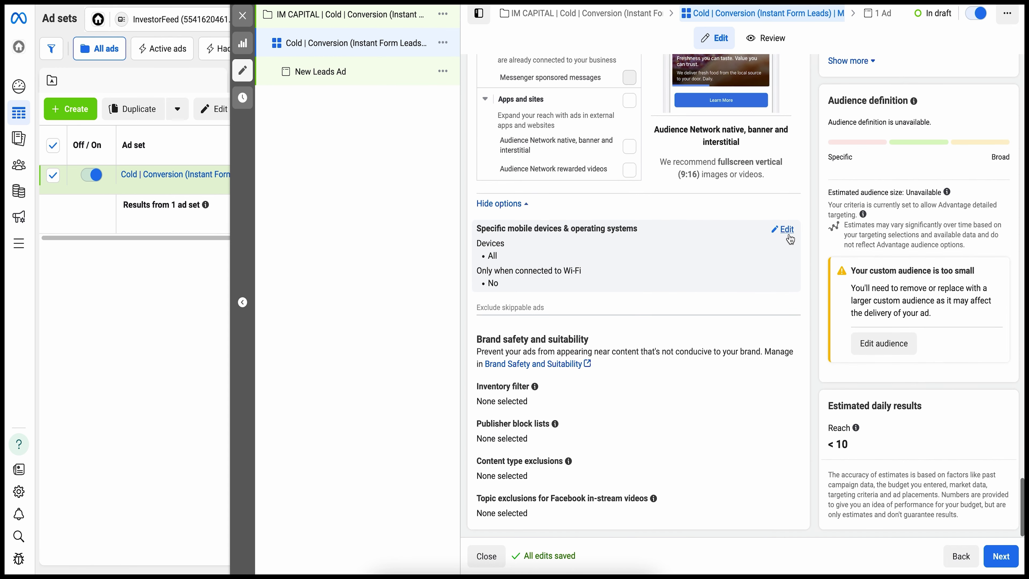
pyautogui.click(786, 231)
pyautogui.click(485, 289)
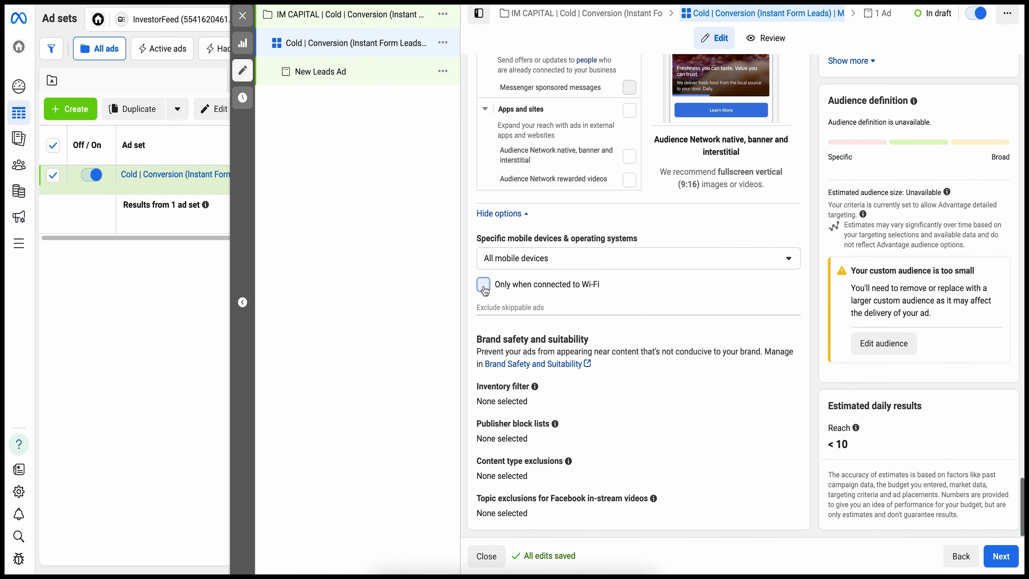
pyautogui.click(508, 215)
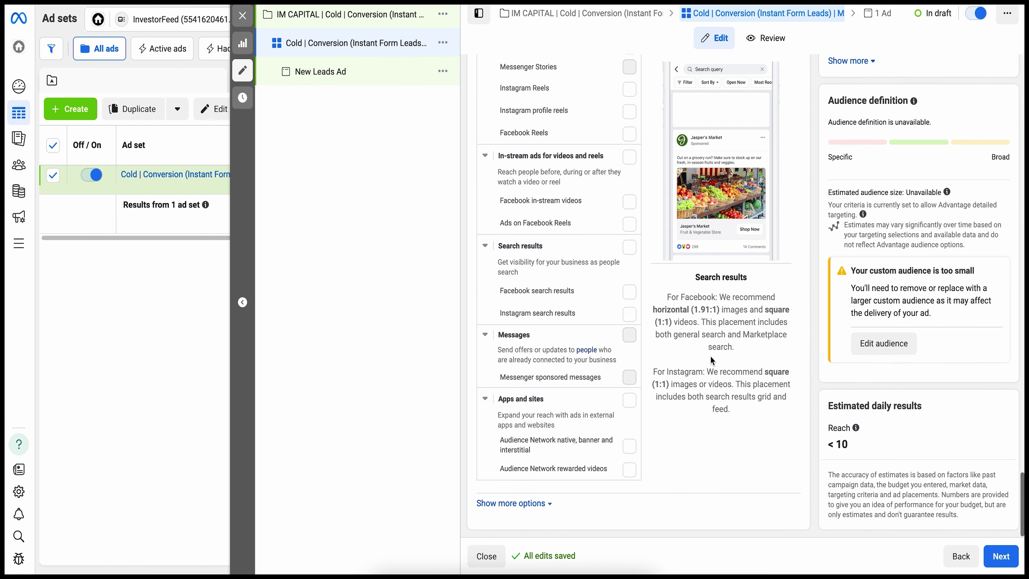
# Review the manually selected placements and proceed from the ad set to the ad settings.
pyautogui.scroll(7, 711, 356)
pyautogui.scroll(5, 673, 356)
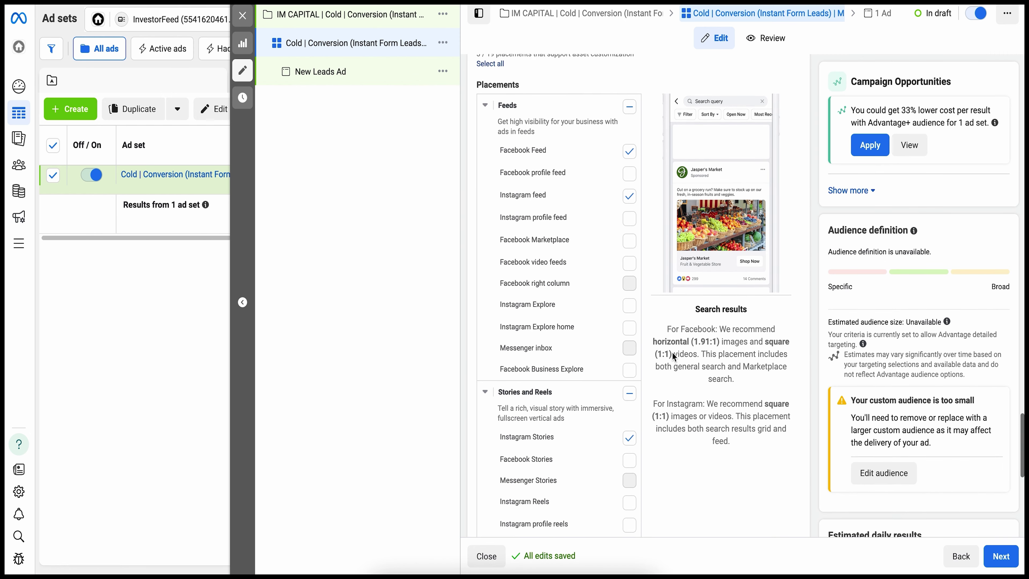
pyautogui.scroll(-10, 664, 356)
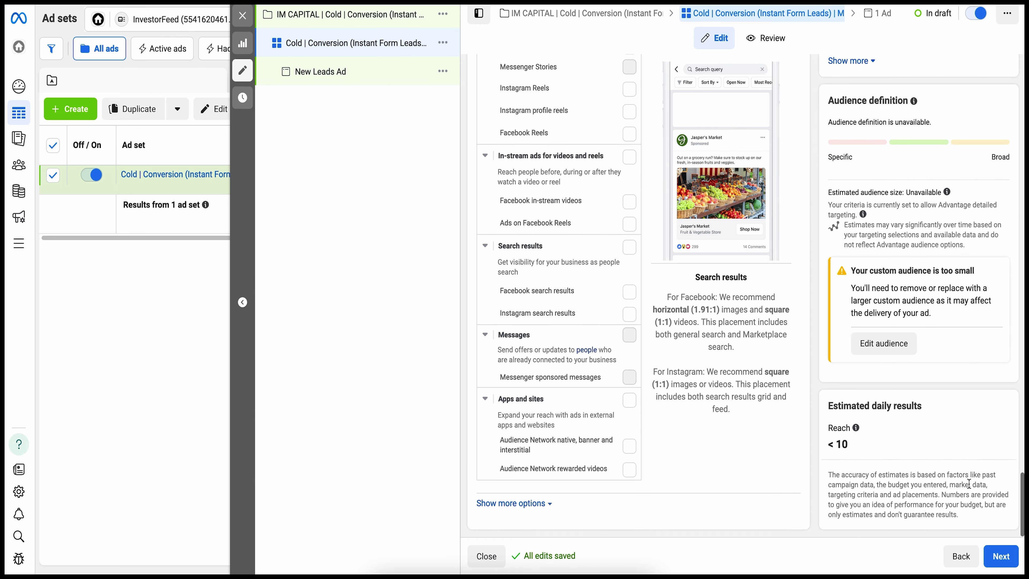
pyautogui.click(1002, 560)
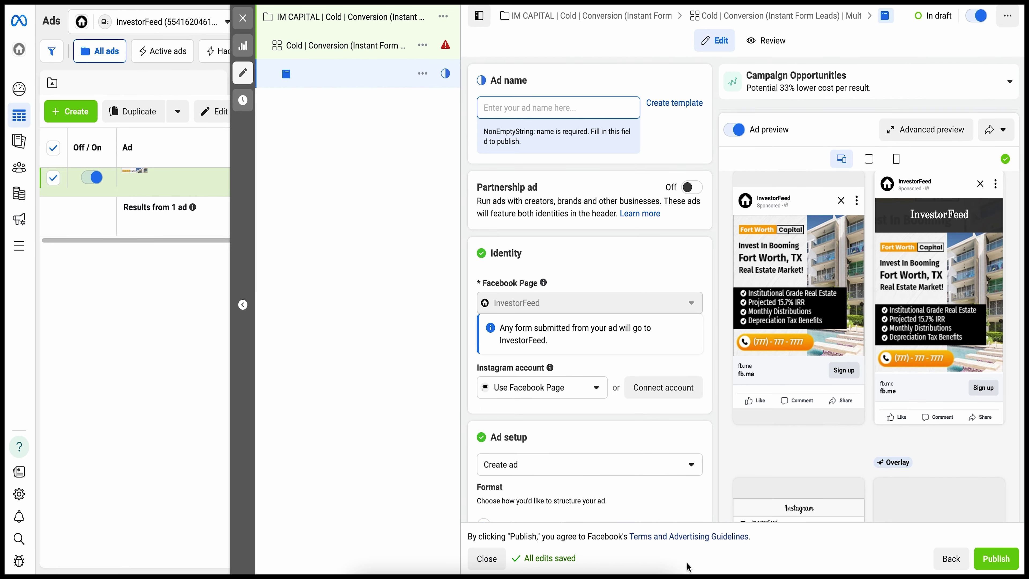
# Name the ad "Cold | Conversion (Instant Form Leads) | Multifamily (Texas) | Graphic #1".
pyautogui.click(511, 108)
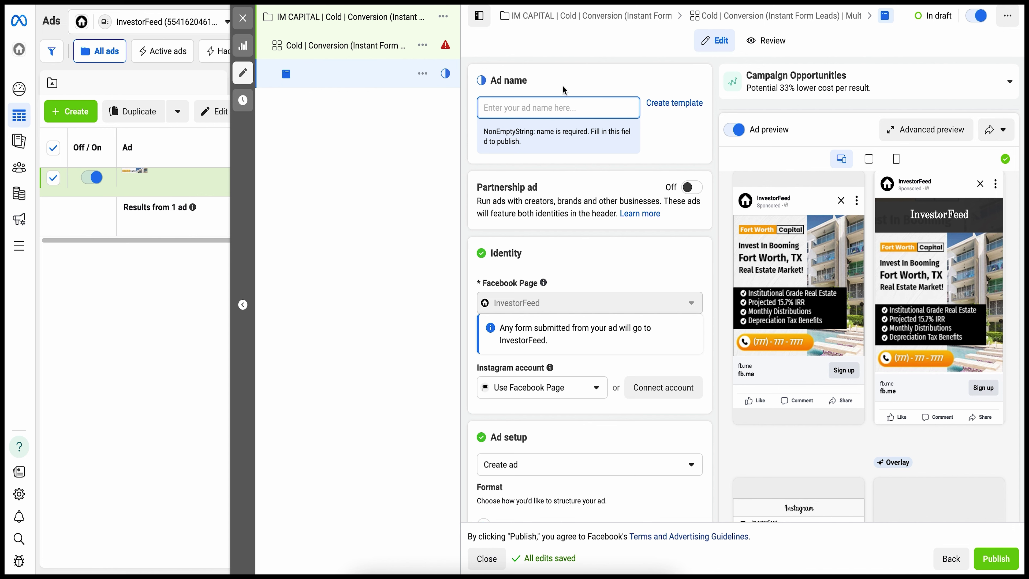
pyautogui.write('Cold |')
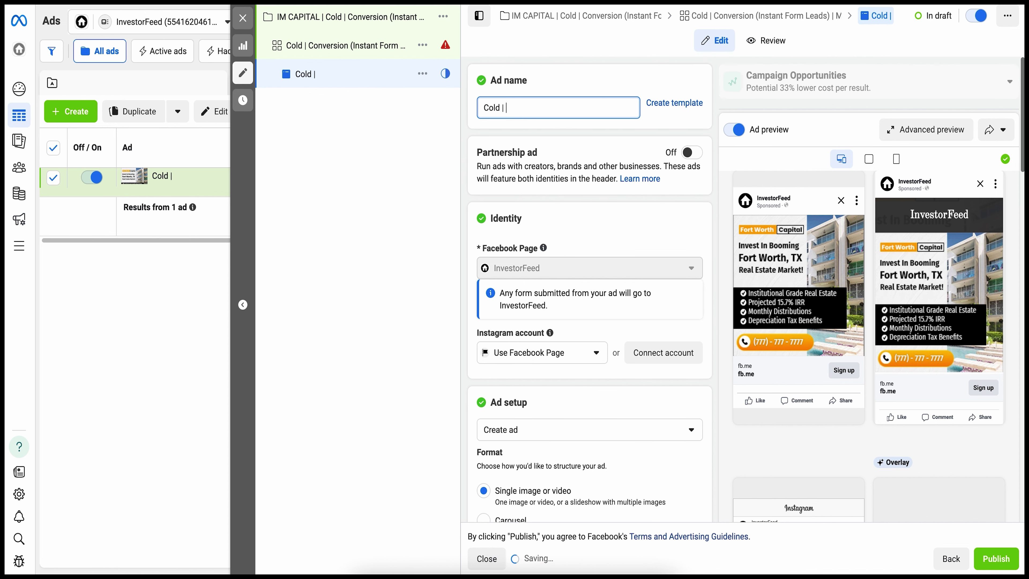
pyautogui.write(' Conversion |')
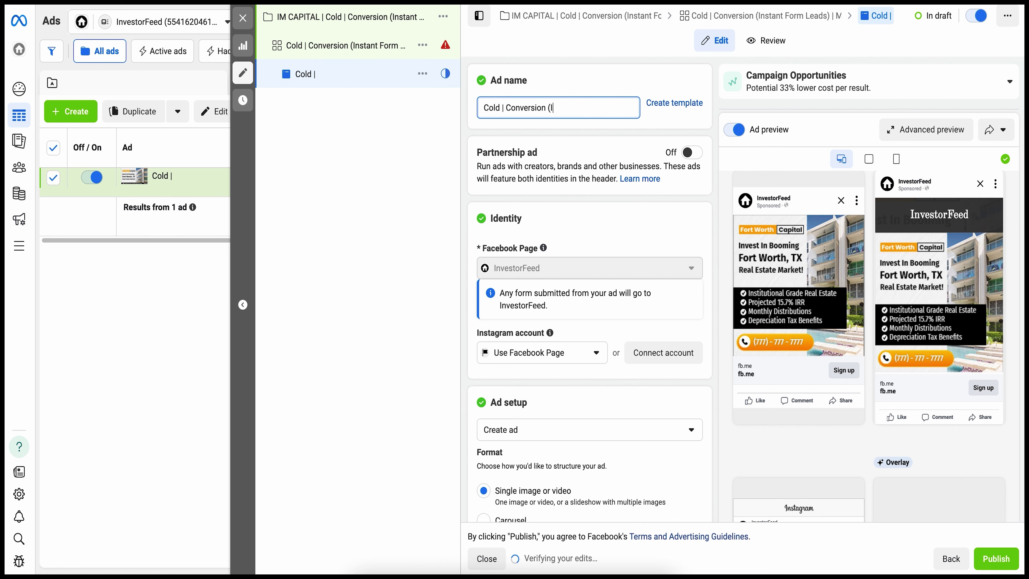
pyautogui.write('Instant Form Leads')
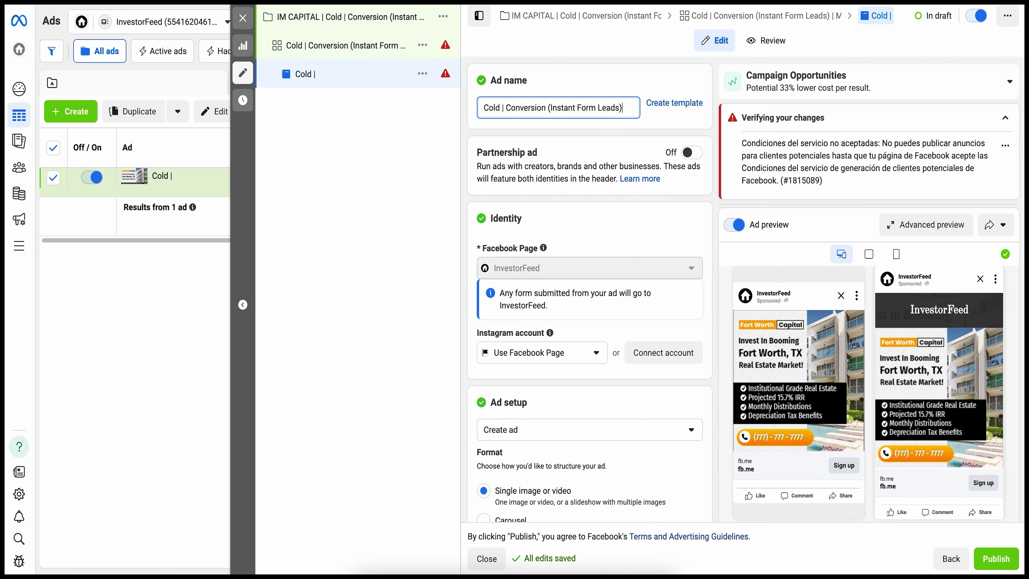
pyautogui.write(') | Multimfia')
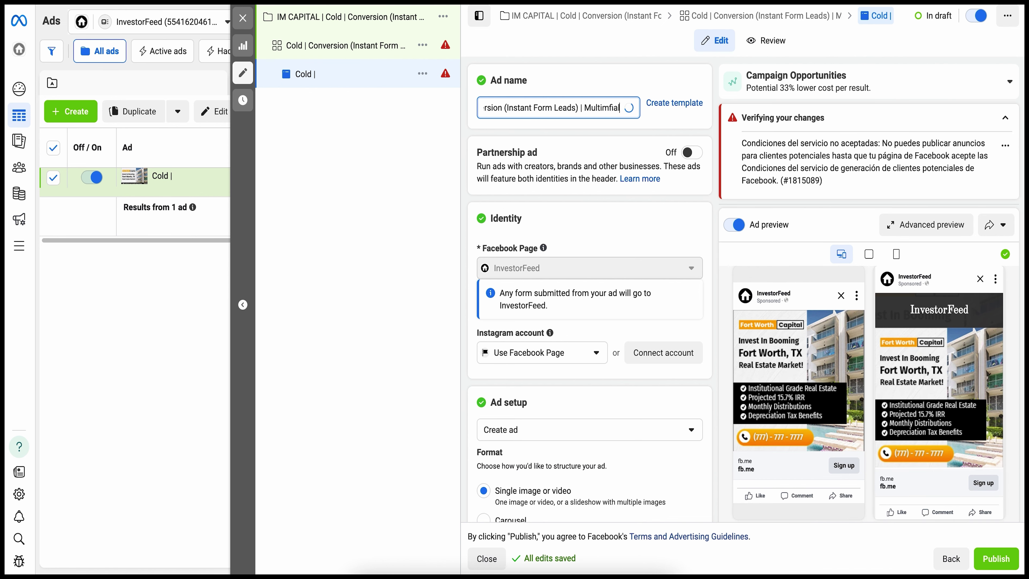
pyautogui.press('BackSpace')
pyautogui.press('BackSpace')
pyautogui.write('fami')
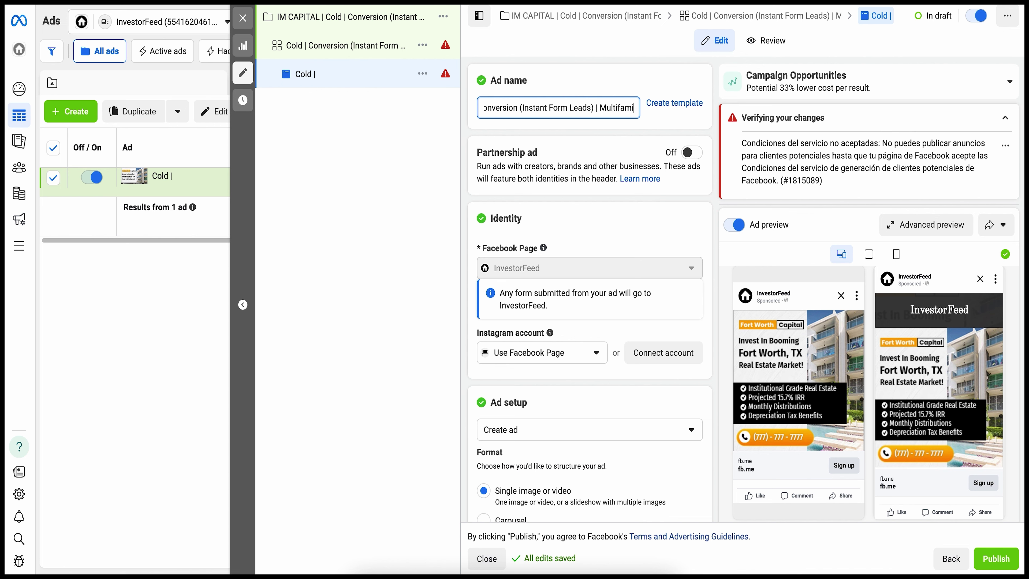
pyautogui.write('ly (Texas)')
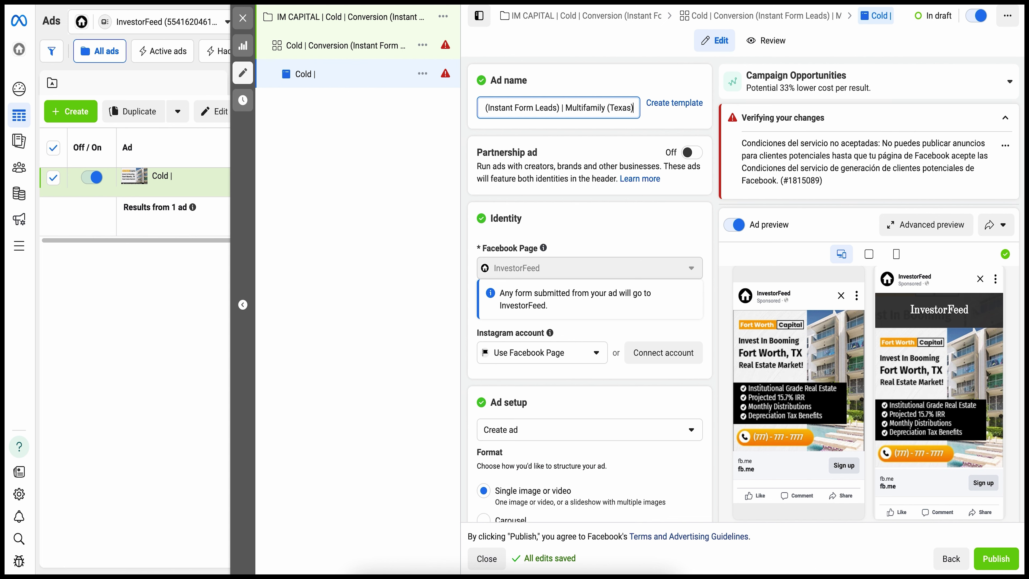
pyautogui.write(' |')
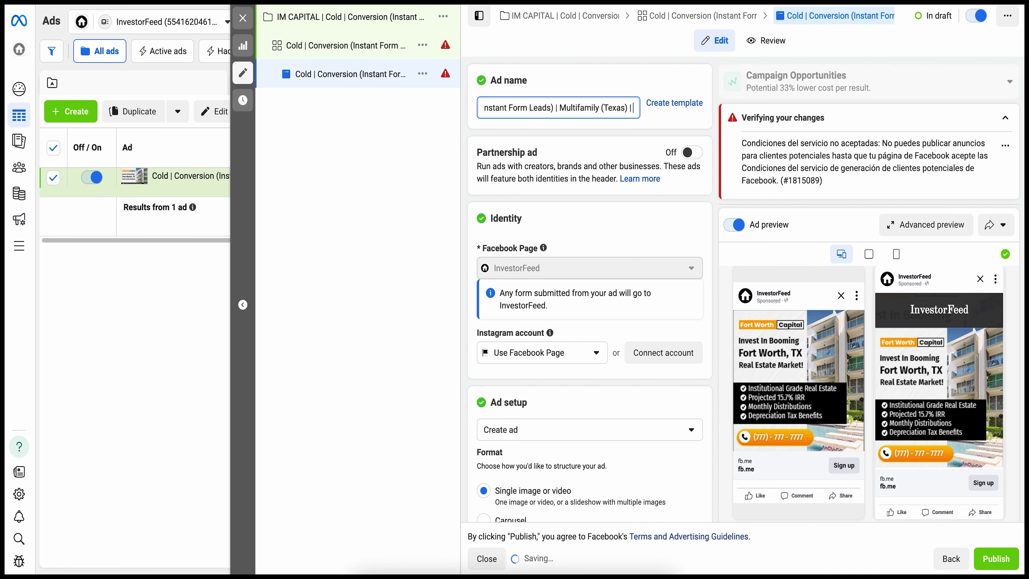
pyautogui.write(' Graphic #1')
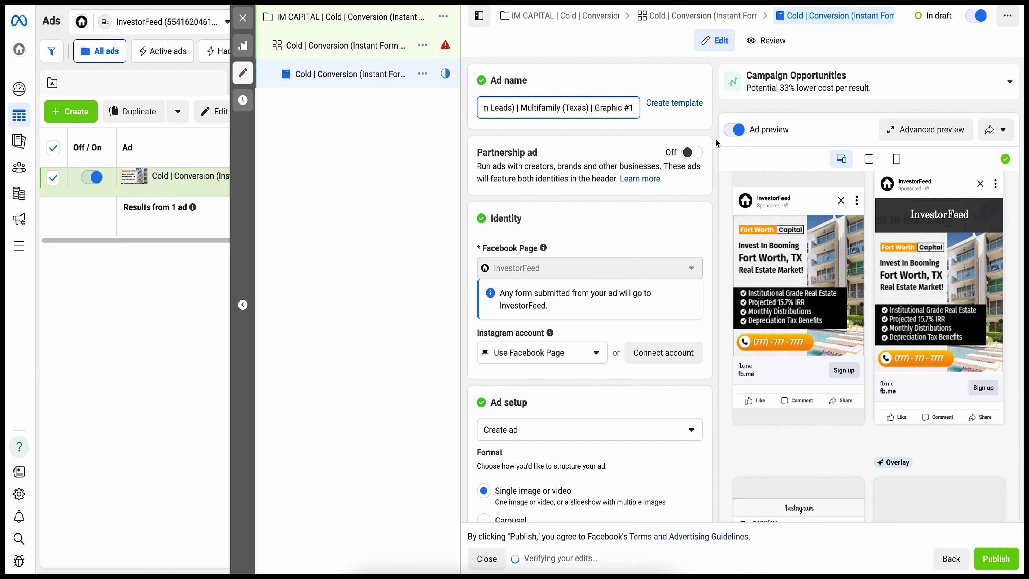
# Examine the ad creative section and the options for editing its media.
pyautogui.scroll(-8, 708, 162)
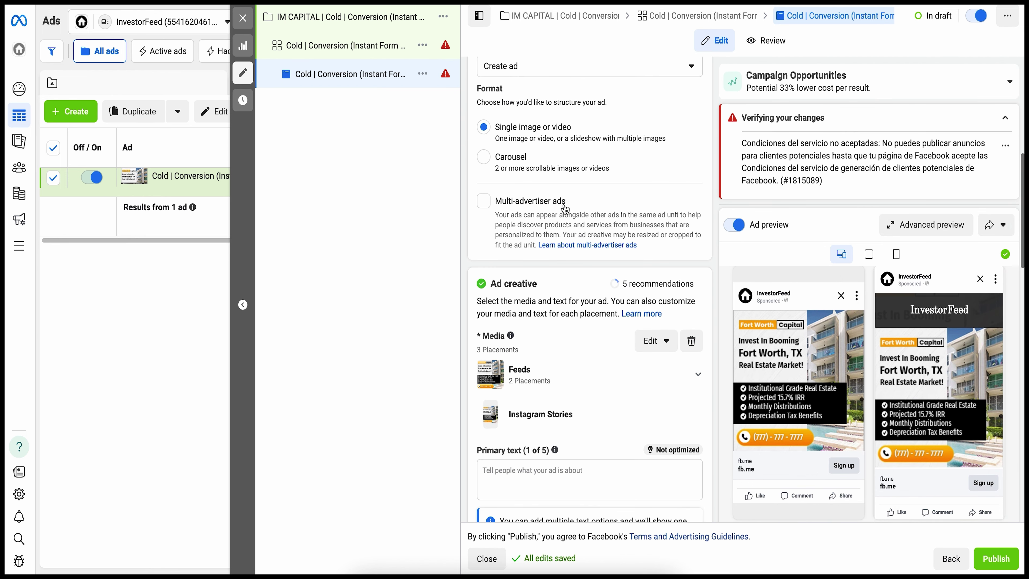
pyautogui.scroll(-3, 695, 208)
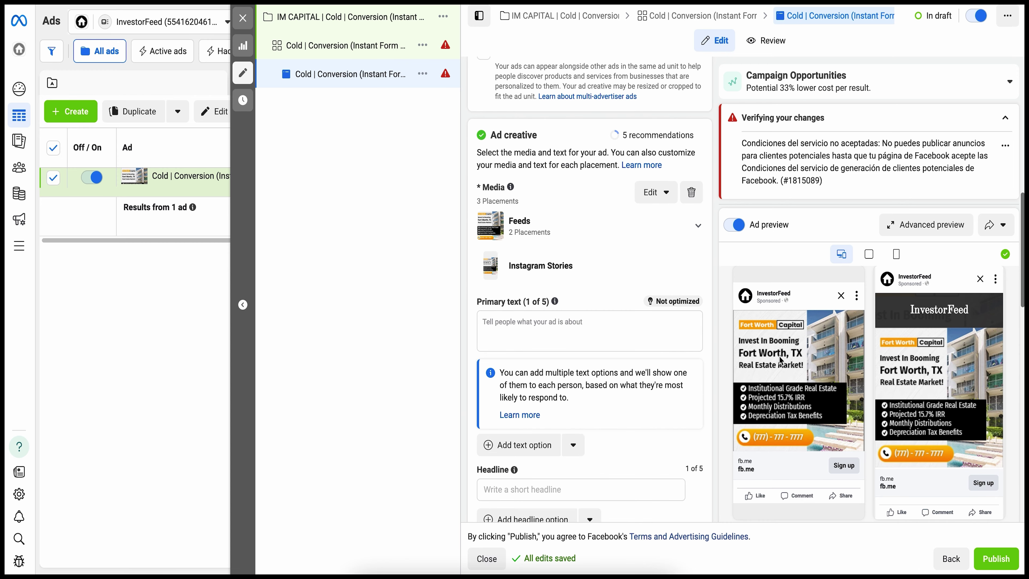
pyautogui.click(655, 192)
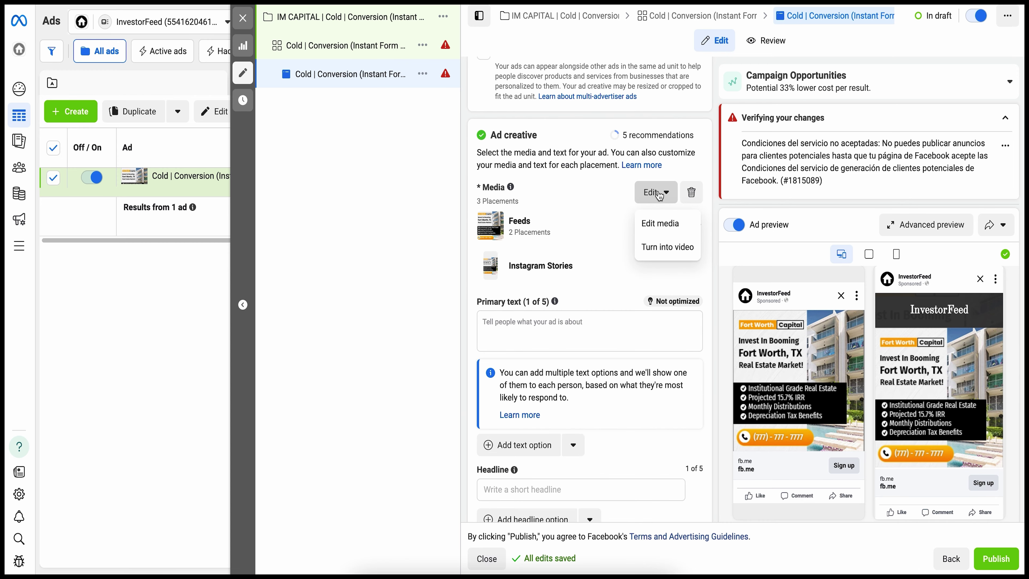
pyautogui.click(712, 164)
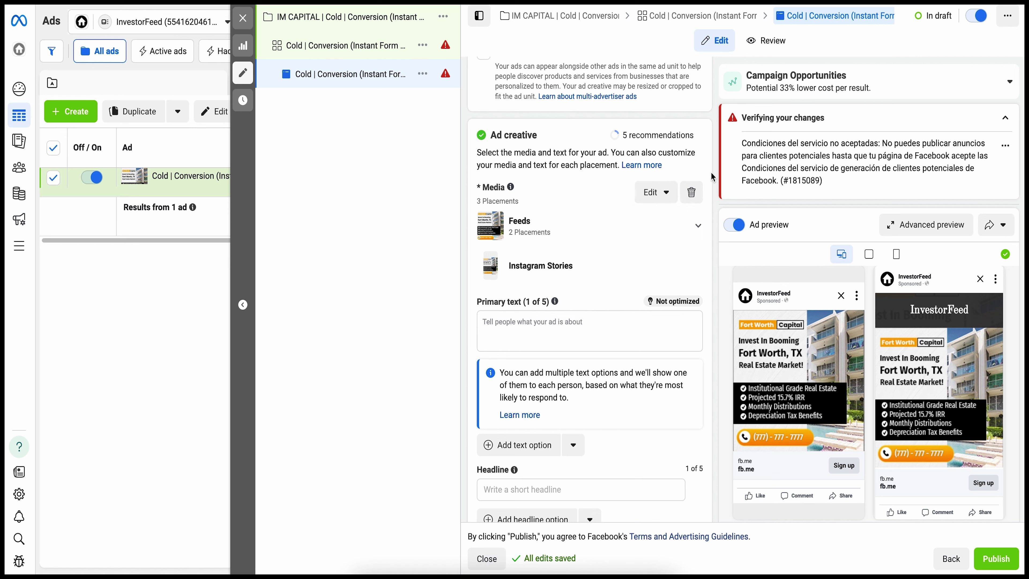
pyautogui.scroll(-2, 712, 177)
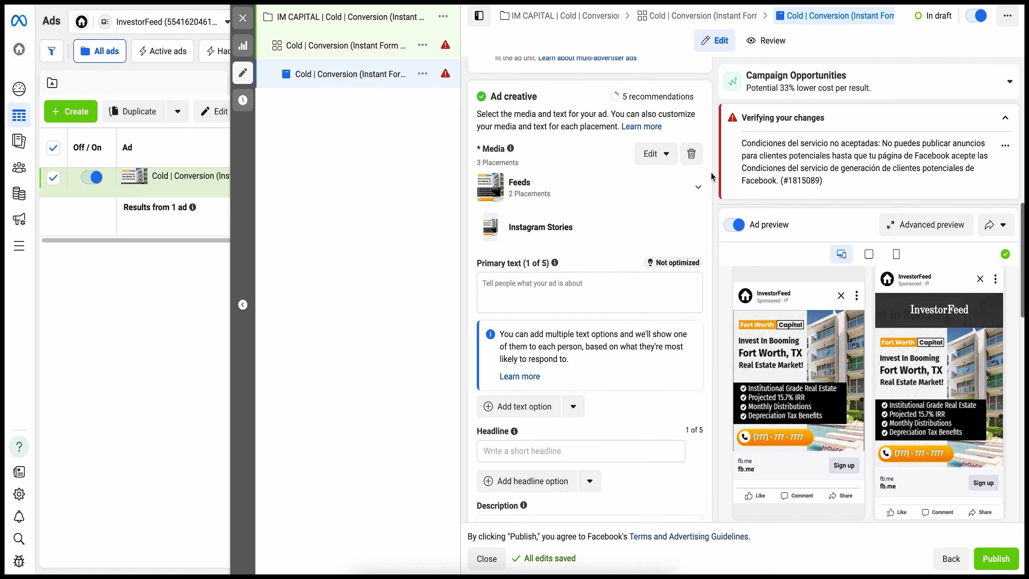
pyautogui.click(655, 153)
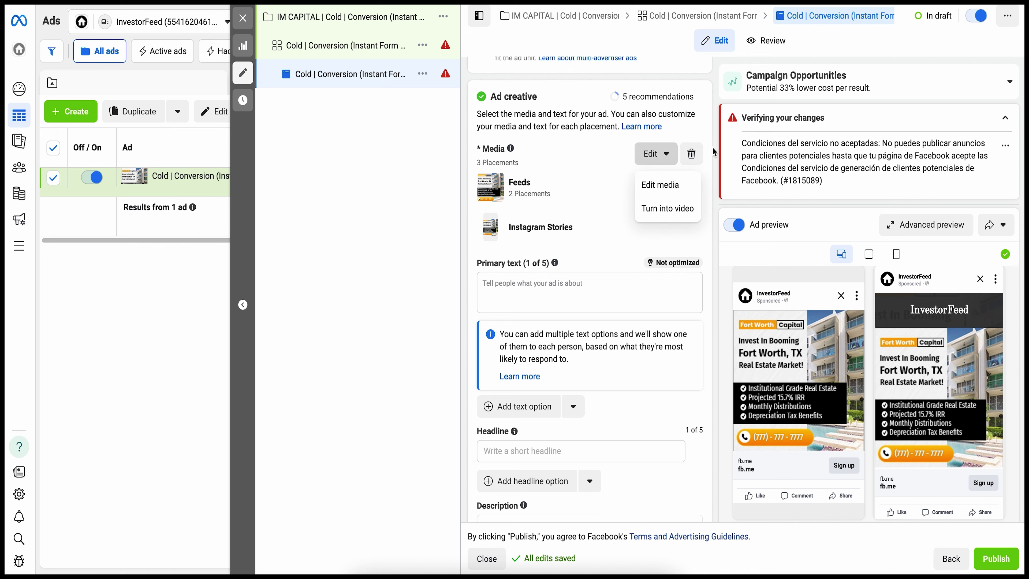
pyautogui.click(714, 151)
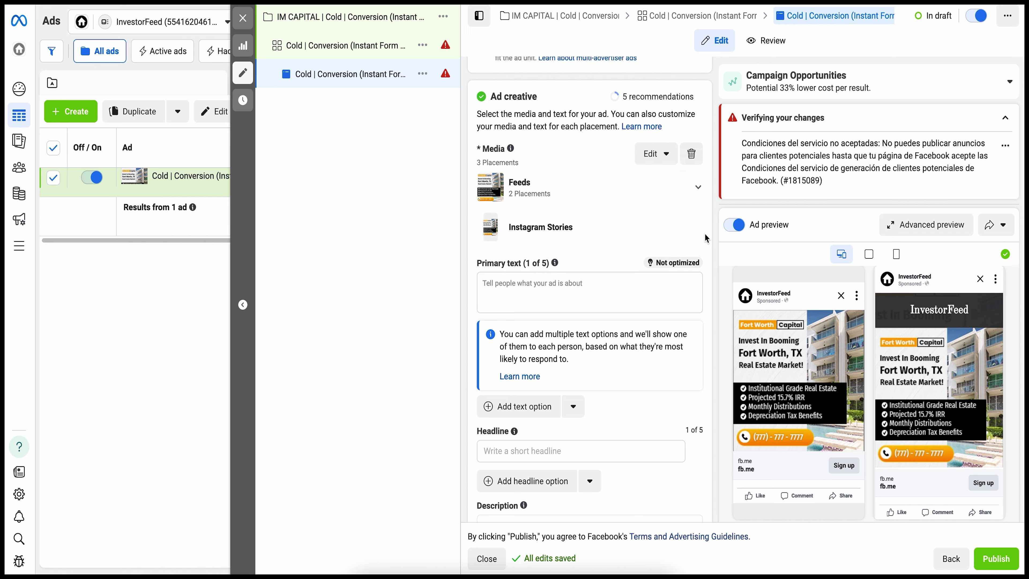
# Enter the primary text "Invest In Multifamily Real Estate In Texas" with the spelling of "Multifamily" corrected.
pyautogui.click(547, 293)
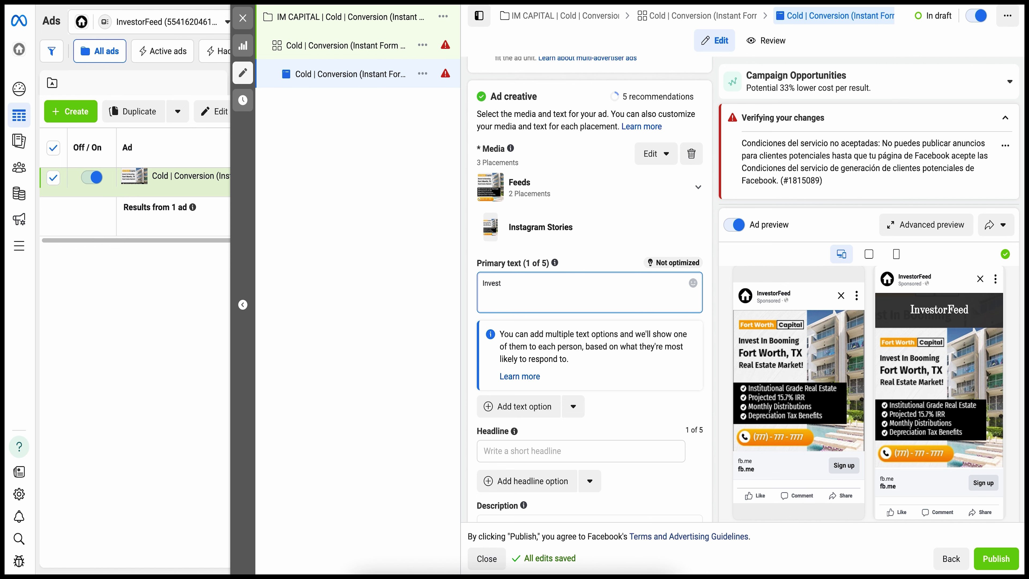
pyautogui.write('Invest In Multmifaly')
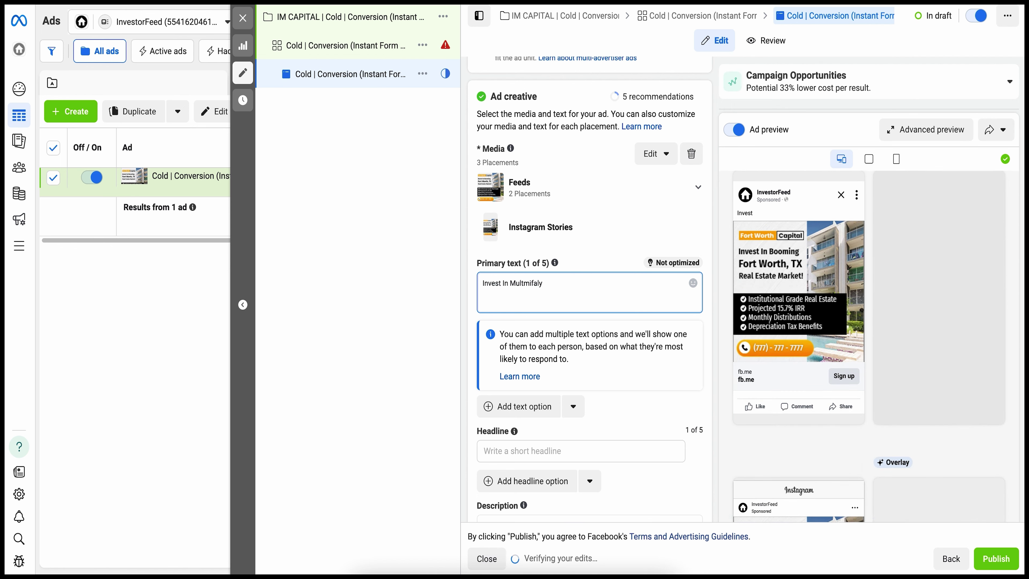
pyautogui.write(' Real Estate In Te')
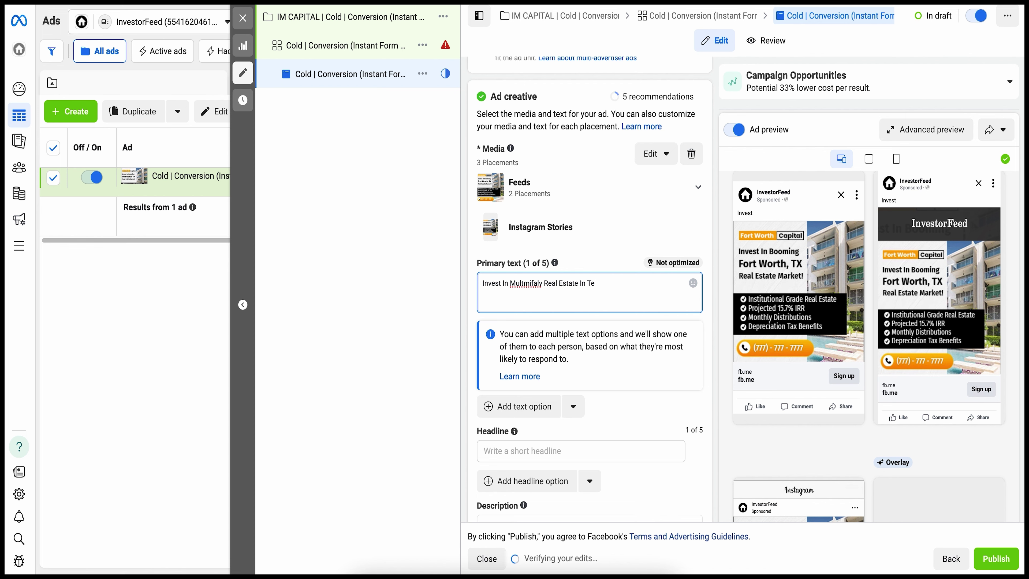
pyautogui.write('xas')
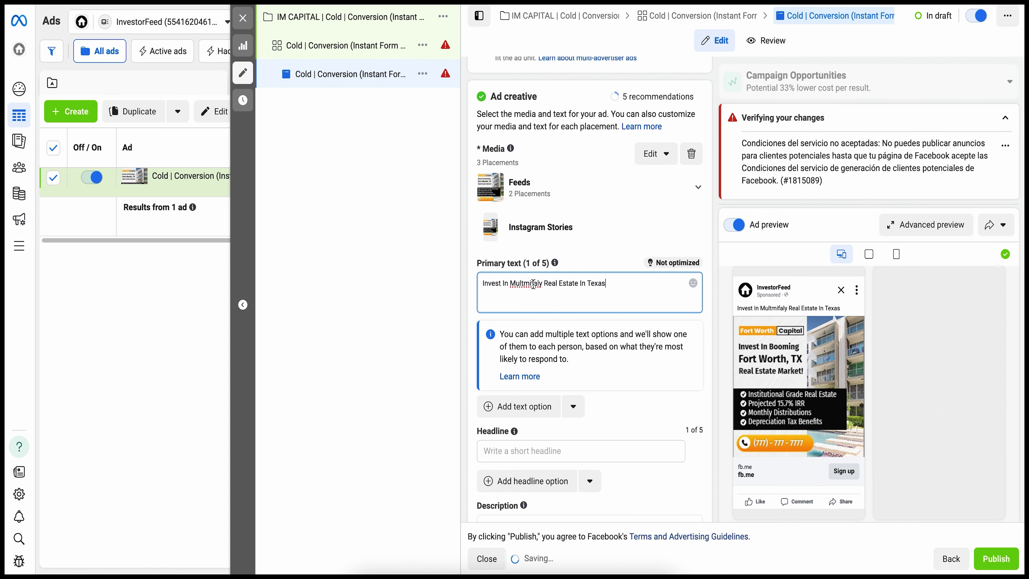
pyautogui.rightClick(532, 283)
pyautogui.click(666, 286)
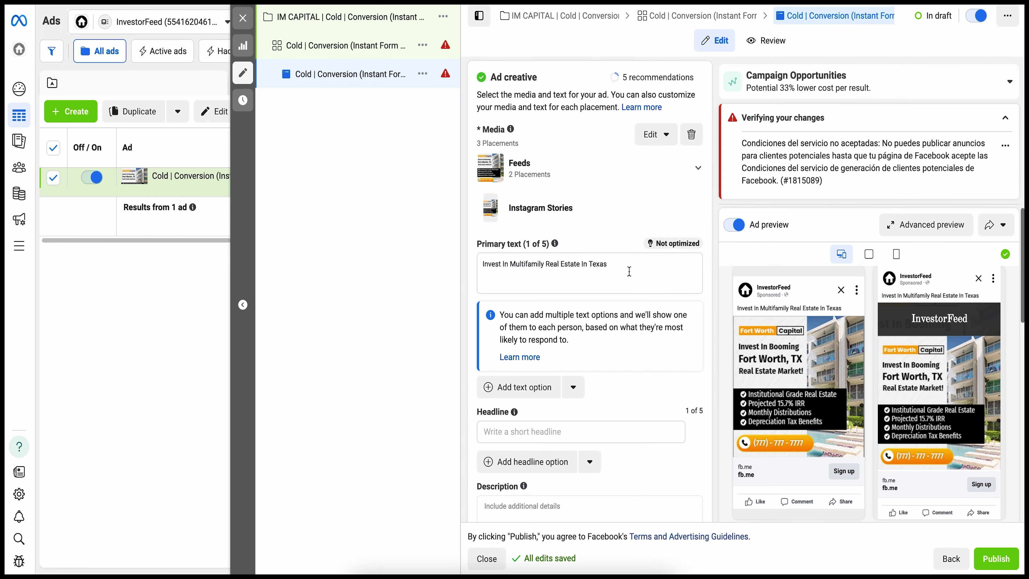
# Set the ad headline to "Invest In Multifamily Real Estate" and apply it to the preview.
pyautogui.scroll(-3, 629, 272)
pyautogui.click(546, 300)
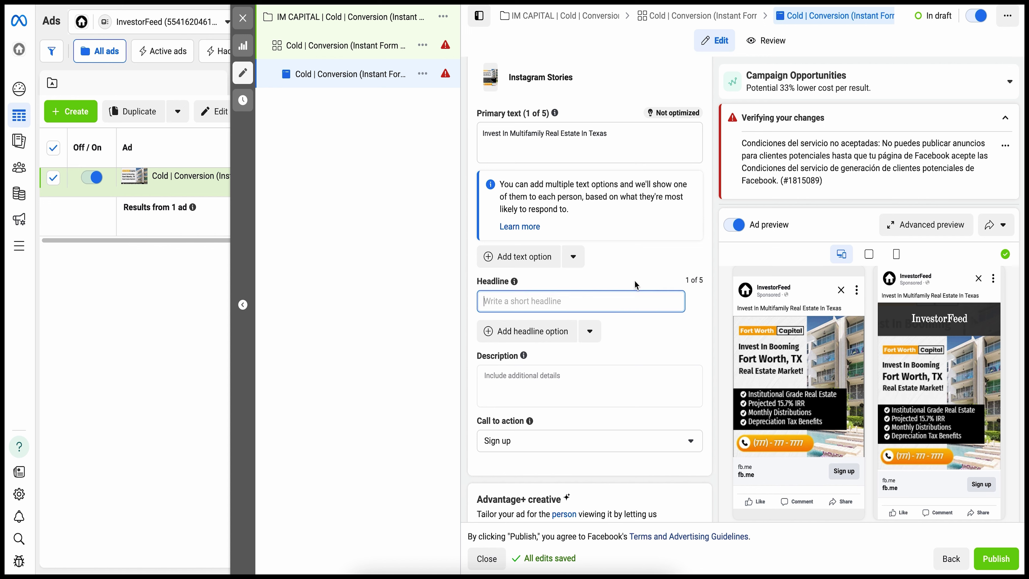
pyautogui.write('Invest In Multifamily Real Estate')
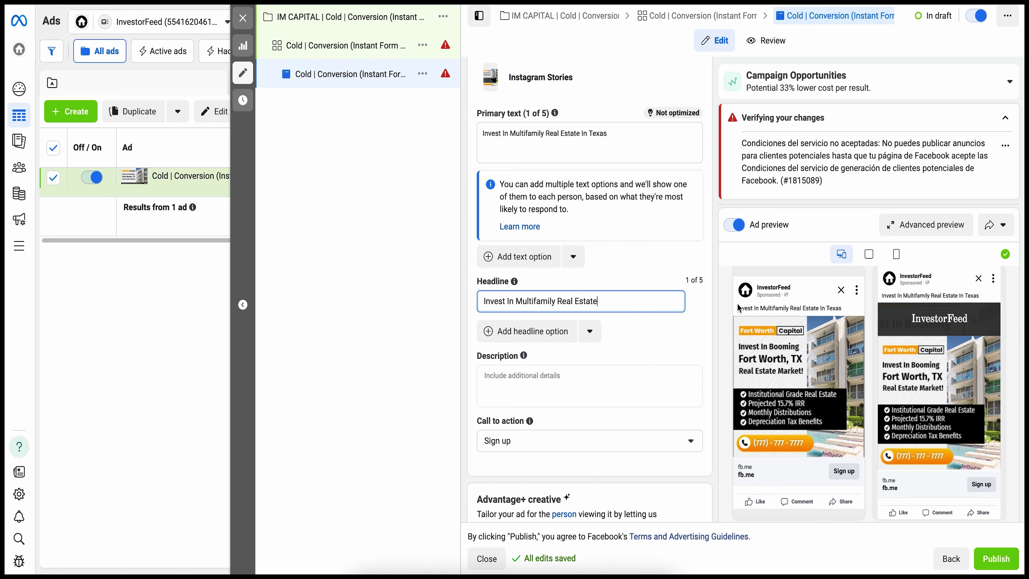
pyautogui.click(761, 406)
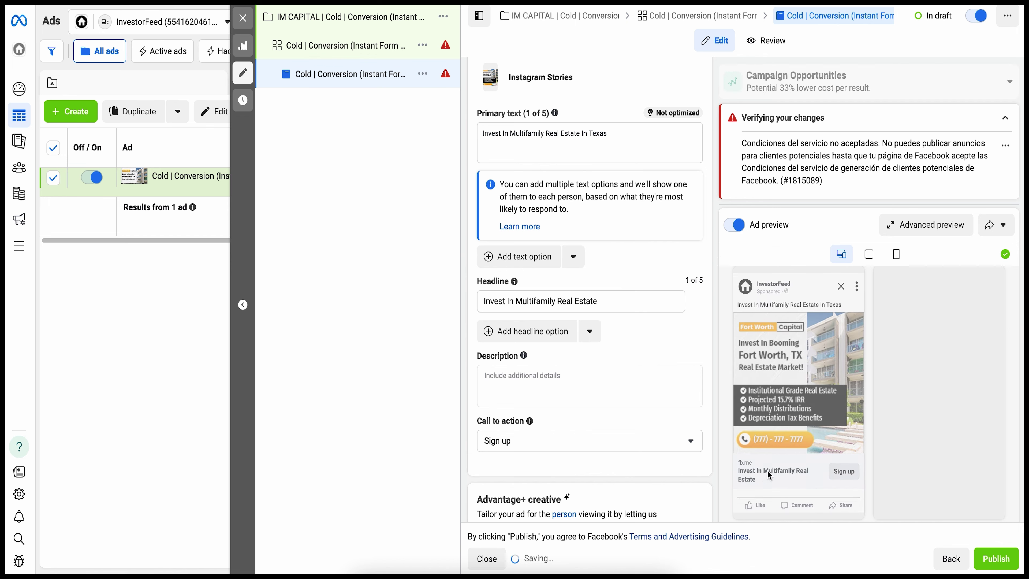
# Leave the ad description empty and set the call to action to Learn more.
pyautogui.scroll(-2, 706, 339)
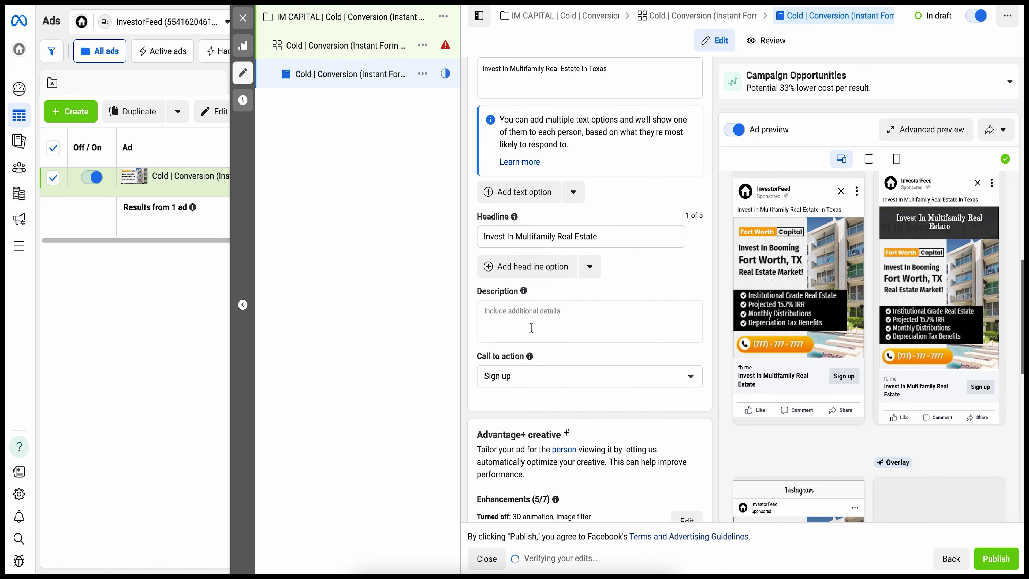
pyautogui.click(531, 325)
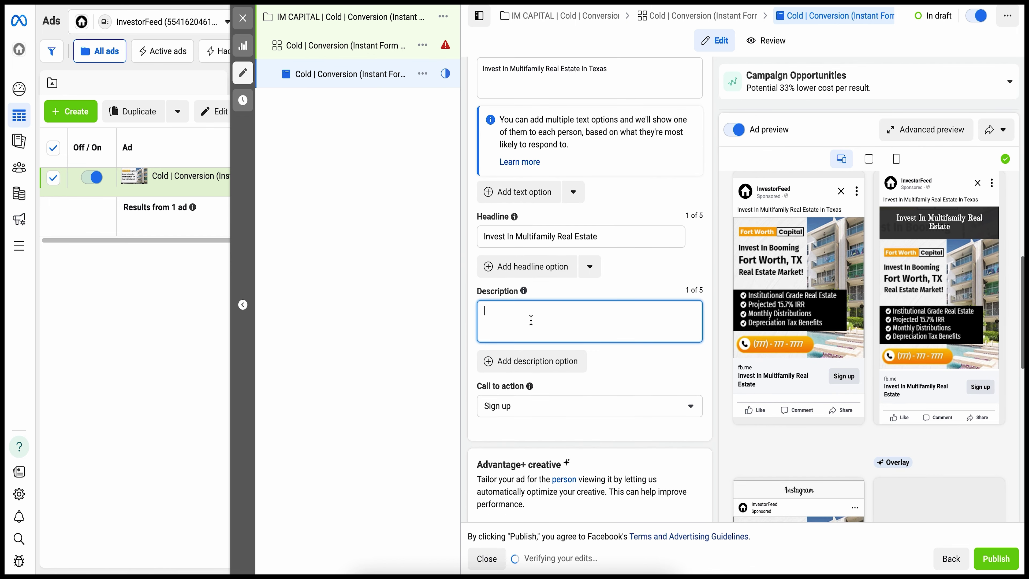
pyautogui.click(716, 249)
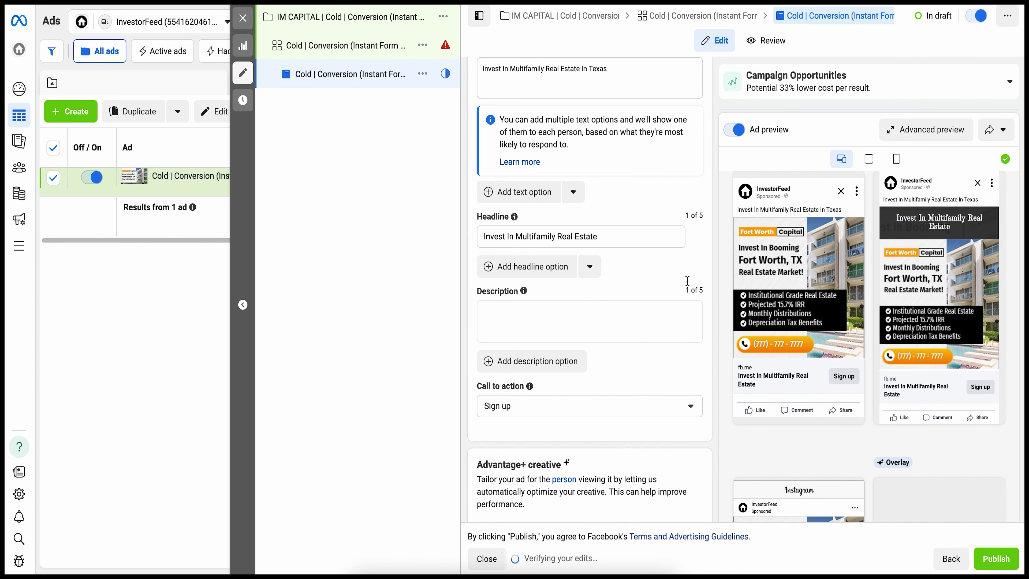
pyautogui.scroll(-3, 660, 319)
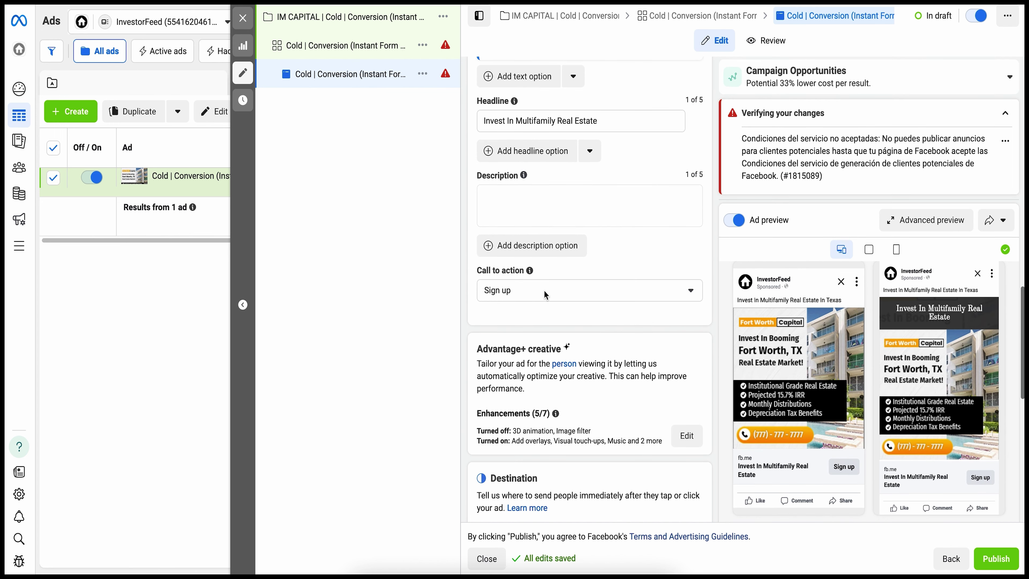
pyautogui.click(571, 289)
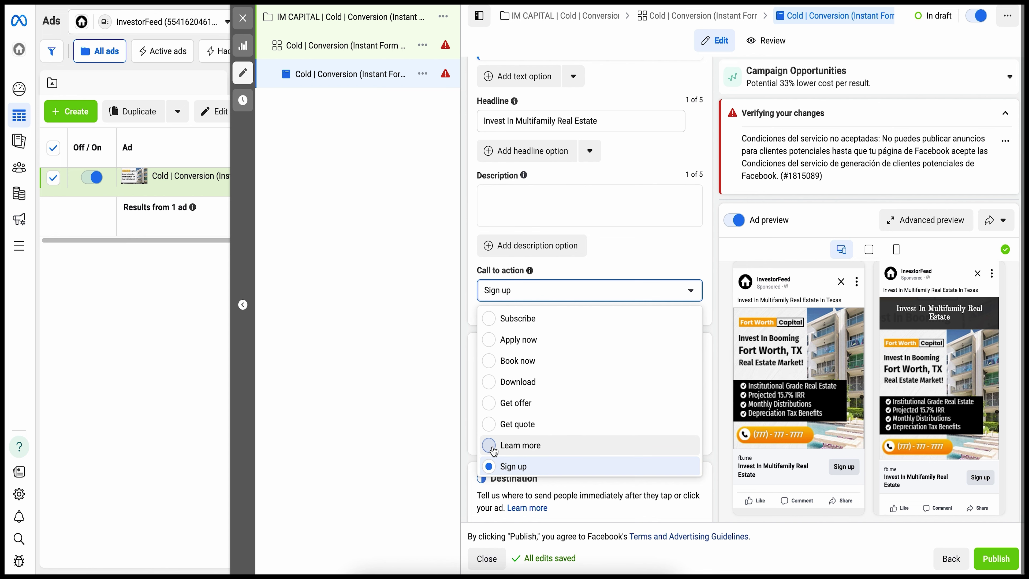
pyautogui.click(514, 442)
# Create a new instant form for the ad's destination and name it "Multifamily (Texas) Form".
pyautogui.scroll(-5, 713, 250)
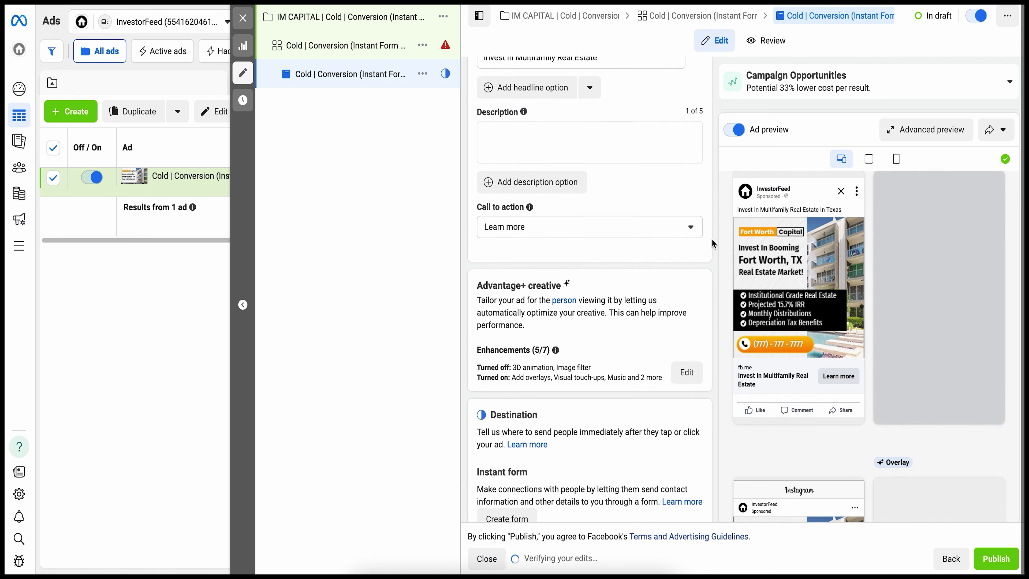
pyautogui.scroll(-1, 713, 243)
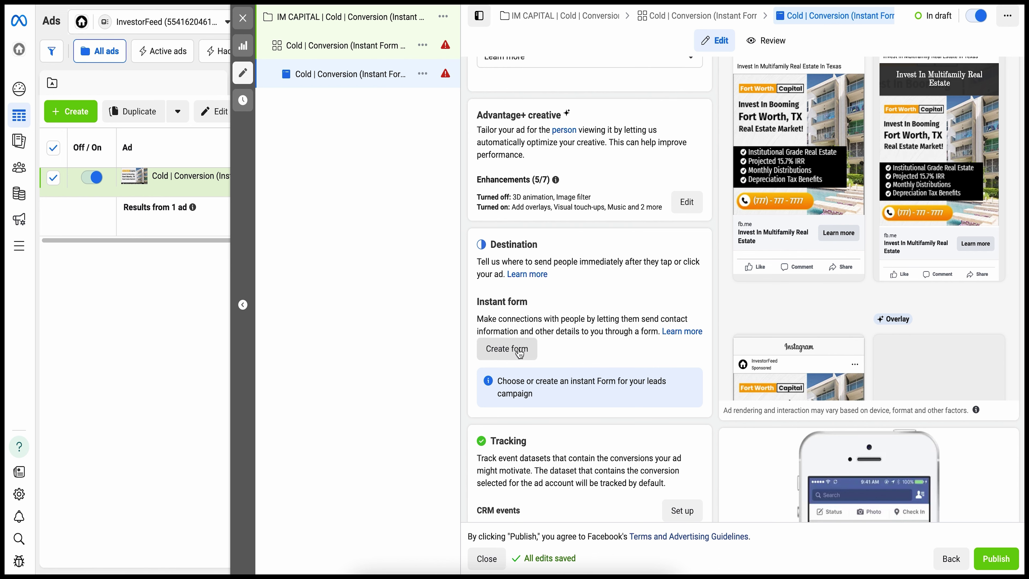
pyautogui.click(519, 354)
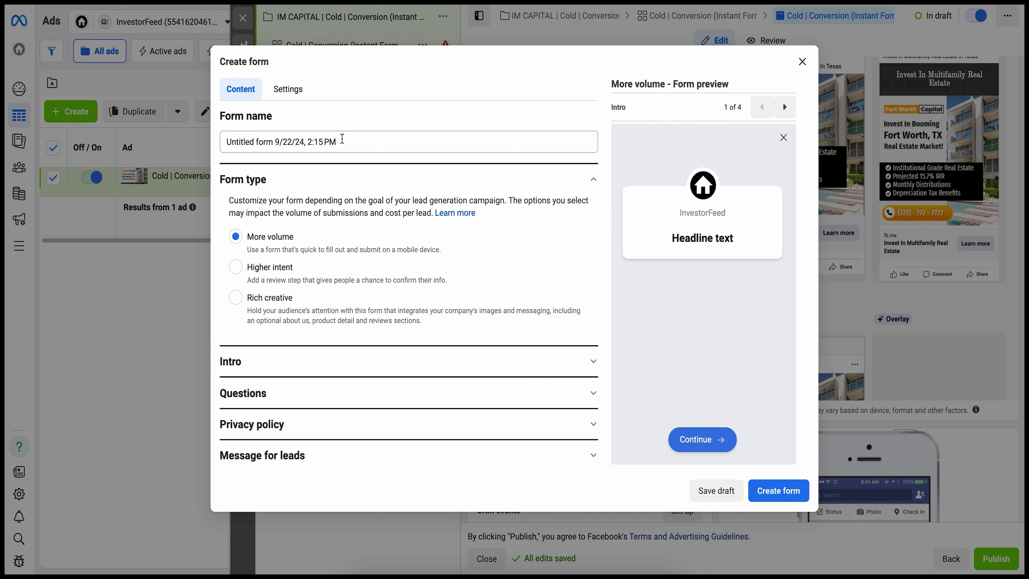
pyautogui.moveTo(343, 139); pyautogui.dragTo(226, 140)
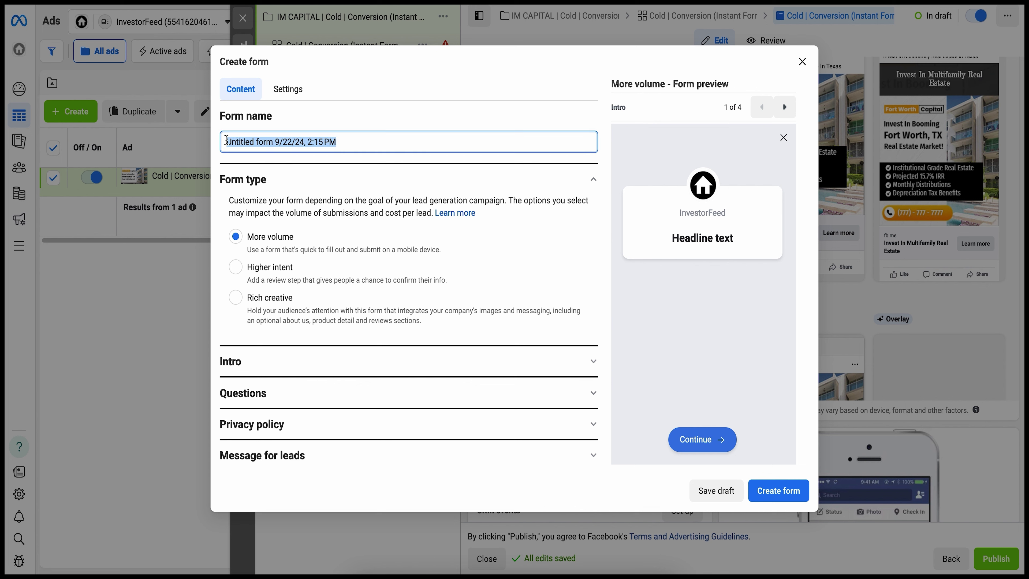
pyautogui.write('Multifamily (Texas) Form')
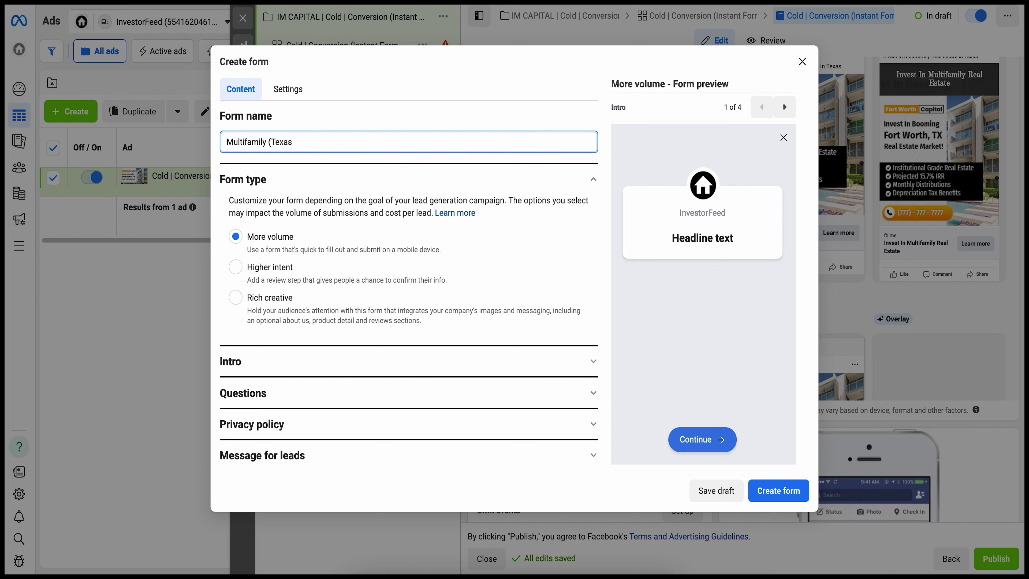
pyautogui.click(608, 139)
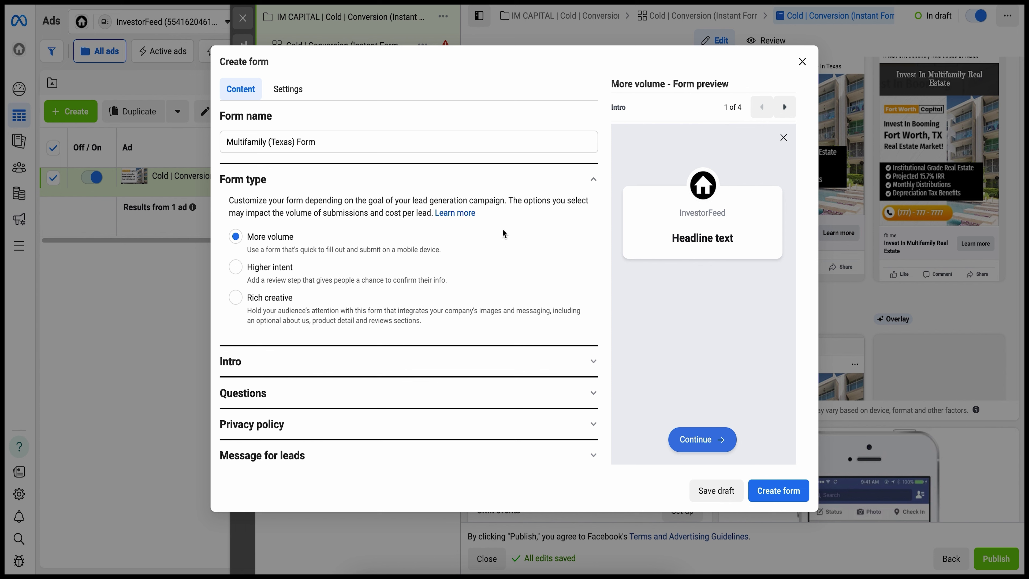
# Keep the More volume form type and set the intro greeting headline to "Invest In Multifamily Real Estate".
pyautogui.click(592, 182)
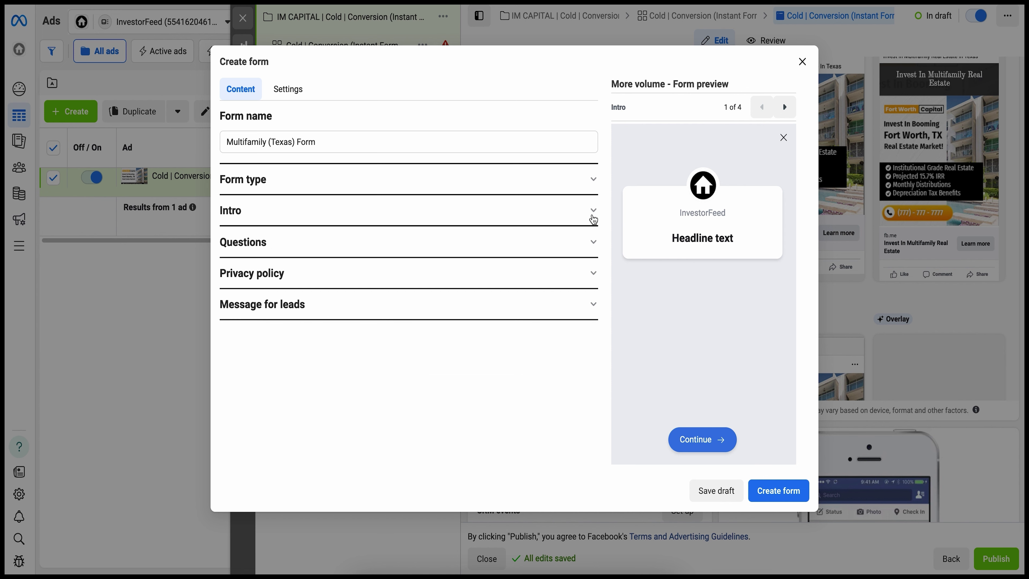
pyautogui.click(593, 219)
pyautogui.scroll(-1, 502, 268)
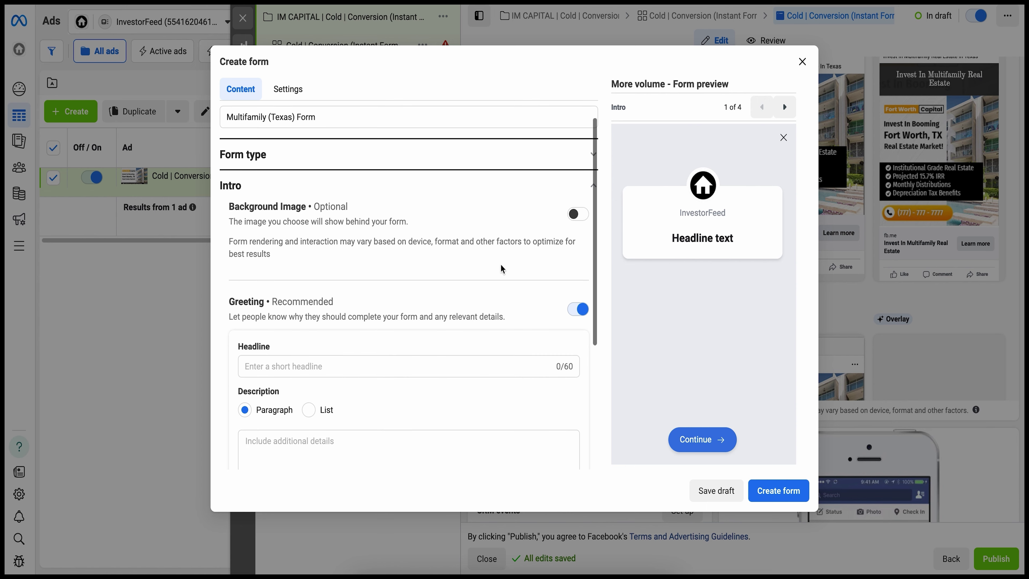
pyautogui.scroll(-3, 478, 224)
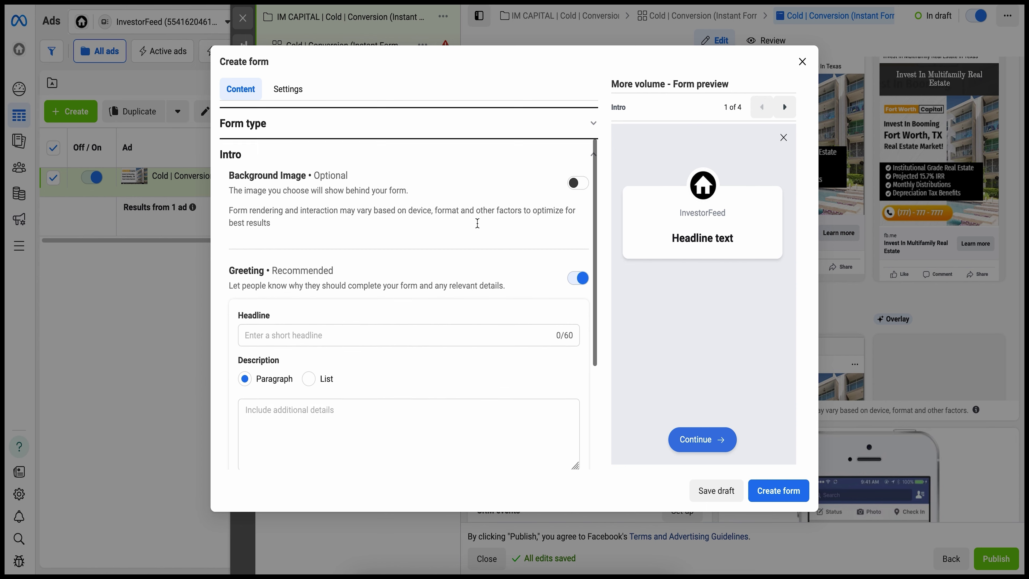
pyautogui.click(304, 273)
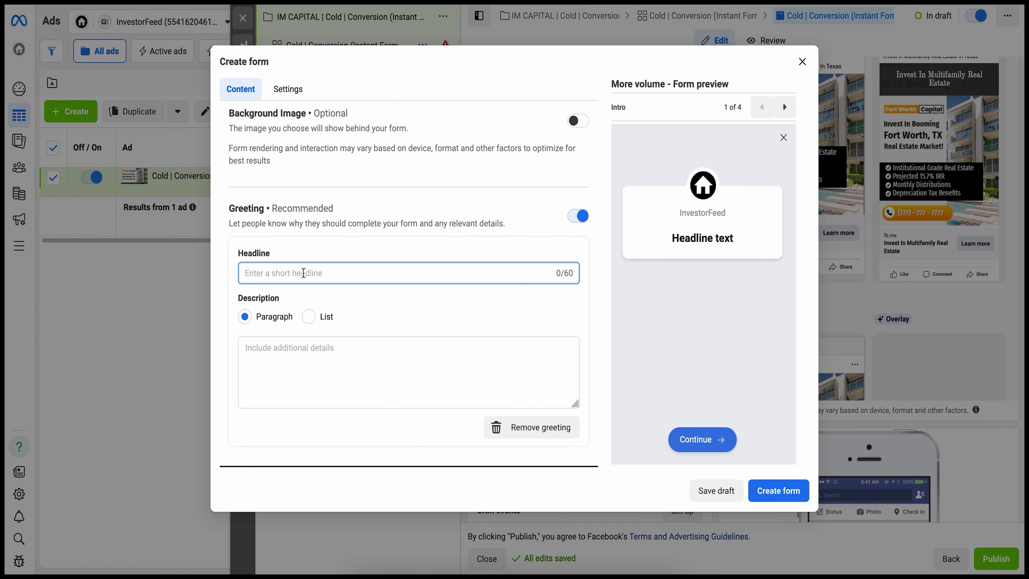
pyautogui.write('Inv')
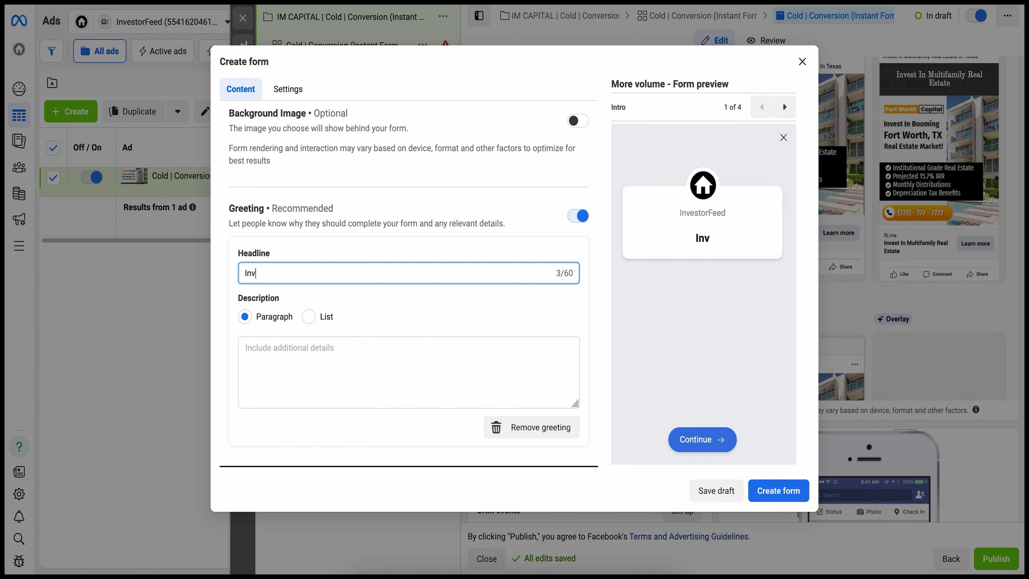
pyautogui.write('est In Mul')
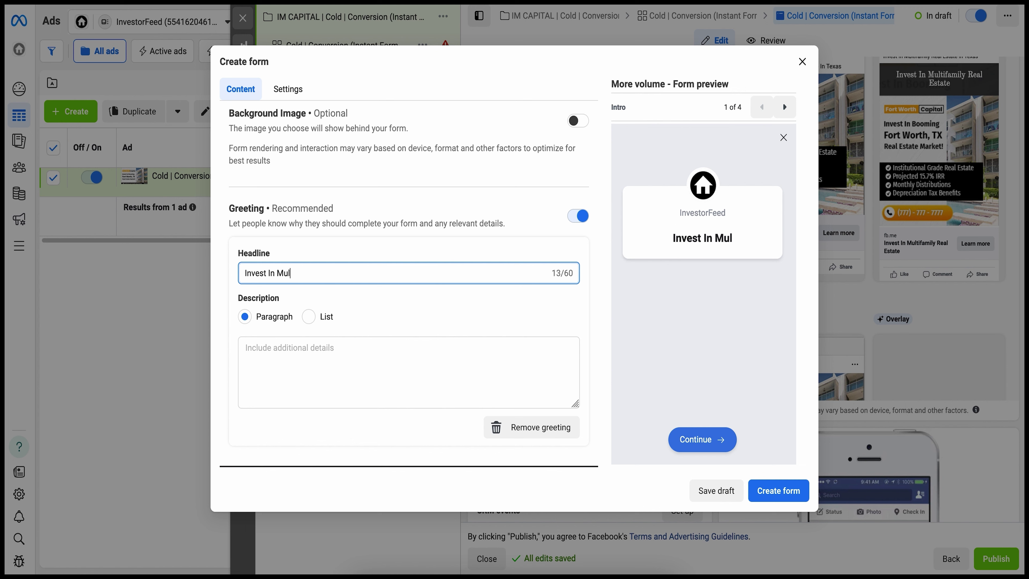
pyautogui.write('tifamily Real E')
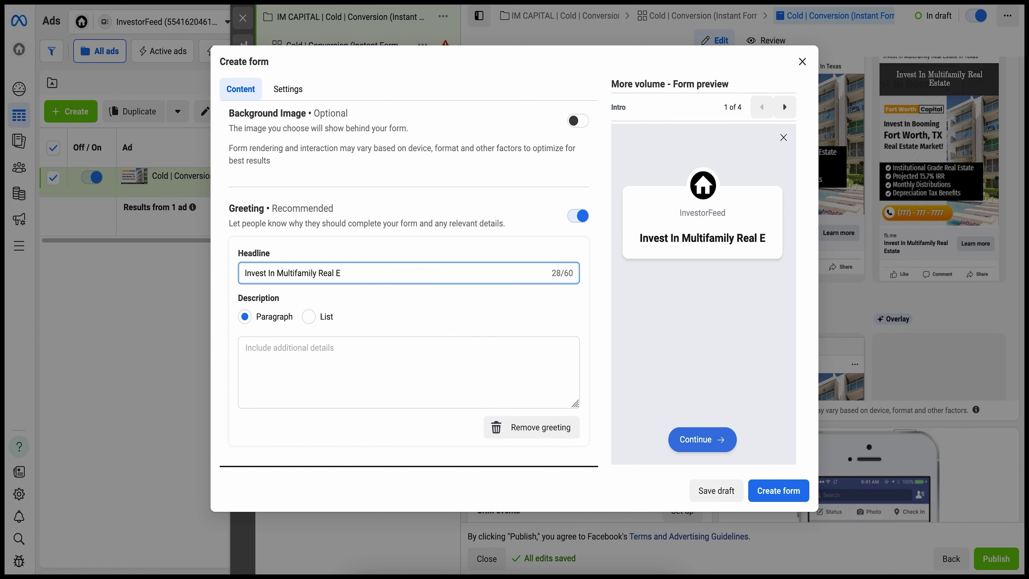
pyautogui.write('state')
# Write the greeting description "Type In Your Info Below To Recieve Our Investment Offering For Our Deal In Fort Worth Texas".
pyautogui.click(421, 358)
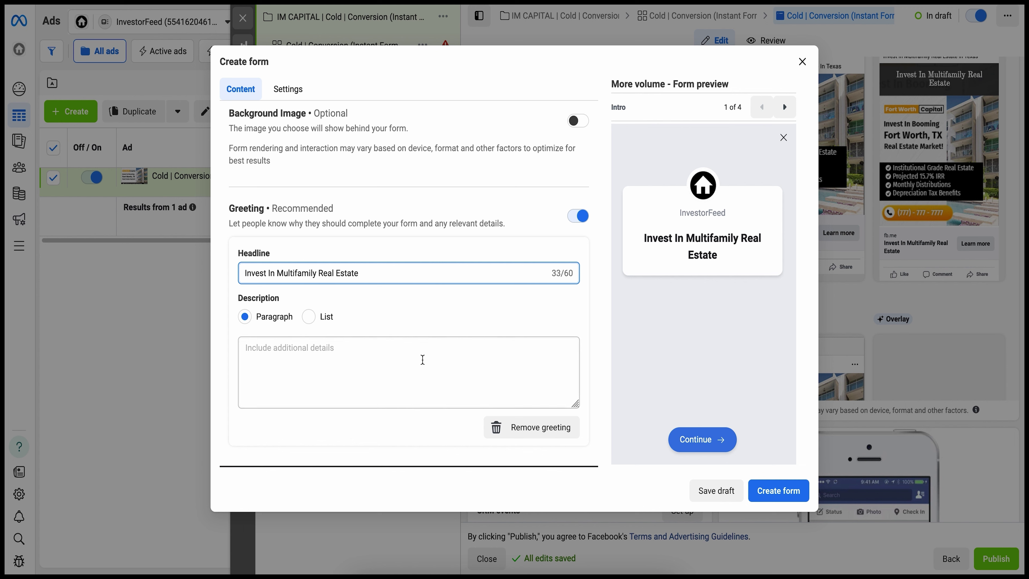
pyautogui.write('Type In You')
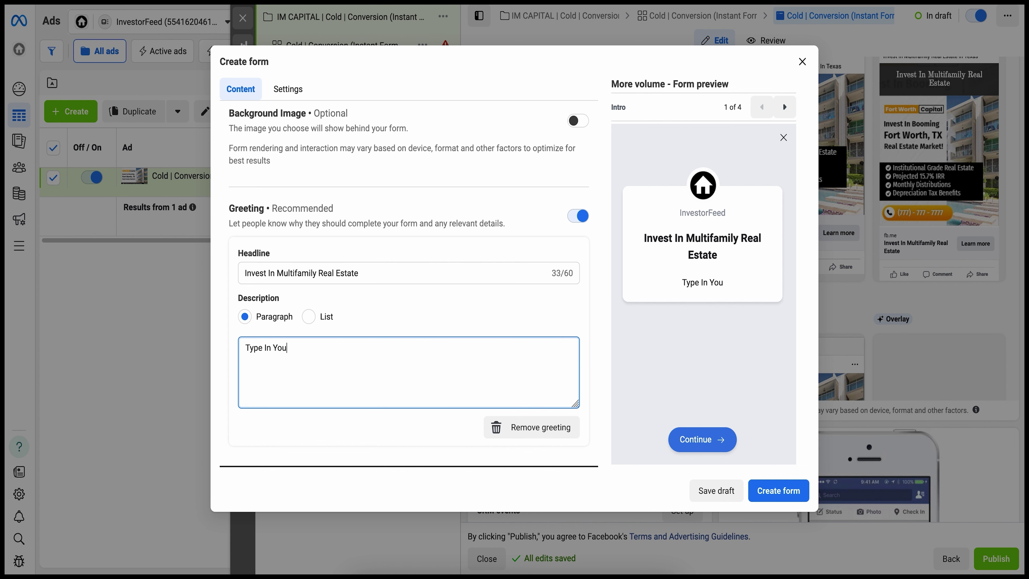
pyautogui.write('r Info Below To ')
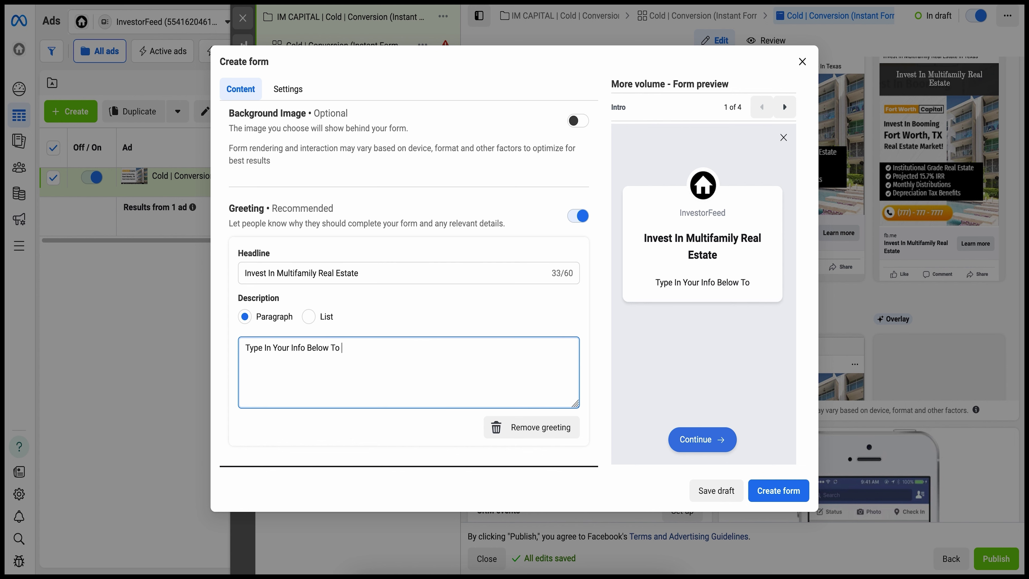
pyautogui.write('Recieve O')
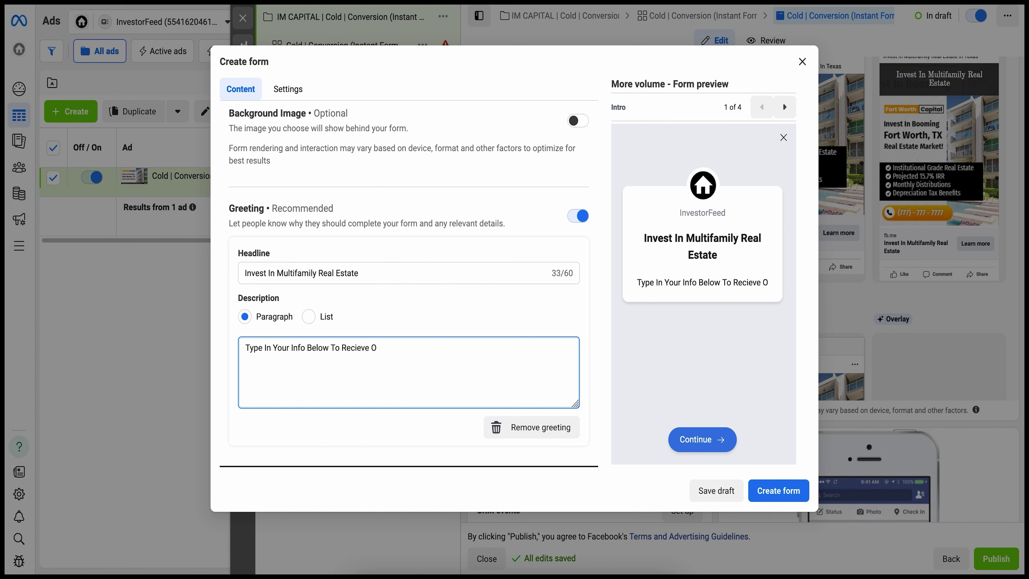
pyautogui.write('ur Investment Offe')
pyautogui.write('ring For Our M')
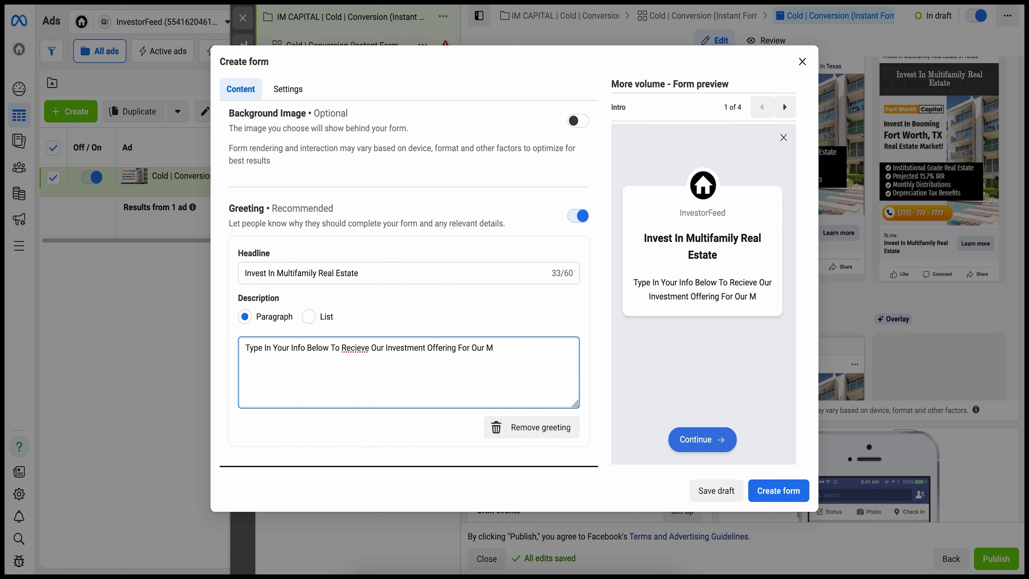
pyautogui.press('BackSpace')
pyautogui.write('Deal ')
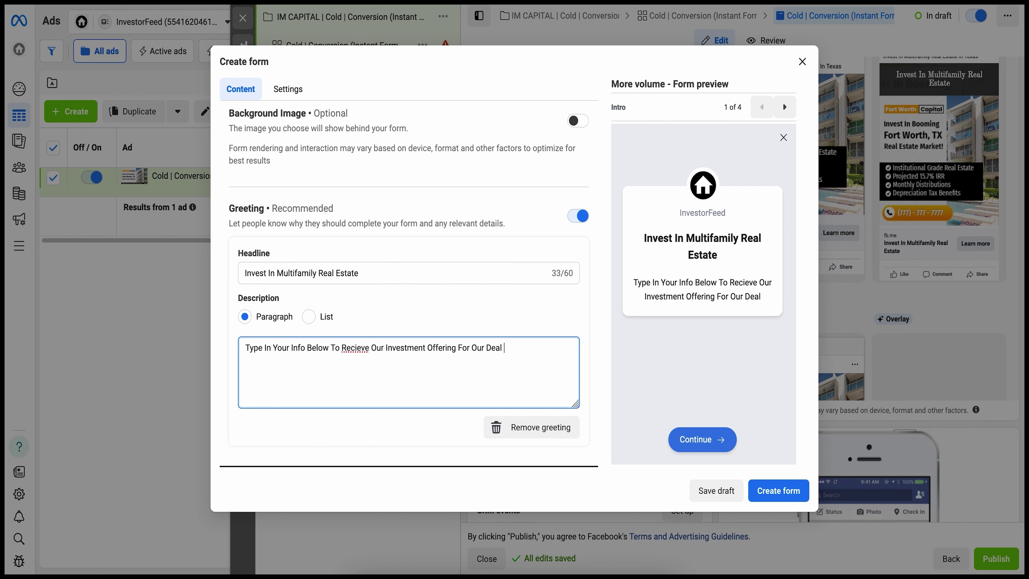
pyautogui.write('In Fort')
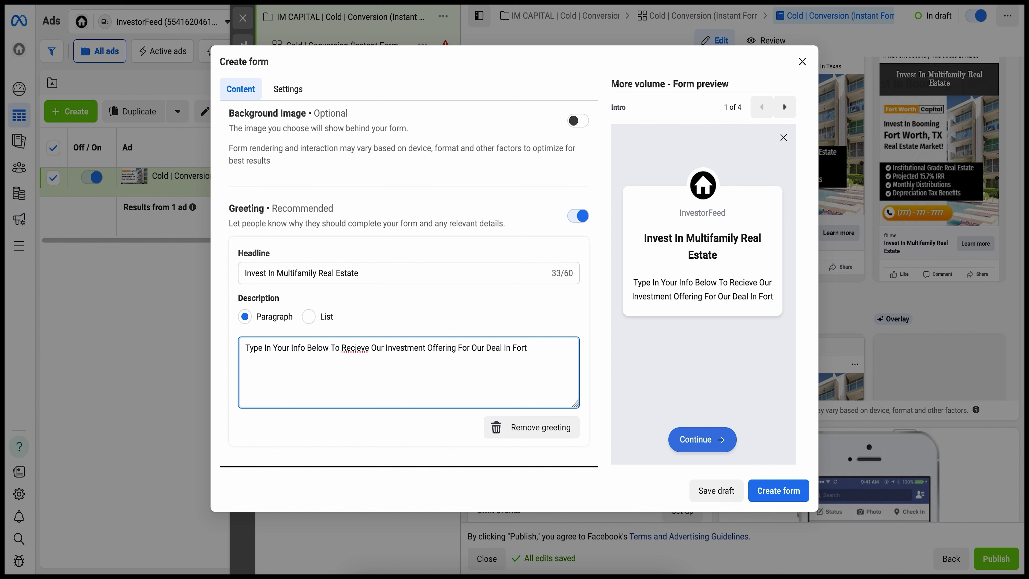
pyautogui.write(' Worth Texas')
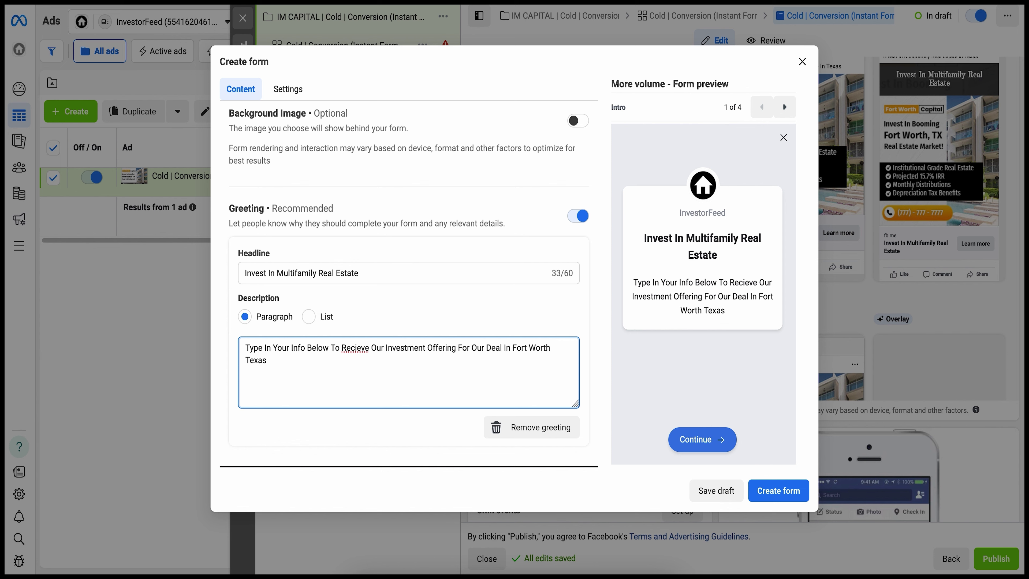
# Correct the misspelled word in the greeting description to "Receive".
pyautogui.rightClick(355, 349)
pyautogui.press('Escape')
pyautogui.press('Delete')
pyautogui.press('Right')
pyautogui.write('i')
pyautogui.click(598, 321)
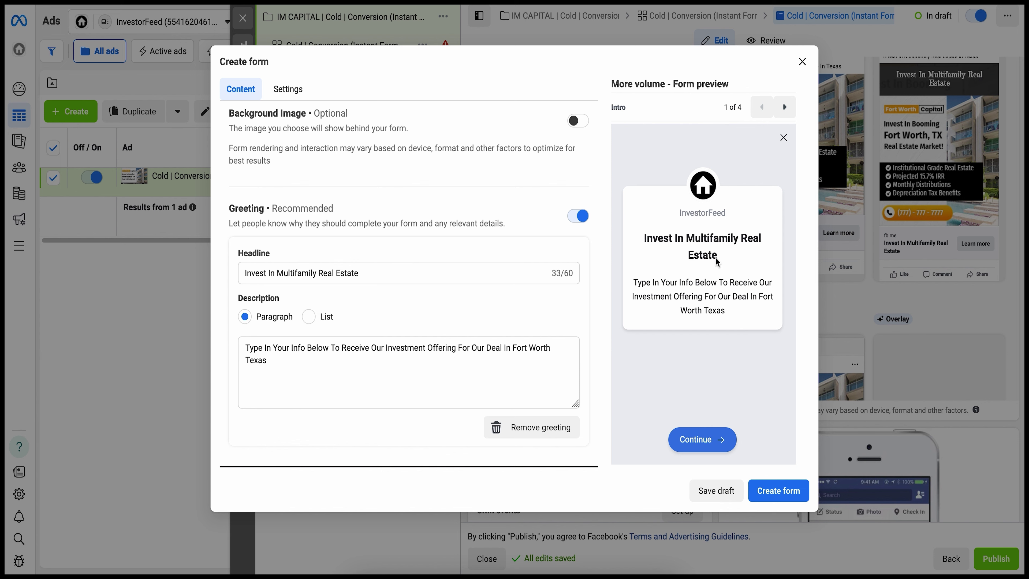
# Dismiss the optional-questions notice in the form's Questions section and move Full name above Email in the prefill questions.
pyautogui.scroll(-3, 597, 284)
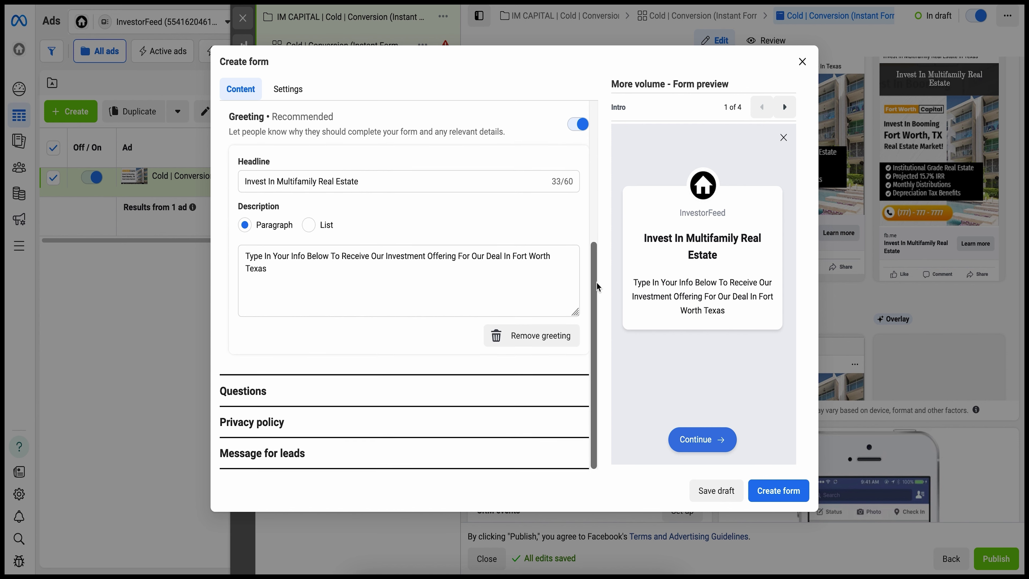
pyautogui.click(567, 389)
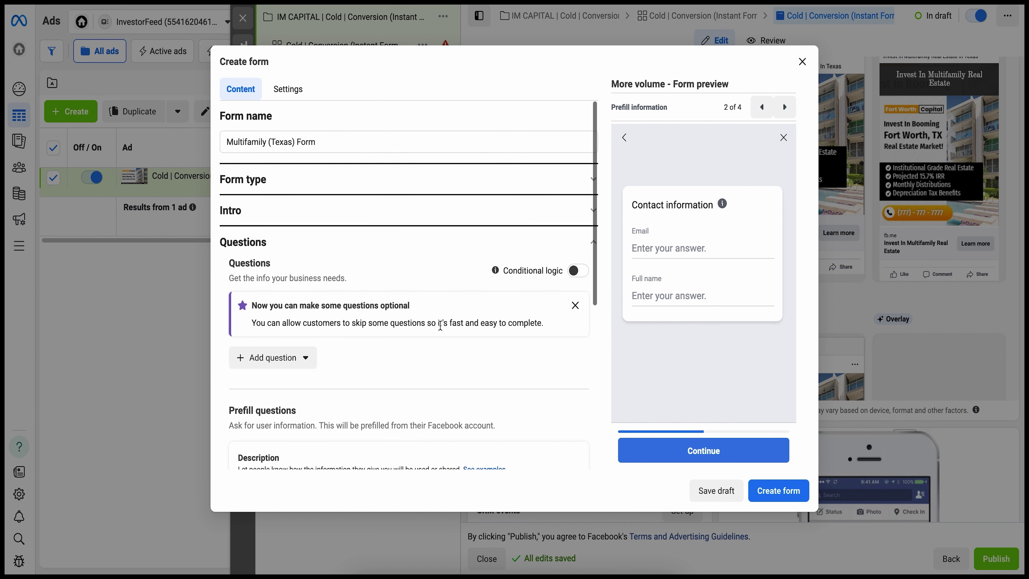
pyautogui.scroll(-2, 399, 324)
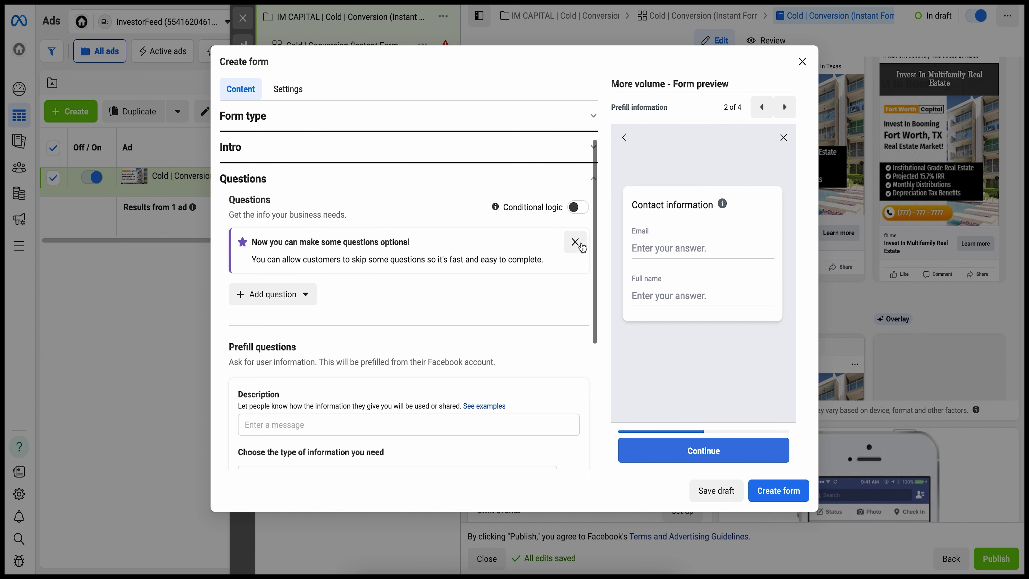
pyautogui.click(575, 244)
pyautogui.scroll(-2, 391, 270)
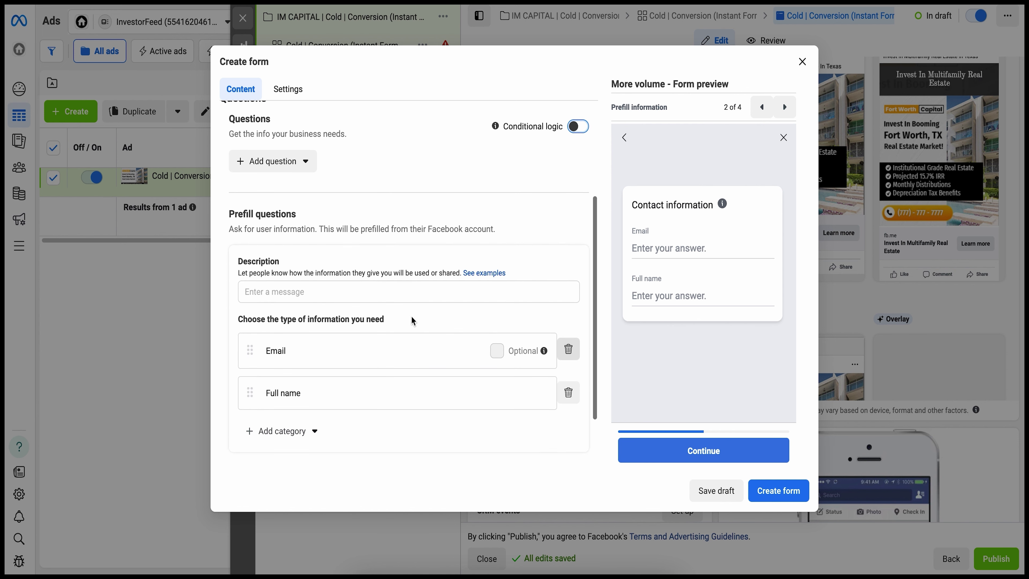
pyautogui.scroll(-1, 379, 325)
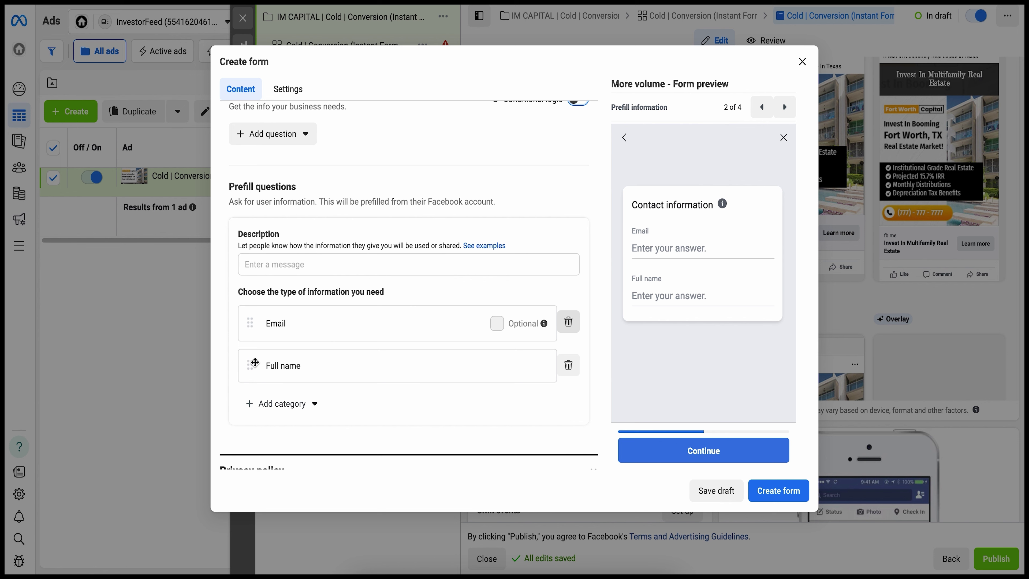
pyautogui.moveTo(250, 364); pyautogui.dragTo(251, 313)
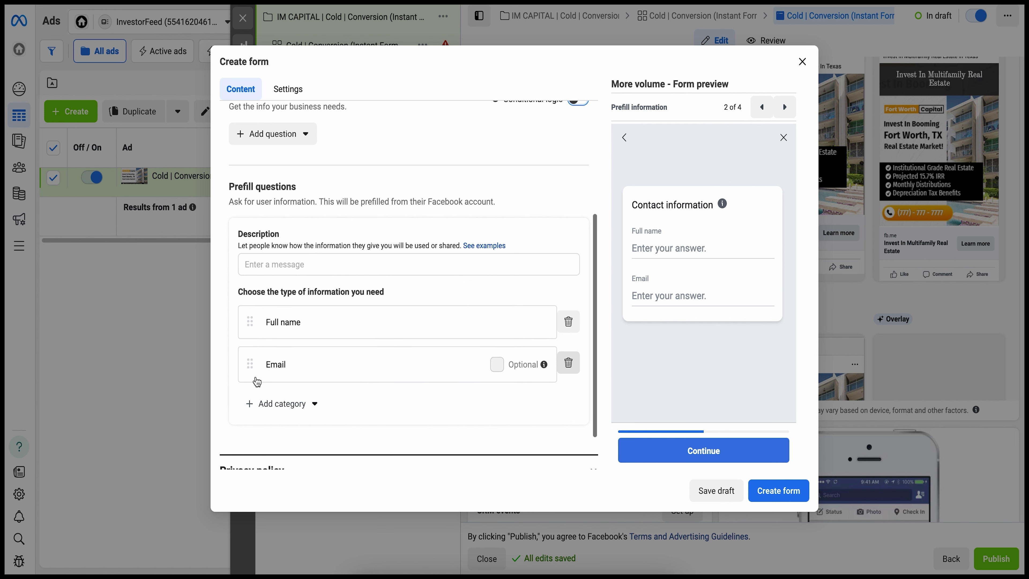
# Add the Phone number contact field to the form's prefill questions.
pyautogui.click(255, 405)
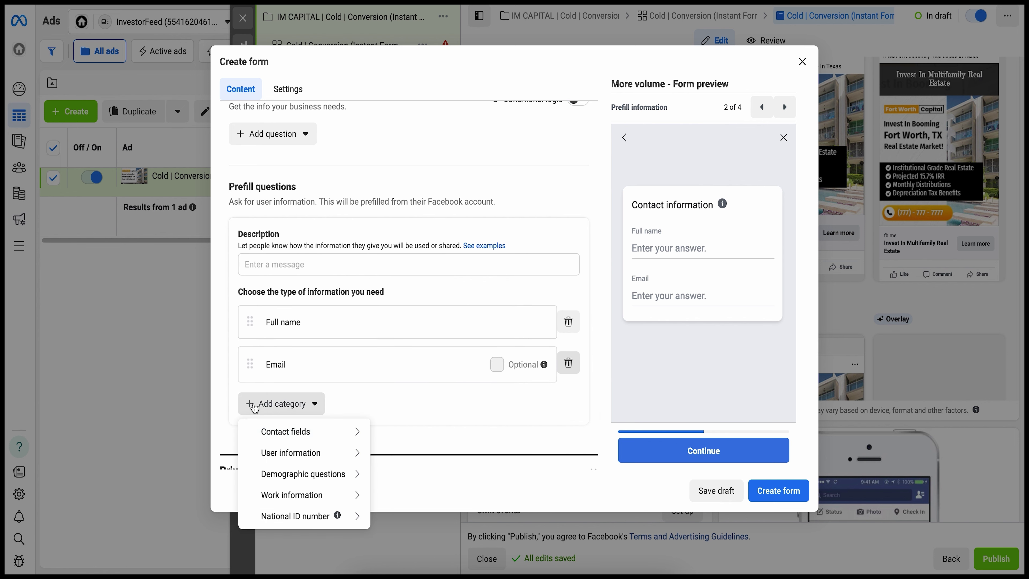
pyautogui.moveTo(331, 430)
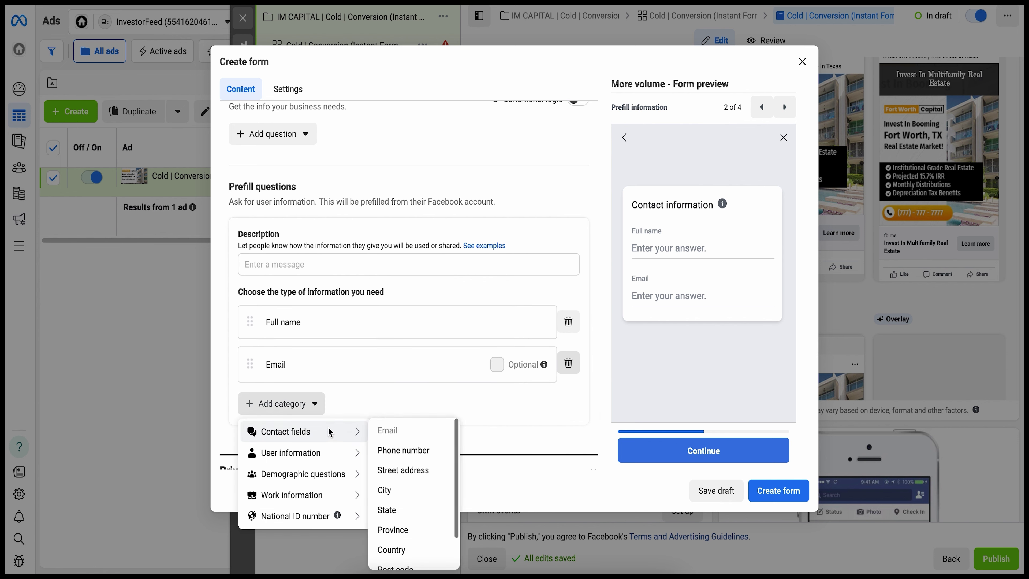
pyautogui.click(386, 448)
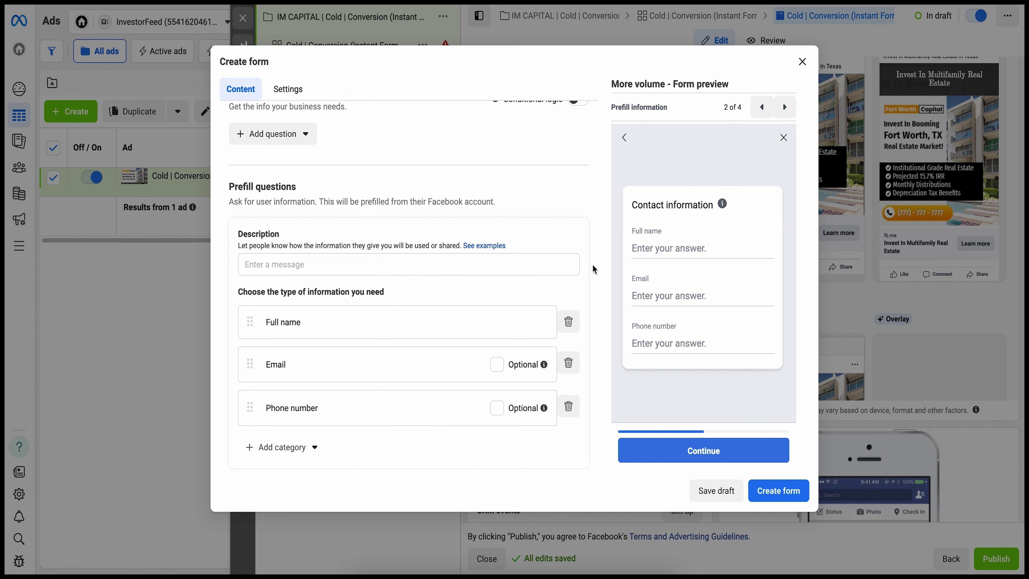
# Add a multiple choice question "Are You An Accredited Investor?" with the answers Yes and No.
pyautogui.scroll(-2, 593, 268)
pyautogui.scroll(5, 592, 265)
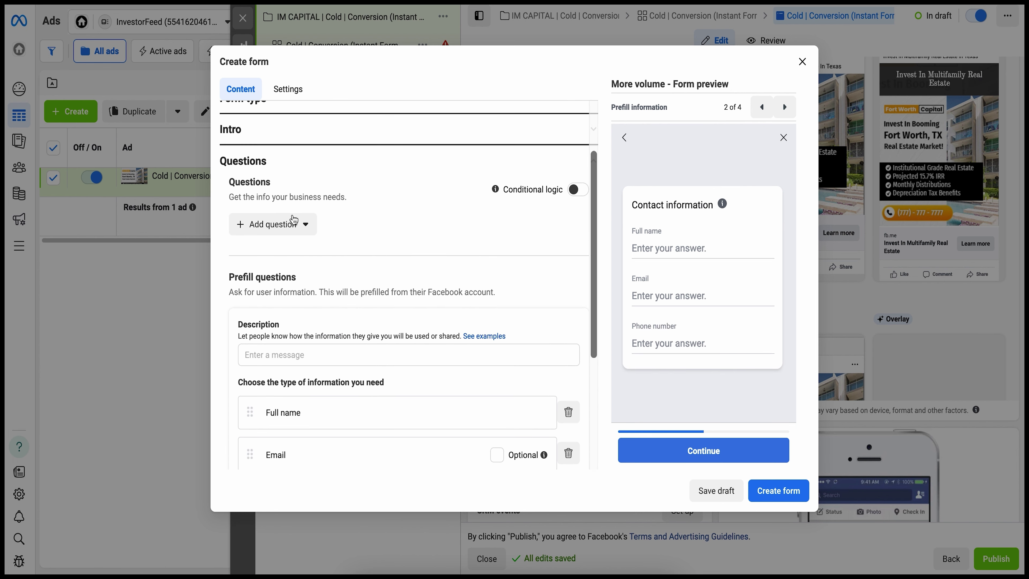
pyautogui.click(309, 230)
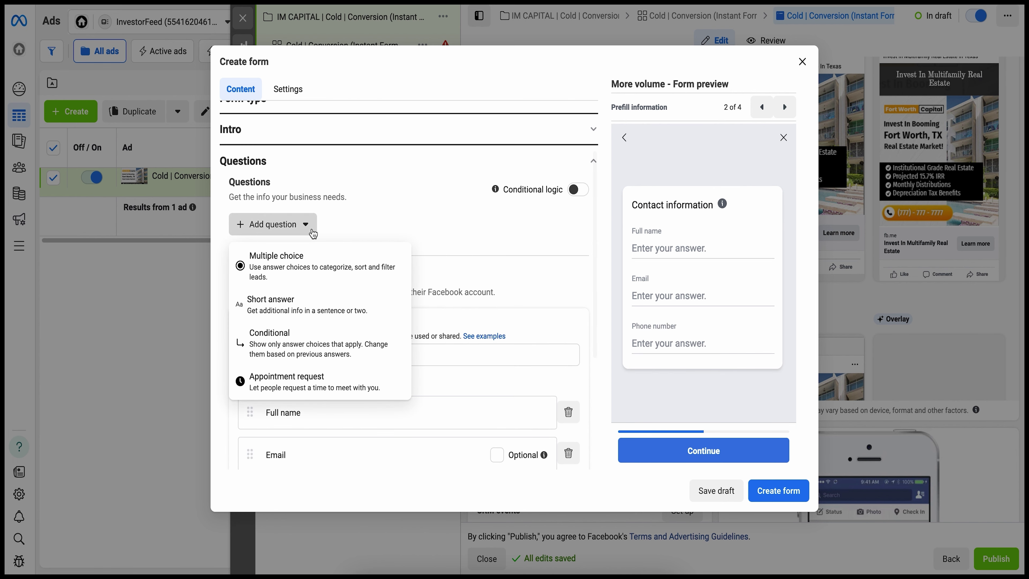
pyautogui.click(284, 277)
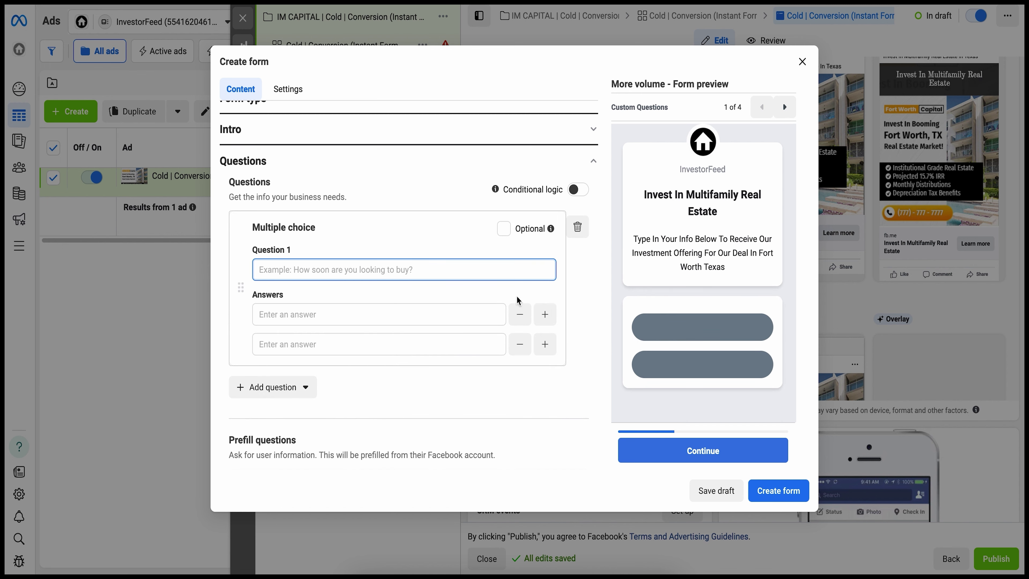
pyautogui.write('Are You An ')
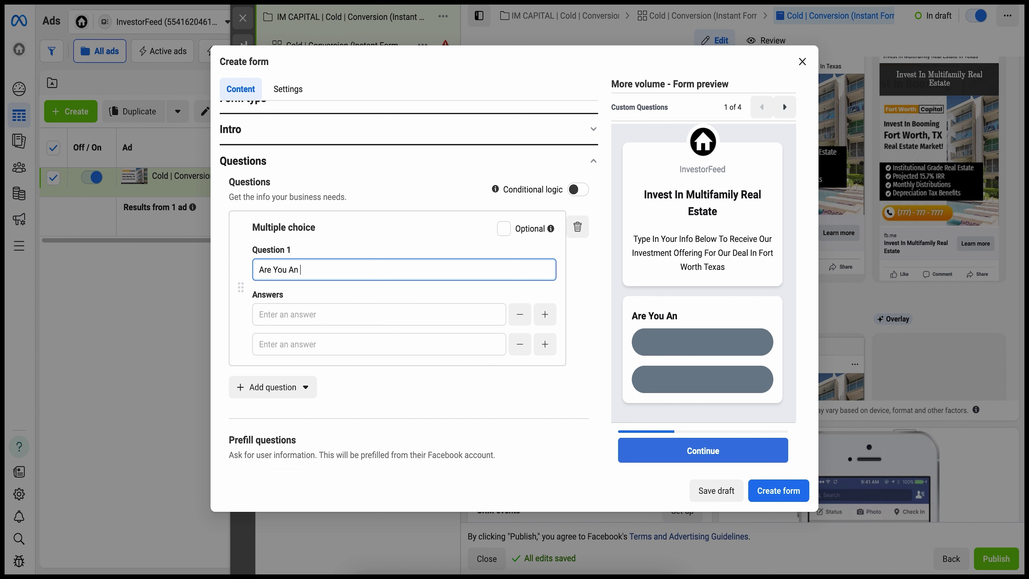
pyautogui.write('Accredited Investor?')
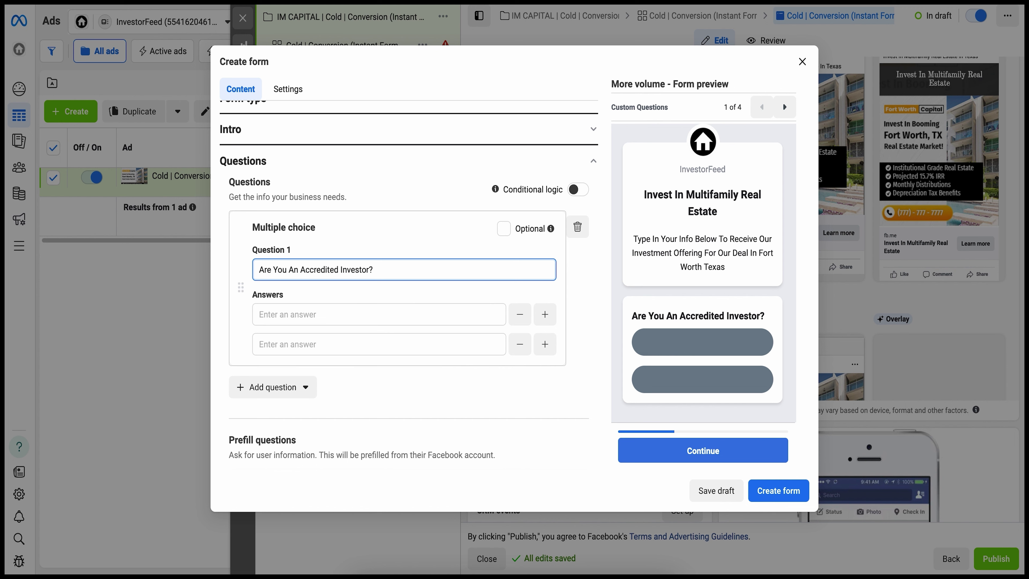
pyautogui.click(340, 314)
pyautogui.write('Yes')
pyautogui.click(338, 344)
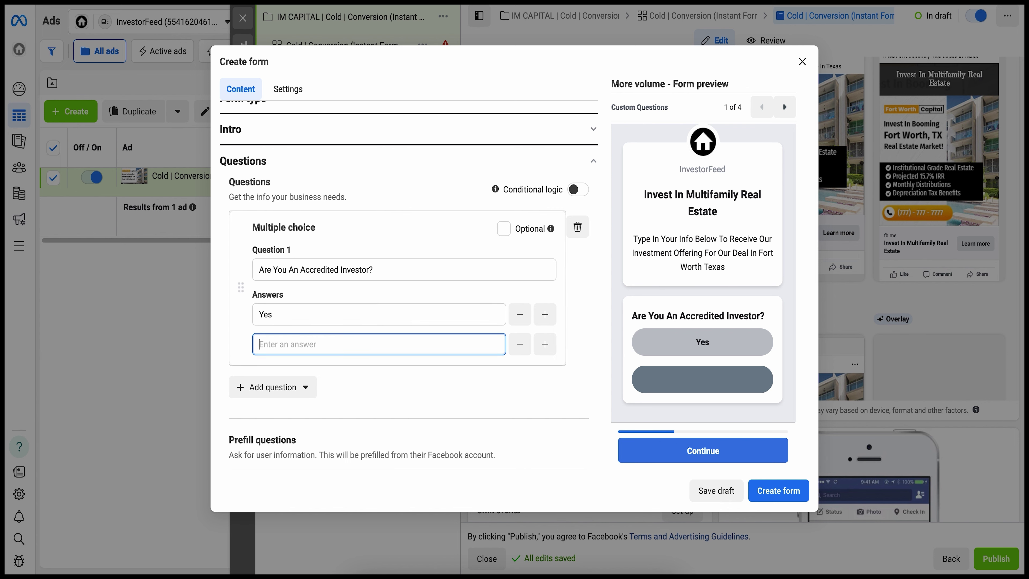
pyautogui.write('No')
pyautogui.click(603, 284)
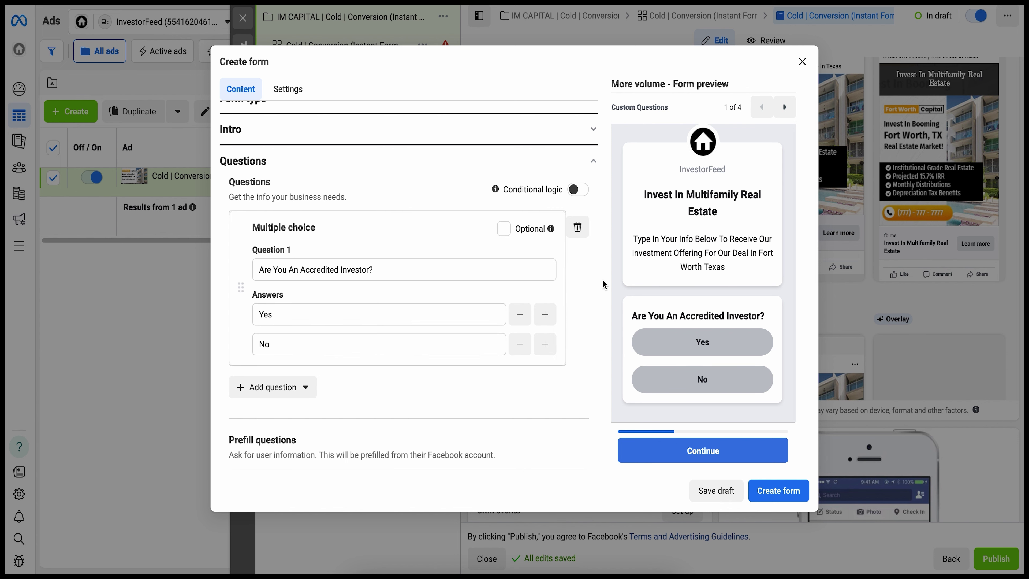
# Add a second multiple choice question "Have You Ever Invested In Real Estate Before?" with the answers Yes and No.
pyautogui.scroll(-2, 571, 305)
pyautogui.click(300, 320)
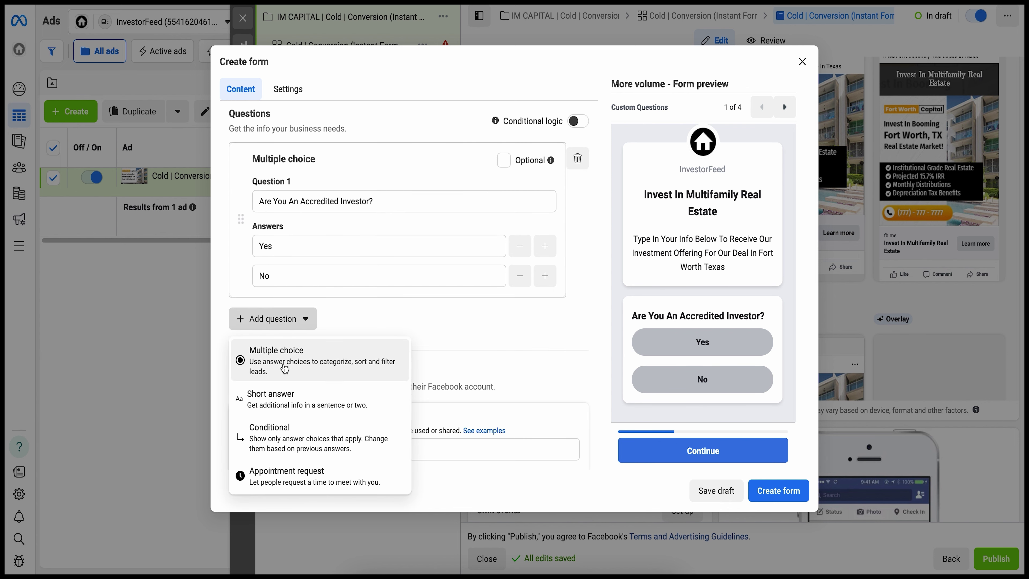
pyautogui.click(290, 372)
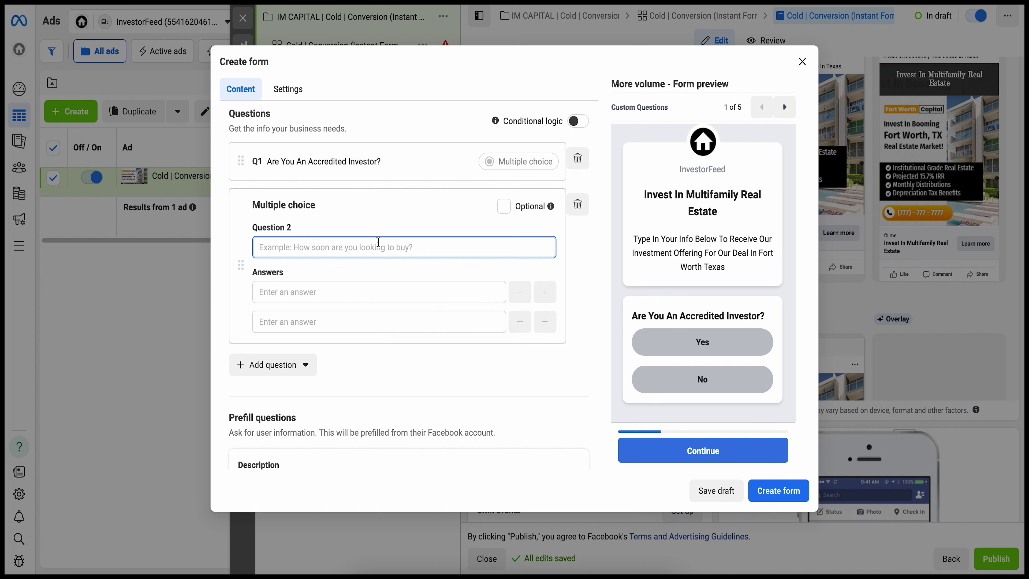
pyautogui.write('Have You Ecer Invested In')
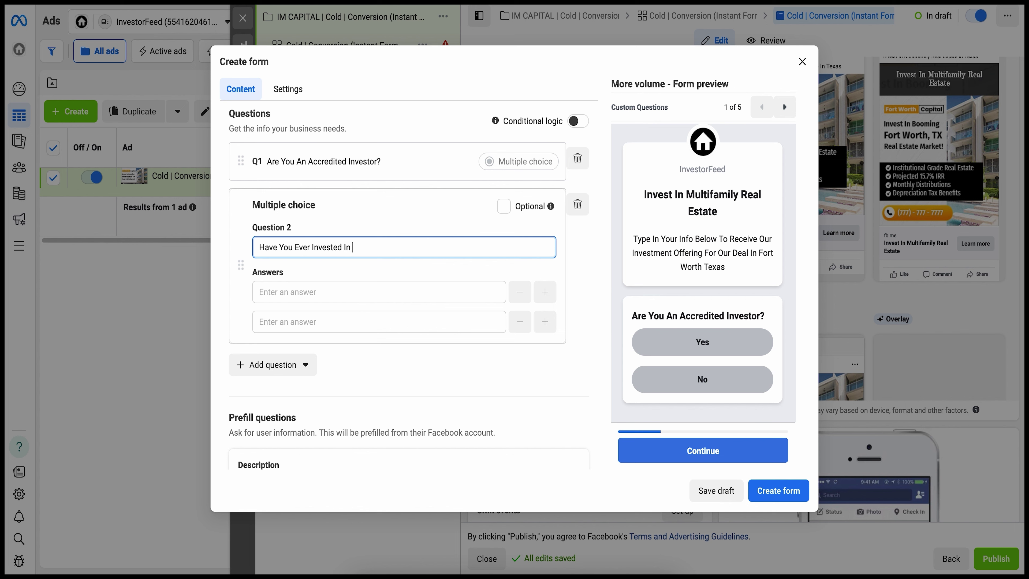
pyautogui.write('Estate Before?')
pyautogui.click(322, 295)
pyautogui.write('Yes')
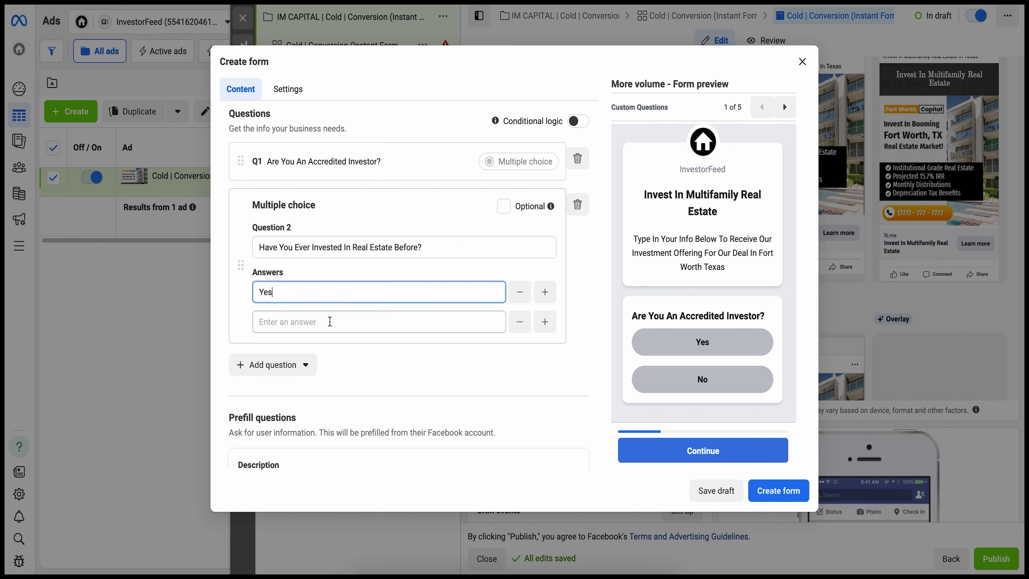
pyautogui.click(331, 321)
pyautogui.write('No')
pyautogui.click(599, 289)
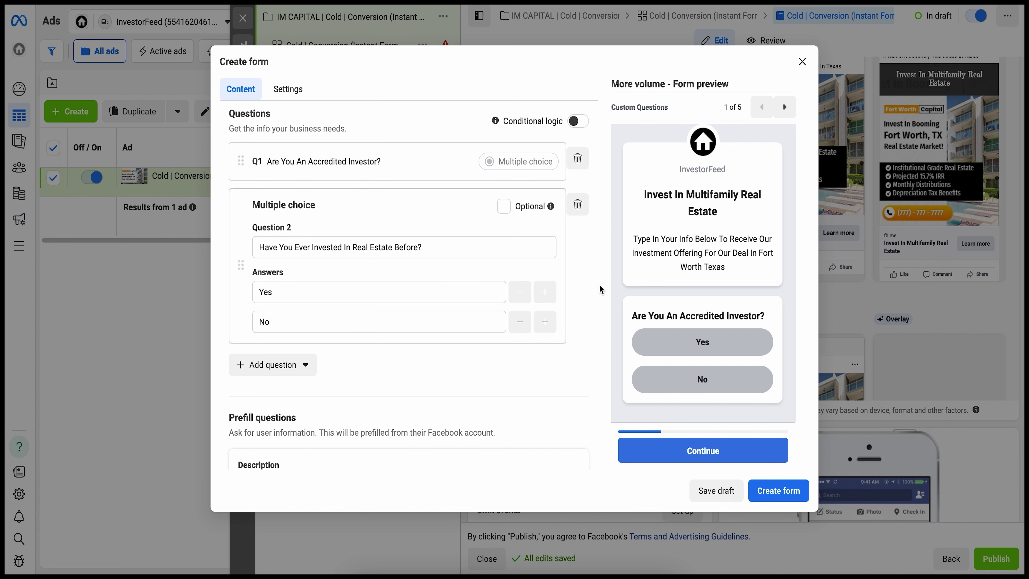
pyautogui.scroll(2, 581, 278)
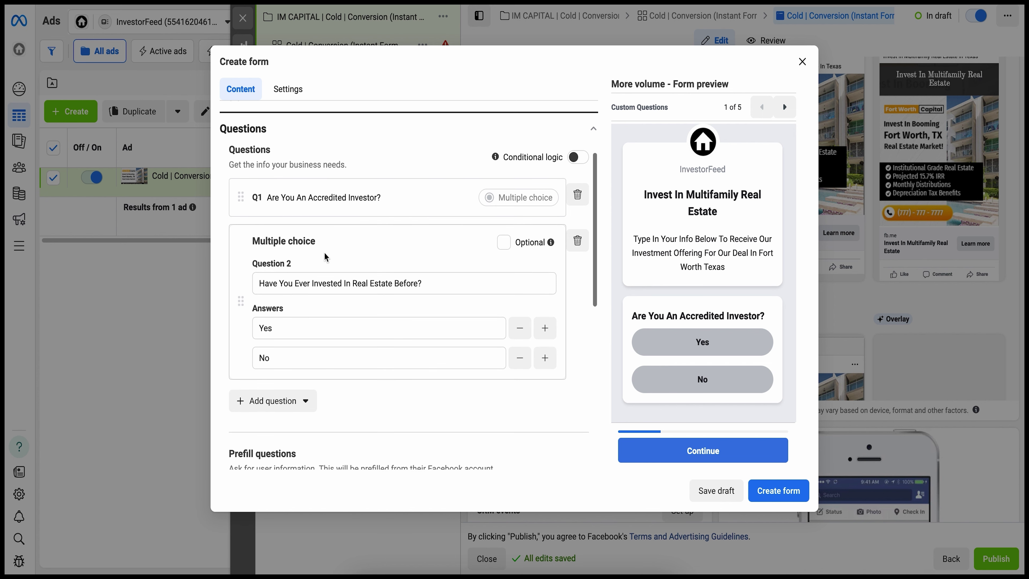
pyautogui.scroll(-1, 579, 315)
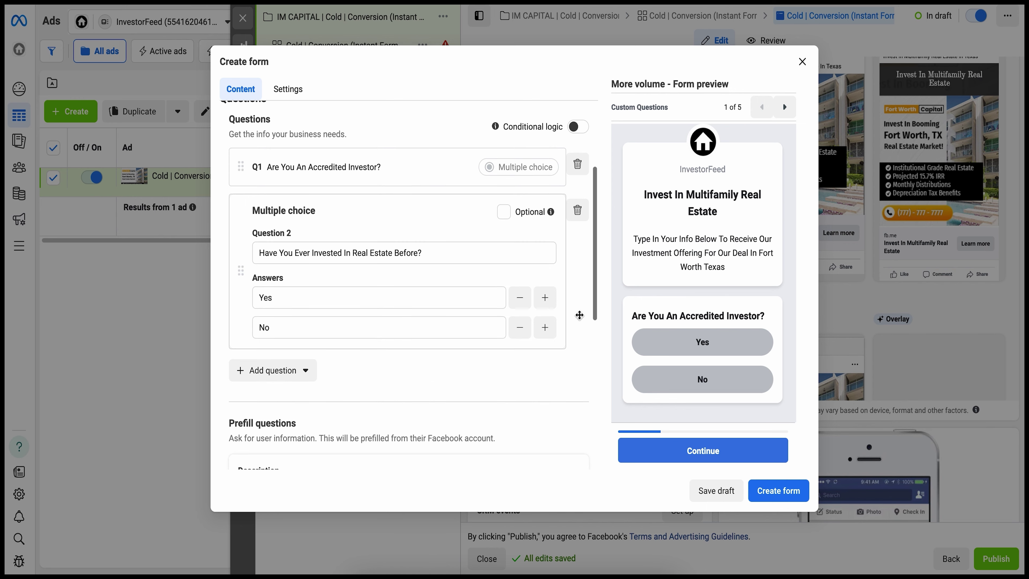
pyautogui.scroll(-3, 579, 314)
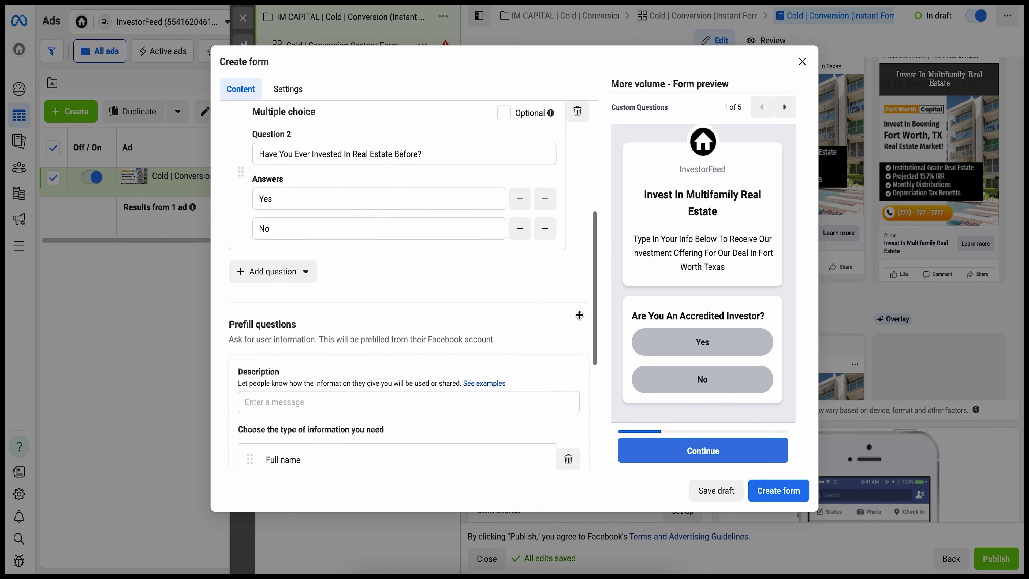
pyautogui.scroll(-1, 579, 314)
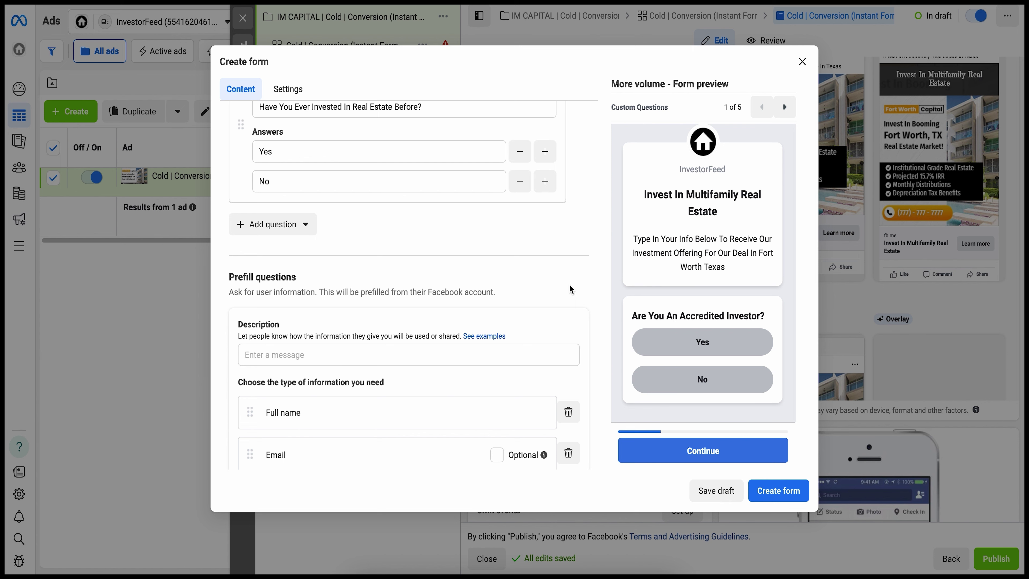
pyautogui.scroll(-1, 570, 289)
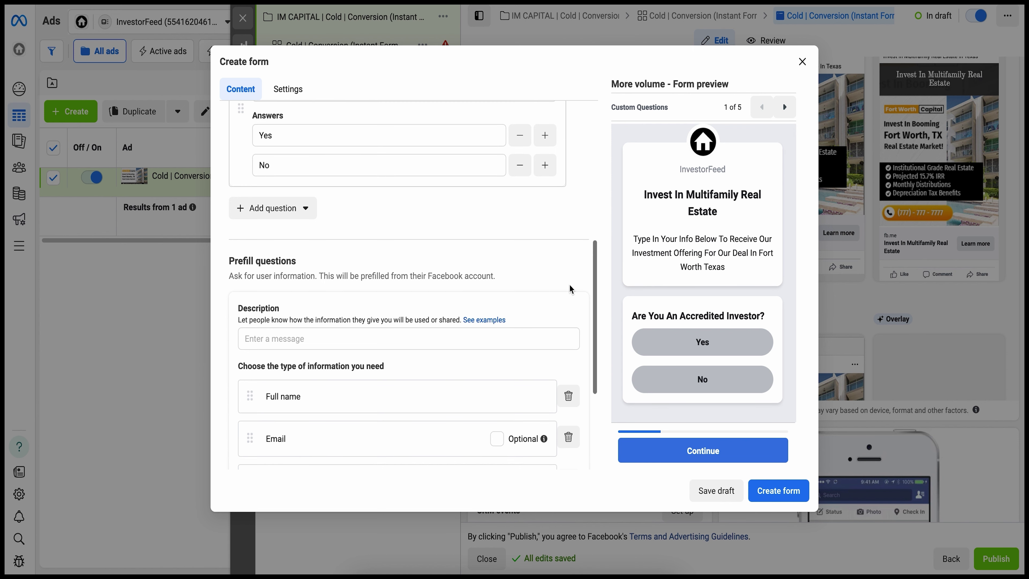
# Open the form's Privacy policy section and add a blank custom disclaimer under it.
pyautogui.scroll(-1, 570, 288)
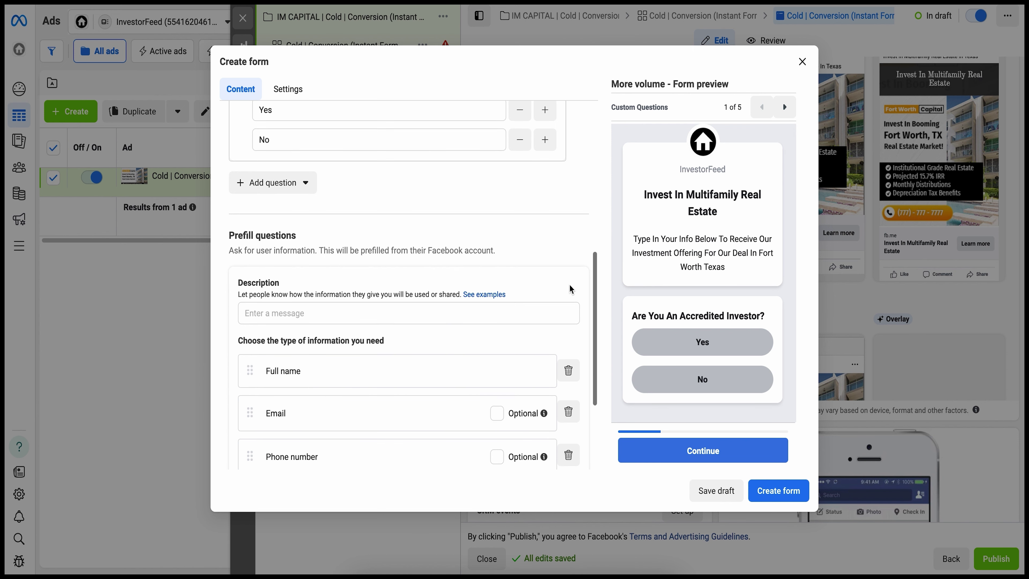
pyautogui.scroll(-1, 571, 289)
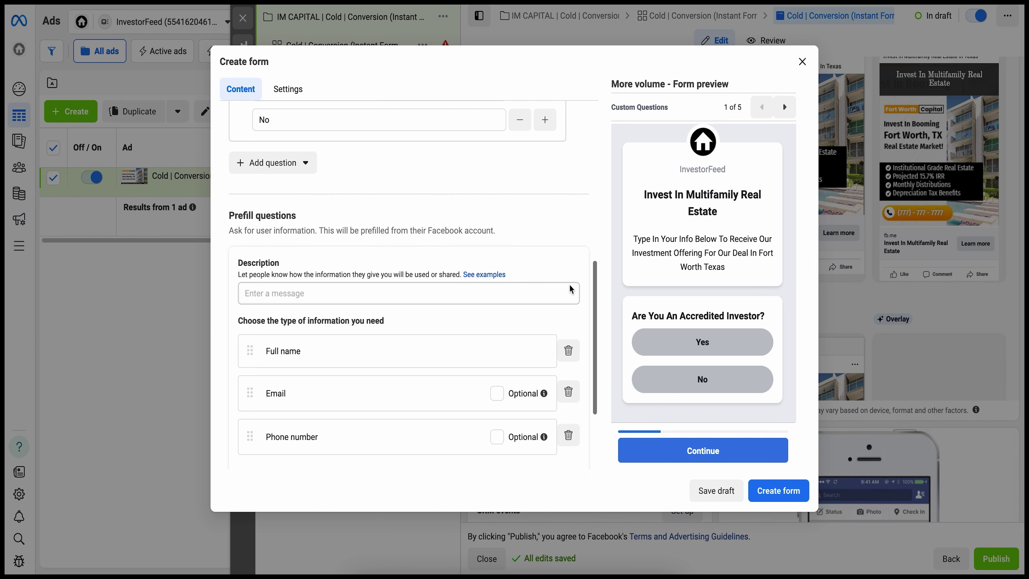
pyautogui.scroll(-1, 571, 289)
pyautogui.scroll(-2, 570, 289)
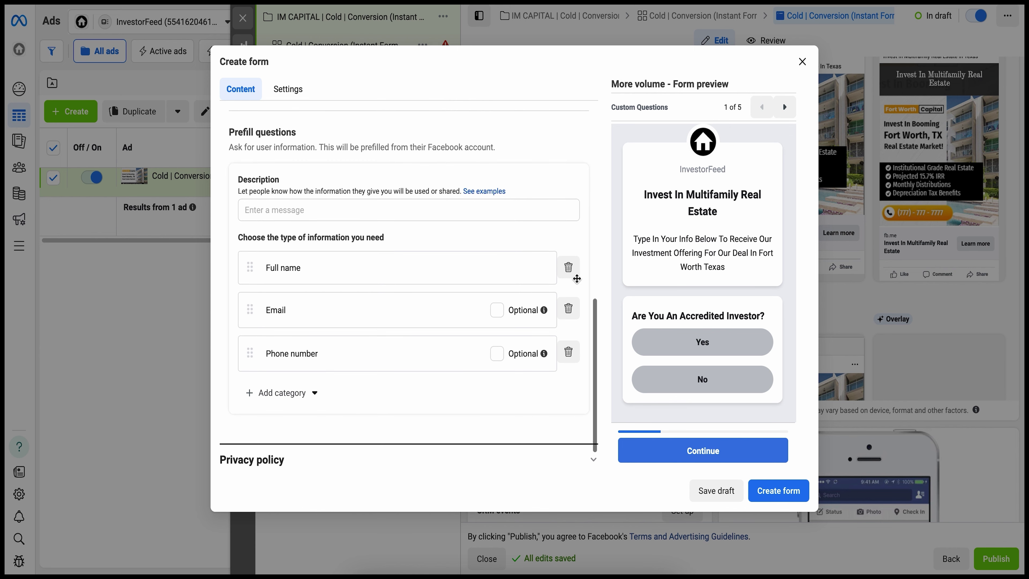
pyautogui.scroll(-1, 588, 196)
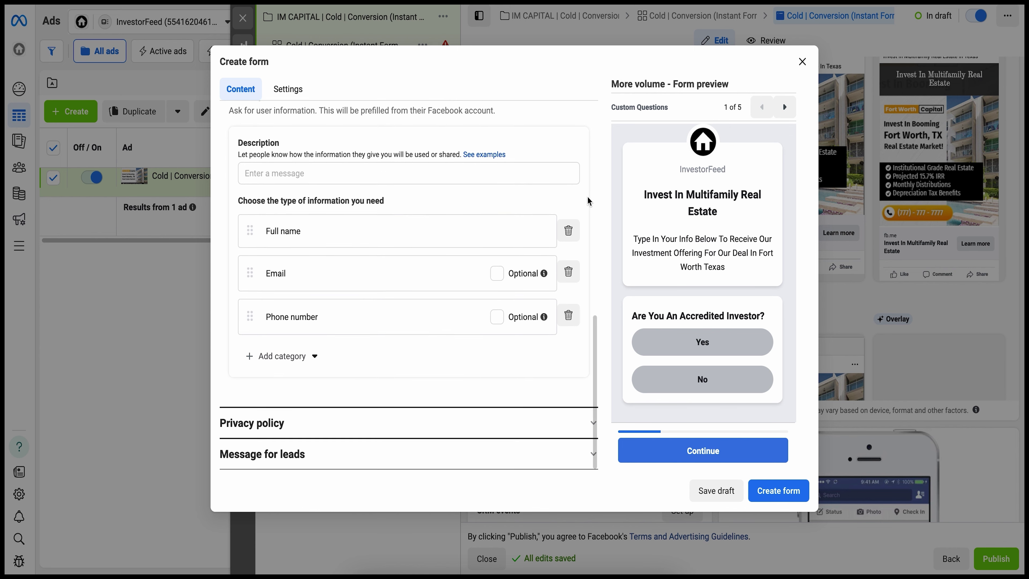
pyautogui.click(582, 426)
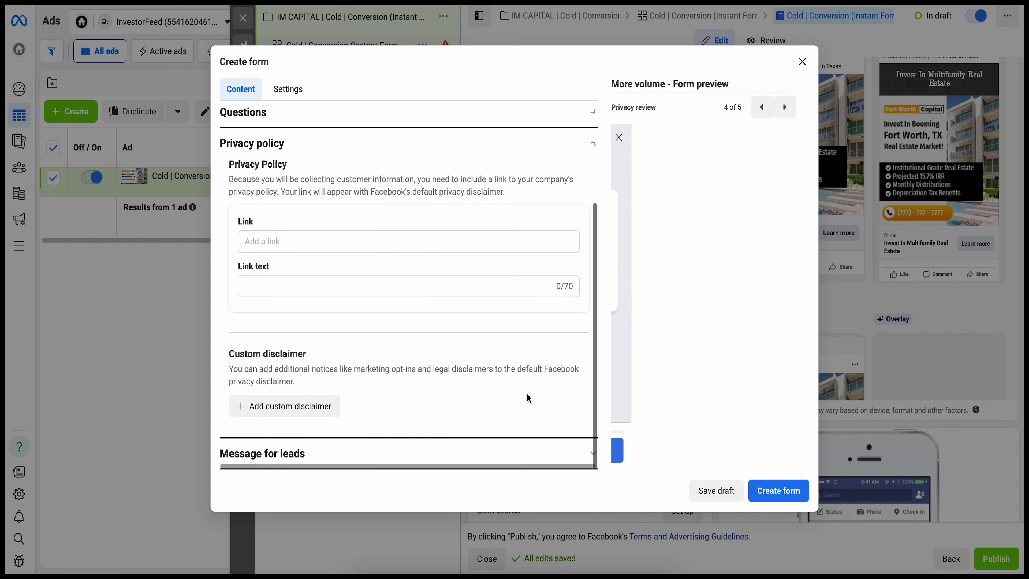
pyautogui.click(296, 239)
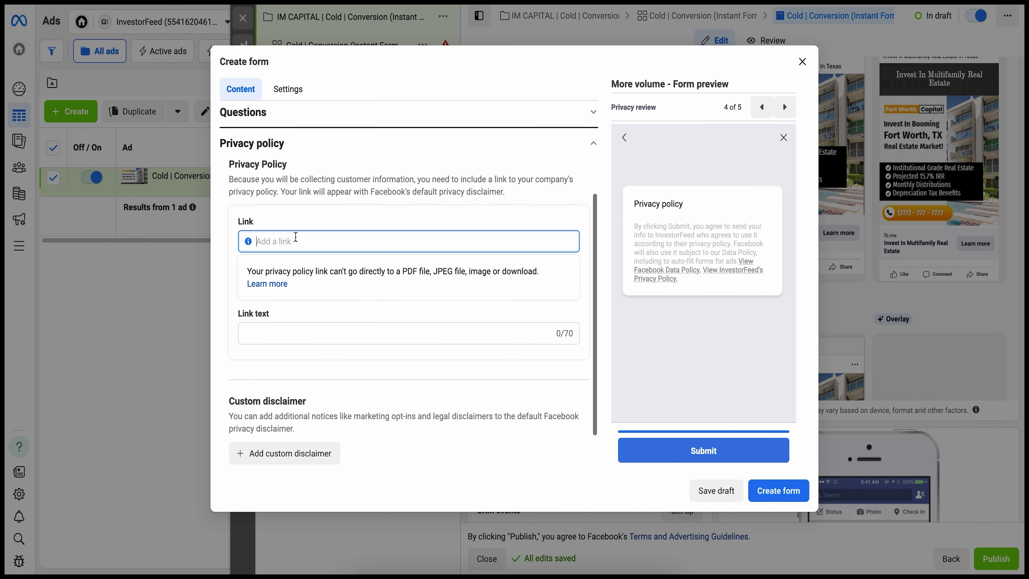
pyautogui.click(424, 197)
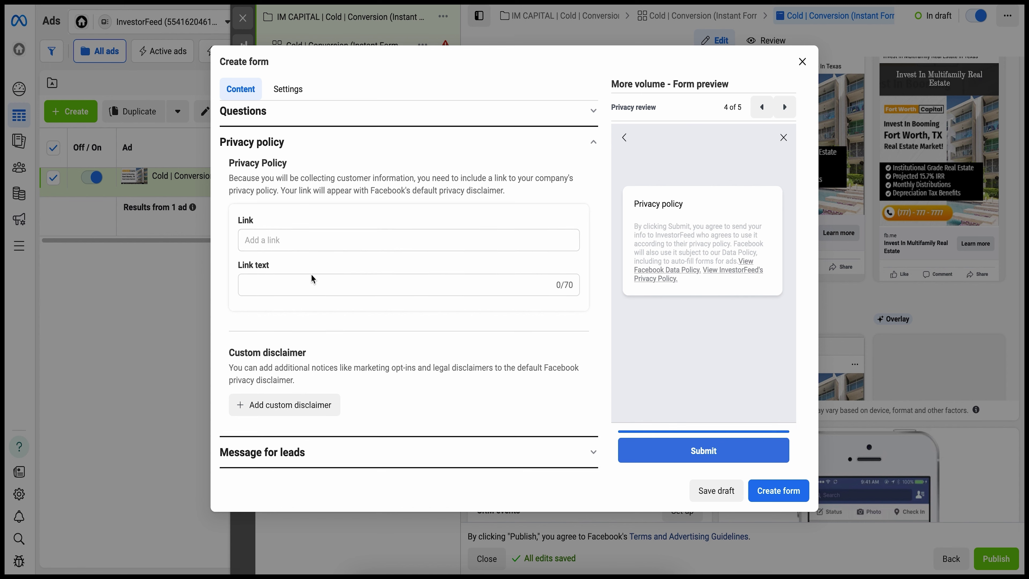
pyautogui.click(308, 404)
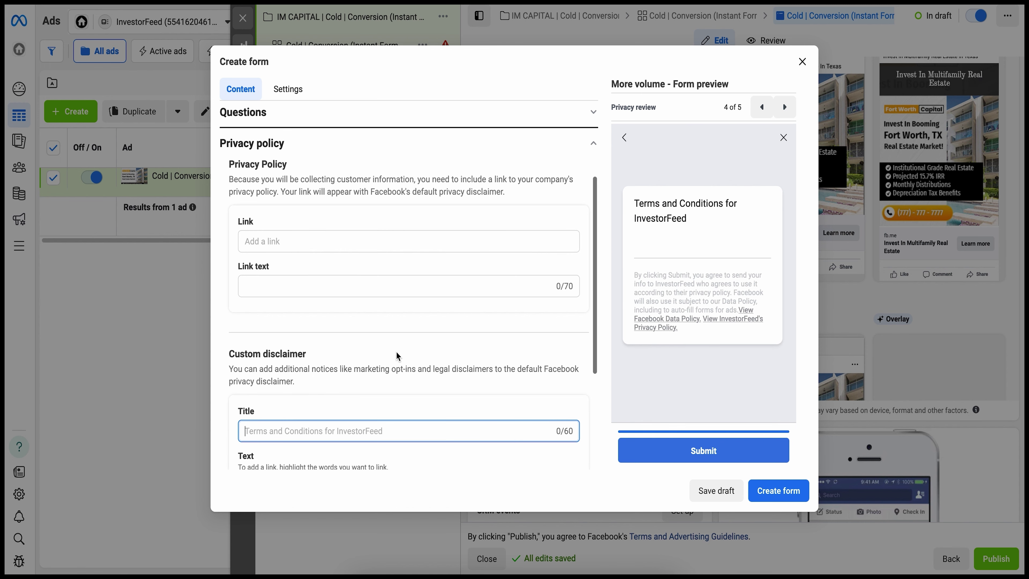
pyautogui.scroll(-4, 397, 351)
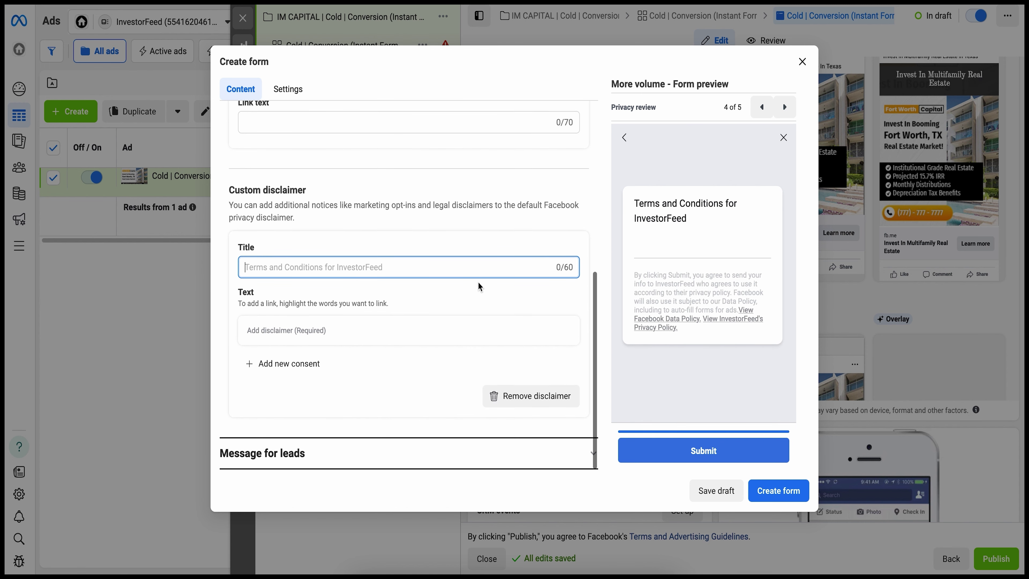
# Set the headline of the form's Message for leads to "Congrats! You've Signed Up For Our Multifamily Deal!".
pyautogui.click(575, 452)
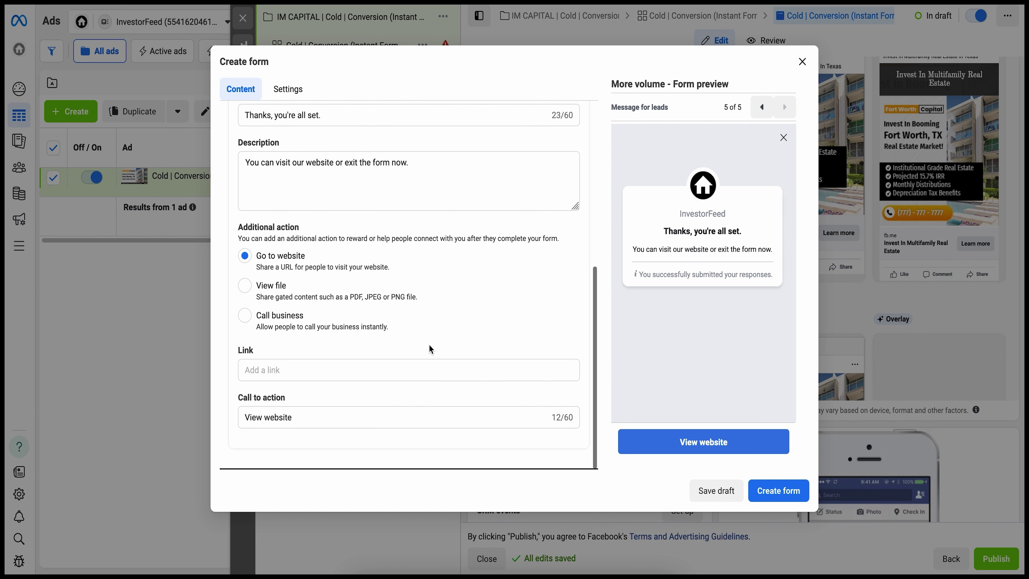
pyautogui.scroll(2, 430, 344)
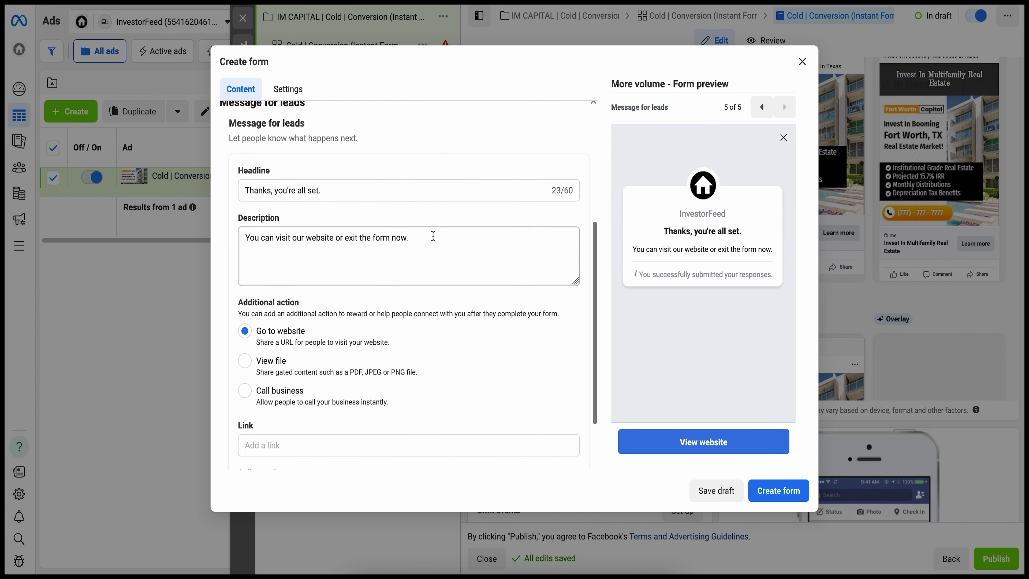
pyautogui.moveTo(328, 206); pyautogui.dragTo(240, 207)
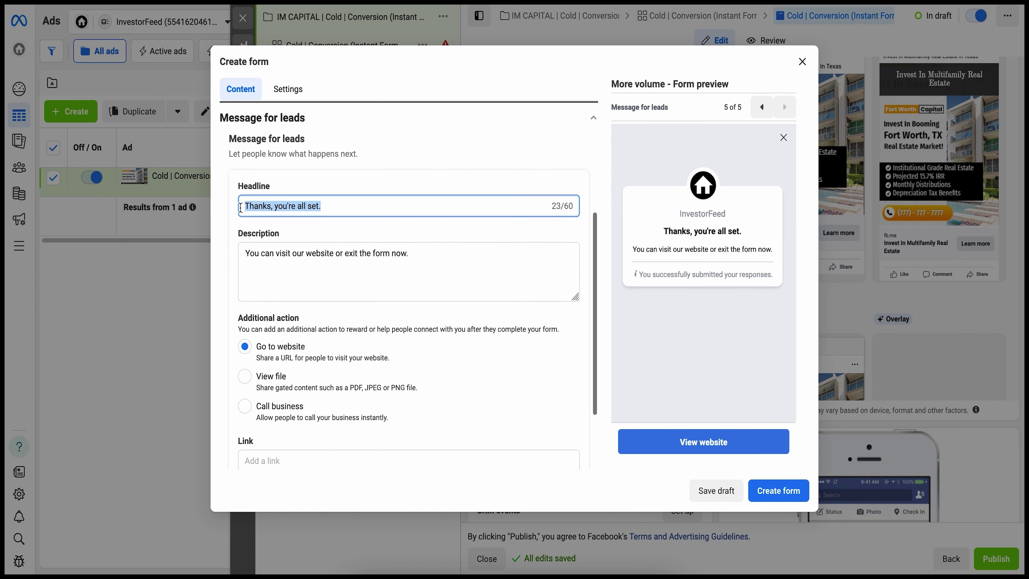
pyautogui.write('Congaree')
pyautogui.press('BackSpace')
pyautogui.press('BackSpace')
pyautogui.press('BackSpace')
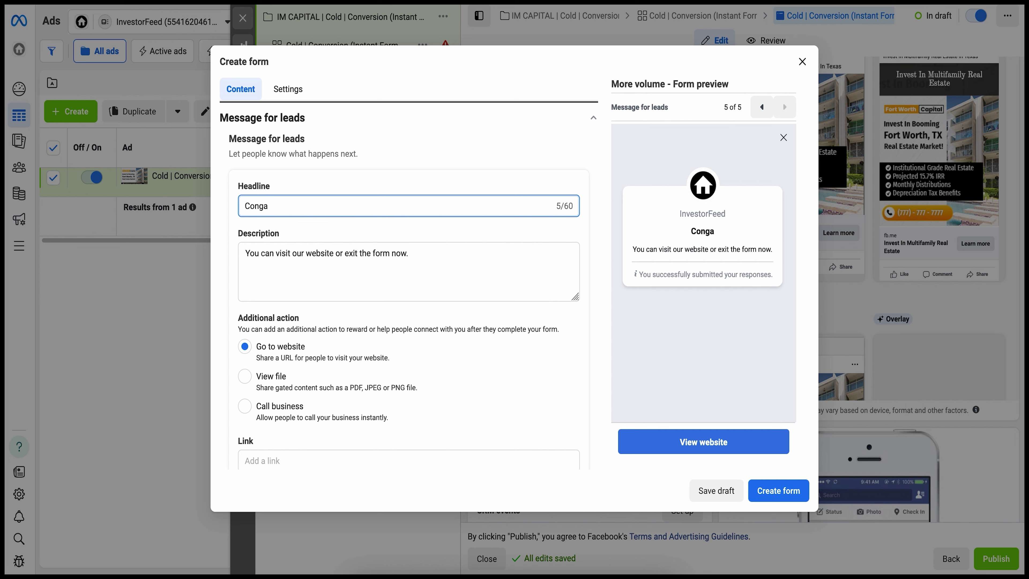
pyautogui.write('t')
pyautogui.press('BackSpace')
pyautogui.press('BackSpace')
pyautogui.write("rats! You've ")
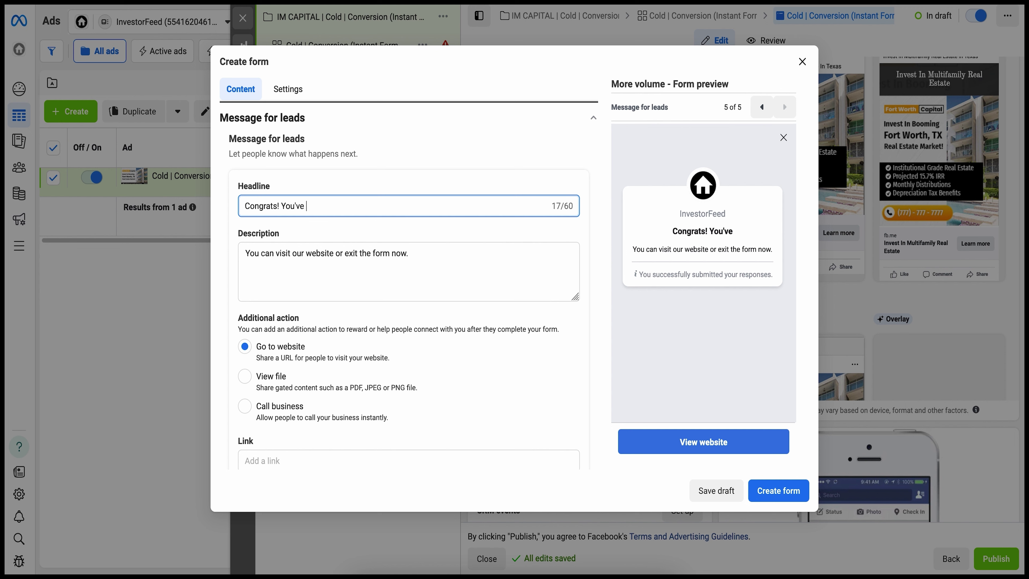
pyautogui.write('Signed Up For O')
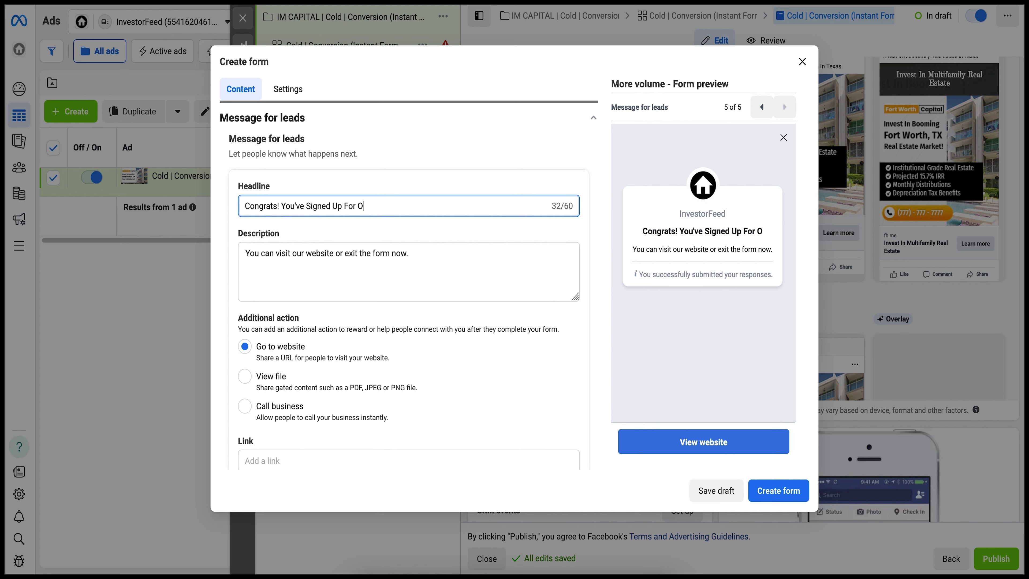
pyautogui.write('ur Multifam')
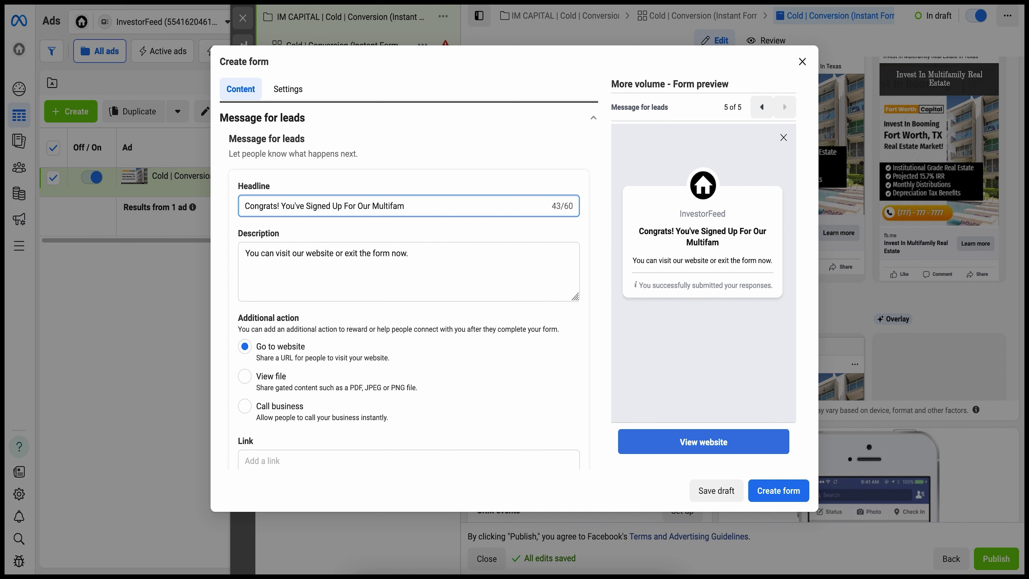
pyautogui.write('ily Deal!')
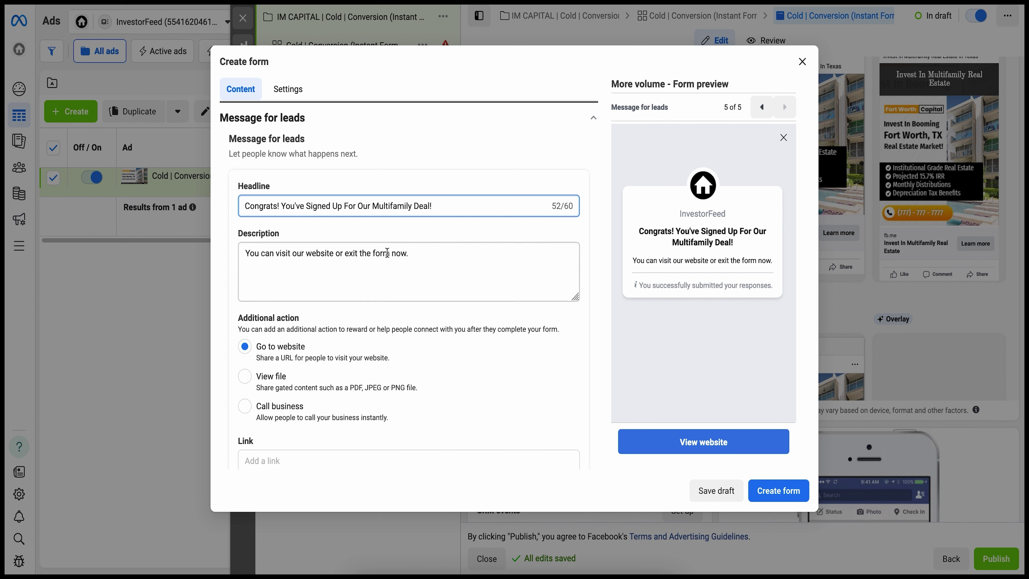
# Replace the Message for leads description with "We'll Send Over Your Investment Offering Summary To Your Email ASAP!".
pyautogui.click(427, 255)
pyautogui.moveTo(410, 253); pyautogui.dragTo(248, 258)
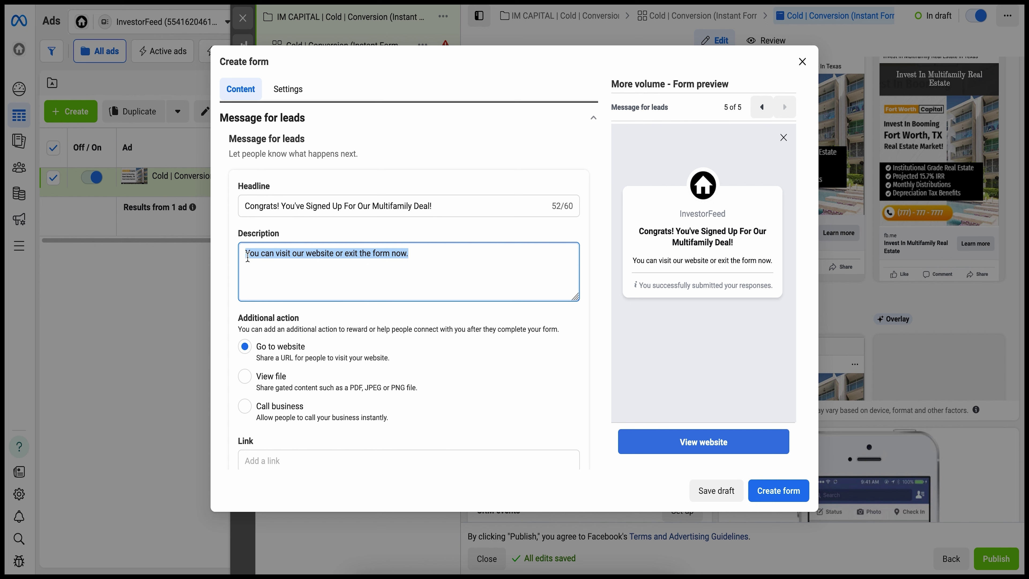
pyautogui.write("We'll Send")
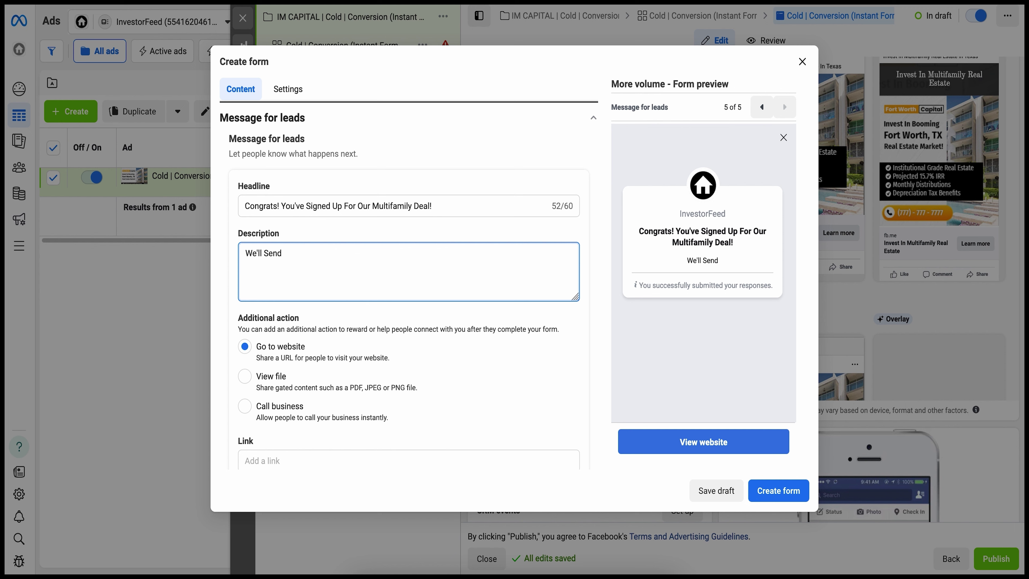
pyautogui.write(' Over Your Investment Offering ')
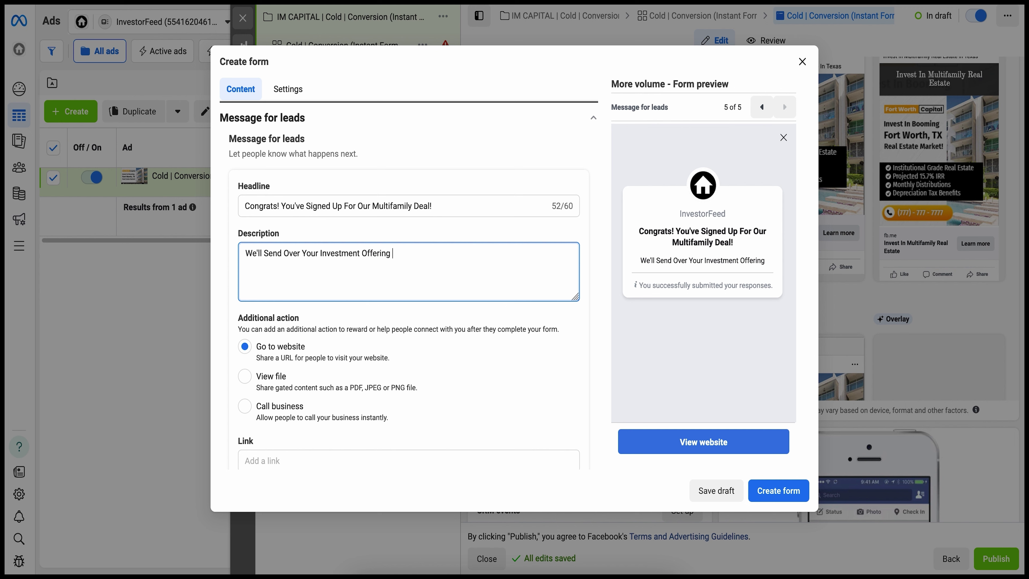
pyautogui.write('Summary In')
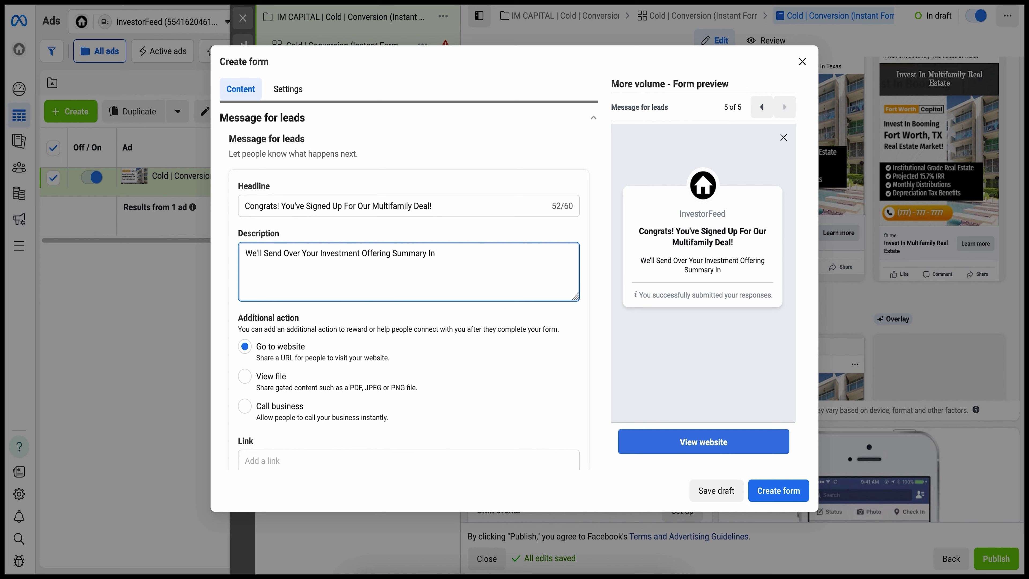
pyautogui.press('BackSpace')
pyautogui.press('BackSpace')
pyautogui.write('To Your Email ASAP!')
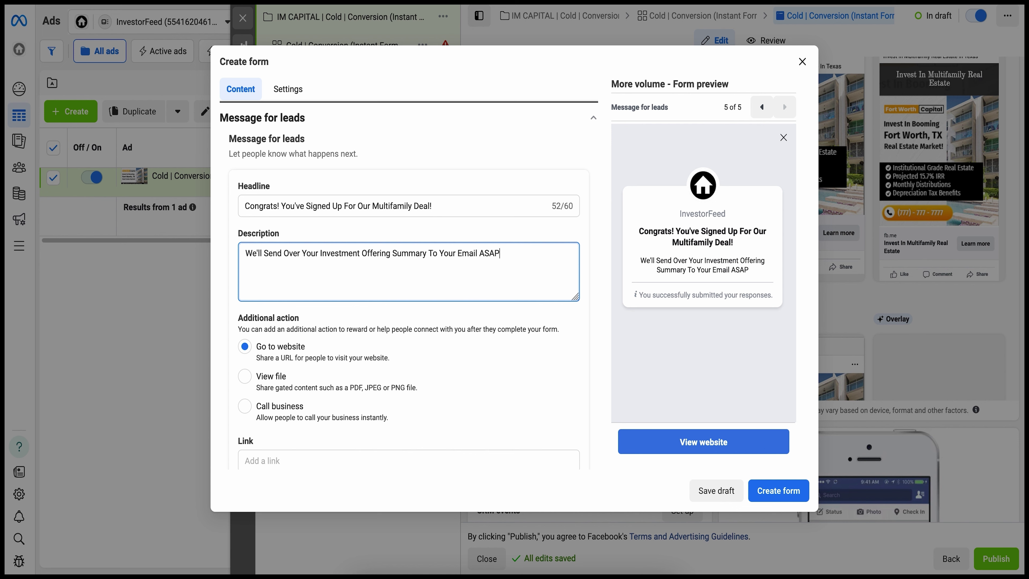
pyautogui.click(585, 237)
# Set the completion message's link to investorfeed.org, try the View file action, and choose Go to website as the additional action.
pyautogui.scroll(-2, 443, 338)
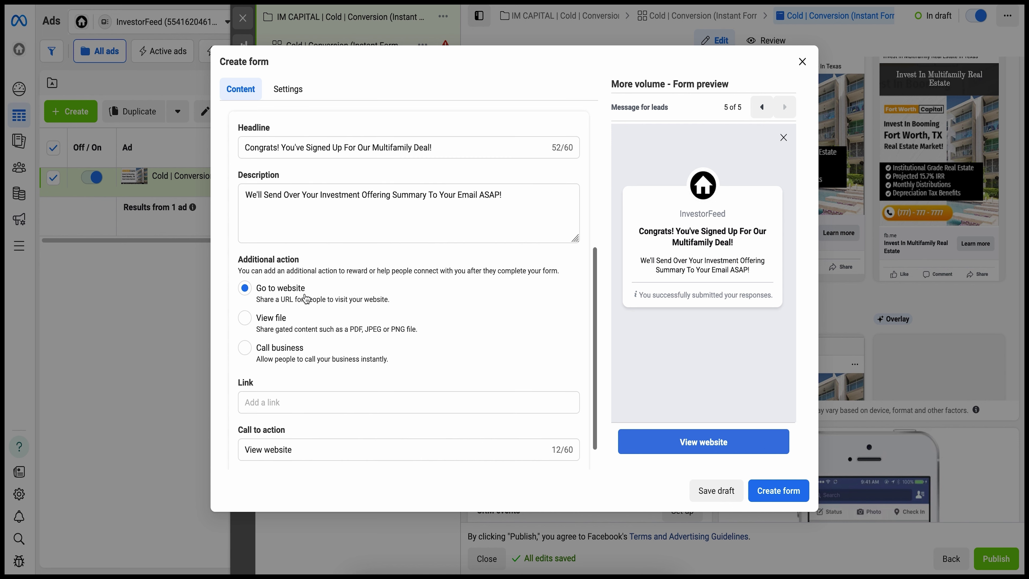
pyautogui.scroll(-1, 306, 299)
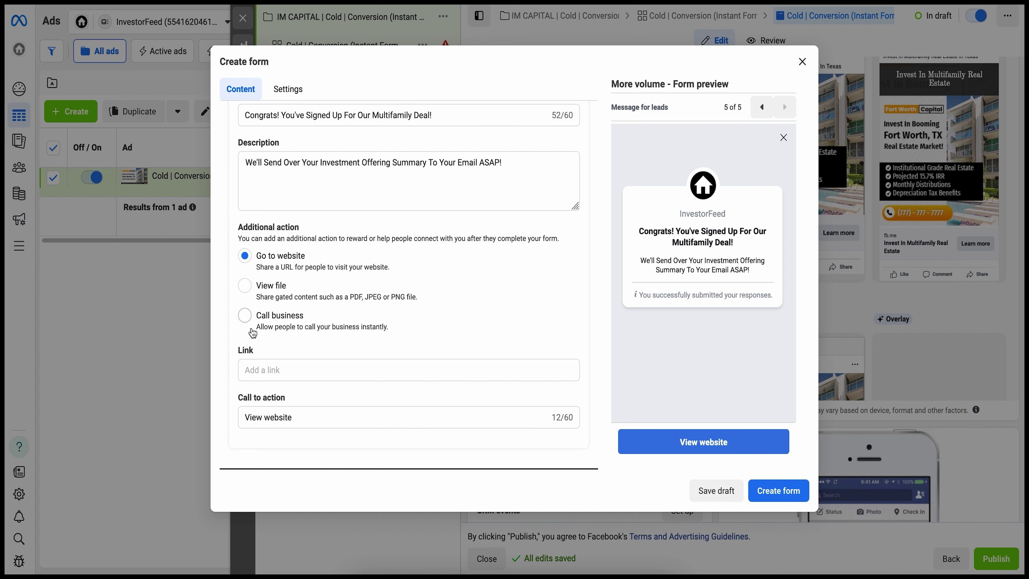
pyautogui.click(269, 369)
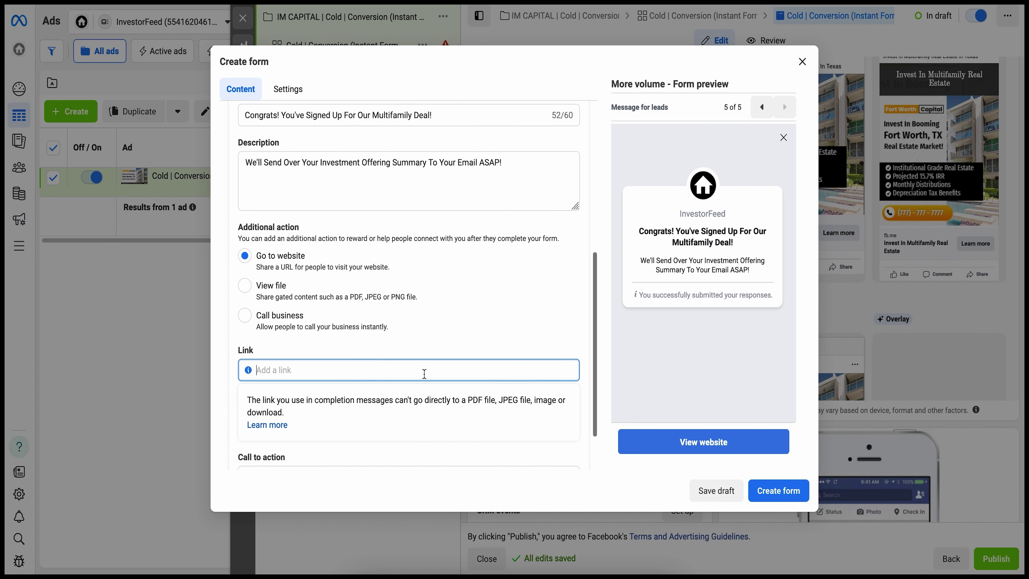
pyautogui.write('investorfeed.org')
pyautogui.click(579, 286)
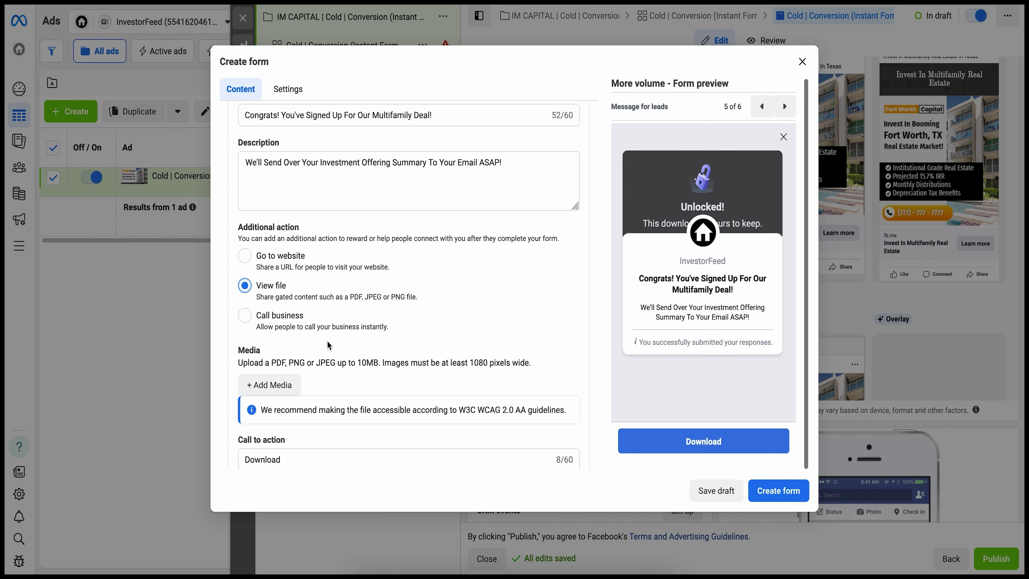
pyautogui.click(247, 256)
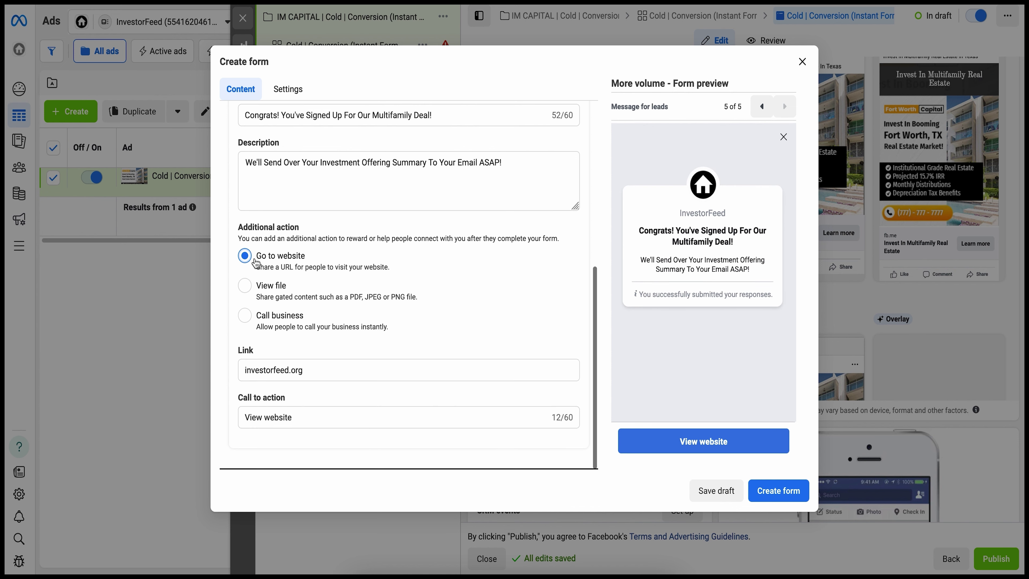
# Try to create the form, and enter "sasdasdasd" as the custom disclaimer's title.
pyautogui.click(778, 491)
pyautogui.click(328, 215)
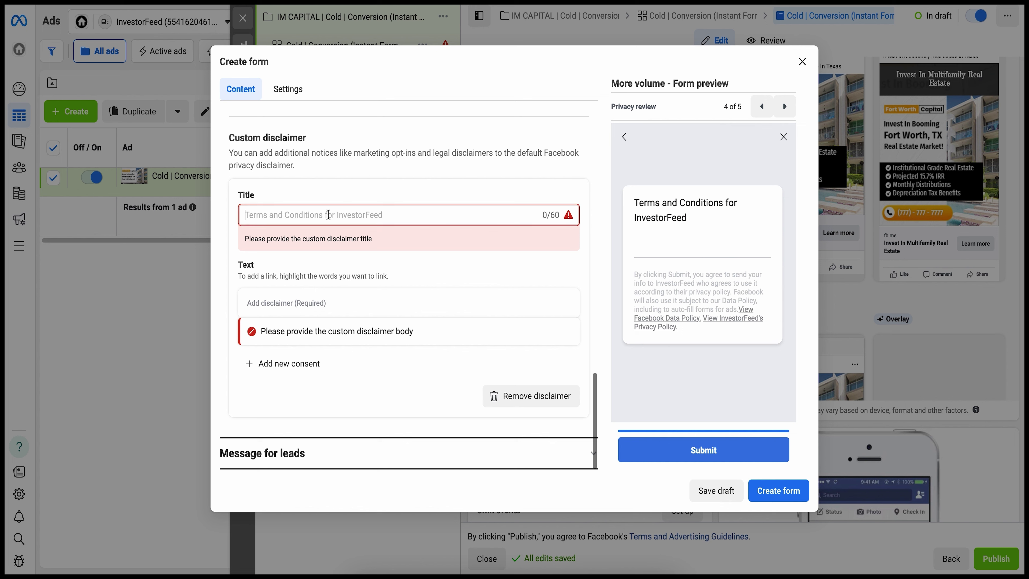
pyautogui.write('sasdasdasd')
pyautogui.click(609, 230)
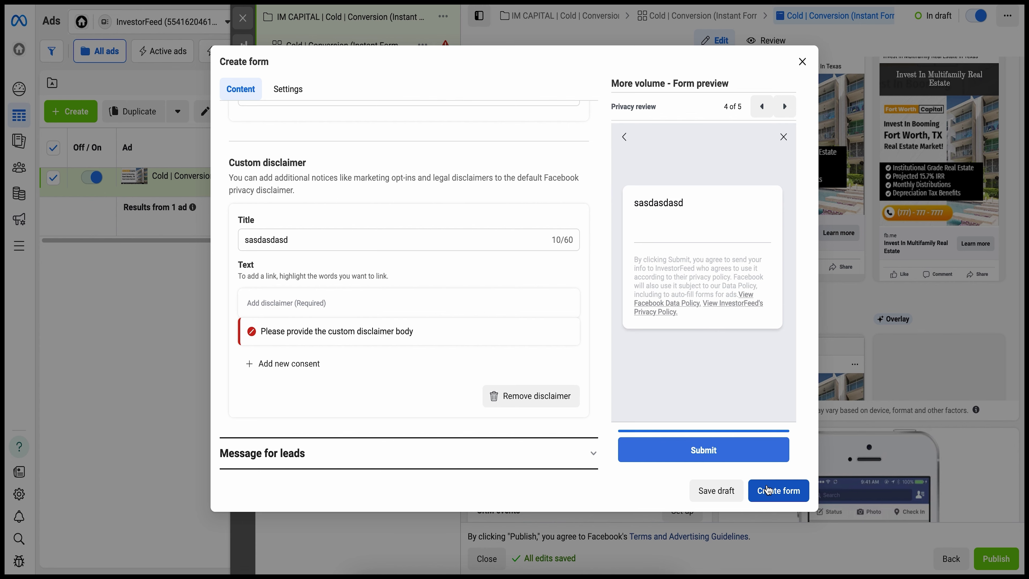
# Close the lead form, discarding its unsaved work, and look over the ad's Destination and Tracking settings.
pyautogui.click(802, 62)
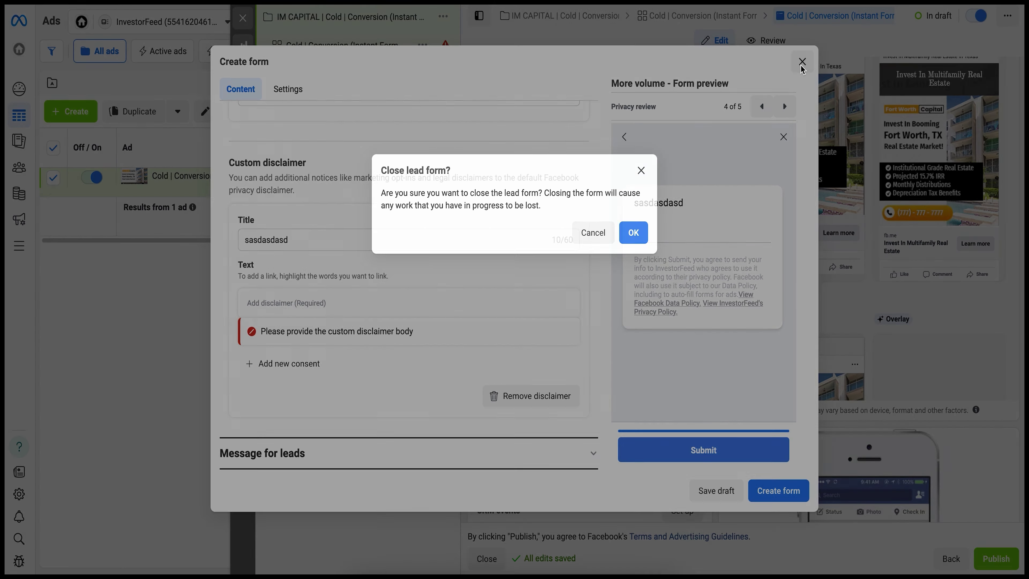
pyautogui.click(633, 232)
pyautogui.scroll(-5, 838, 377)
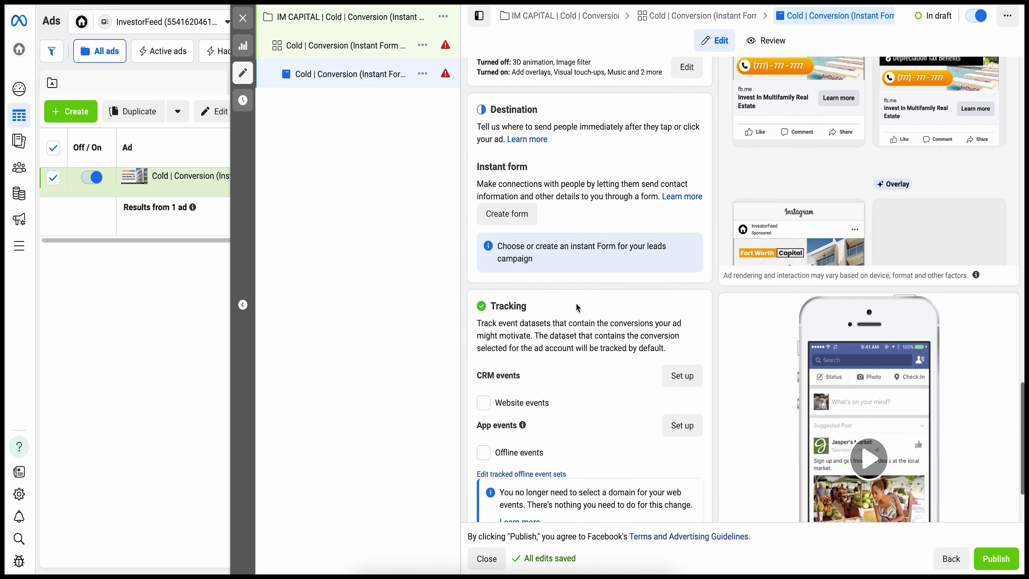
pyautogui.scroll(-1, 769, 364)
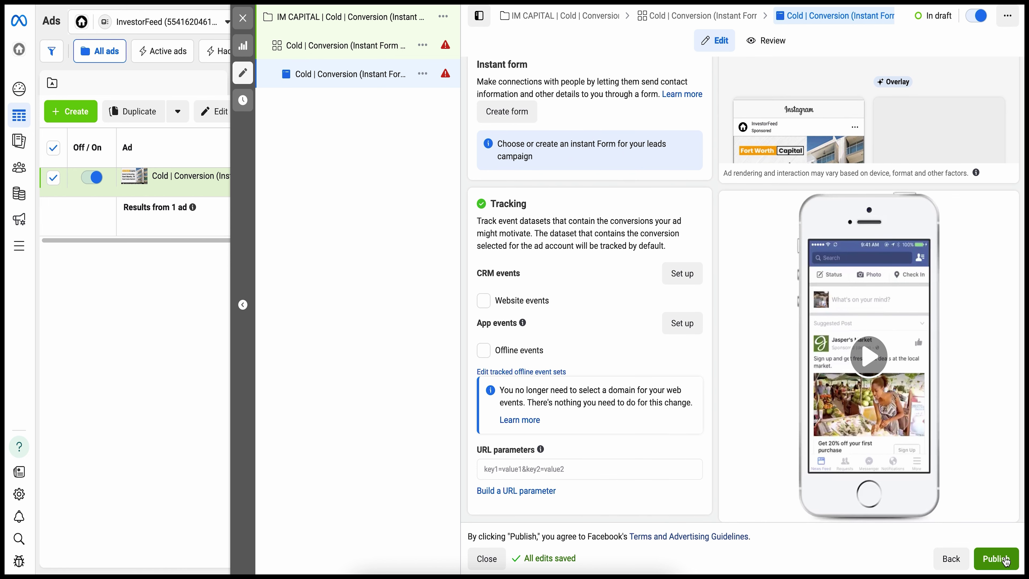
pyautogui.scroll(5, 658, 236)
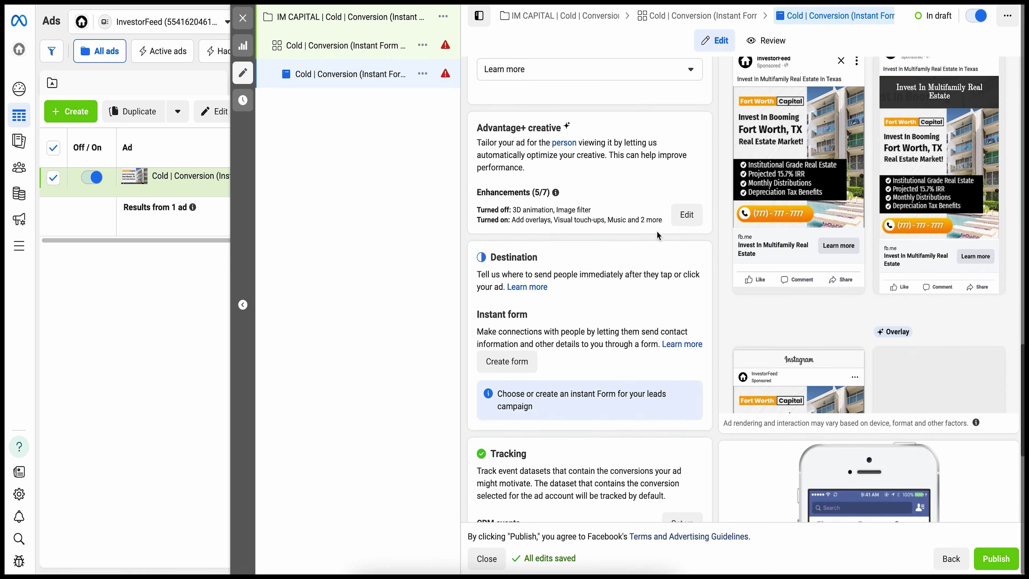
pyautogui.scroll(1, 657, 236)
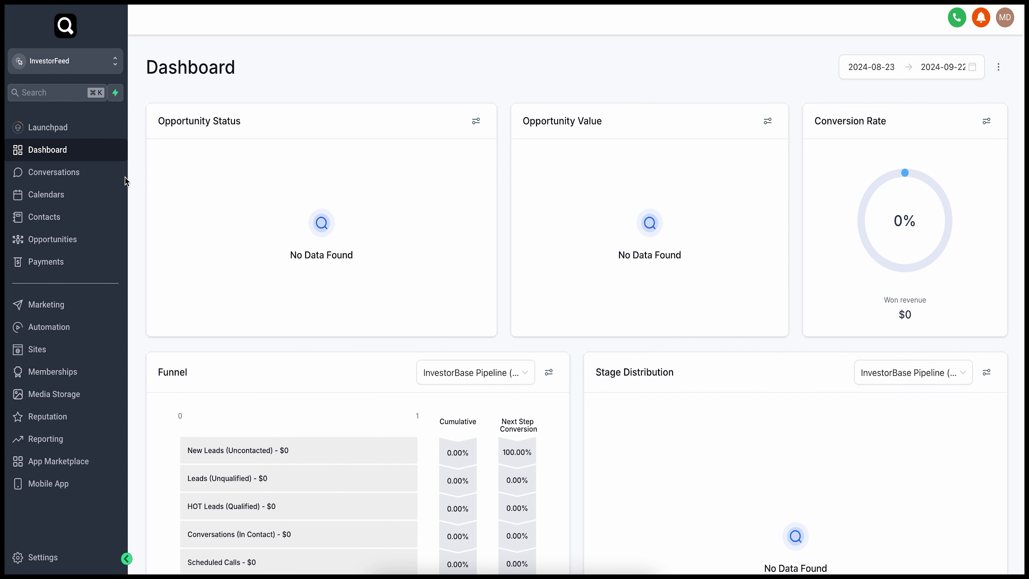
# Start a new opportunities pipeline and name it "Fort Worth Multifamily Prospects".
pyautogui.click(53, 245)
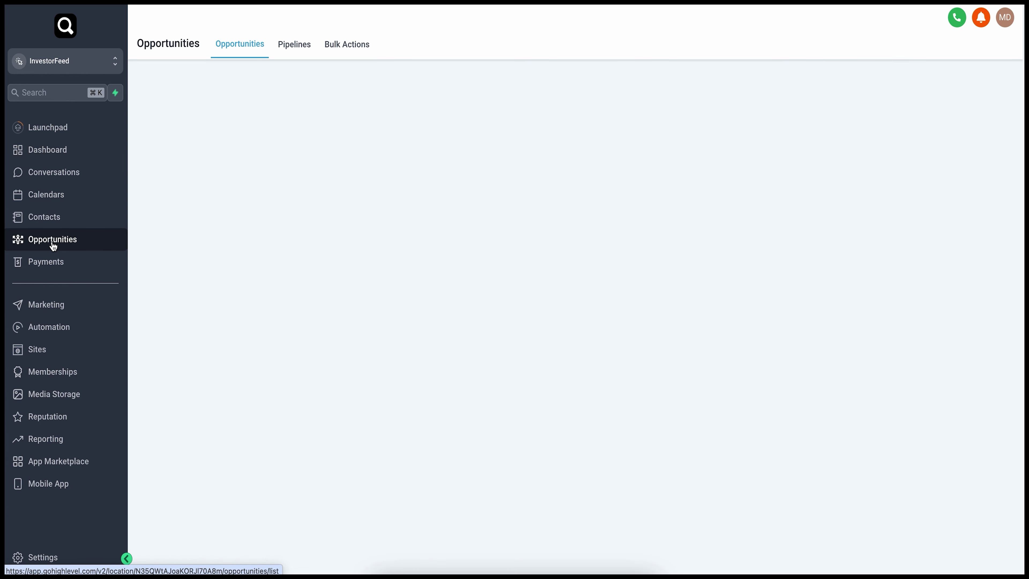
pyautogui.click(295, 48)
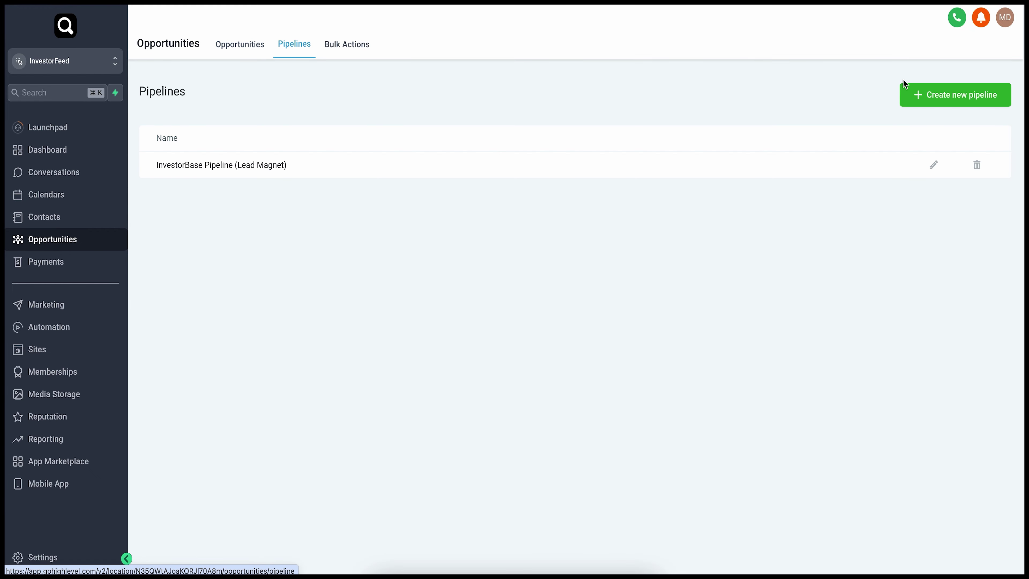
pyautogui.click(940, 103)
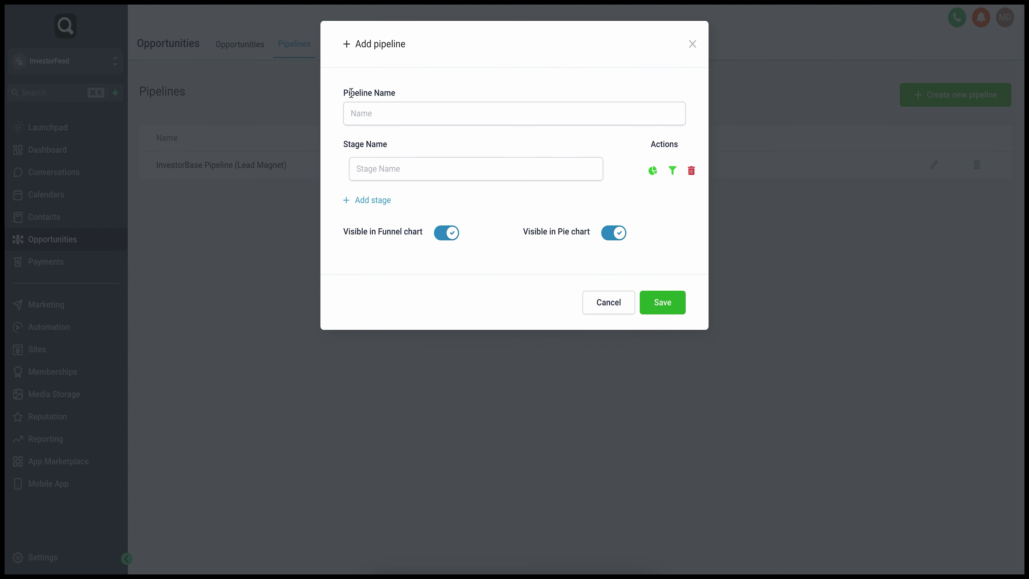
pyautogui.click(400, 111)
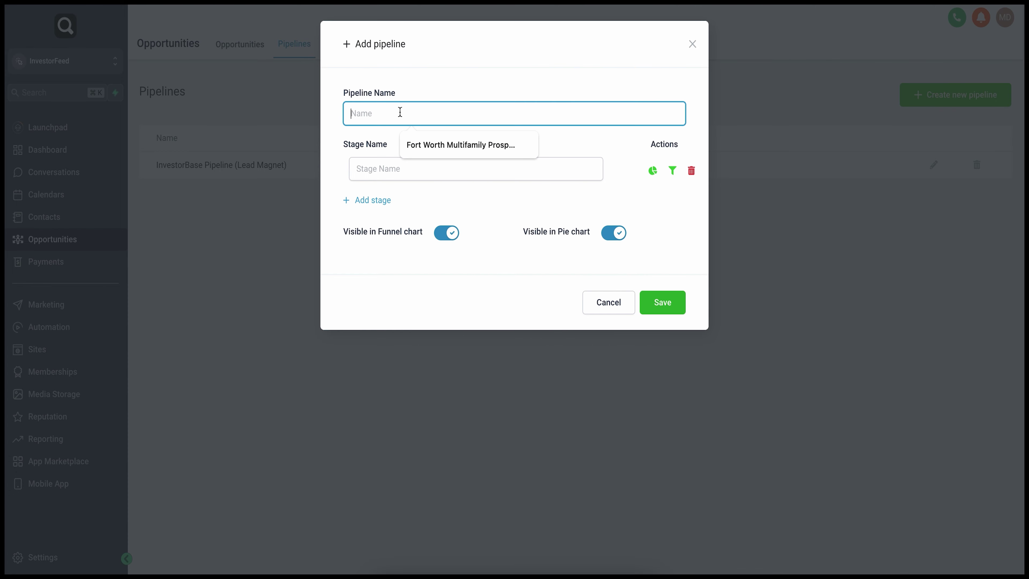
pyautogui.click(433, 145)
pyautogui.click(455, 87)
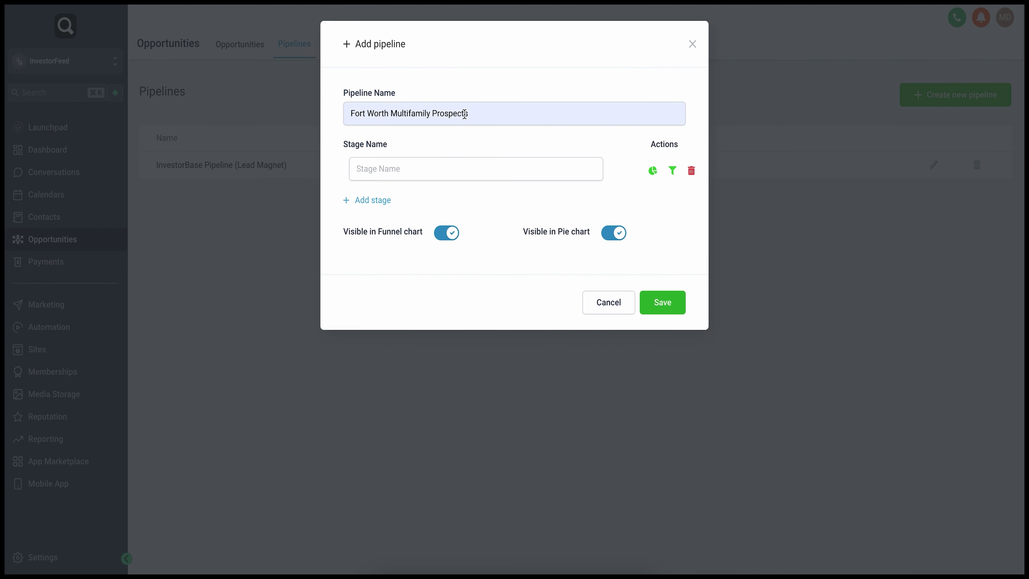
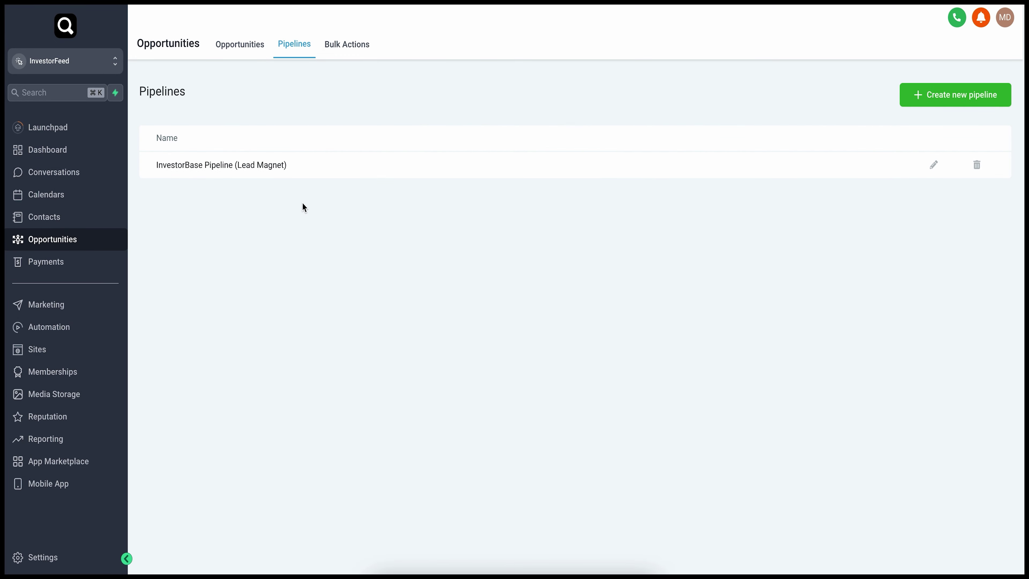
# View the Fort Worth Multifamily Prospects opportunity board, then open the Digital Fundraising OS Templates folder in the workflow list.
pyautogui.click(238, 46)
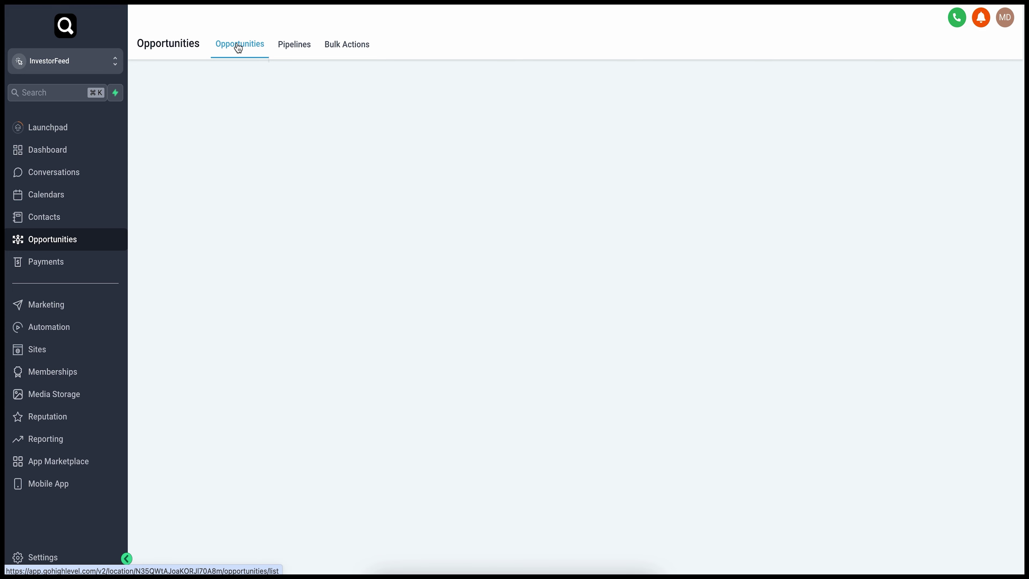
pyautogui.click(223, 81)
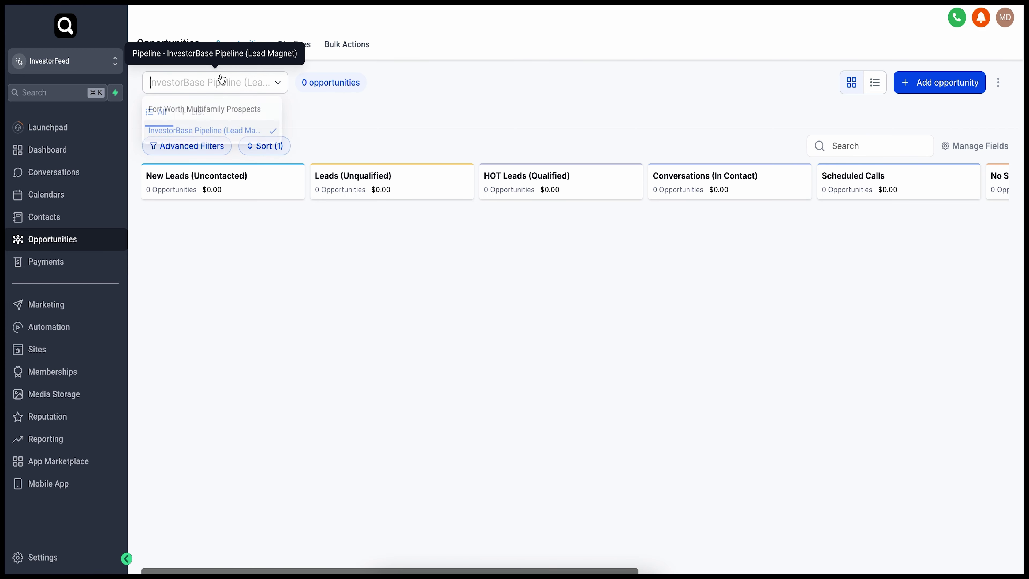
pyautogui.click(214, 116)
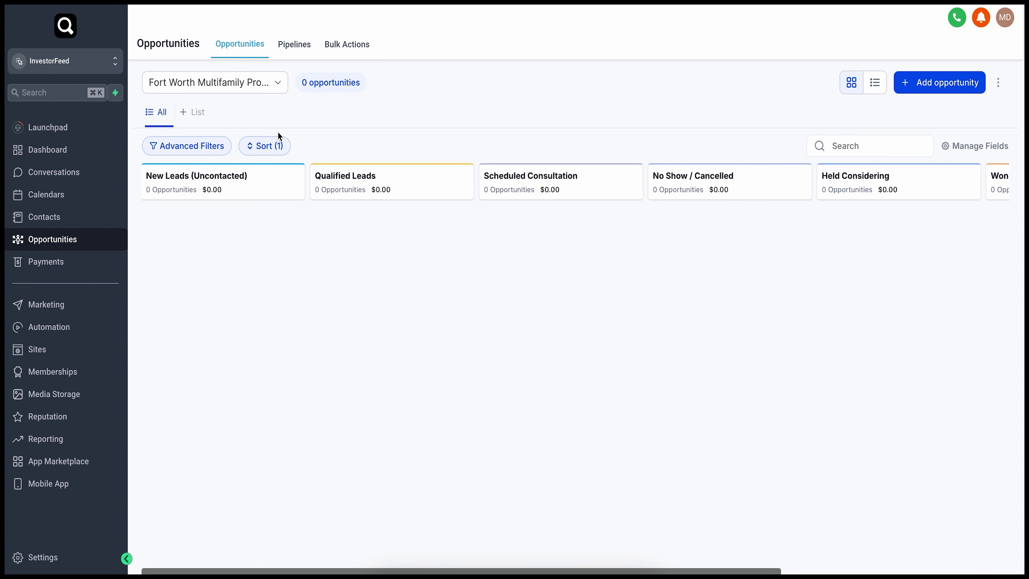
pyautogui.click(62, 333)
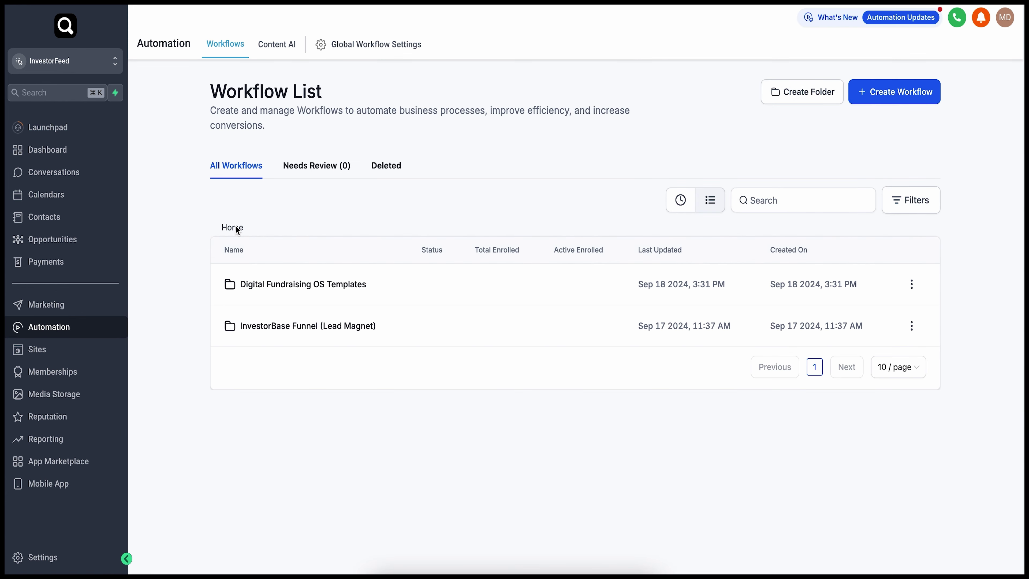
pyautogui.click(289, 285)
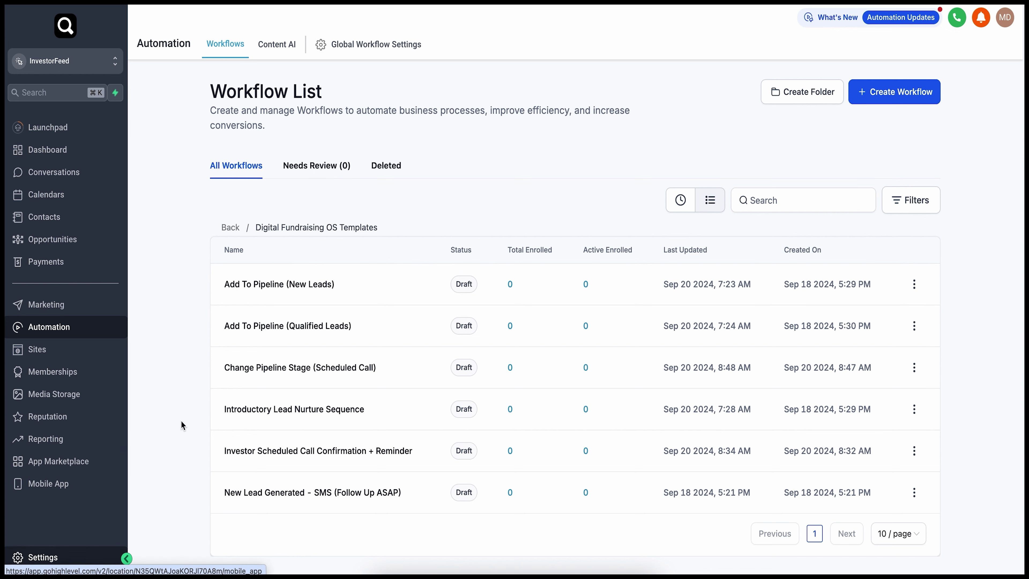
# Look at the account's Domains settings and examine the Facebook connection among the Integrations settings.
pyautogui.click(49, 562)
pyautogui.scroll(-5, 60, 509)
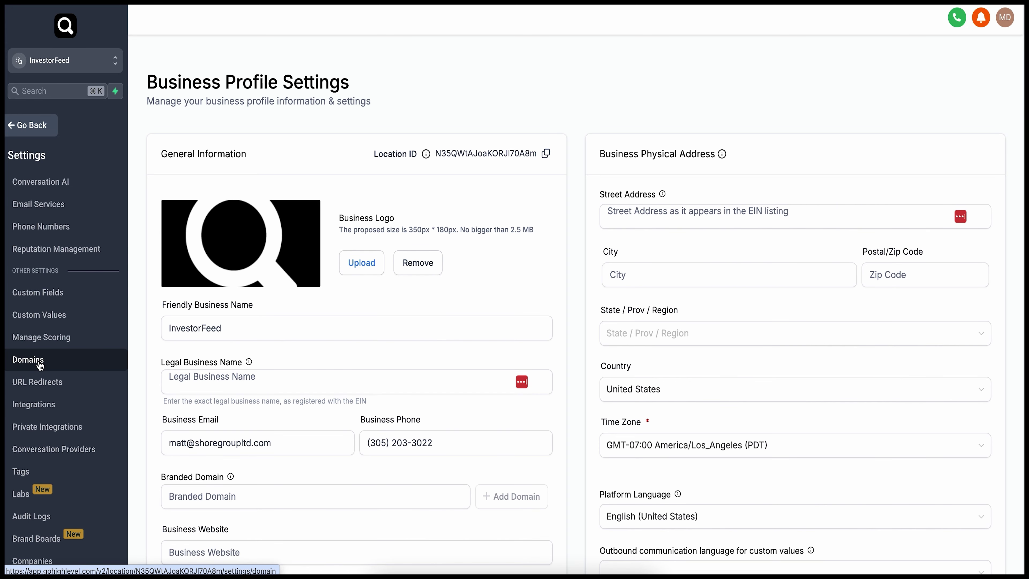
pyautogui.click(39, 365)
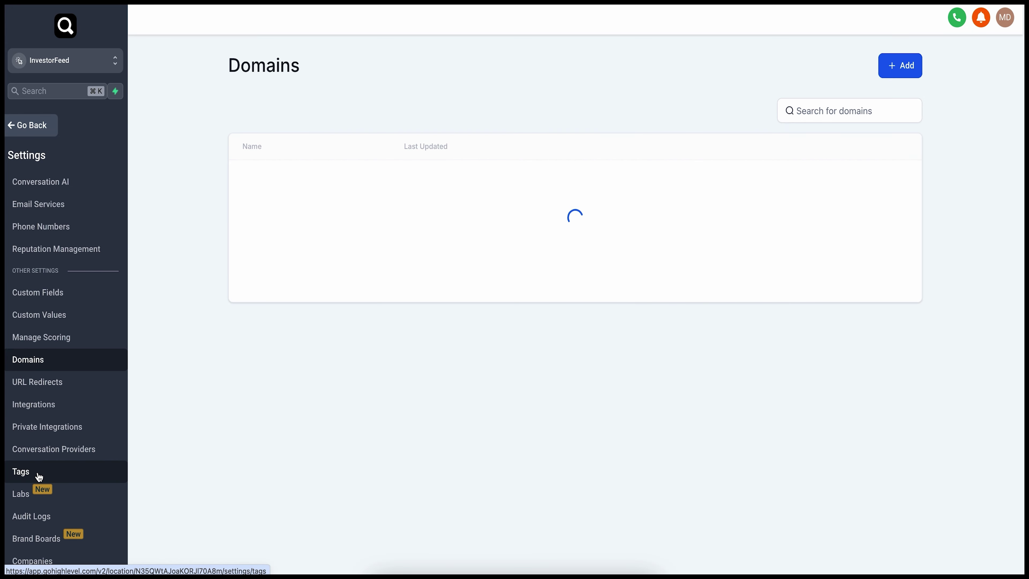
pyautogui.scroll(3, 63, 353)
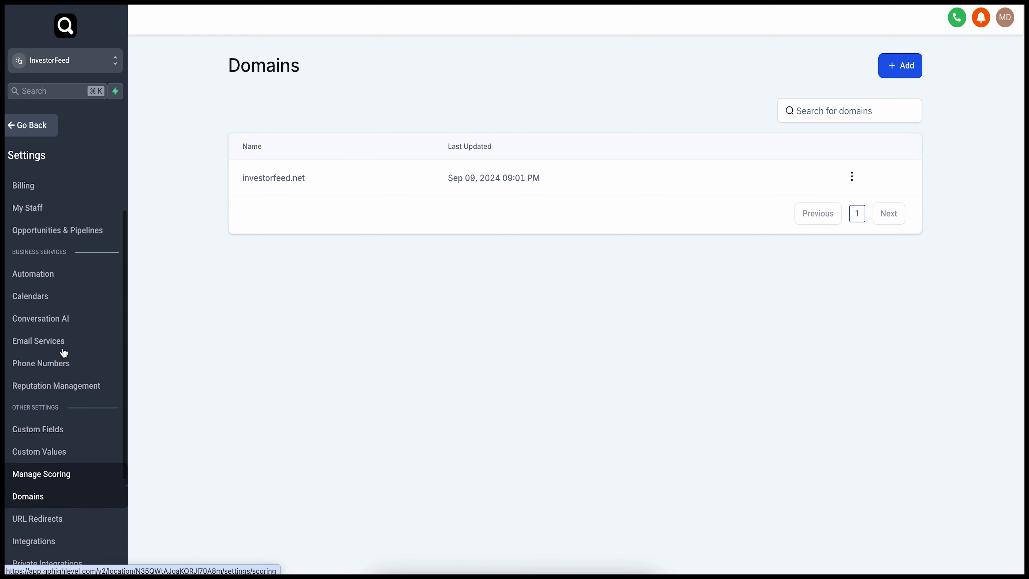
pyautogui.scroll(-3, 64, 351)
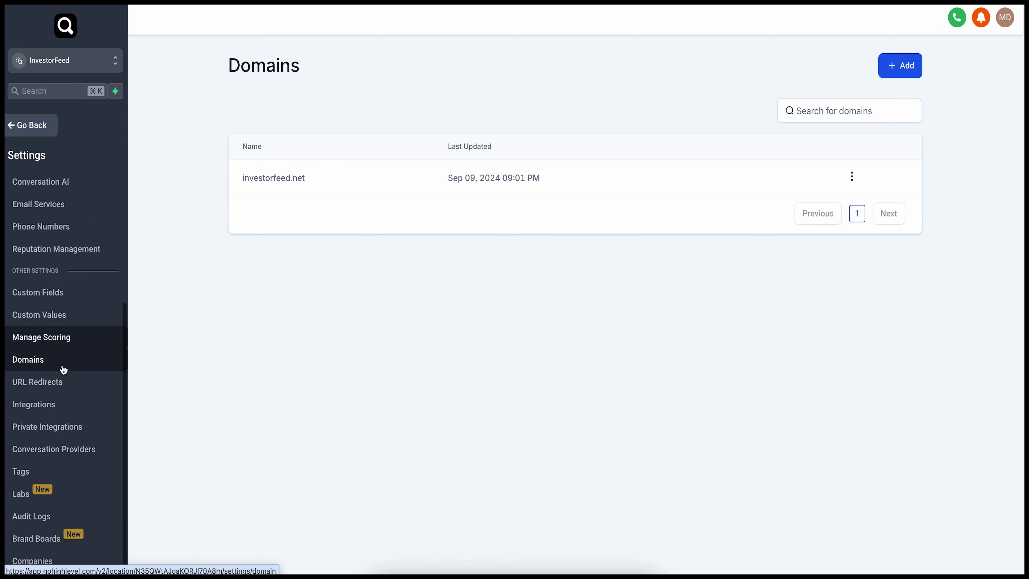
pyautogui.click(38, 408)
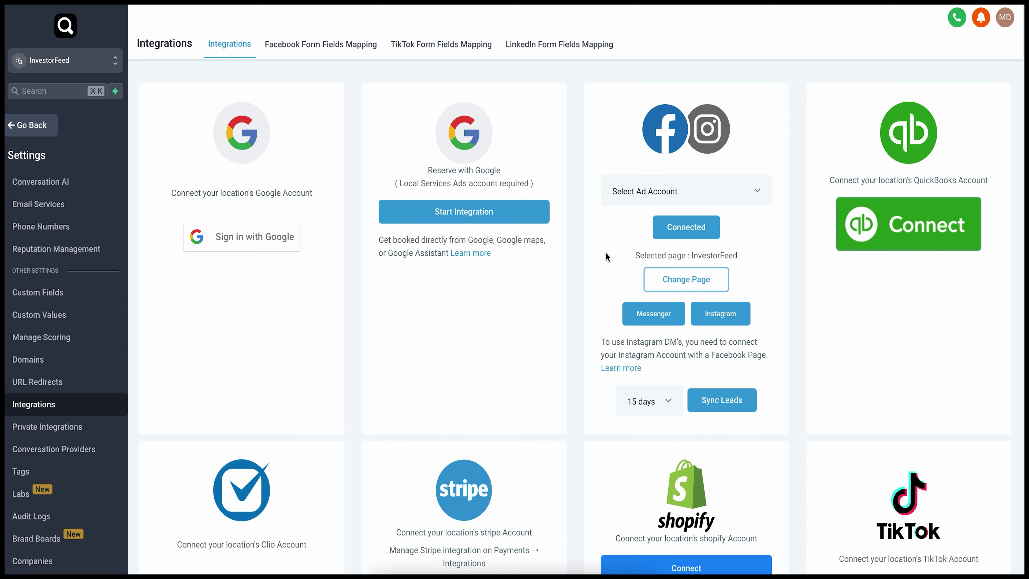
# Review the Facebook form field mapping of the untitled InvestorFeed form, including the accredited investor question, and close it without saving.
pyautogui.click(301, 52)
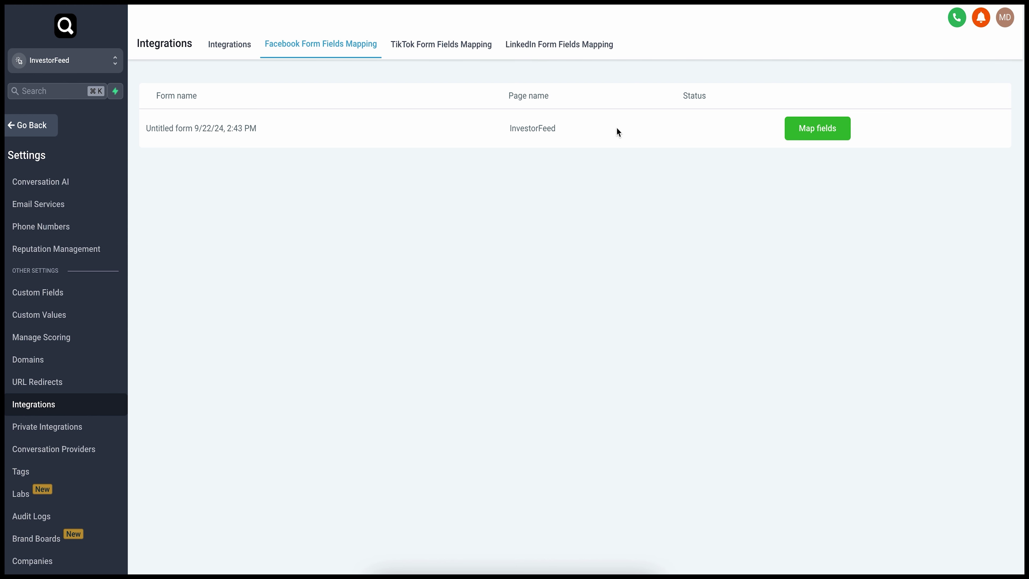
pyautogui.click(809, 135)
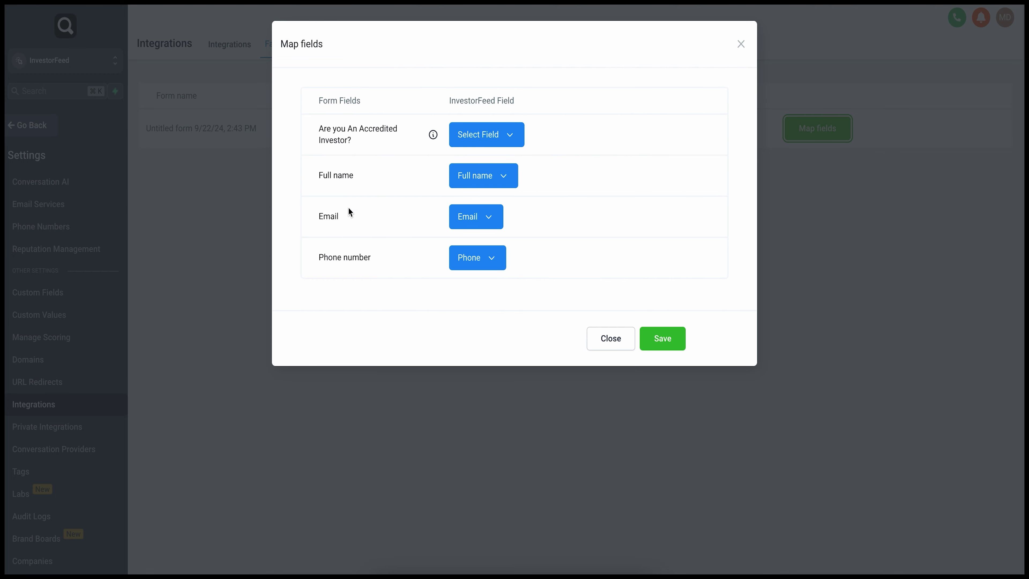
pyautogui.moveTo(321, 127); pyautogui.dragTo(357, 139)
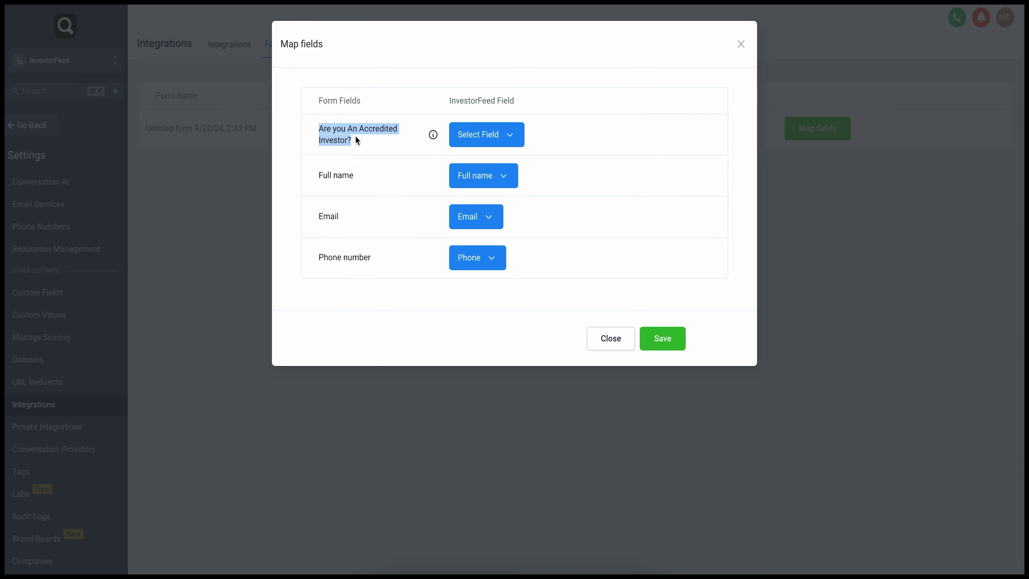
pyautogui.click(605, 339)
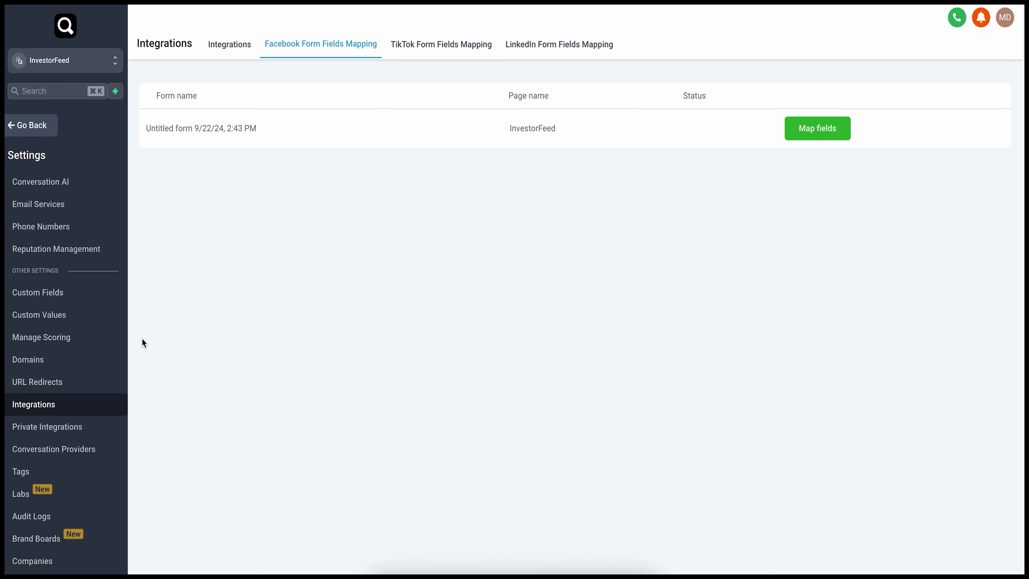
# Start a new custom field of the Dropdown (Single) type.
pyautogui.click(51, 293)
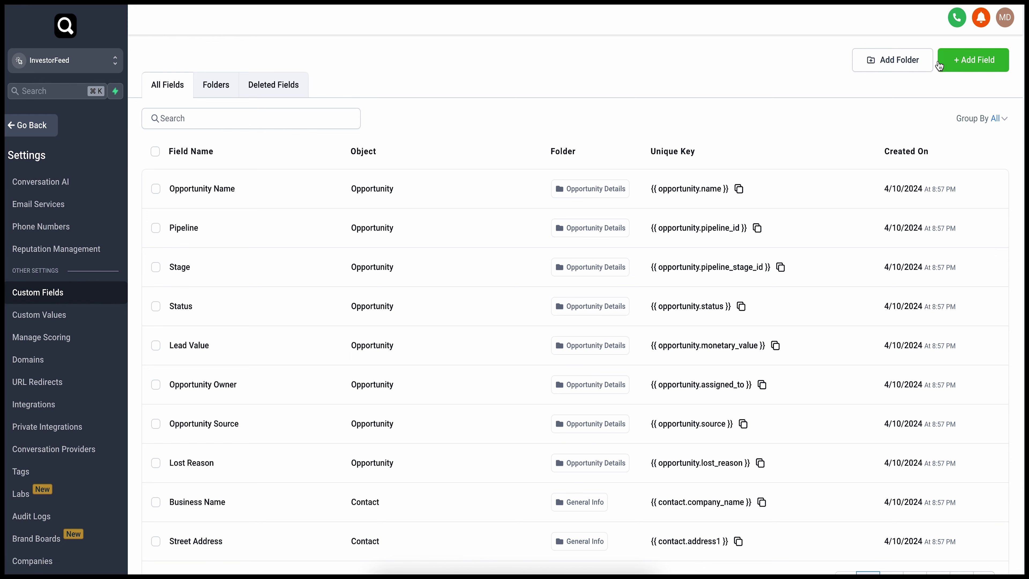
pyautogui.click(962, 62)
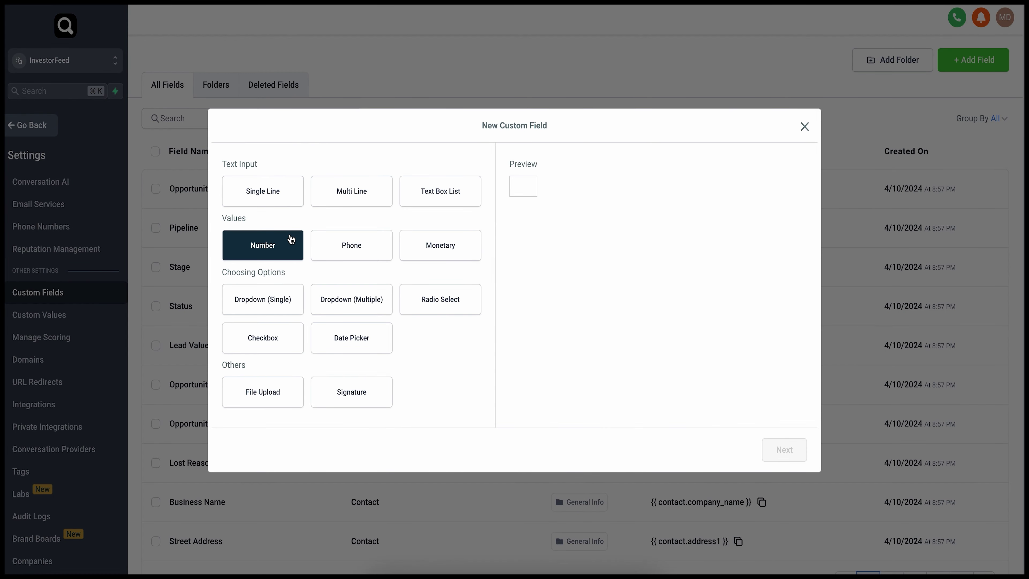
pyautogui.click(448, 253)
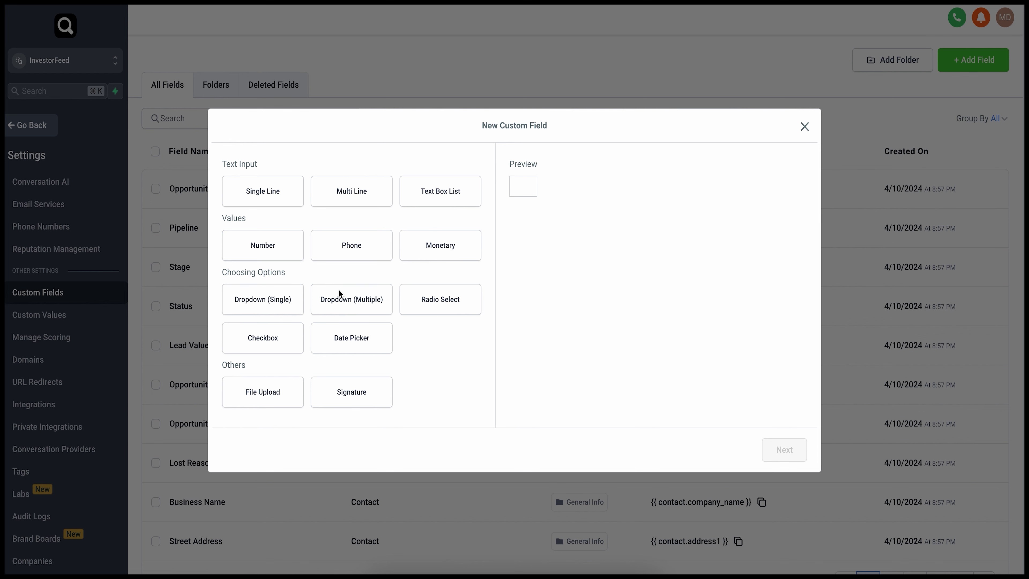
pyautogui.click(286, 302)
pyautogui.click(786, 441)
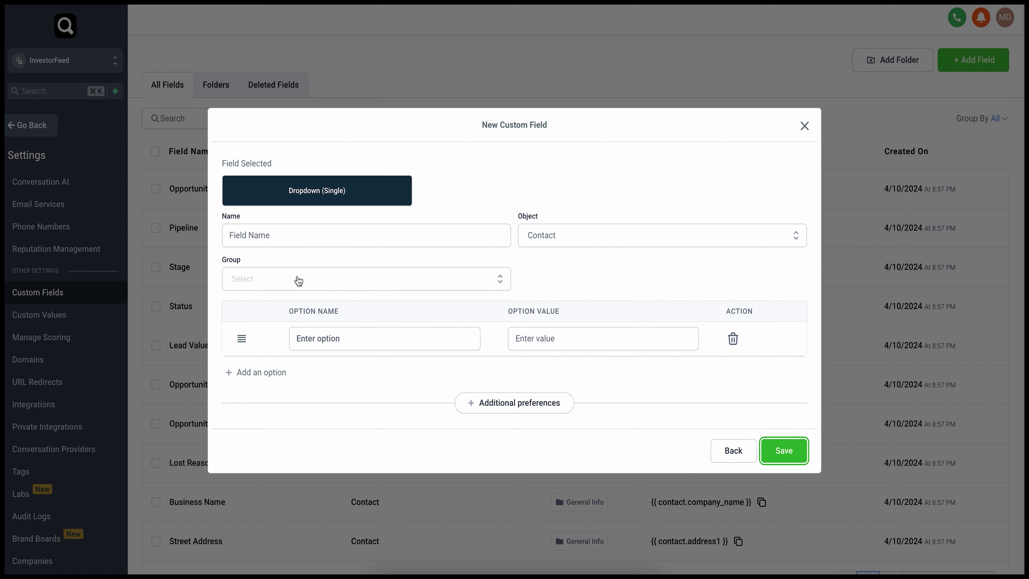
# Name the dropdown field "Are You An Accredited Investor?", give it the options Yes and No, and discard it without saving.
pyautogui.click(307, 237)
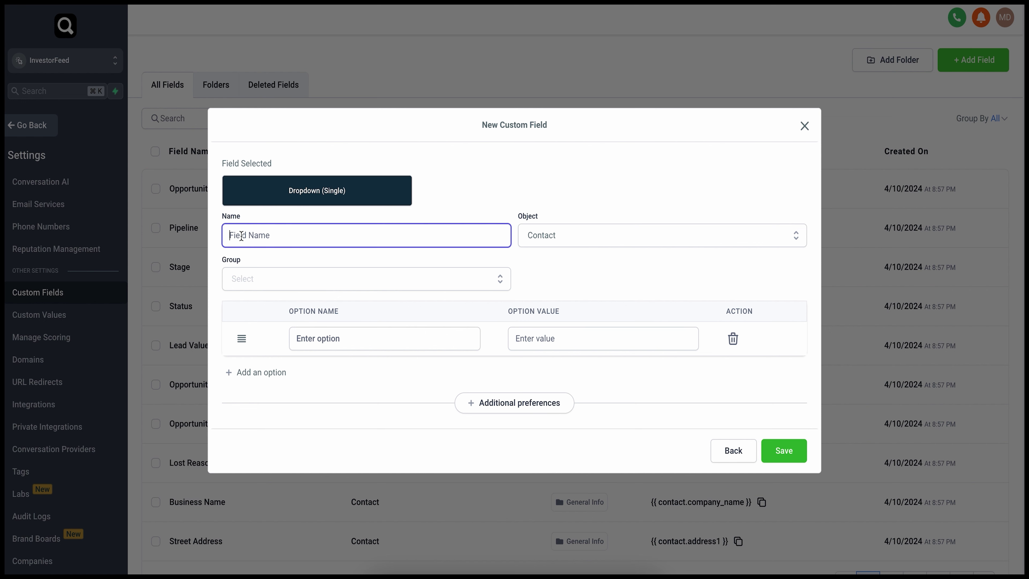
pyautogui.write('Are You An Accredited Investor?')
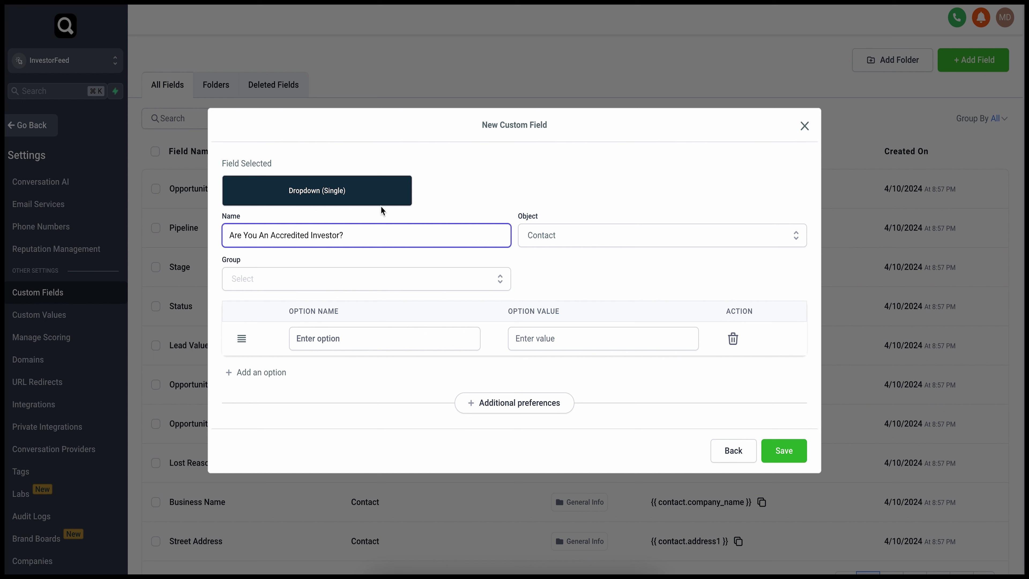
pyautogui.click(480, 207)
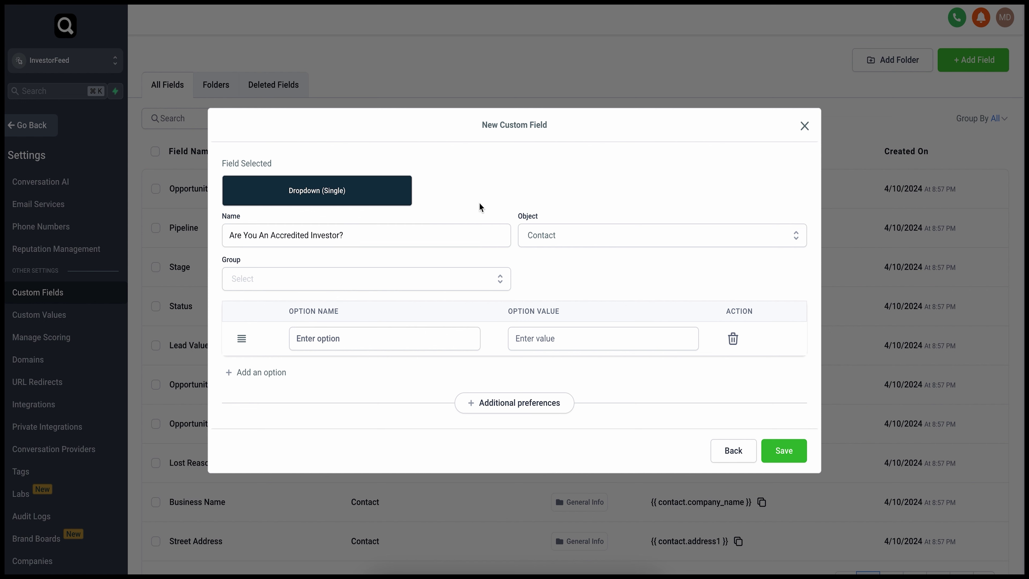
pyautogui.click(369, 339)
pyautogui.write('Yes')
pyautogui.click(283, 375)
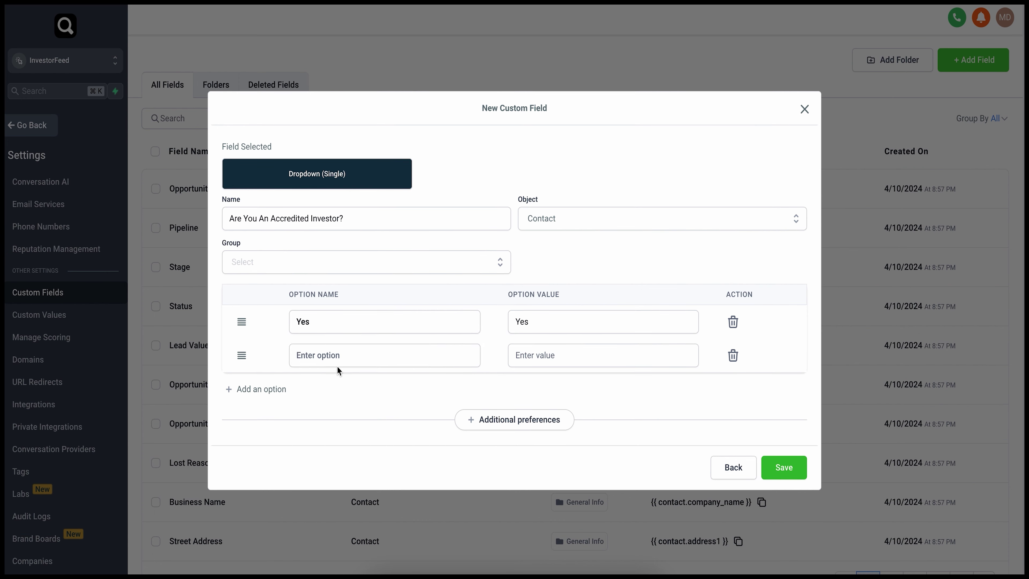
pyautogui.click(344, 356)
pyautogui.write('No')
pyautogui.click(375, 468)
pyautogui.click(805, 109)
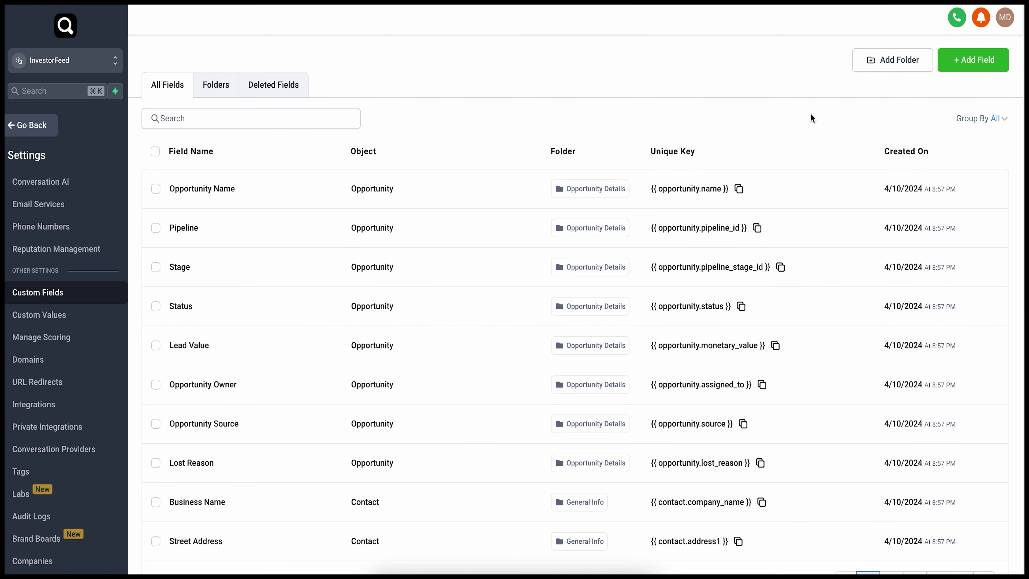
pyautogui.scroll(-1, 403, 416)
pyautogui.scroll(1, 403, 417)
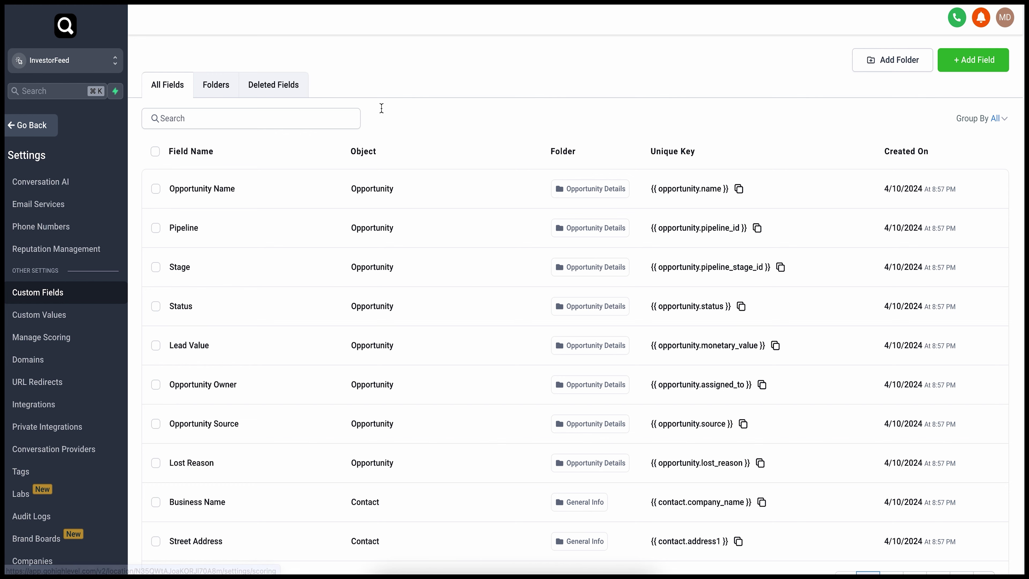
pyautogui.click(984, 60)
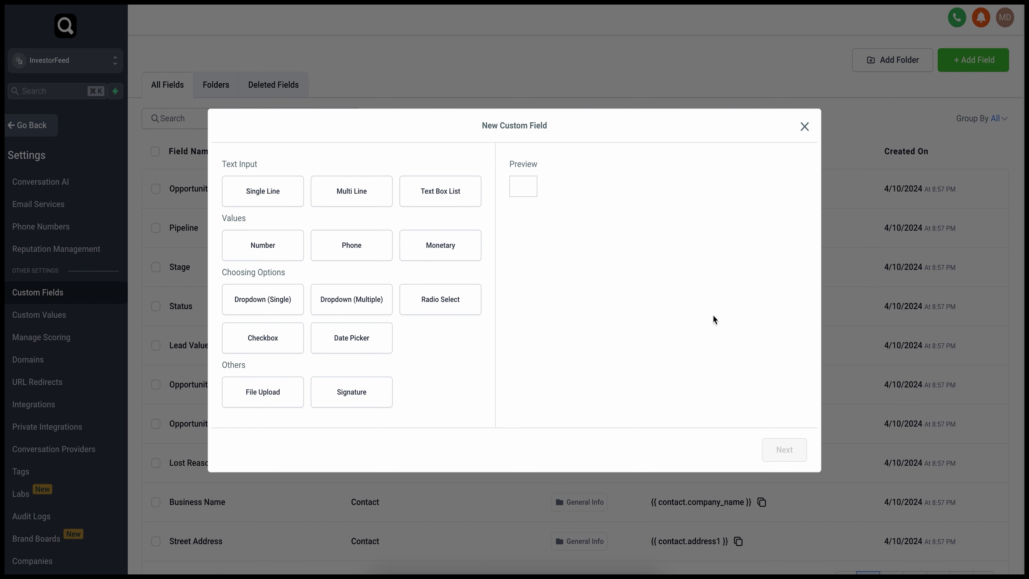
pyautogui.click(804, 127)
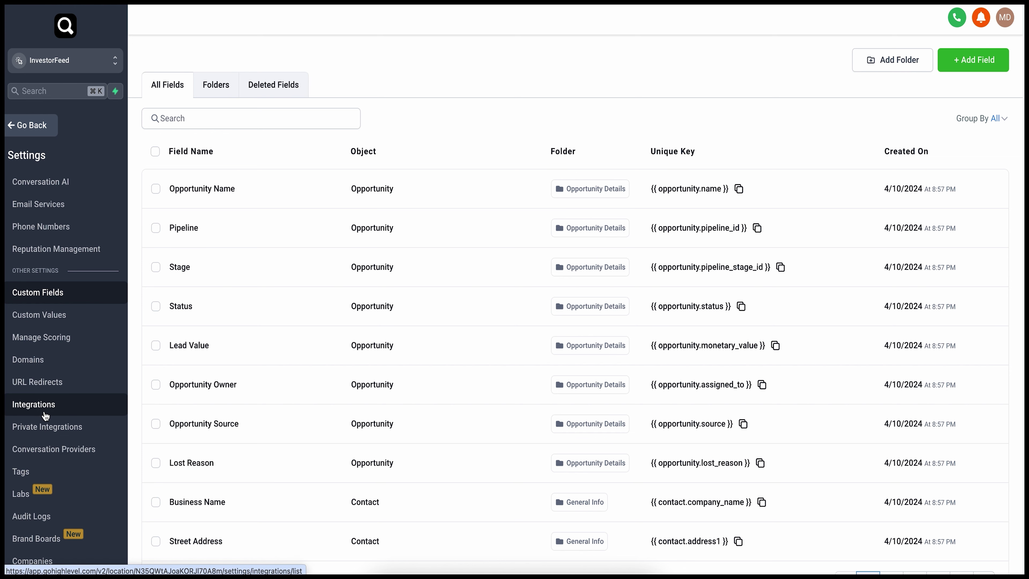
# Open the field mapping of the untitled InvestorFeed form under the Integrations settings' Facebook form mappings.
pyautogui.click(39, 134)
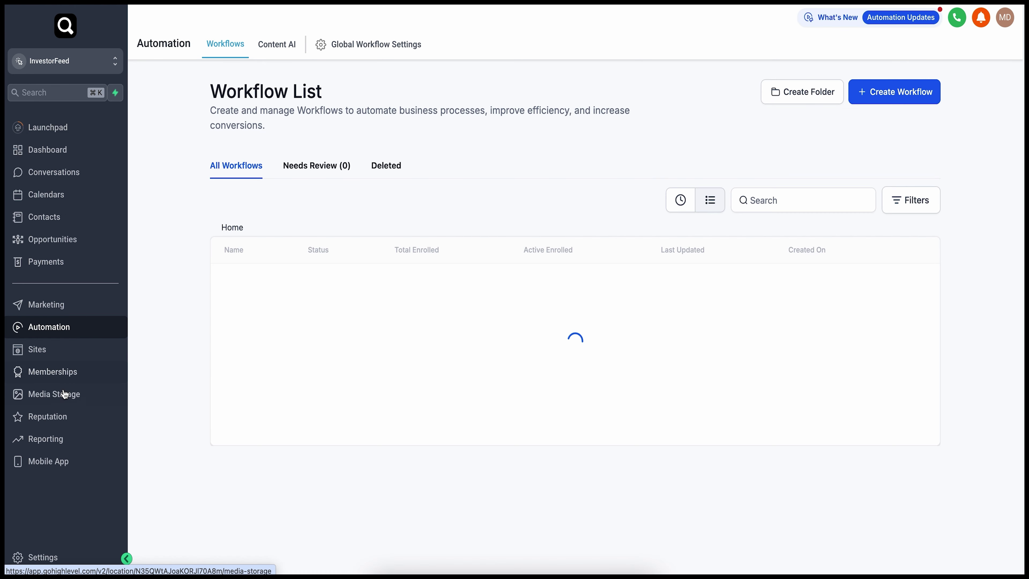
pyautogui.click(43, 558)
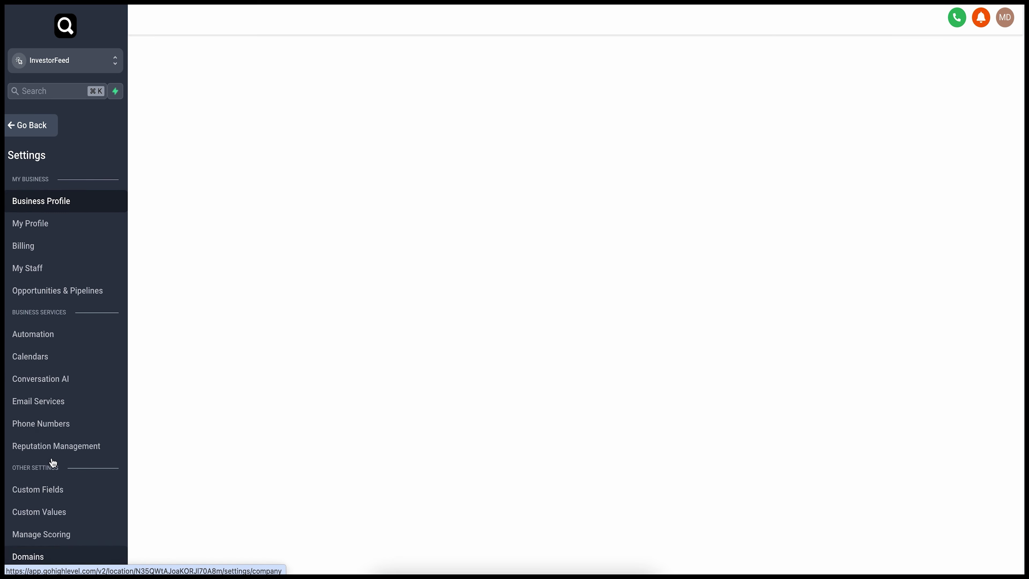
pyautogui.scroll(-5, 51, 457)
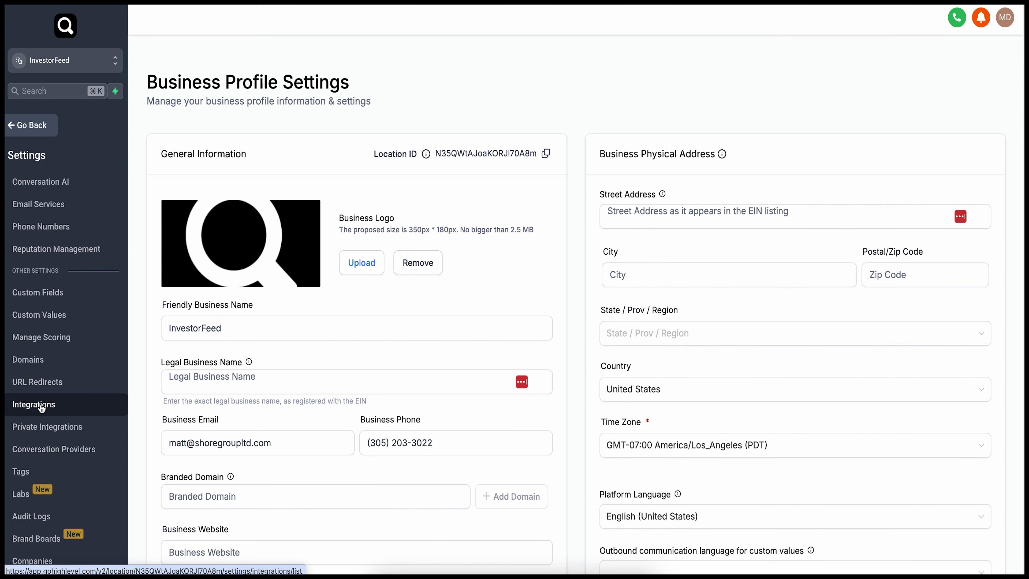
pyautogui.click(42, 405)
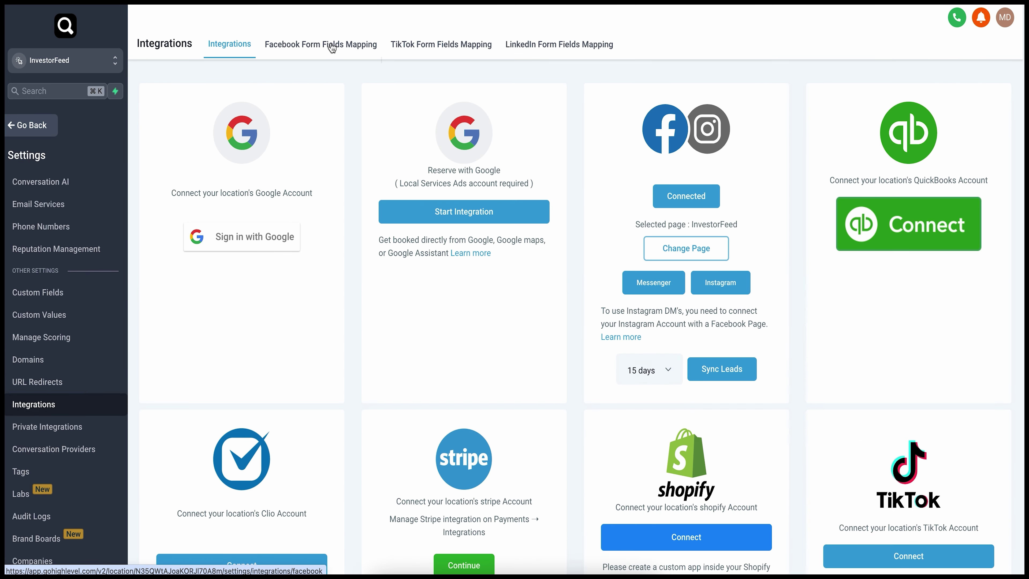
pyautogui.click(333, 45)
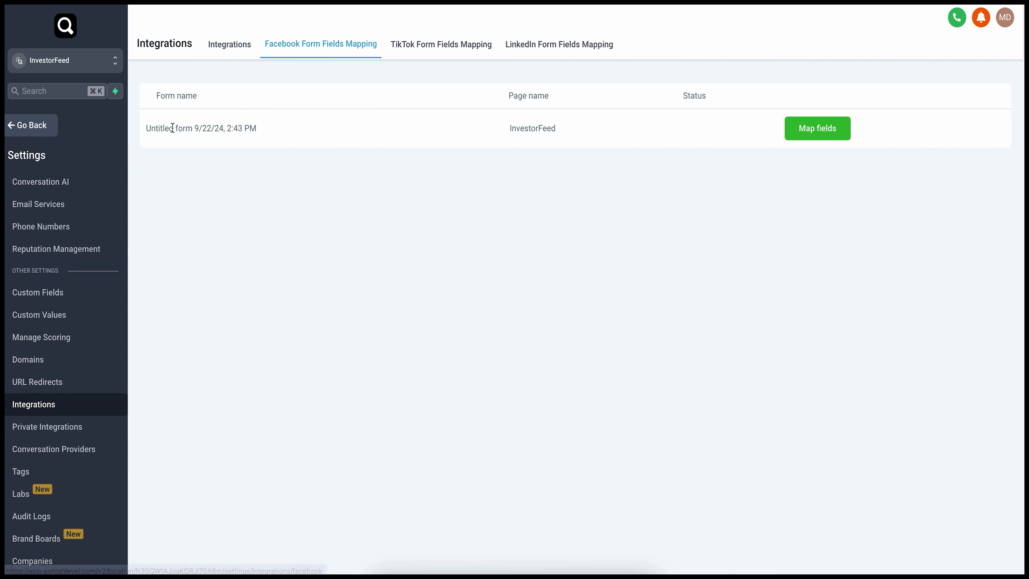
pyautogui.click(814, 128)
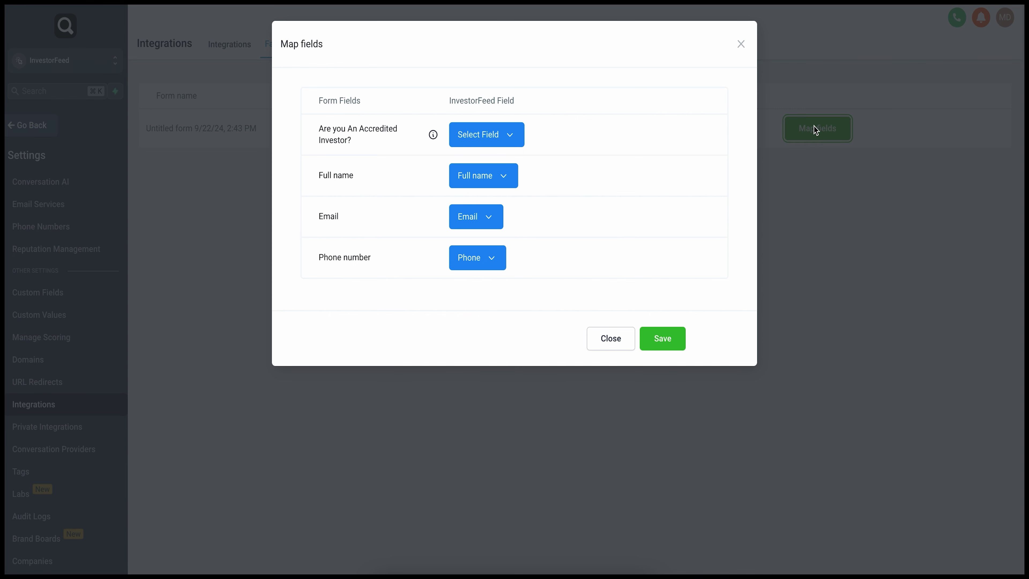
# Map the form's accredited investor question to the accredited investor field with the $200k+/year income or $1m+ net worth wording, and close without saving.
pyautogui.click(485, 136)
pyautogui.scroll(-5, 498, 223)
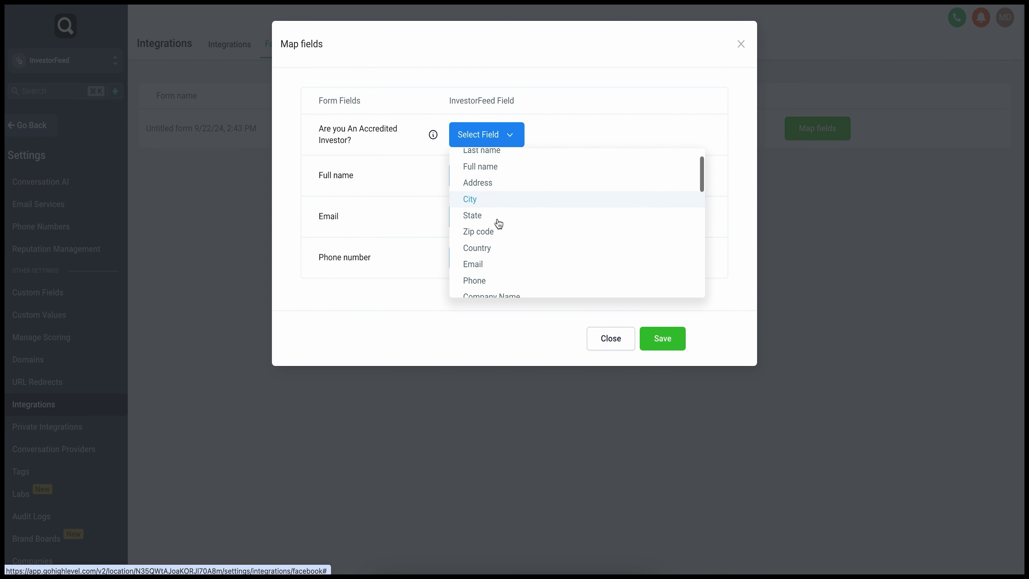
pyautogui.scroll(-2, 498, 223)
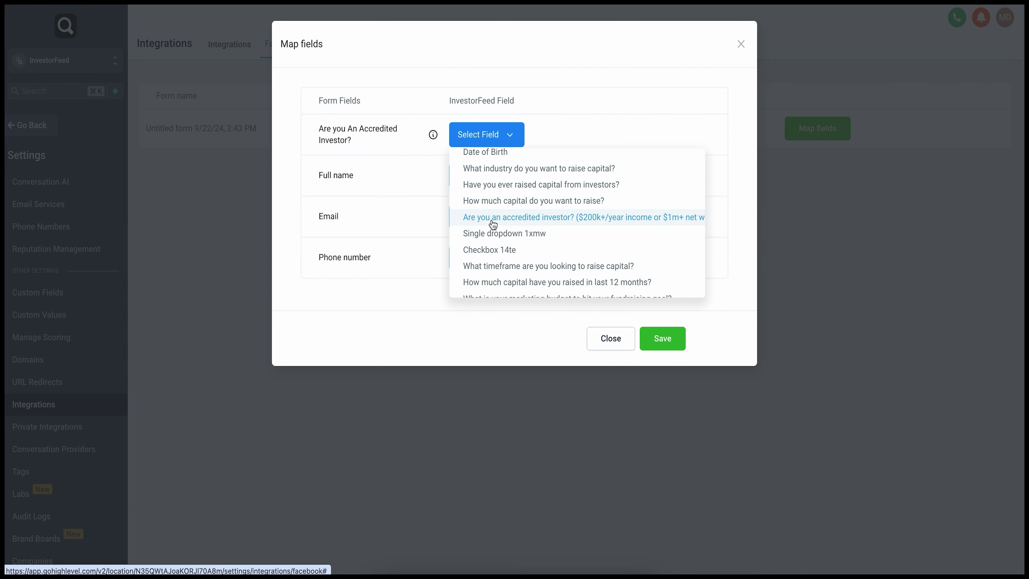
pyautogui.click(513, 222)
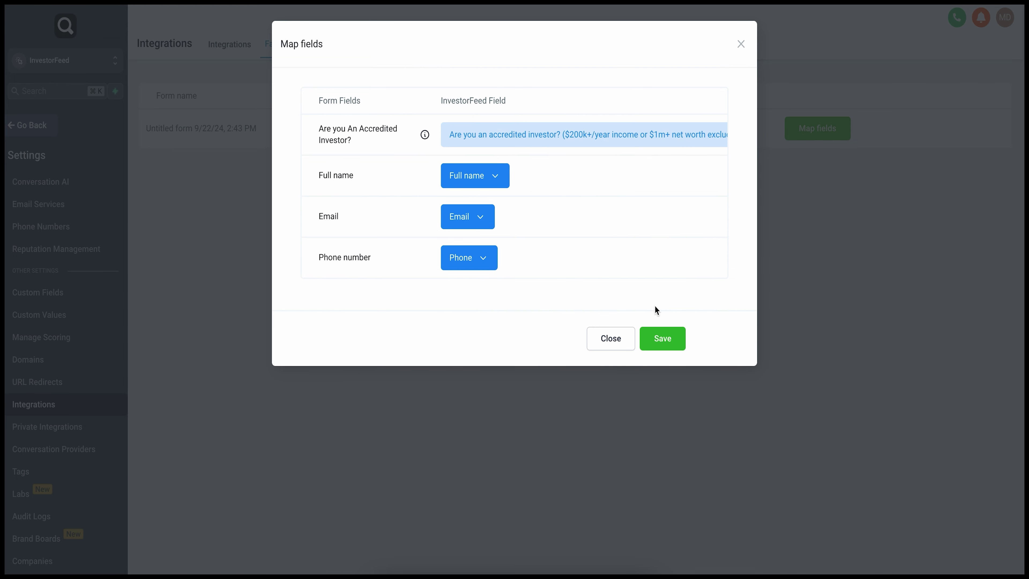
pyautogui.click(741, 44)
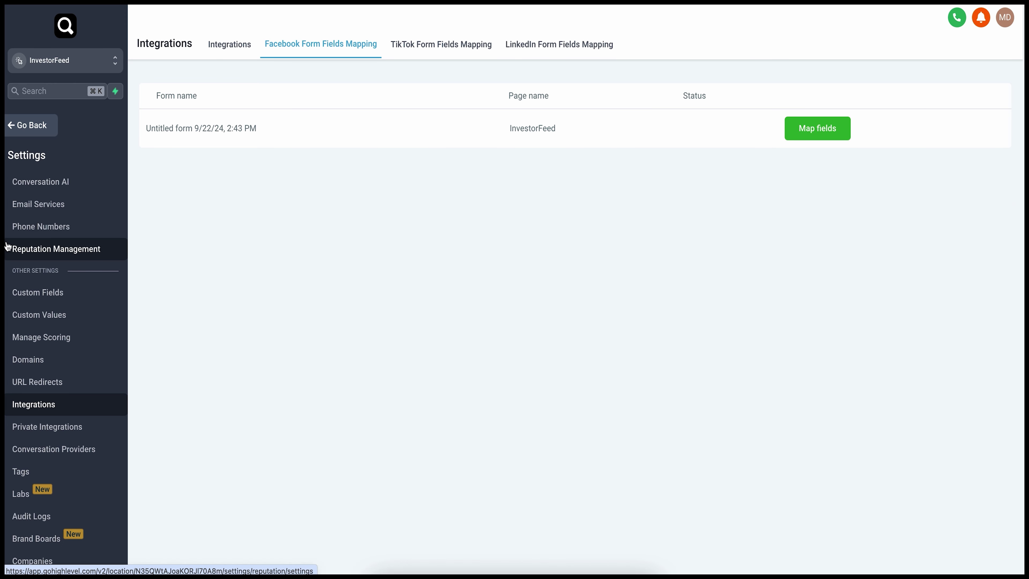
# Open the Add To Pipeline (New Leads) workflow from the Digital Fundraising OS Templates folder.
pyautogui.click(38, 126)
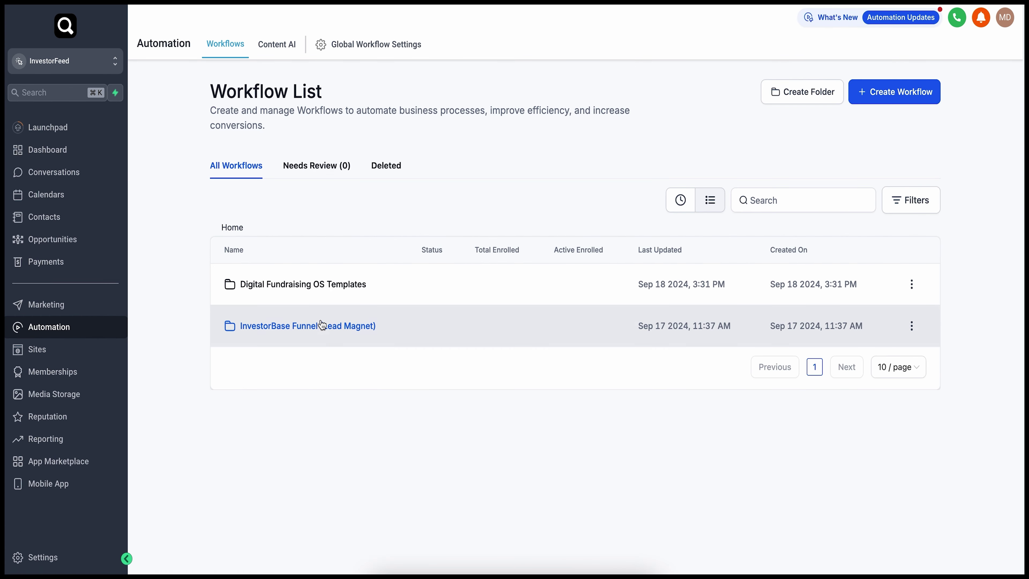
pyautogui.click(316, 285)
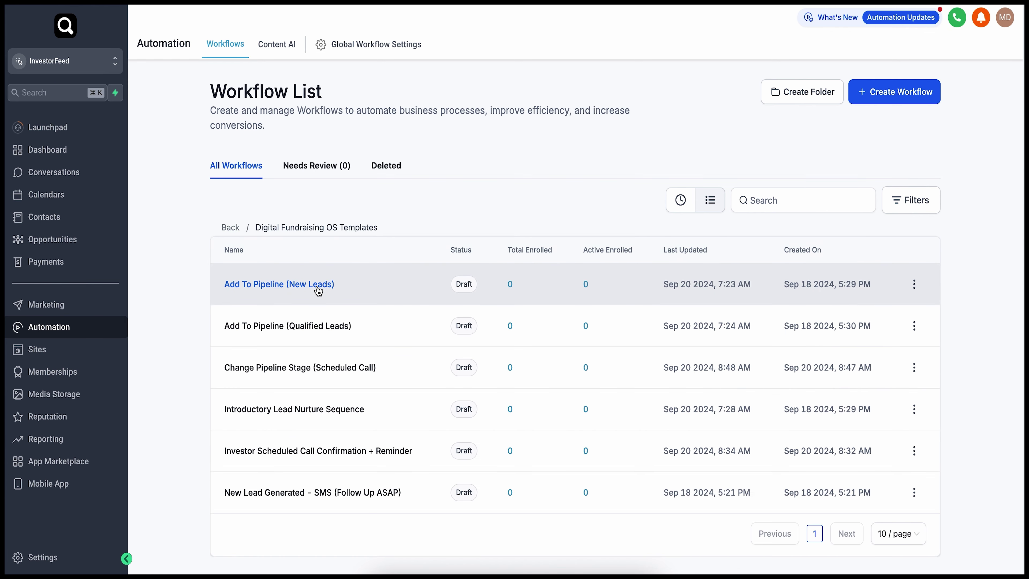
pyautogui.click(297, 289)
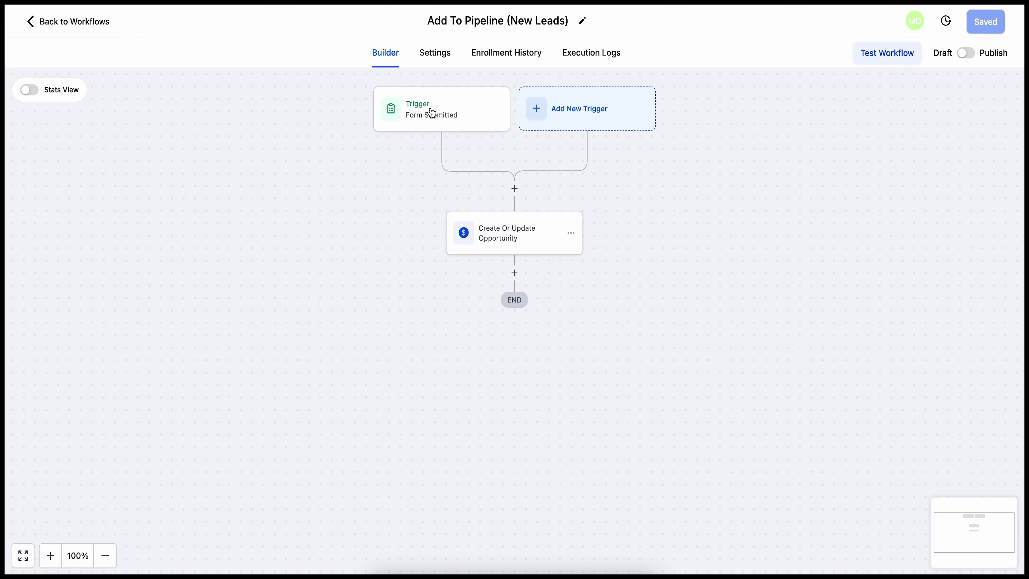
# Change the workflow's Form Submitted trigger to Facebook lead form submitted.
pyautogui.click(431, 113)
pyautogui.click(612, 180)
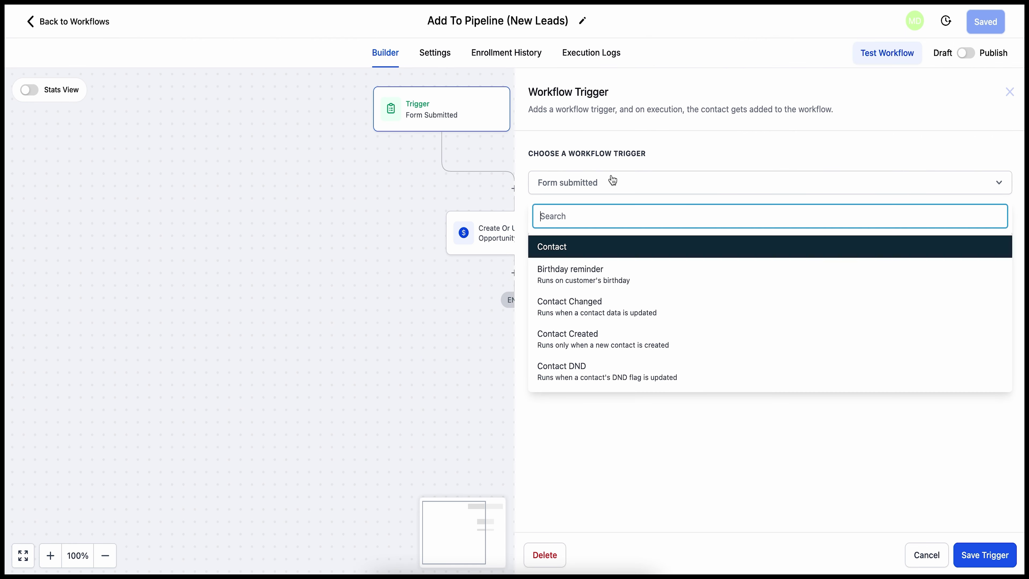
pyautogui.write('face')
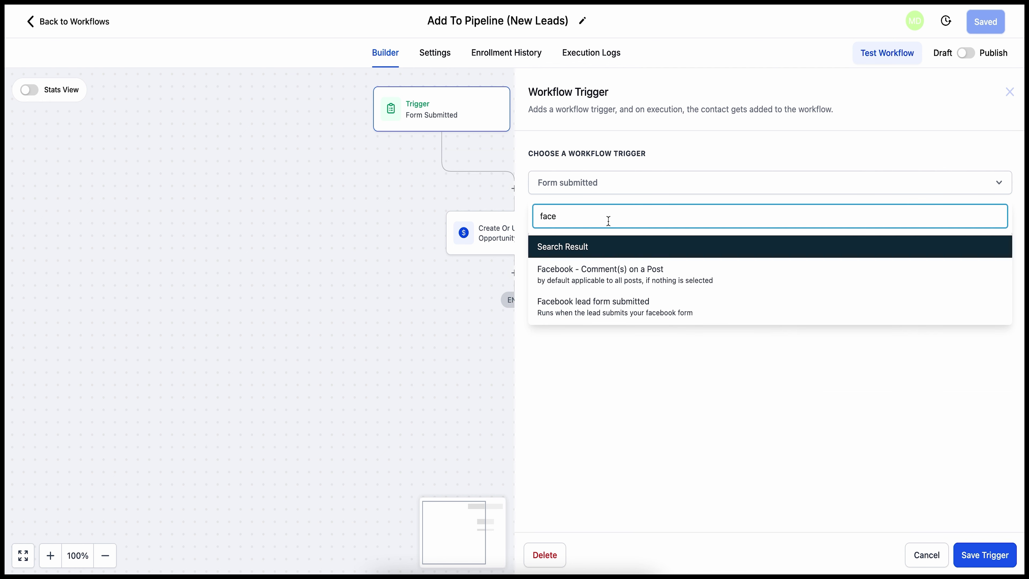
pyautogui.click(594, 305)
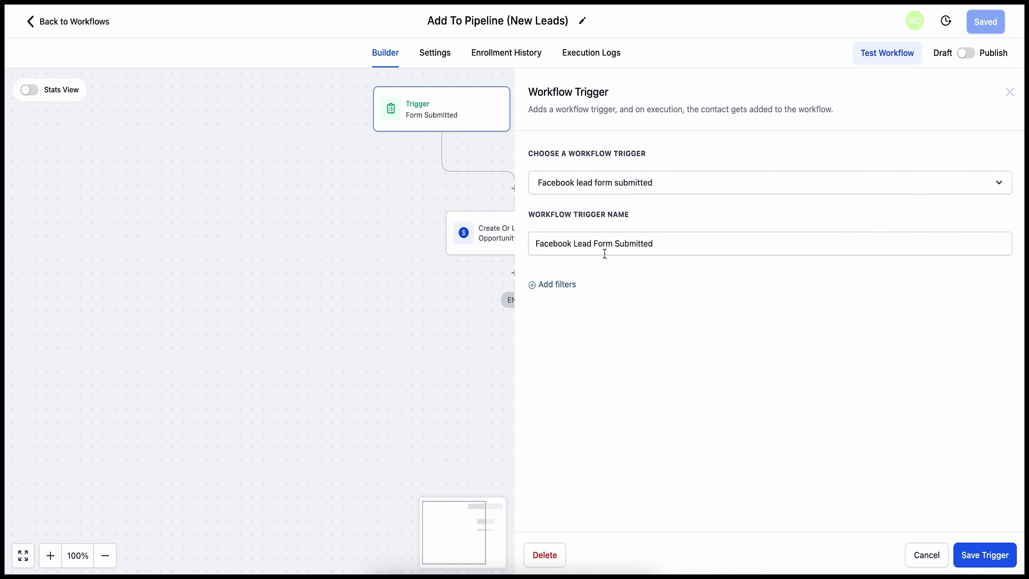
# Add an In Form filter for "Untitled form 9/22/24, 2:43 PM" to the trigger and save the trigger.
pyautogui.click(561, 287)
pyautogui.click(584, 305)
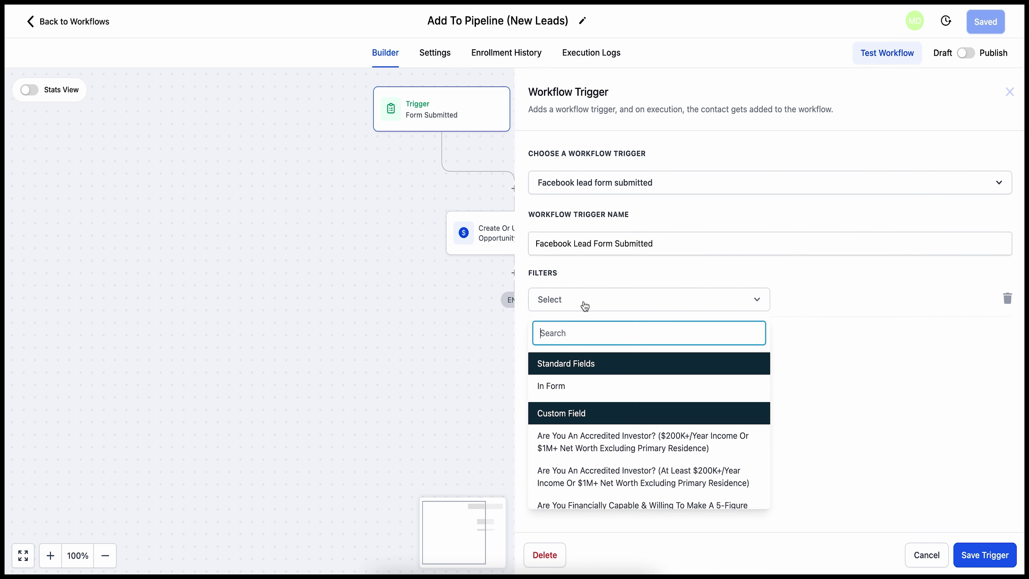
pyautogui.click(583, 387)
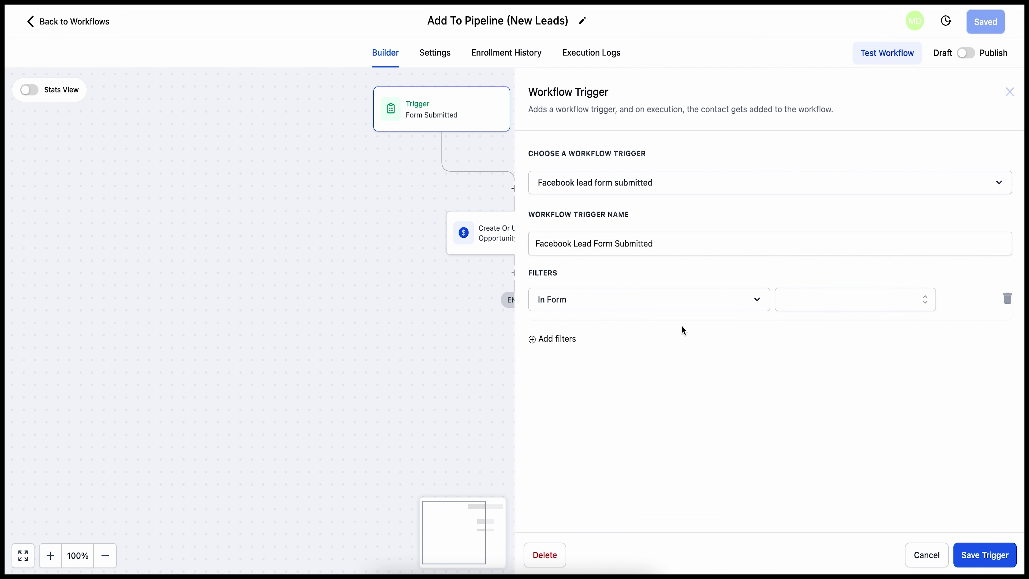
pyautogui.click(819, 302)
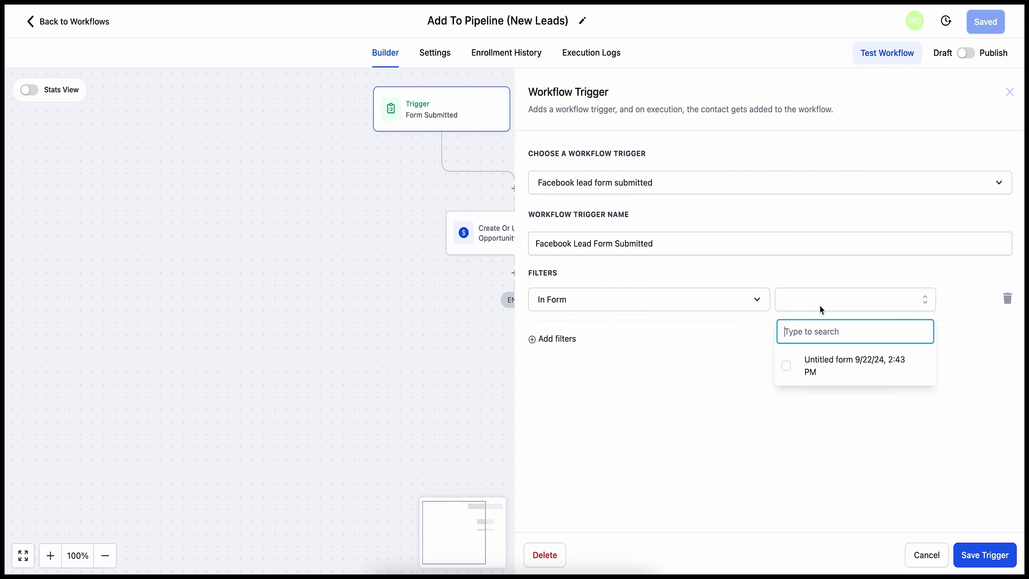
pyautogui.click(786, 366)
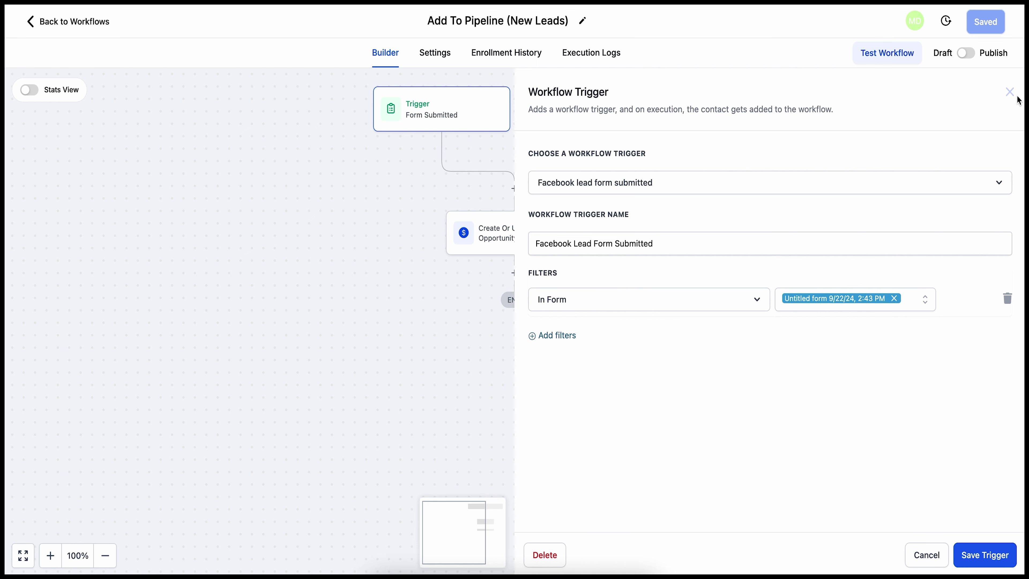
pyautogui.click(971, 558)
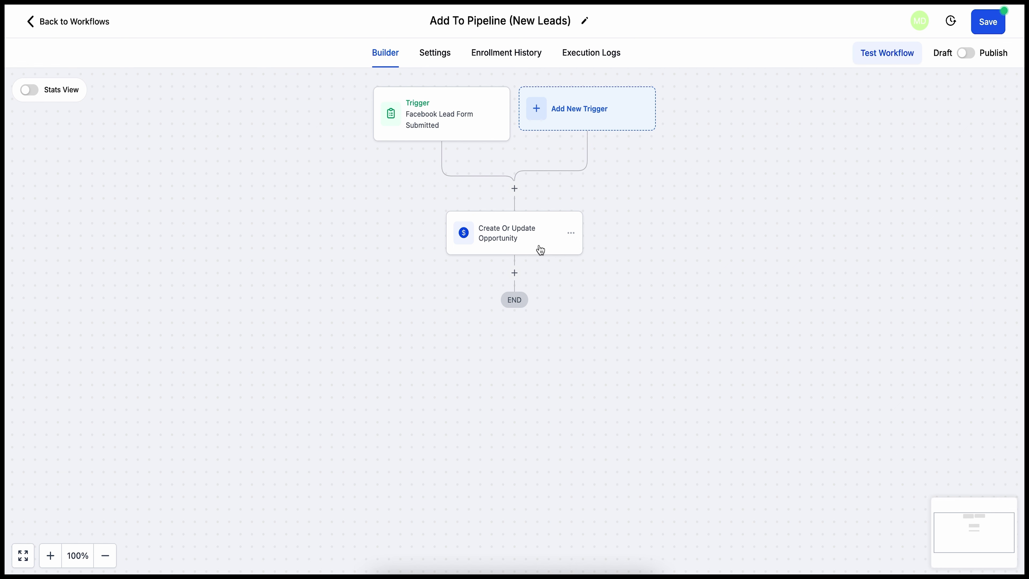
# Review the settings of the Facebook lead form trigger and of the Create Or Update Opportunity action.
pyautogui.click(428, 121)
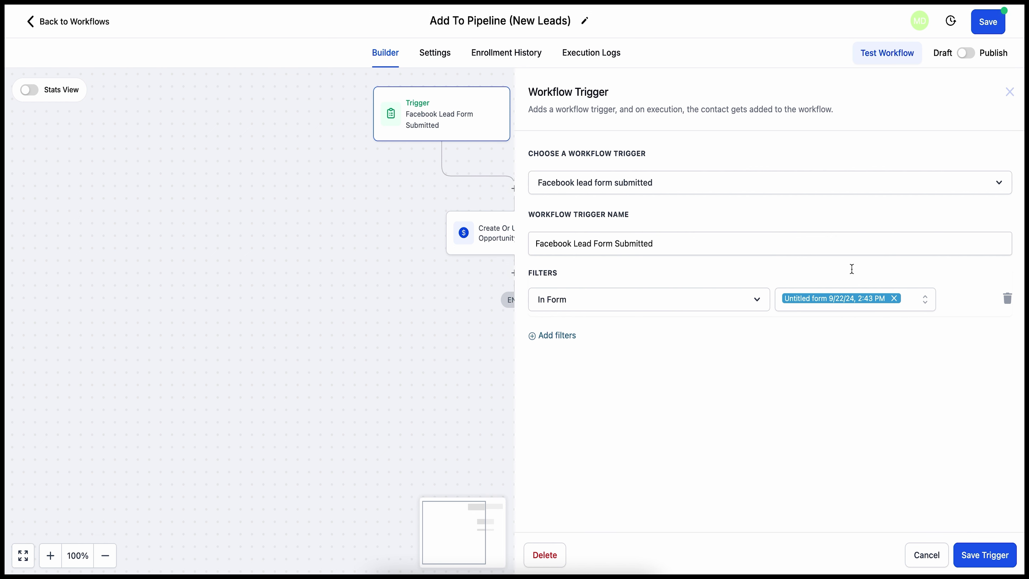
pyautogui.click(1009, 92)
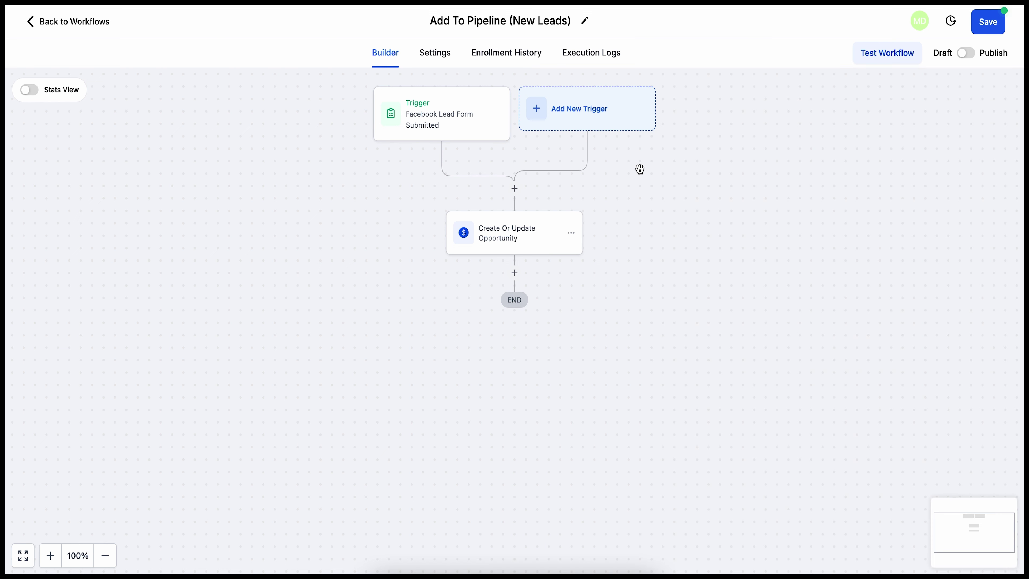
pyautogui.click(525, 240)
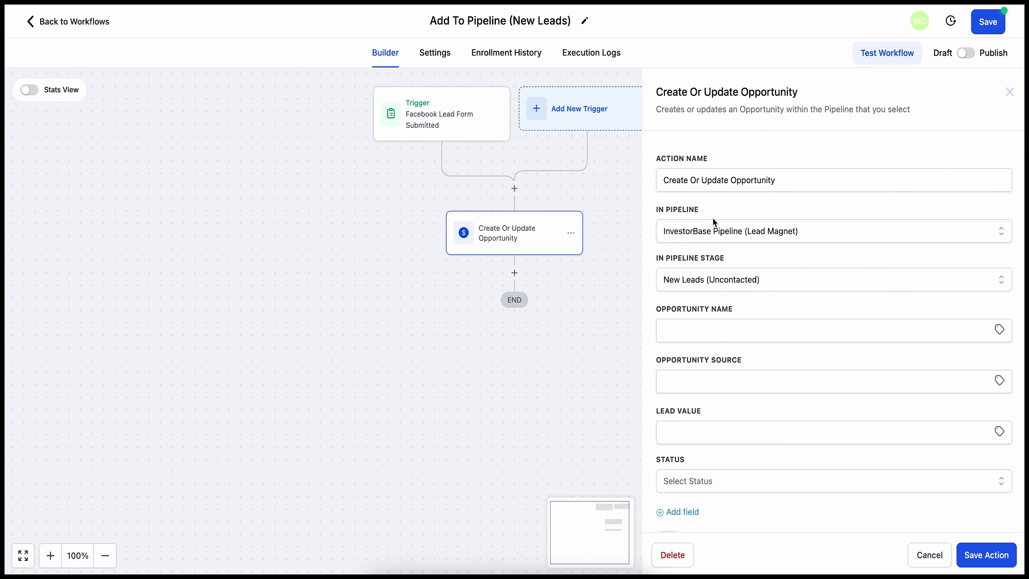
pyautogui.click(702, 180)
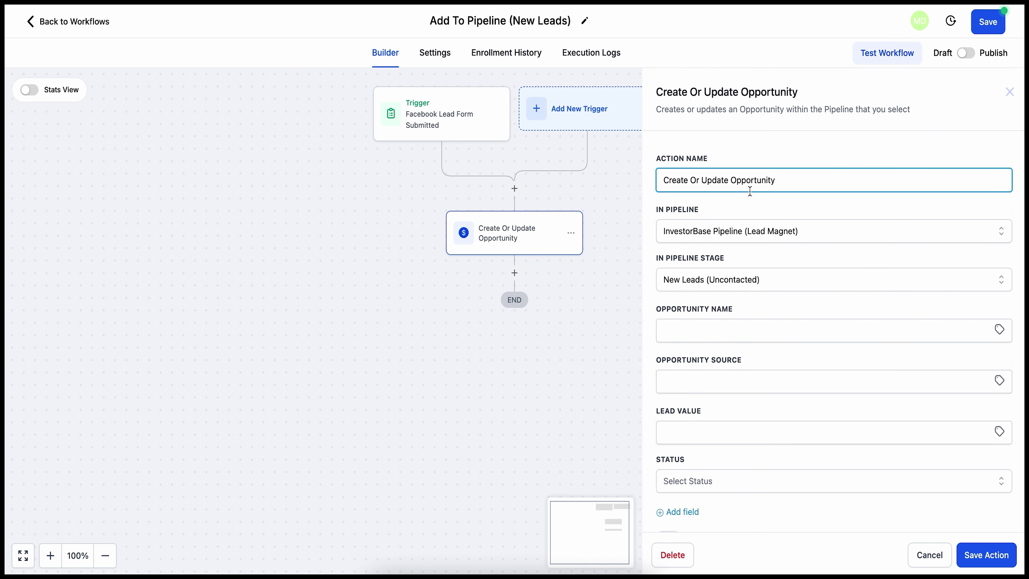
pyautogui.click(561, 185)
# Start inserting a Create/Update Opportunity action directly below the trigger and discard it.
pyautogui.click(515, 188)
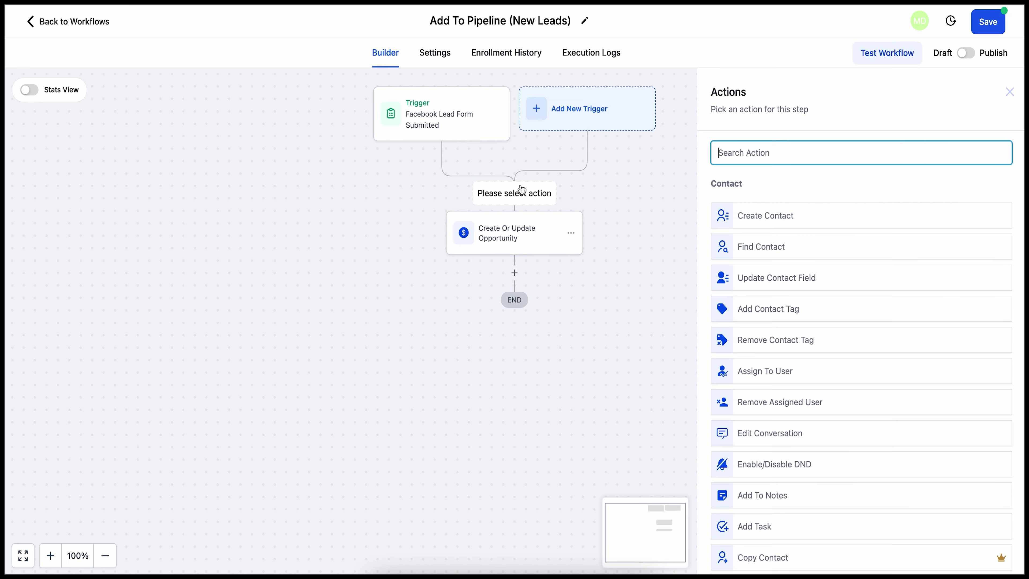
pyautogui.write('opp')
pyautogui.press('BackSpace')
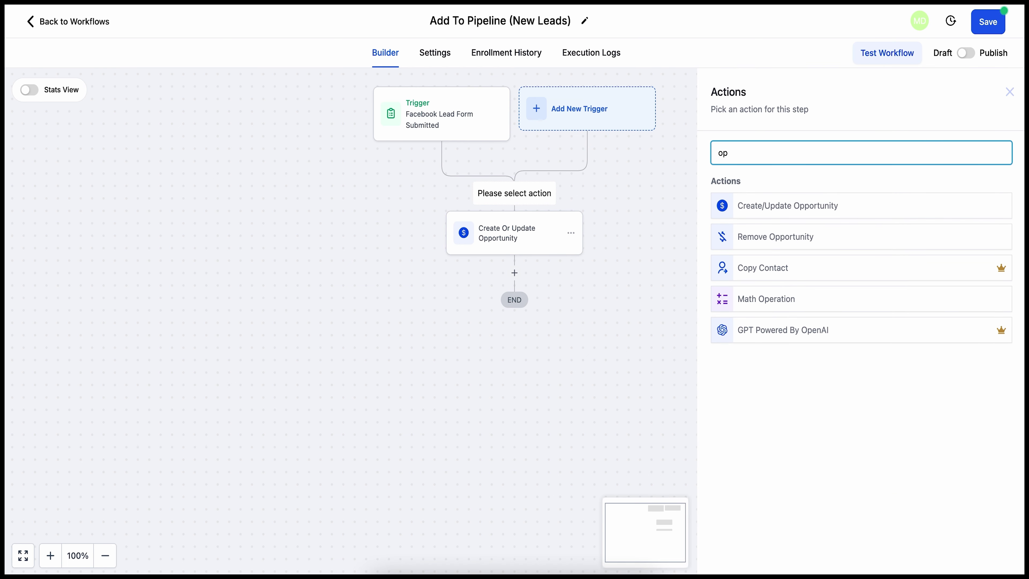
pyautogui.write('p')
pyautogui.click(772, 216)
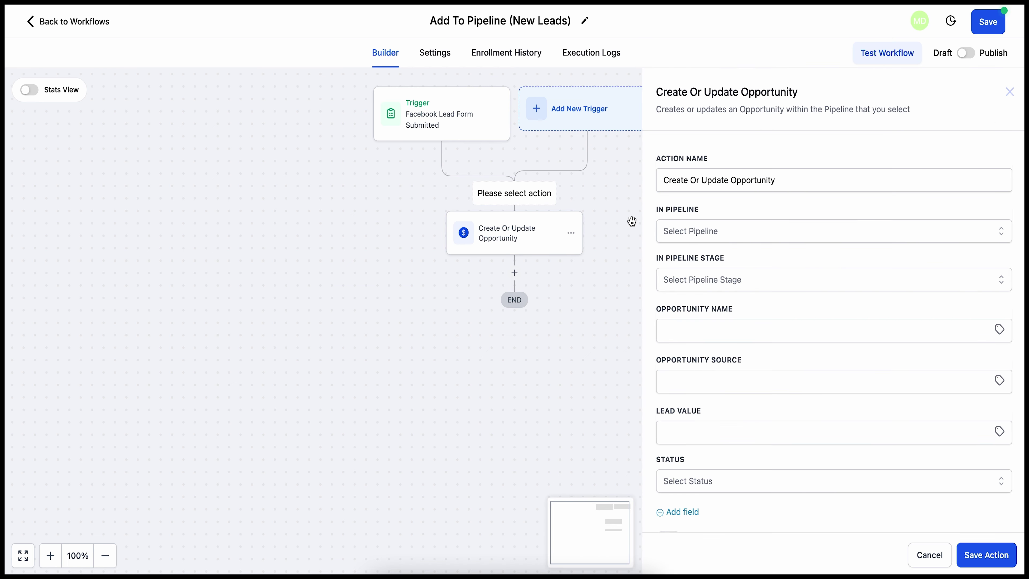
pyautogui.click(605, 237)
# Set the existing opportunity action's pipeline to Fort Worth Multifamily Prospects and its stage to New Leads (Uncontacted).
pyautogui.click(552, 243)
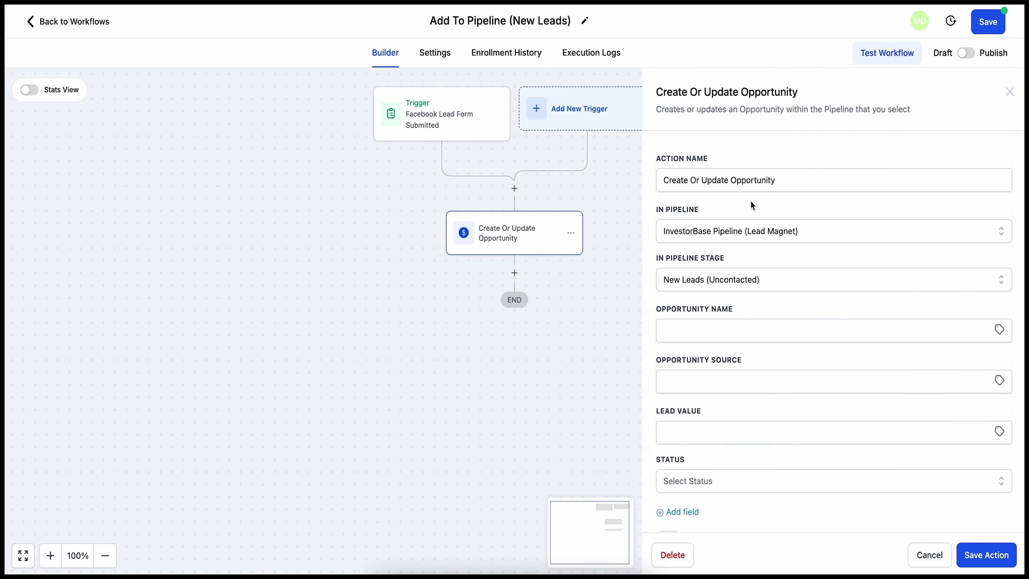
pyautogui.click(694, 231)
pyautogui.click(696, 285)
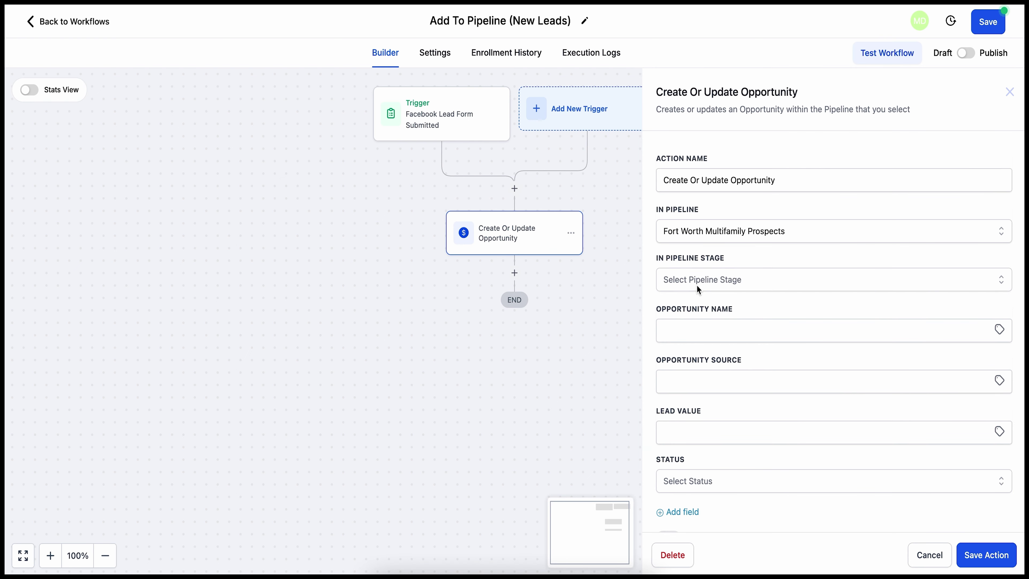
pyautogui.click(718, 279)
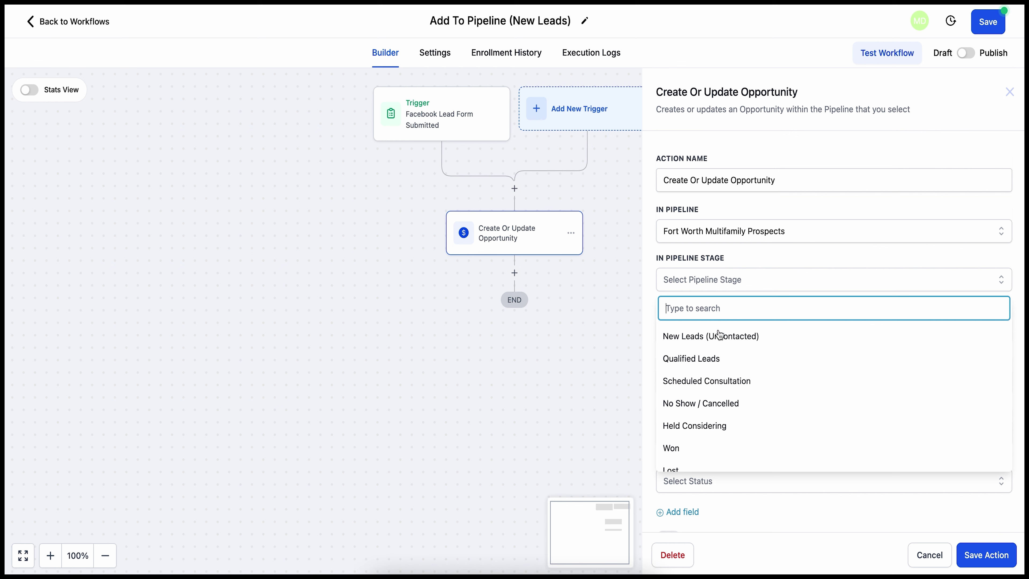
pyautogui.click(731, 343)
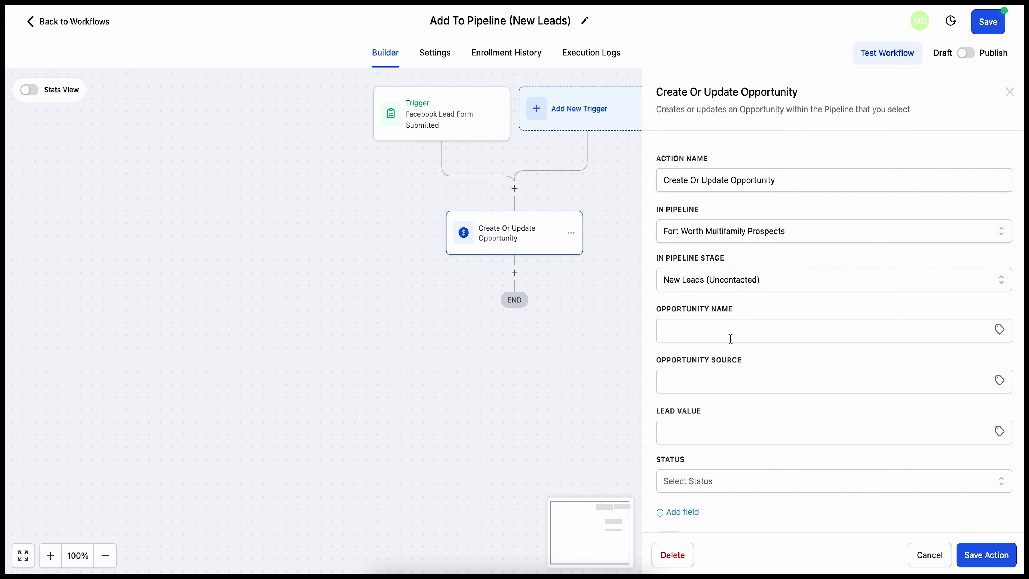
# Set the opportunity name to the contact's name custom value, {{contact.name}}.
pyautogui.click(710, 333)
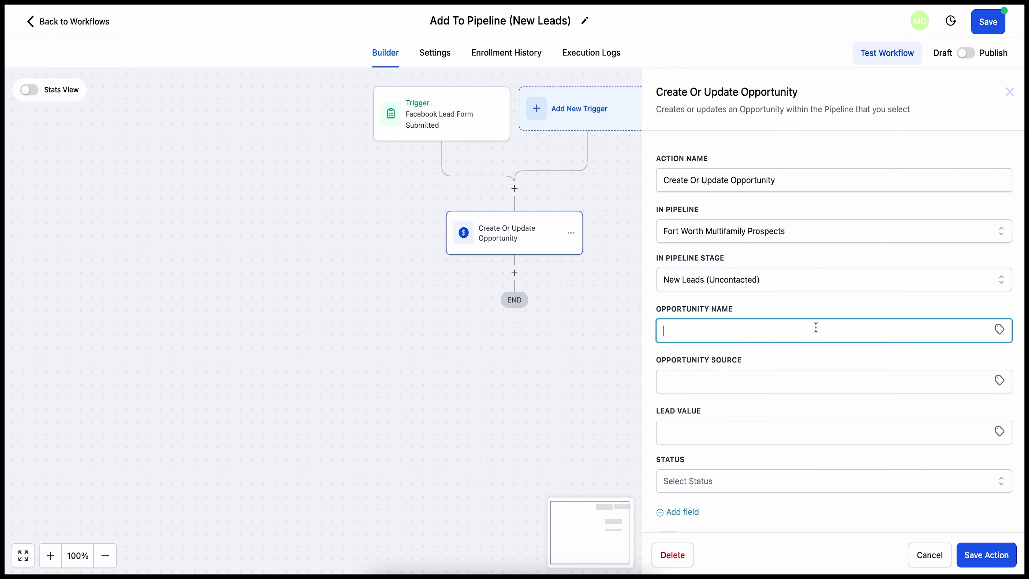
pyautogui.click(998, 330)
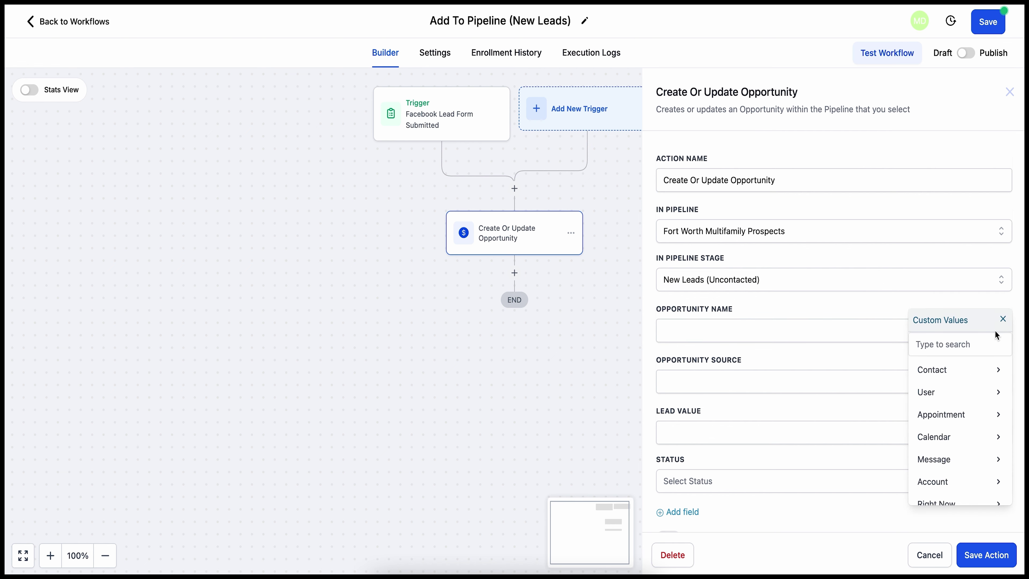
pyautogui.click(939, 376)
pyautogui.click(938, 371)
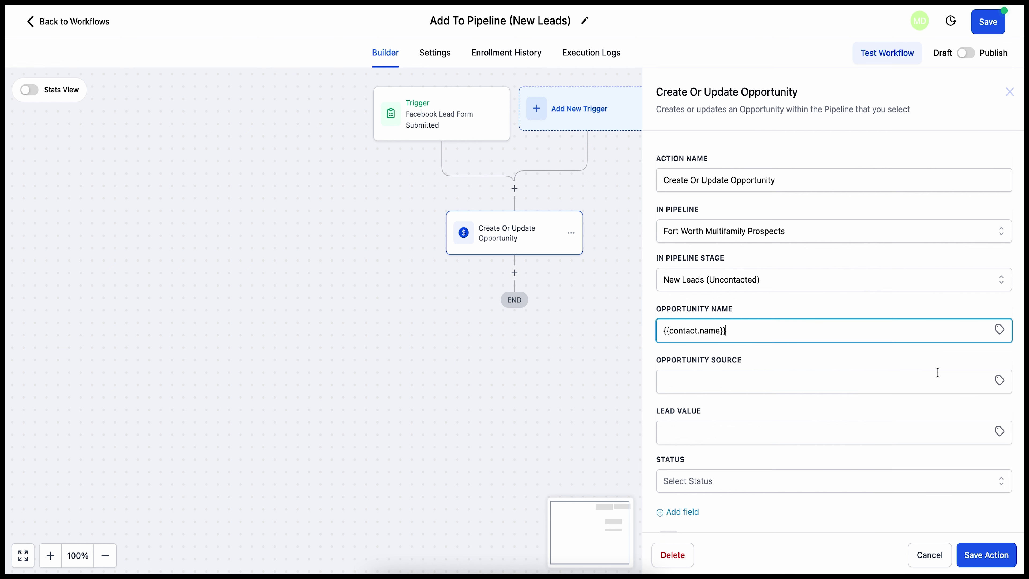
# Set the action's opportunity source to Facebook Instant Form and its status to open.
pyautogui.click(782, 312)
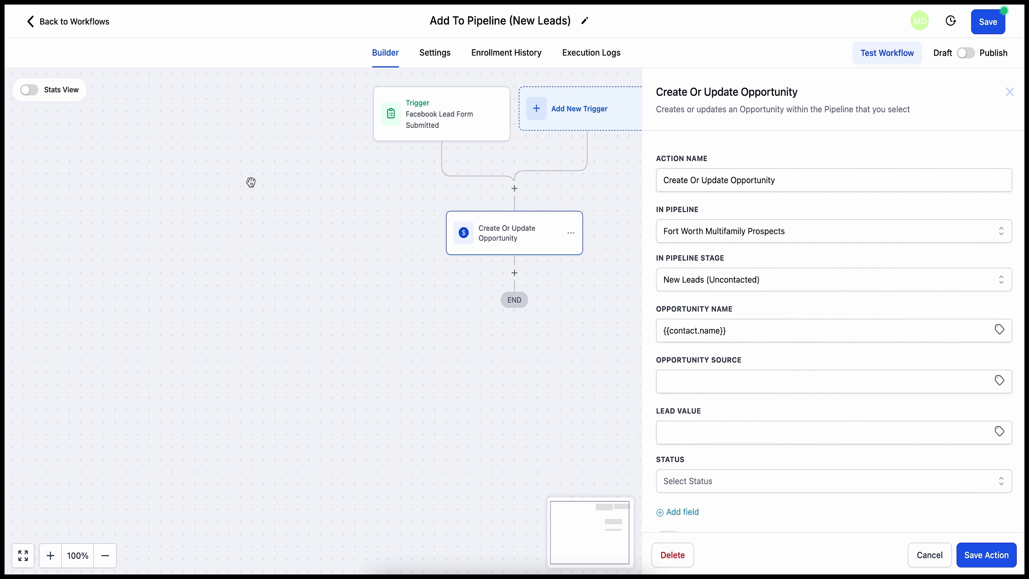
pyautogui.click(710, 380)
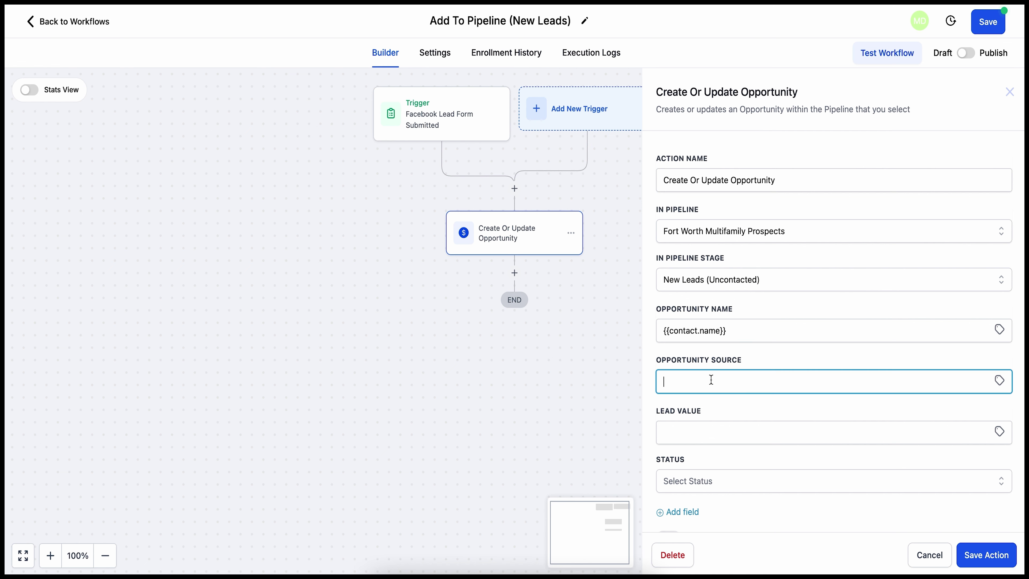
pyautogui.write('Facebook Instant Form')
pyautogui.click(735, 409)
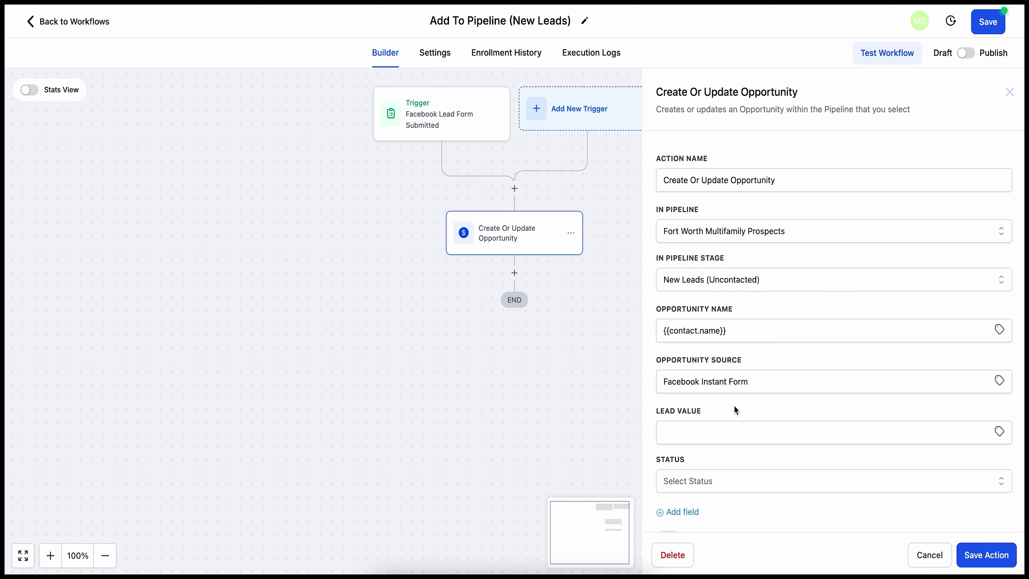
pyautogui.scroll(-2, 734, 409)
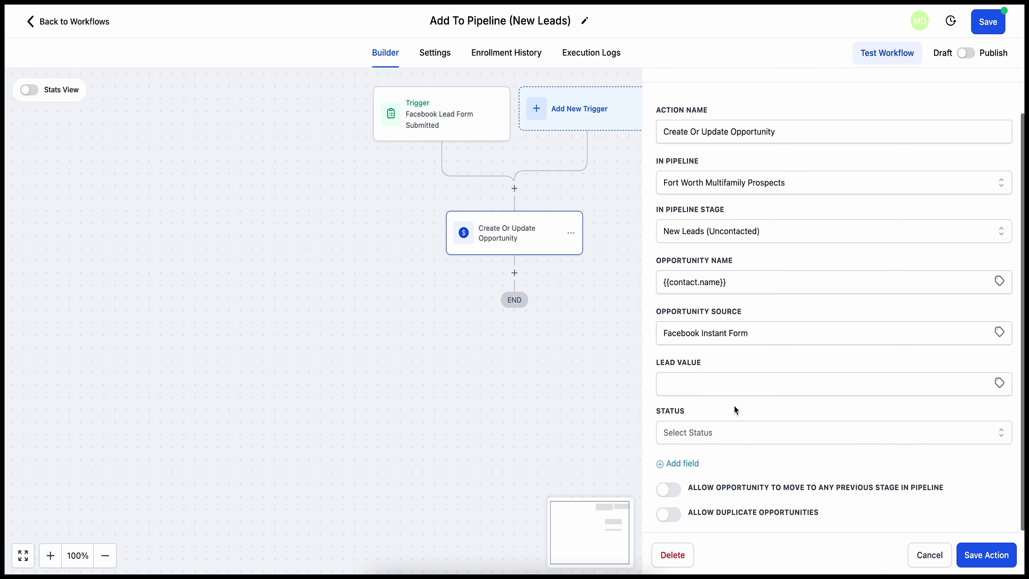
pyautogui.click(721, 441)
pyautogui.click(680, 462)
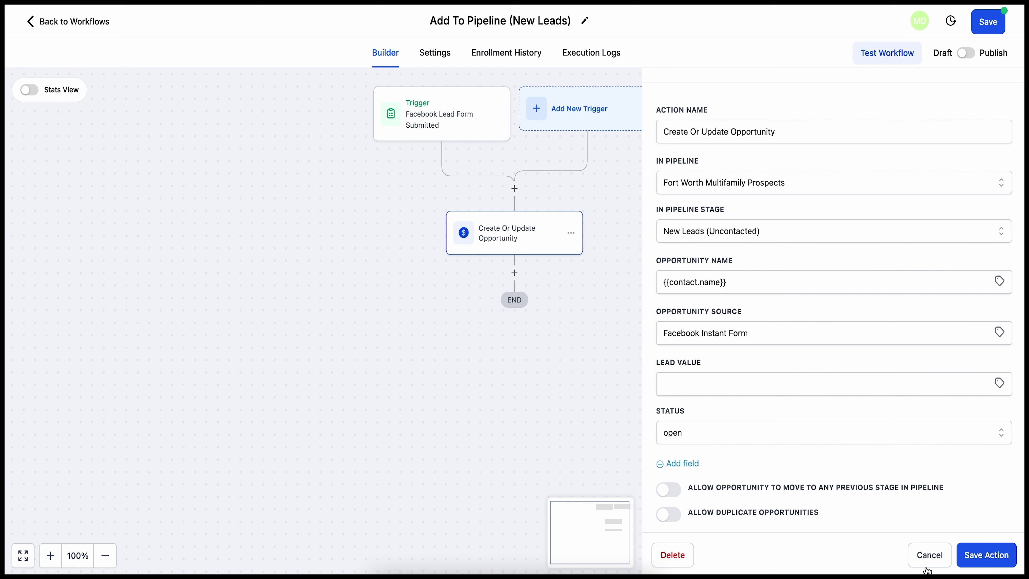
# Leave the New Leads workflow, discarding the action's edits and unsaved changes, and view the Fort Worth Multifamily Prospects opportunities board.
pyautogui.click(930, 556)
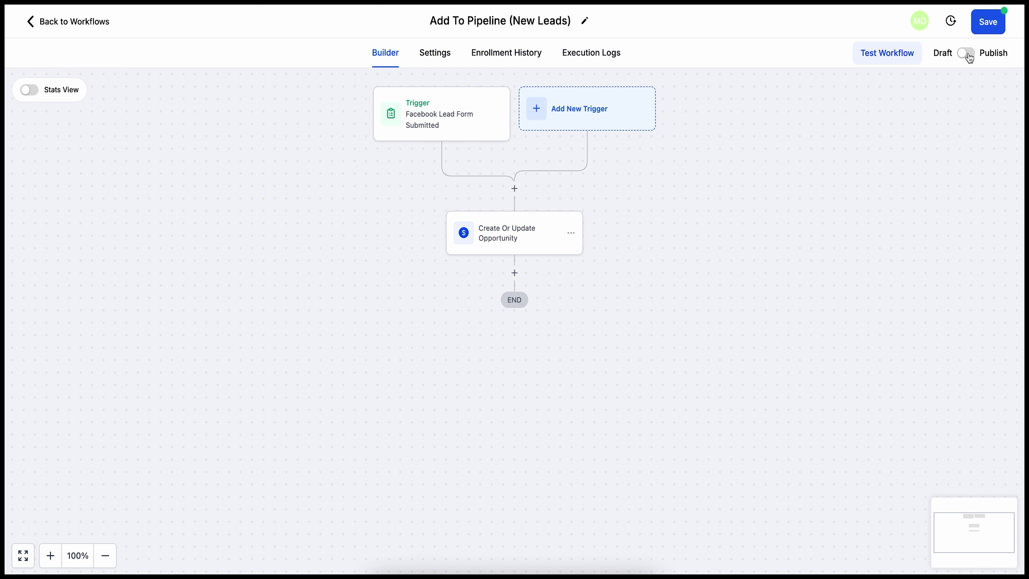
pyautogui.click(87, 25)
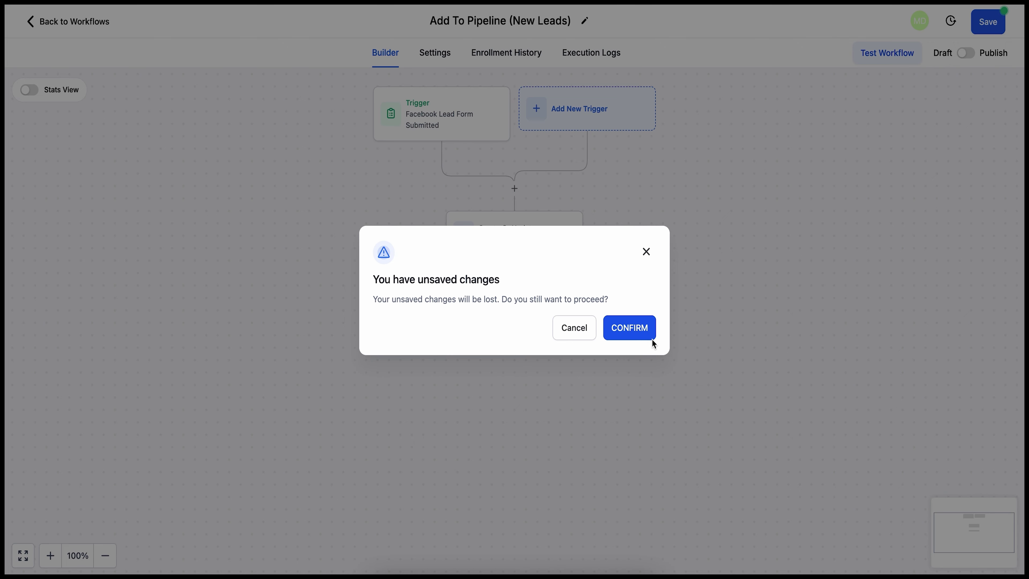
pyautogui.click(630, 327)
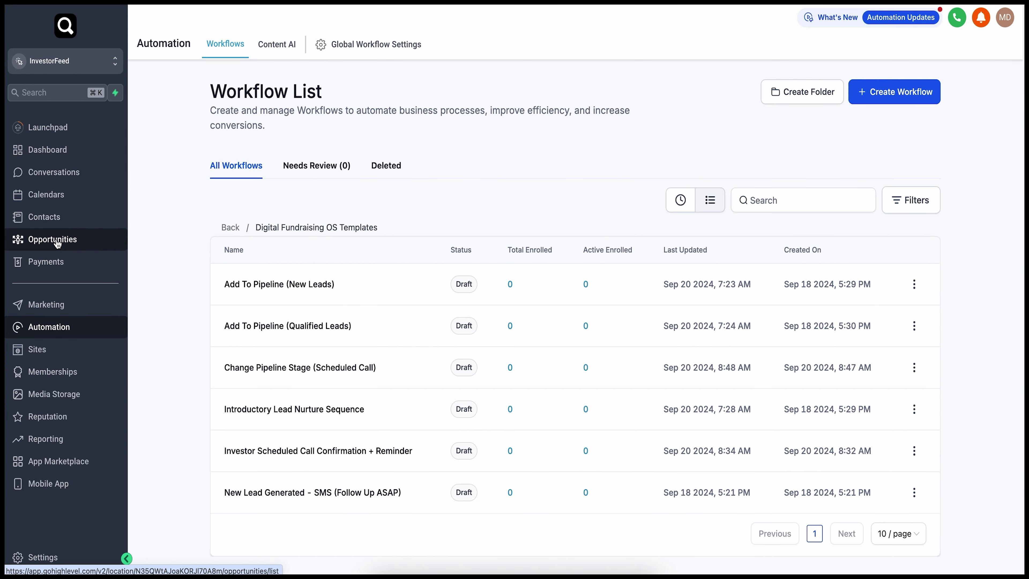
pyautogui.click(58, 243)
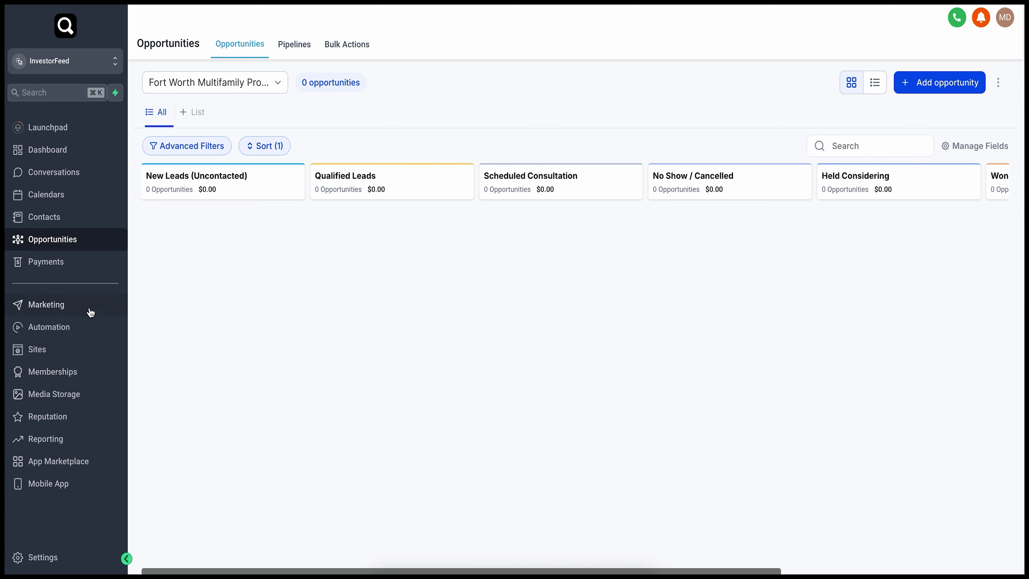
# Return to the automation workflows and open Add To Pipeline (Qualified Leads).
pyautogui.click(74, 328)
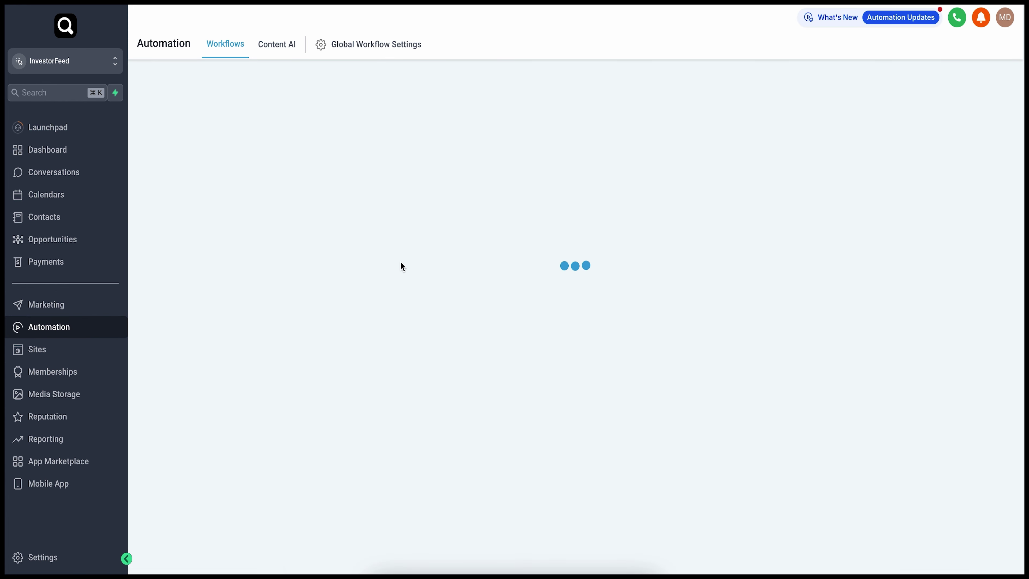
pyautogui.click(286, 283)
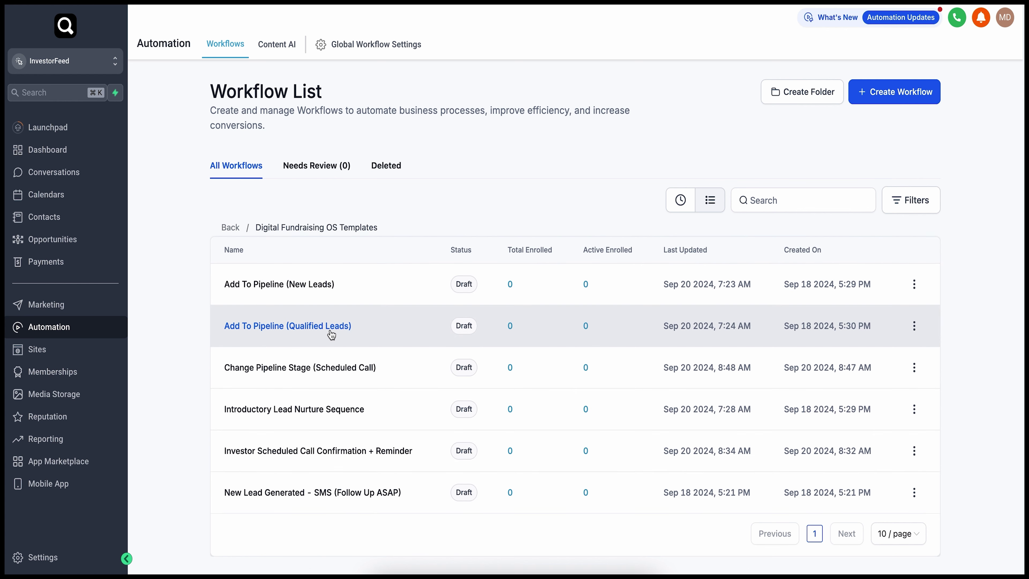
pyautogui.click(277, 328)
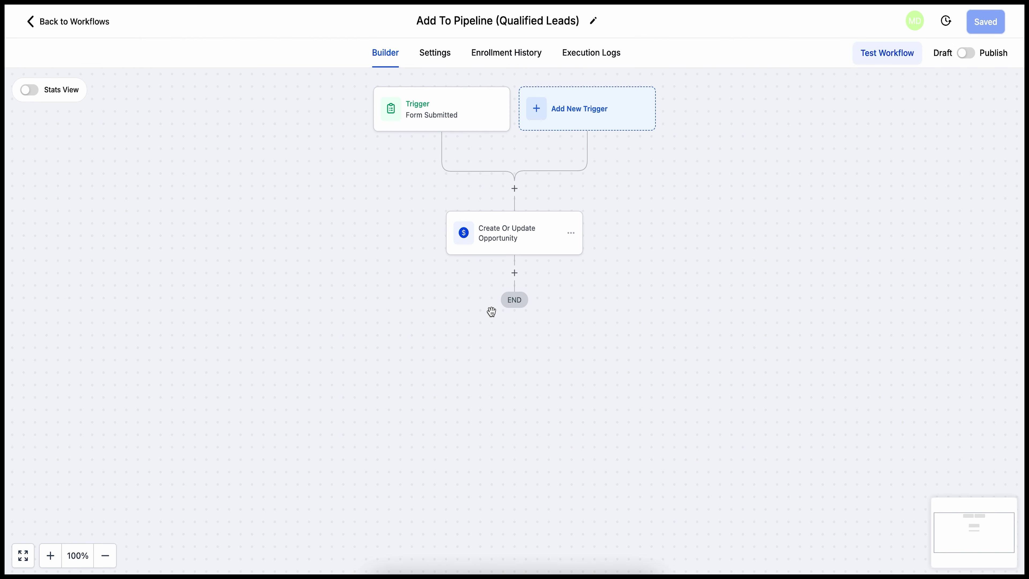
# Change the Form Submitted trigger's type to Facebook lead form submitted.
pyautogui.click(460, 121)
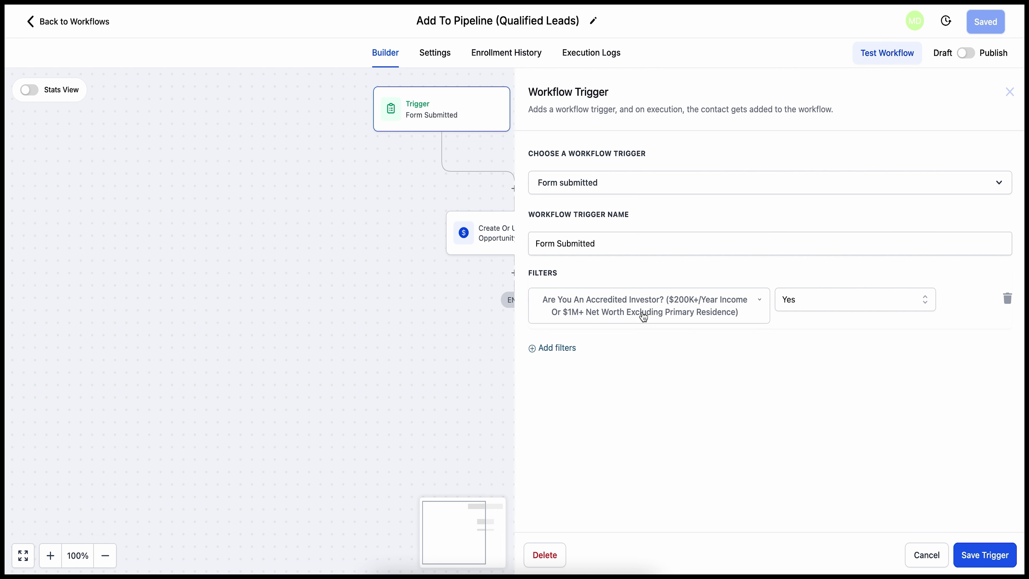
pyautogui.click(612, 190)
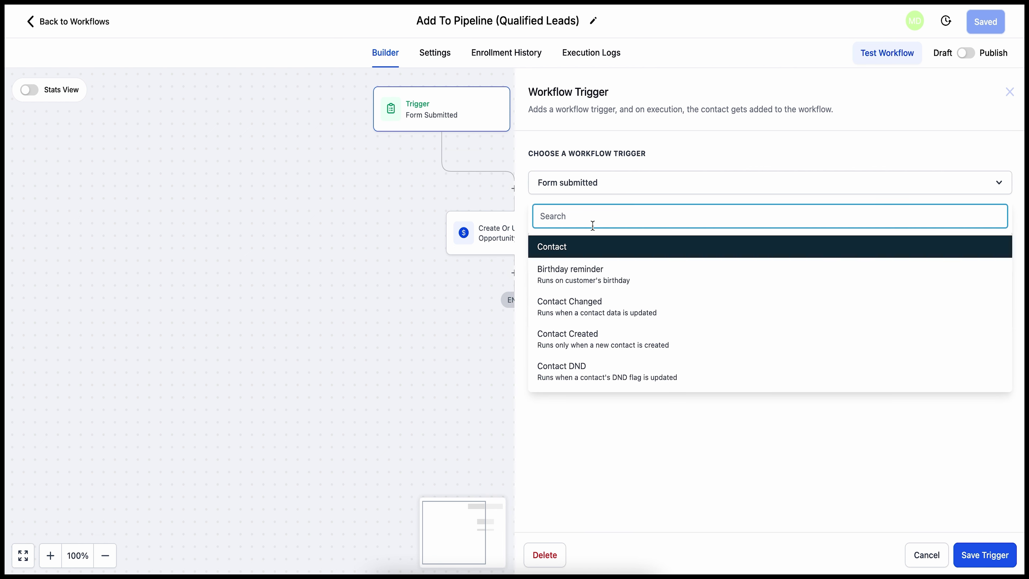
pyautogui.write('facebook')
pyautogui.click(593, 310)
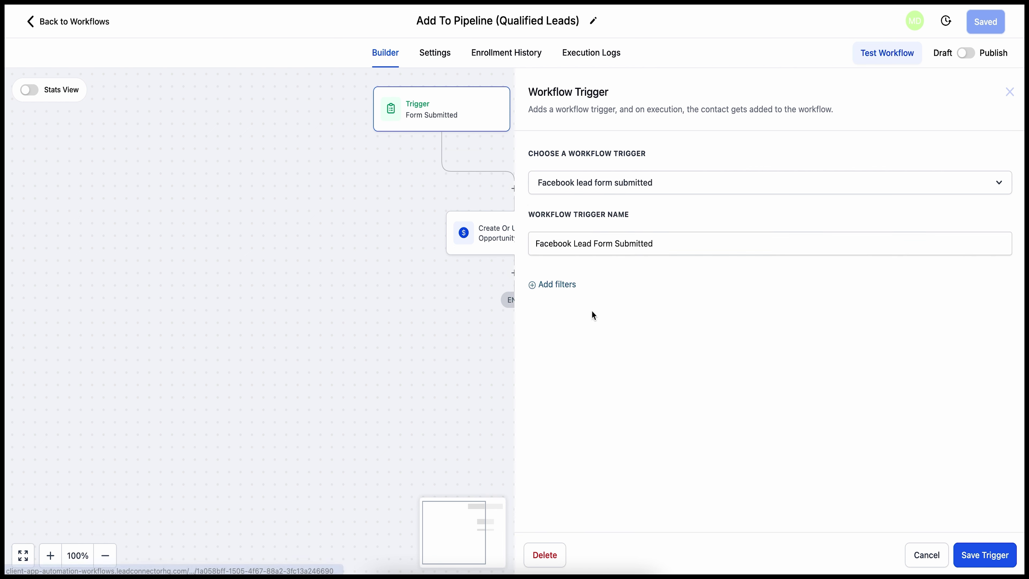
# Add an In Form filter to the trigger for Untitled form 9/22/24, 2:43 PM.
pyautogui.click(560, 289)
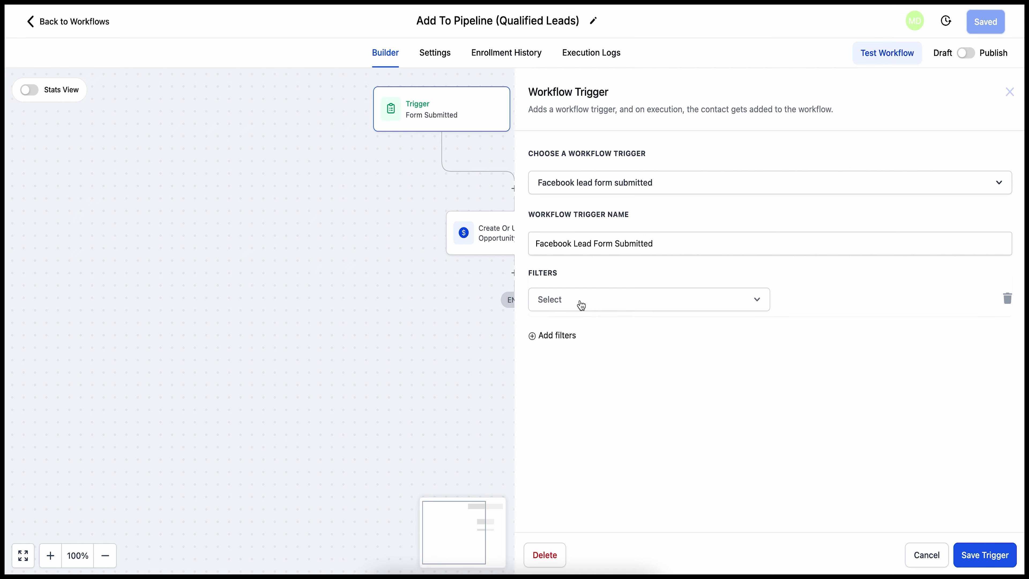
pyautogui.click(579, 301)
pyautogui.click(582, 391)
pyautogui.click(850, 316)
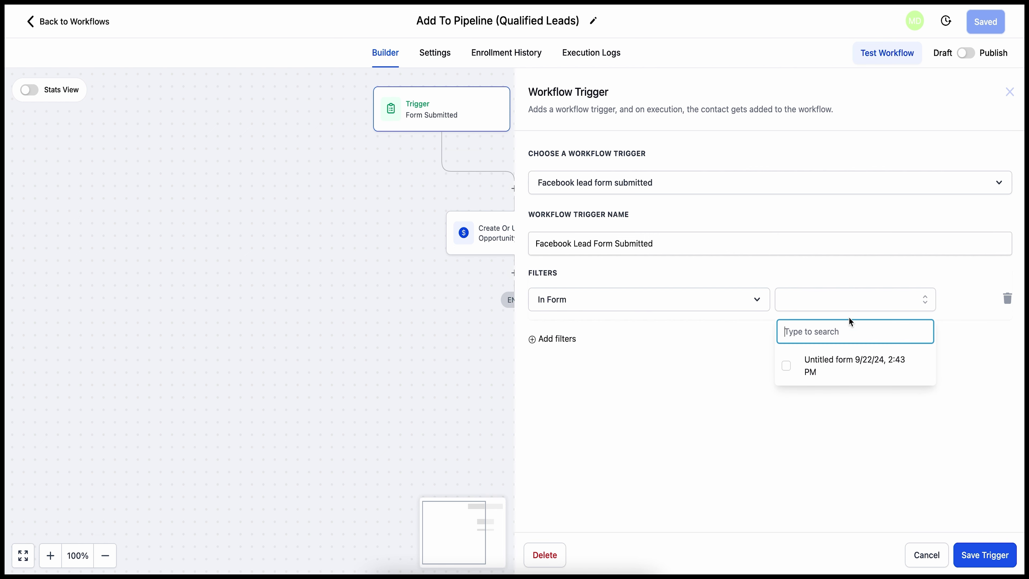
pyautogui.click(786, 367)
# Add a trigger filter requiring Yes for the accredited investor question with $200K+/year income or $1M+ net worth.
pyautogui.click(561, 336)
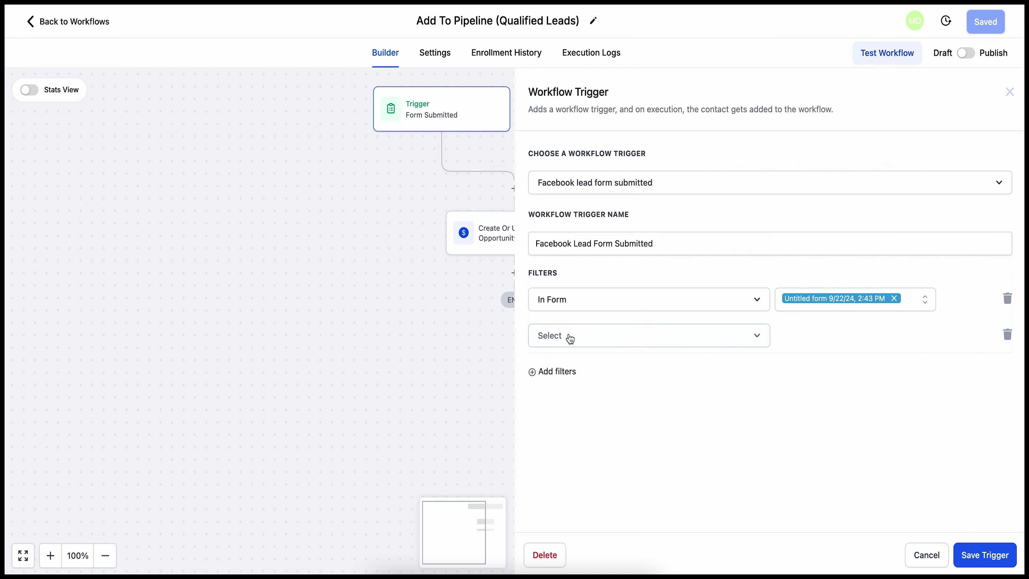
pyautogui.click(569, 336)
pyautogui.click(580, 478)
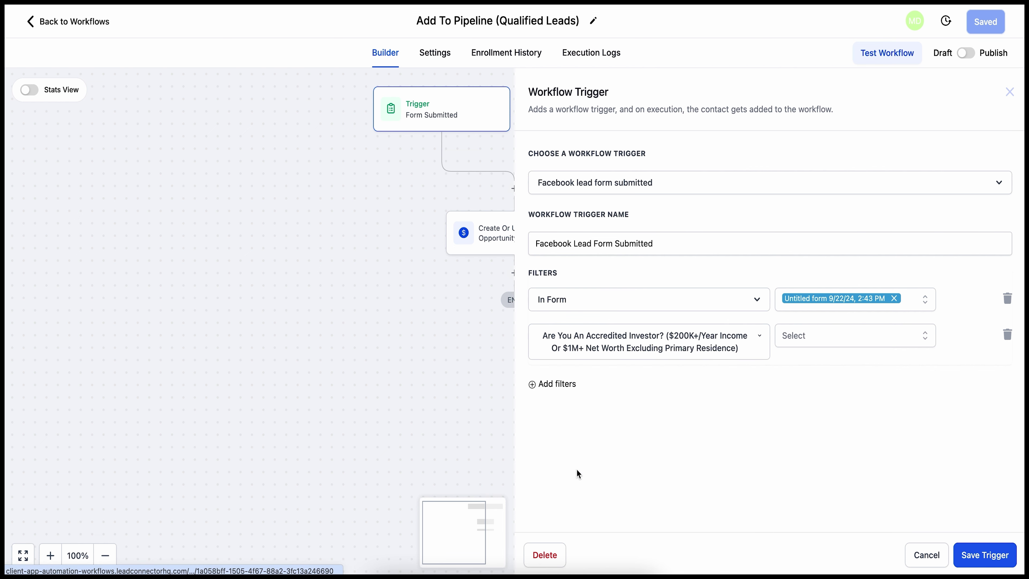
pyautogui.click(791, 341)
pyautogui.click(793, 394)
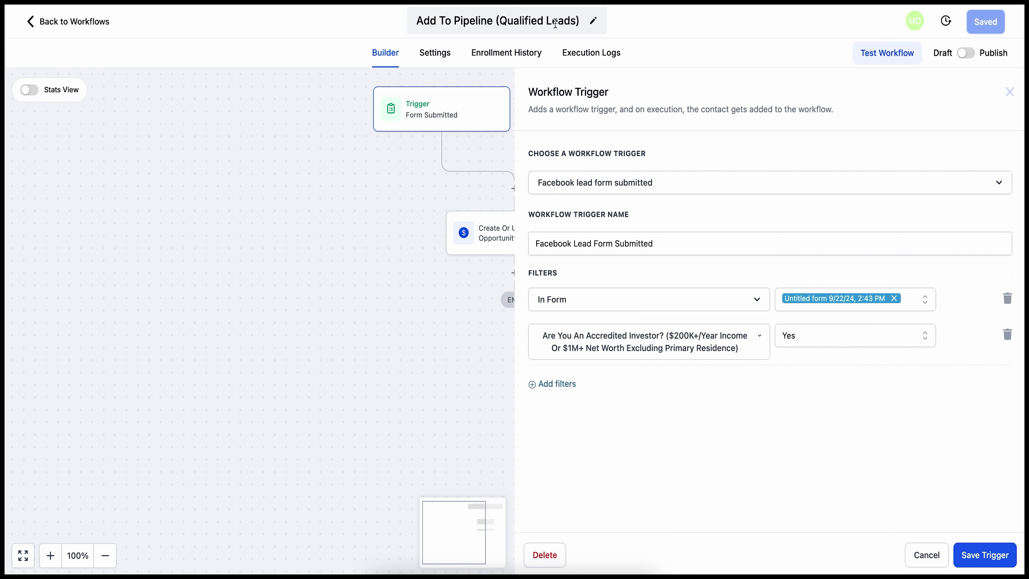
# Start a third trigger filter, look through the available custom fields, and discard all the trigger edits.
pyautogui.click(571, 385)
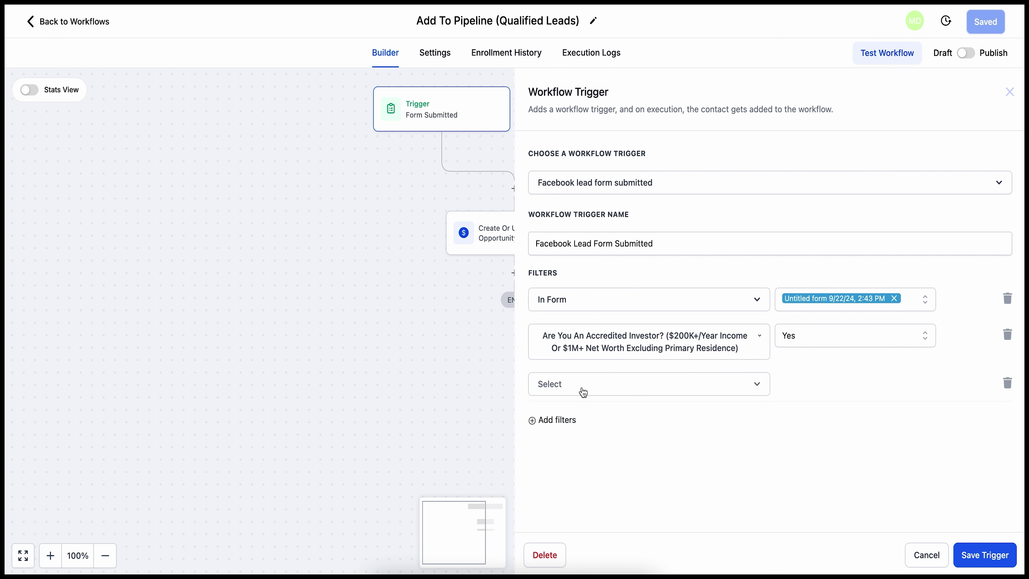
pyautogui.click(583, 388)
pyautogui.scroll(-4, 607, 478)
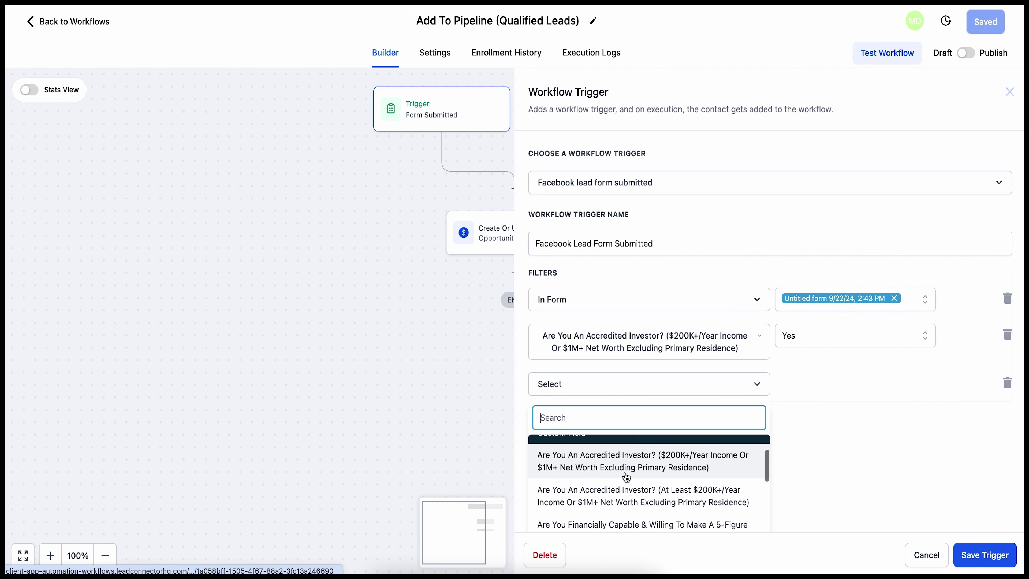
pyautogui.scroll(-1, 608, 483)
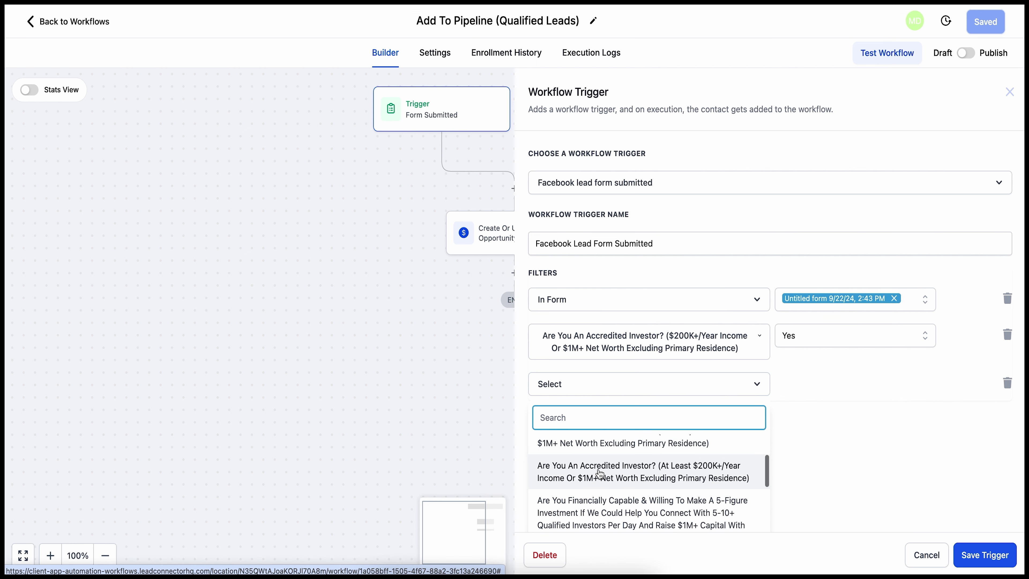
pyautogui.click(831, 436)
pyautogui.click(931, 566)
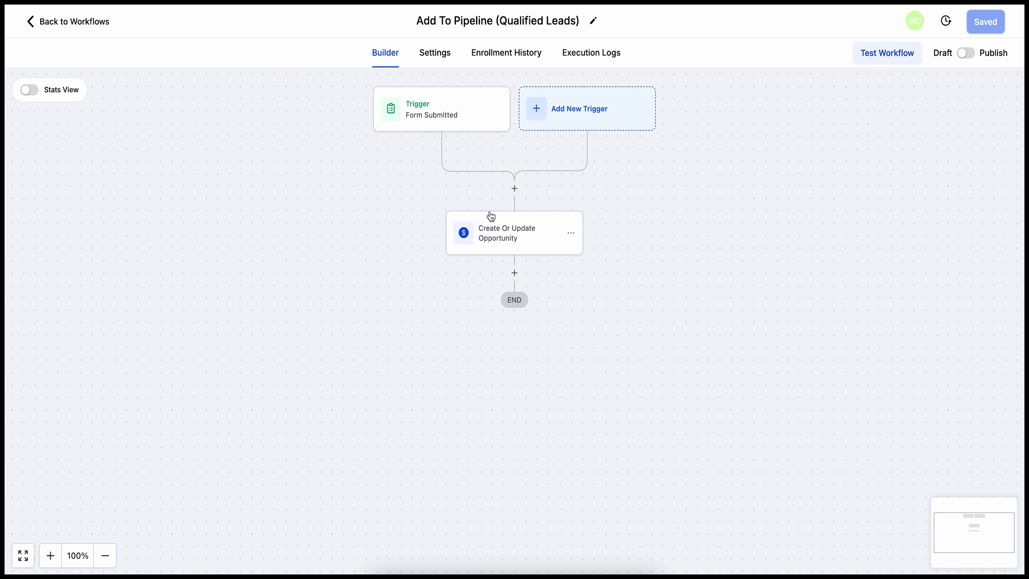
# Set the opportunity action's pipeline to Fort Worth Multifamily Prospects and its stage to Qualified Leads.
pyautogui.click(498, 229)
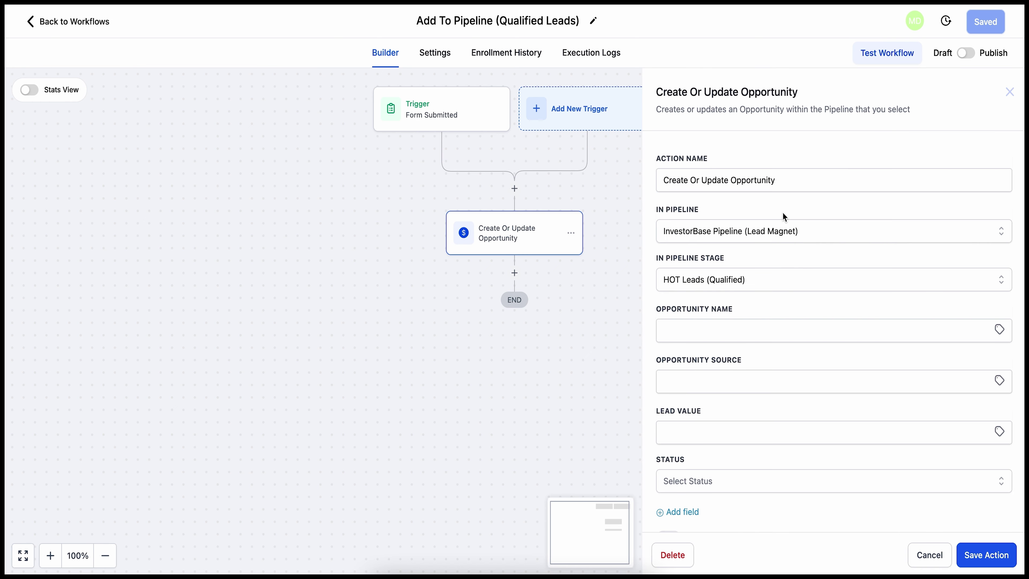
pyautogui.click(736, 230)
pyautogui.click(718, 289)
pyautogui.click(736, 280)
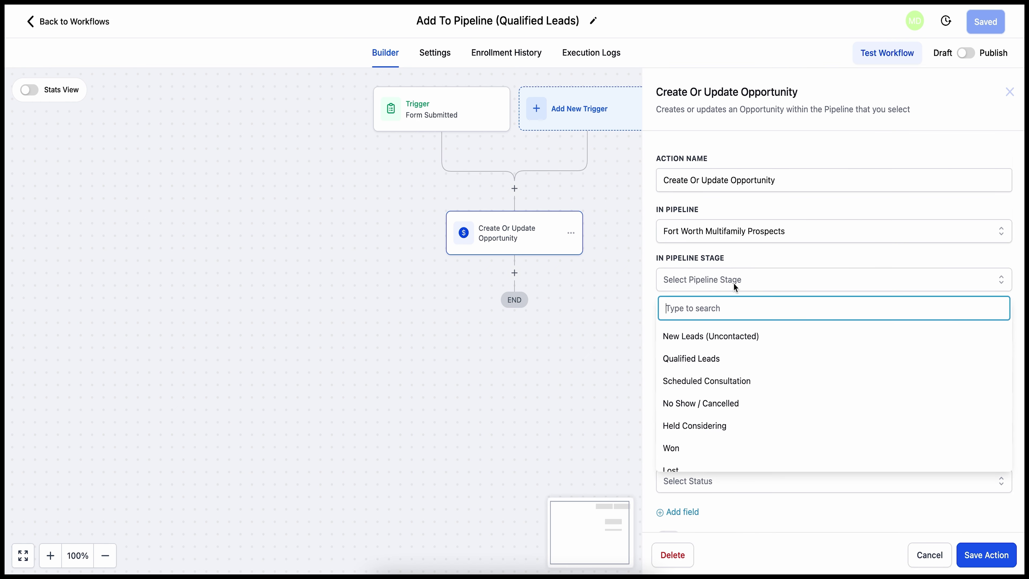
pyautogui.click(712, 358)
# Set the opportunity name to {{contact.name}} and the opportunity source to Facebook Instant Form.
pyautogui.click(720, 327)
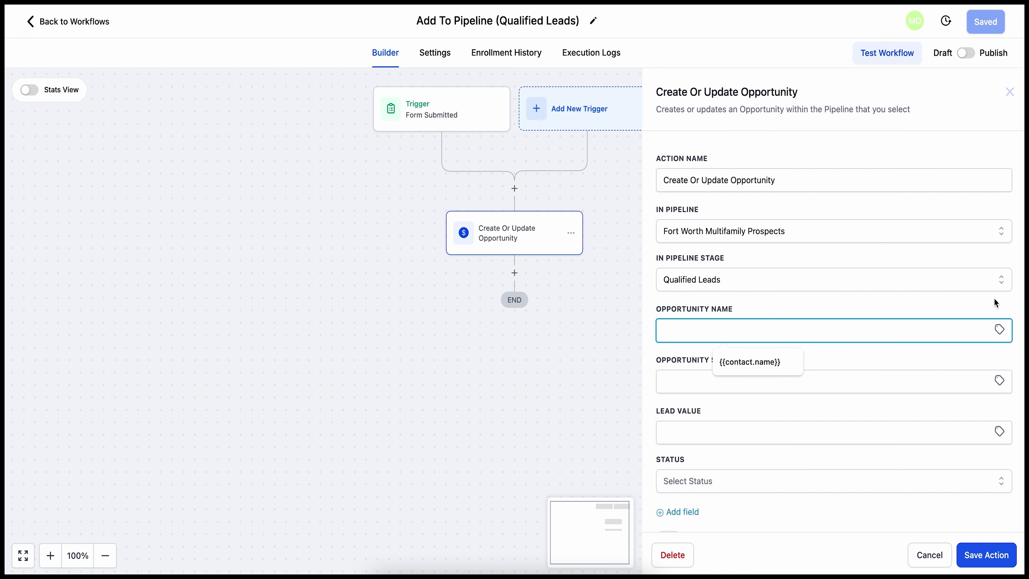
pyautogui.click(758, 360)
pyautogui.click(733, 371)
pyautogui.click(739, 405)
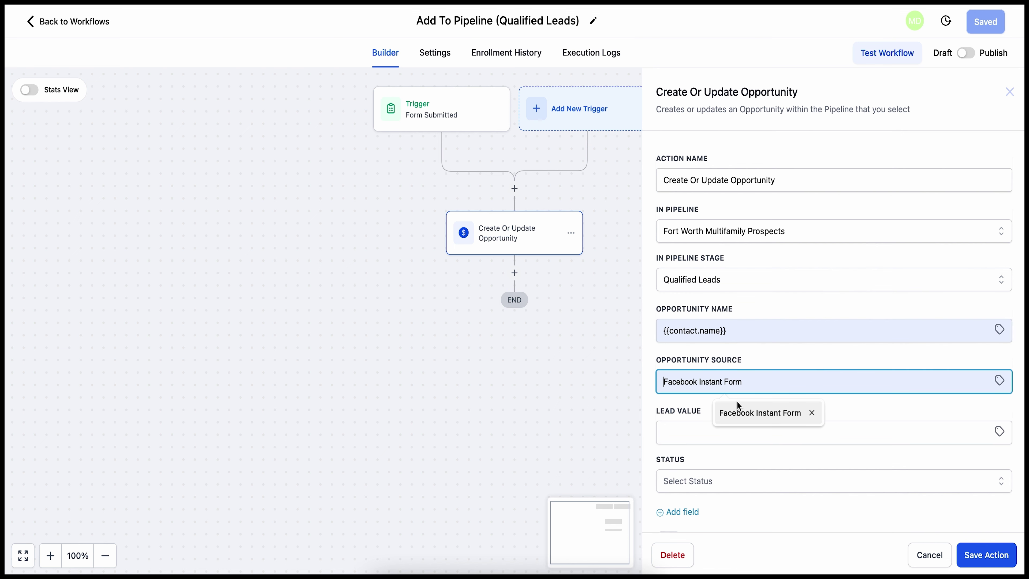
# Set the status of the qualified-lead opportunity to open.
pyautogui.scroll(-2, 697, 409)
pyautogui.click(794, 441)
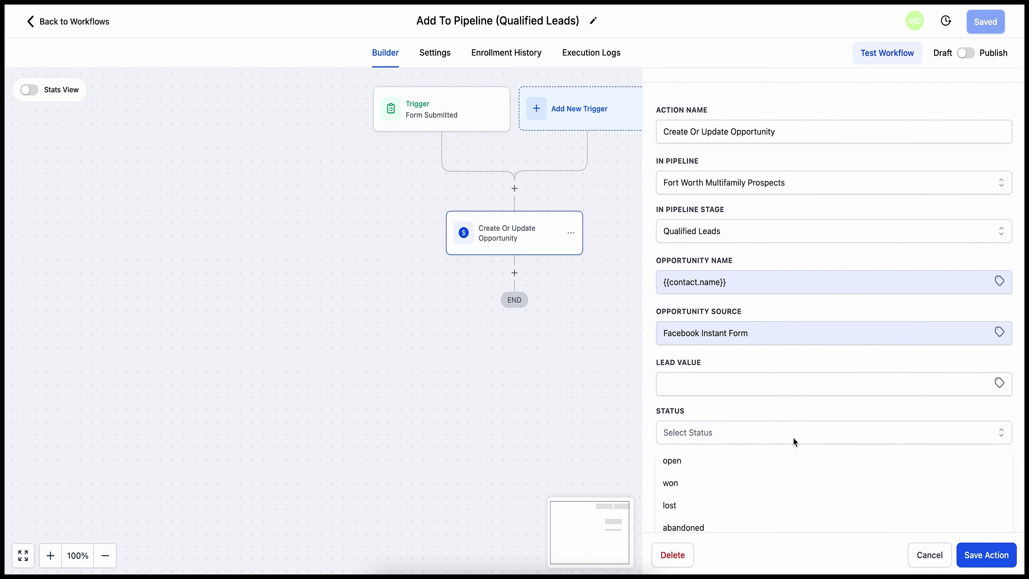
pyautogui.click(674, 472)
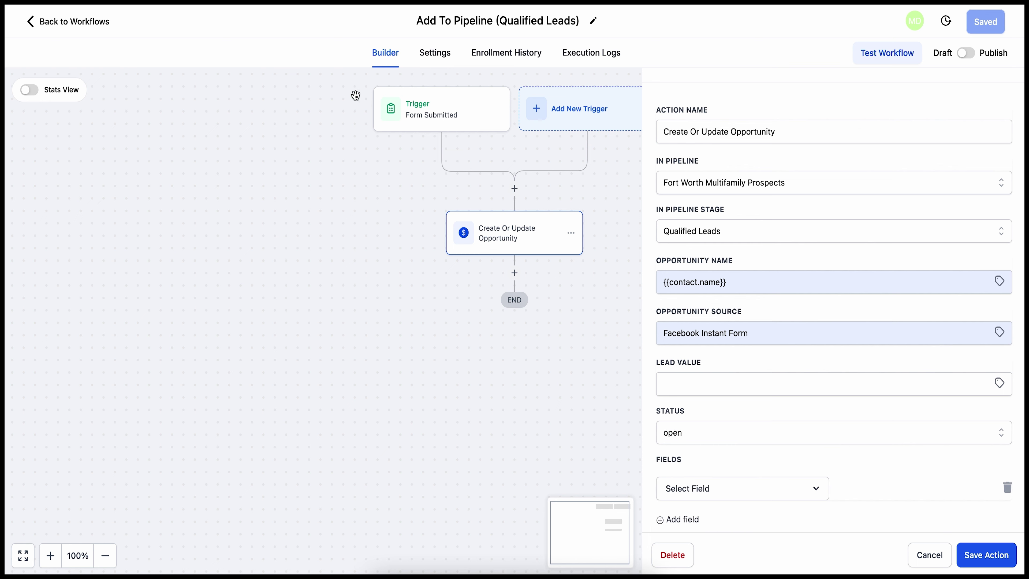
# Leave the Qualified Leads workflow without saving the action and open the opportunities page.
pyautogui.click(44, 25)
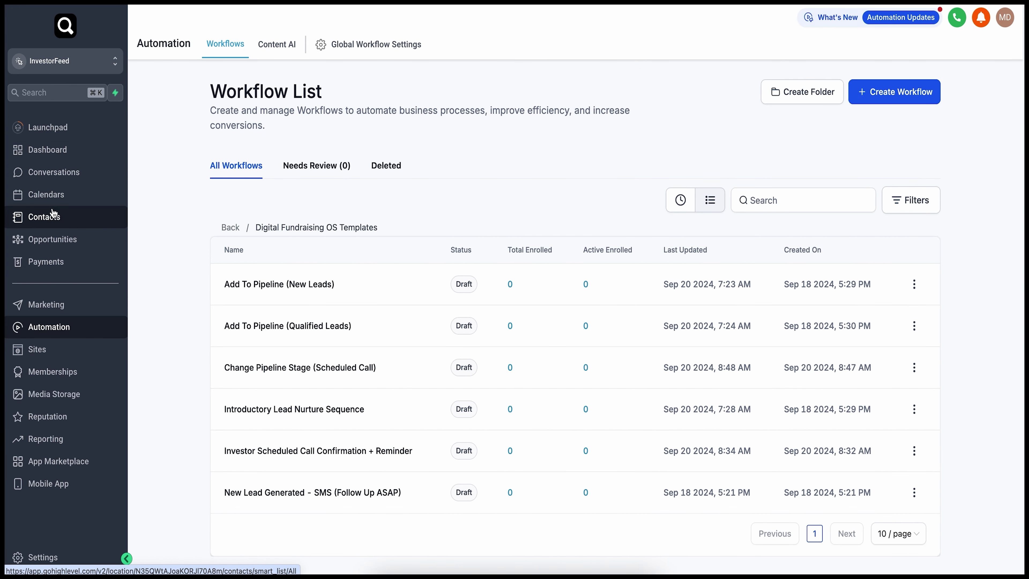
pyautogui.click(50, 243)
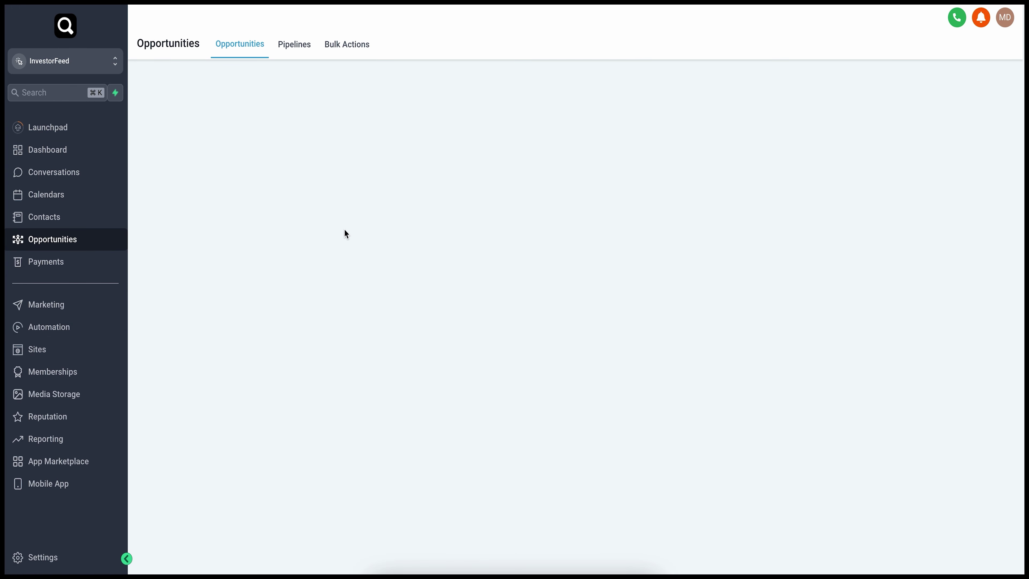
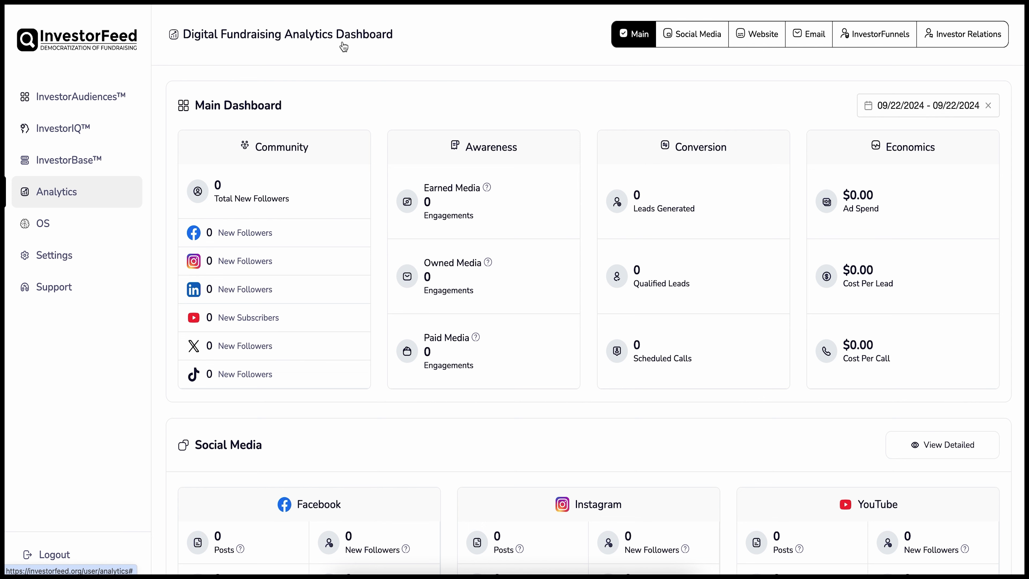
# In InvestorFeed's analytics dashboard, show the InvestorFunnels data and examine the InstantFormFunnel metrics and daily reporting.
pyautogui.click(886, 40)
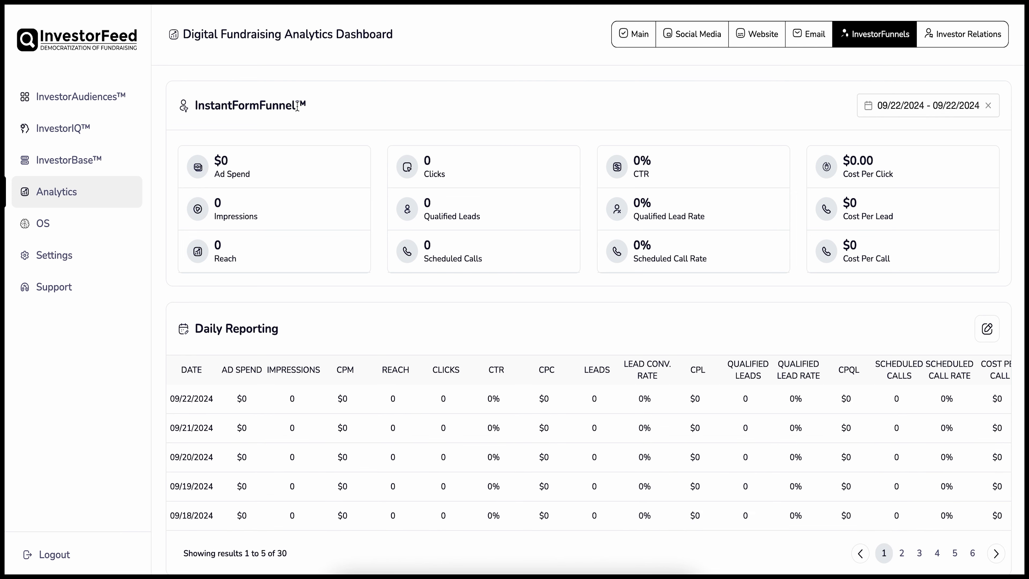
pyautogui.scroll(-1, 443, 107)
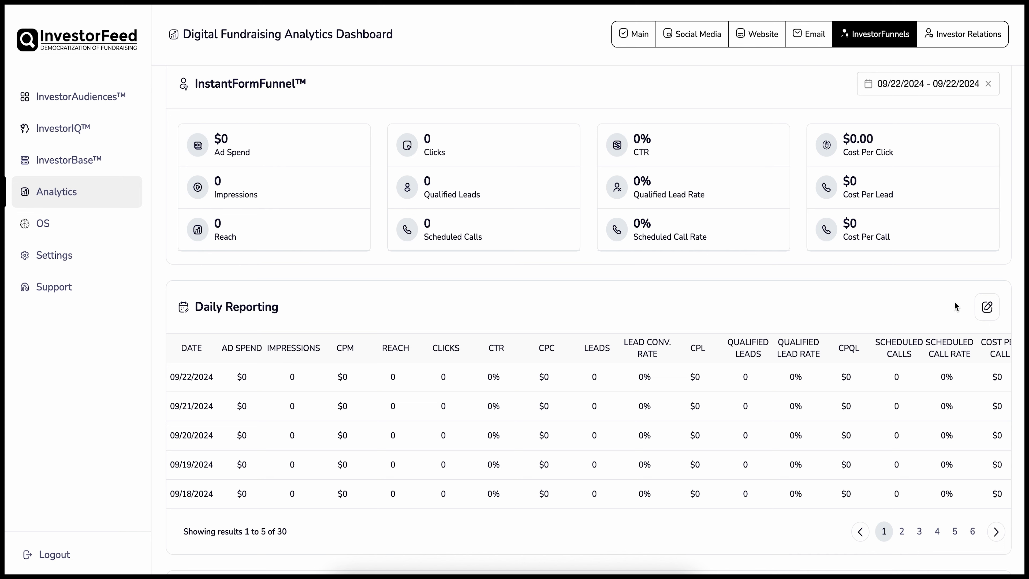
# Open the InstantFormFunnel daily reporting for editing, then switch to Meta Ads Manager and examine the campaigns table's metric columns.
pyautogui.click(987, 308)
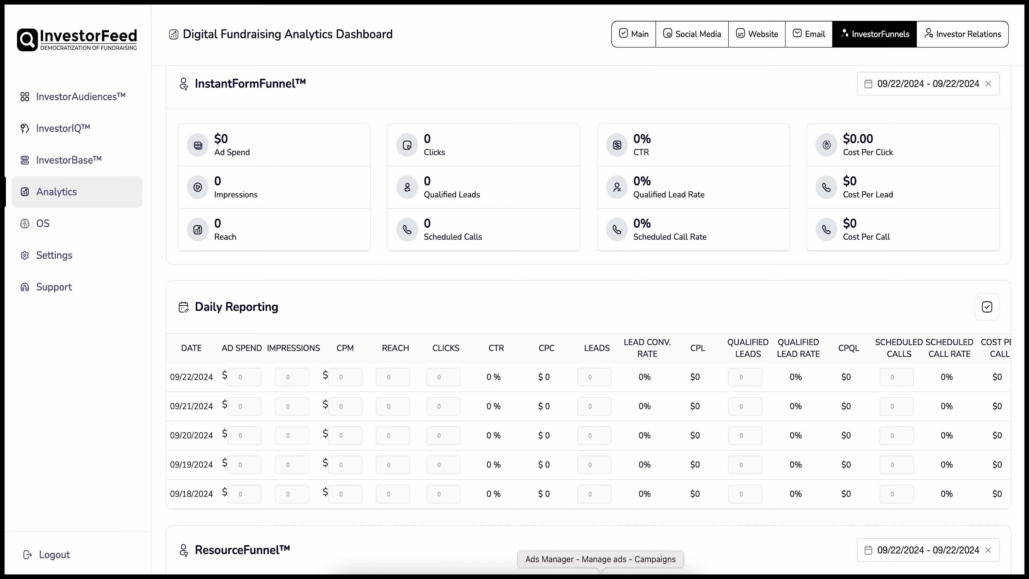
pyautogui.click(601, 572)
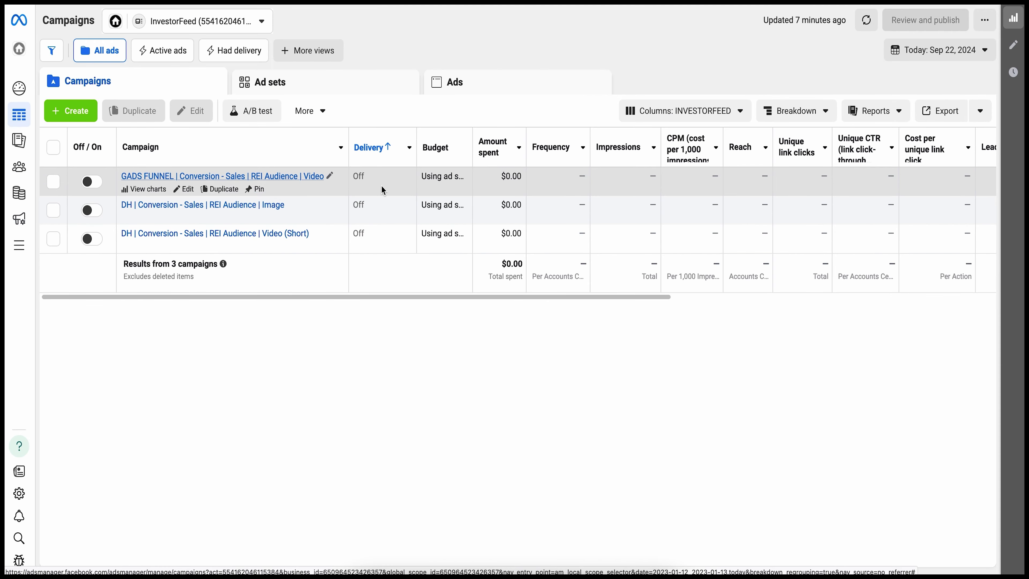
pyautogui.hscroll(5, 572, 234)
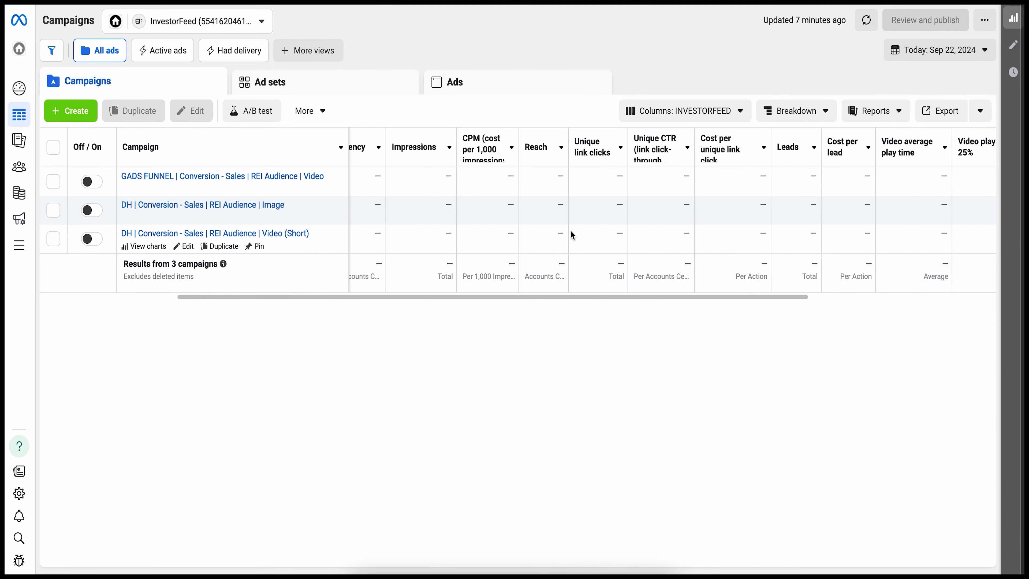
pyautogui.hscroll(5, 632, 223)
pyautogui.hscroll(-10, 633, 226)
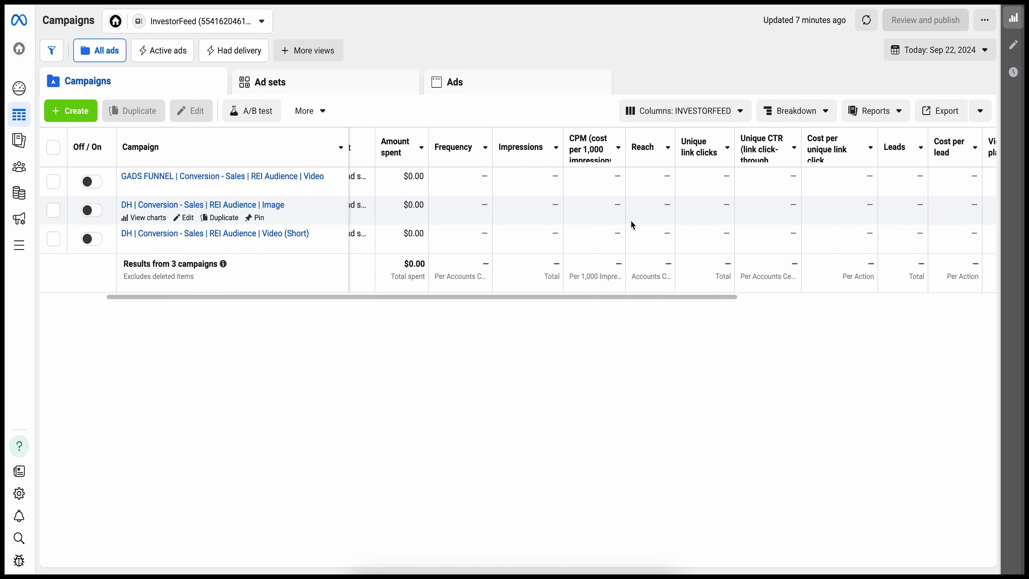
pyautogui.hscroll(-3, 631, 223)
# Open the column customization for the INVESTORFEED preset, review the selected columns, and cancel without applying changes.
pyautogui.click(687, 110)
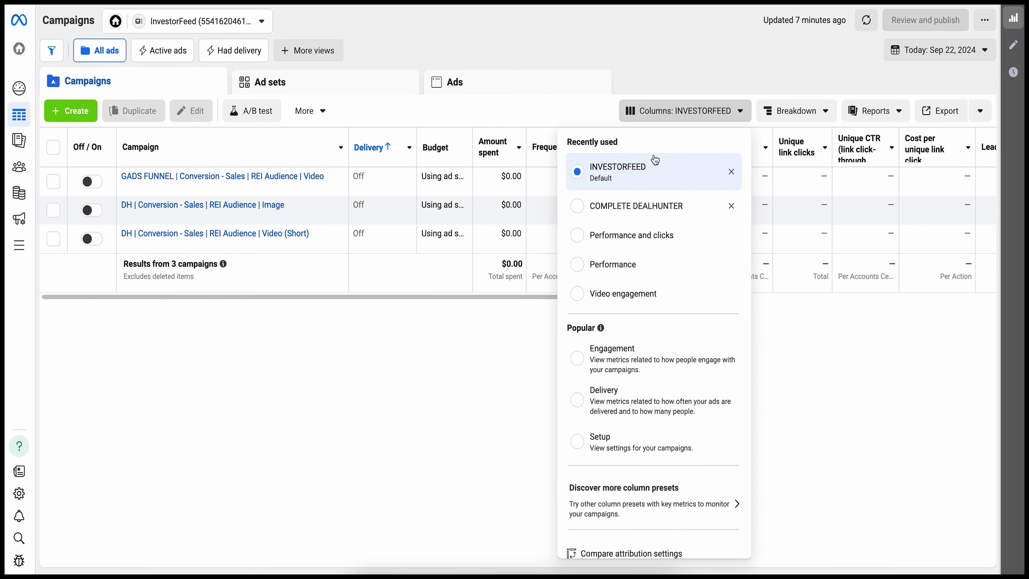
pyautogui.scroll(-1, 616, 356)
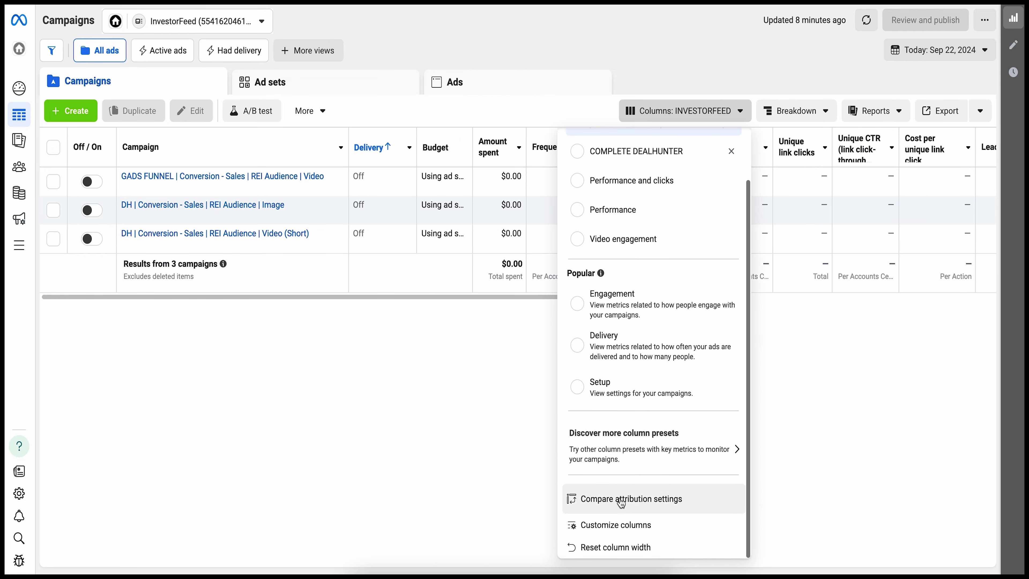
pyautogui.click(610, 525)
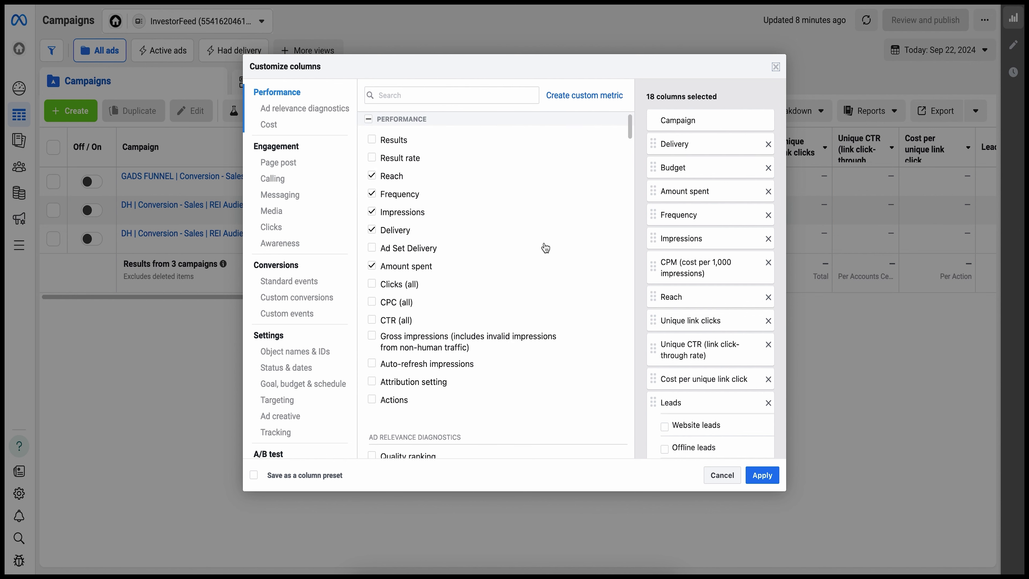
pyautogui.scroll(-5, 664, 203)
pyautogui.scroll(5, 683, 146)
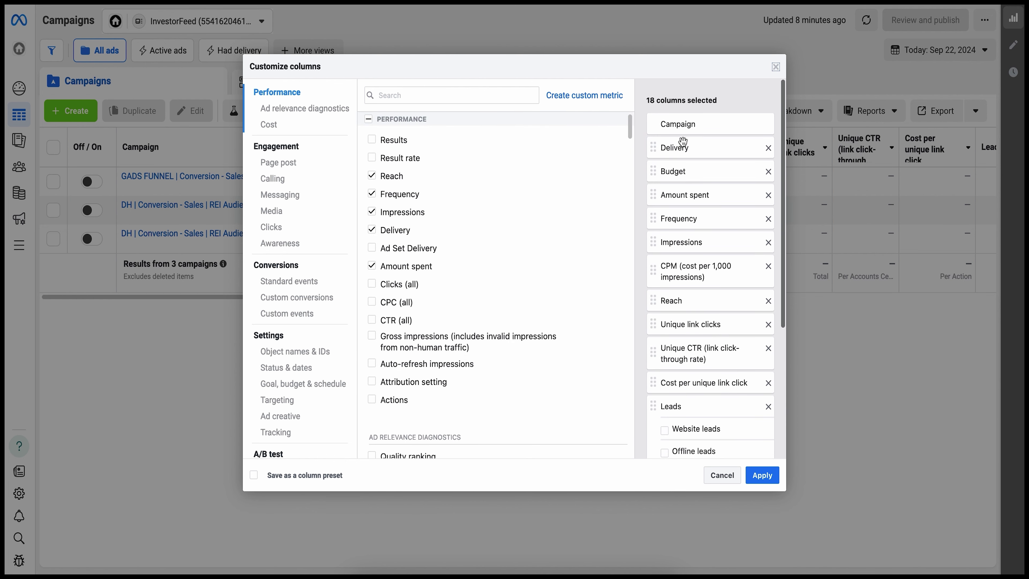
pyautogui.scroll(-1, 683, 142)
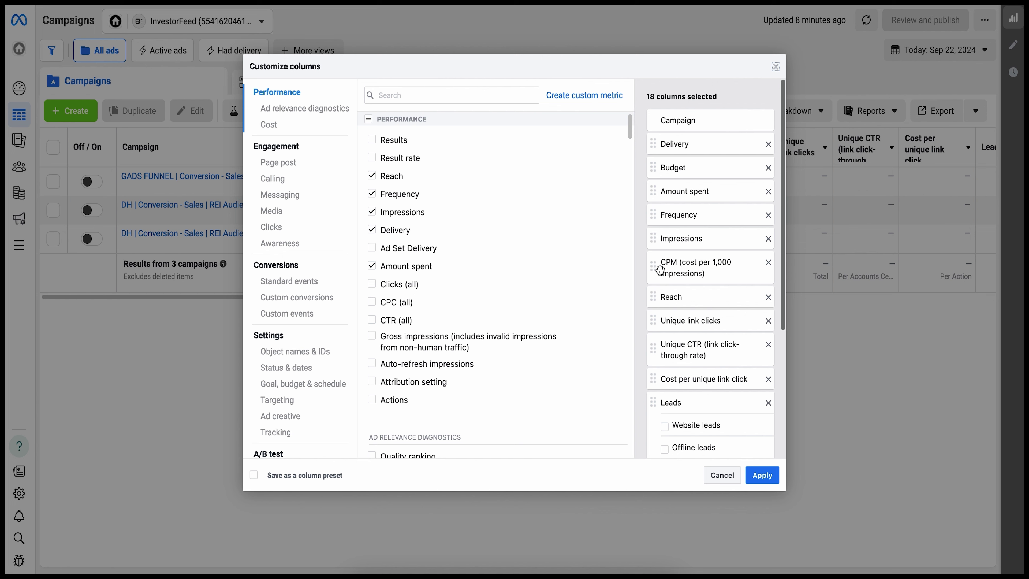
pyautogui.scroll(-3, 696, 292)
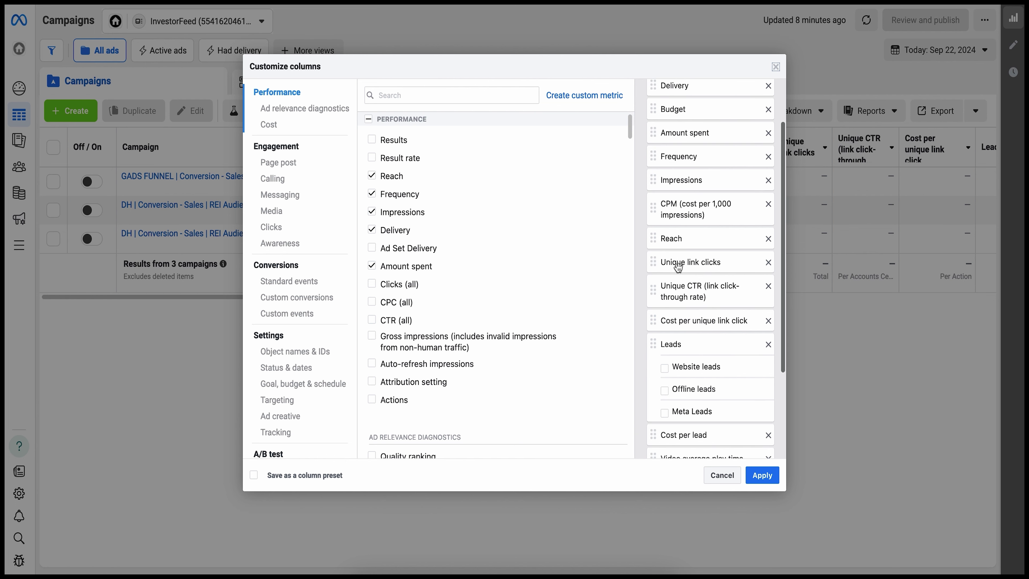
pyautogui.scroll(-2, 704, 309)
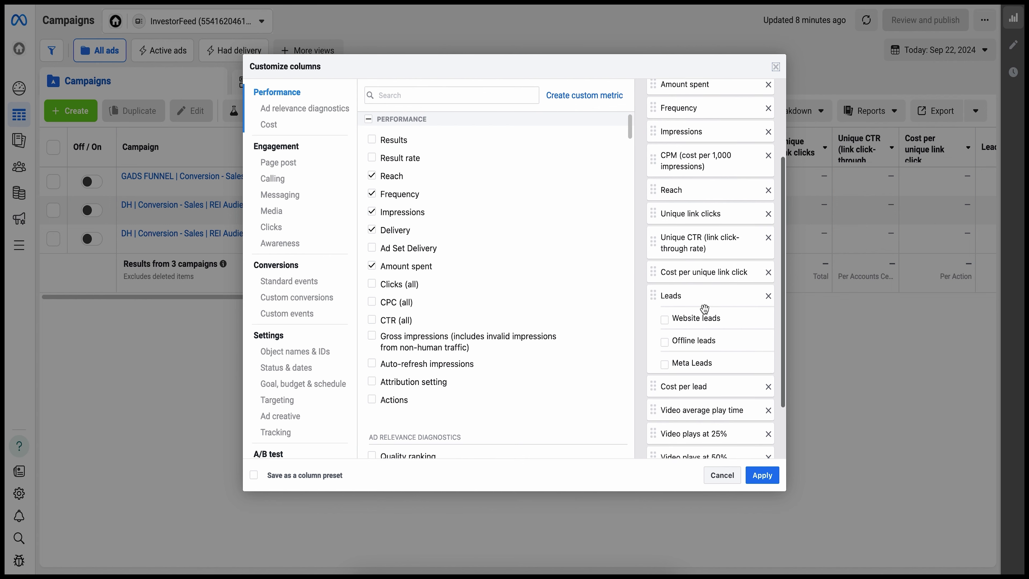
pyautogui.scroll(-1, 705, 309)
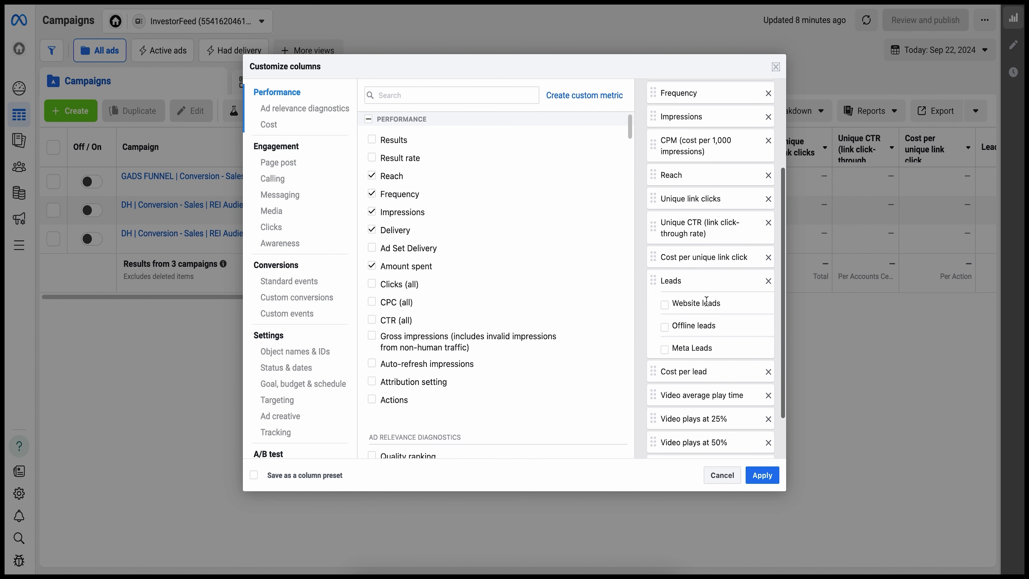
pyautogui.scroll(-3, 706, 302)
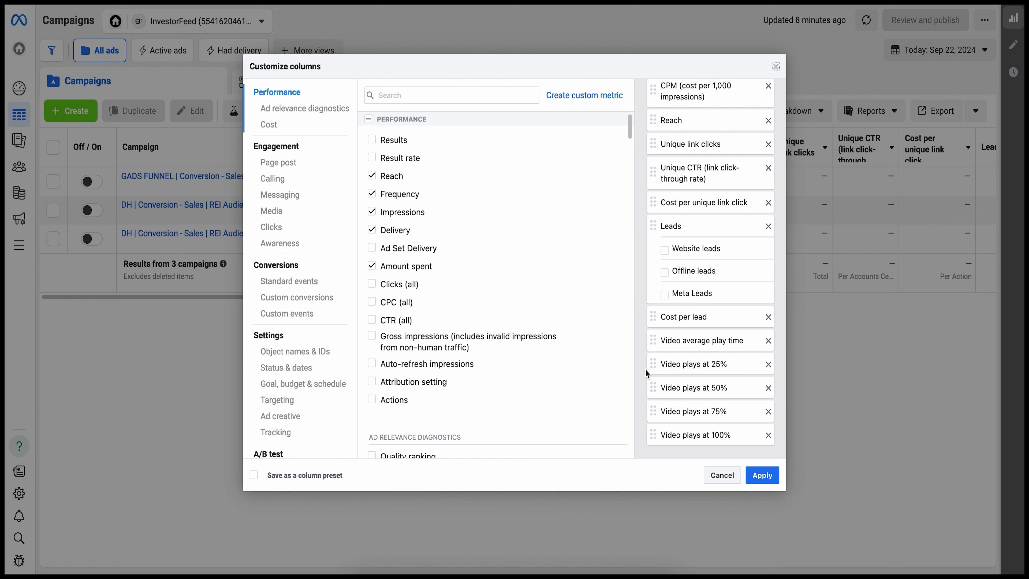
pyautogui.scroll(5, 712, 321)
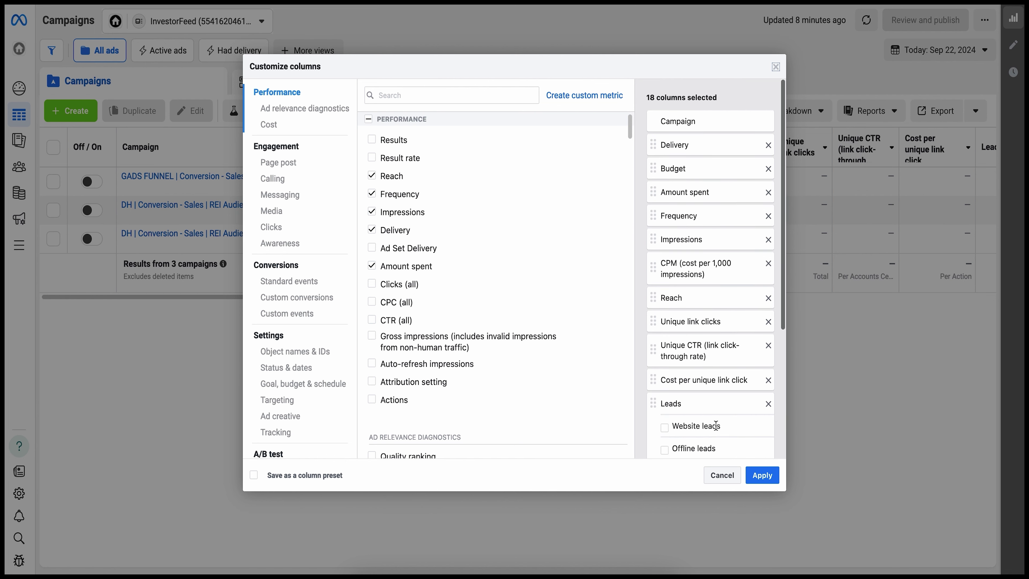
pyautogui.click(718, 473)
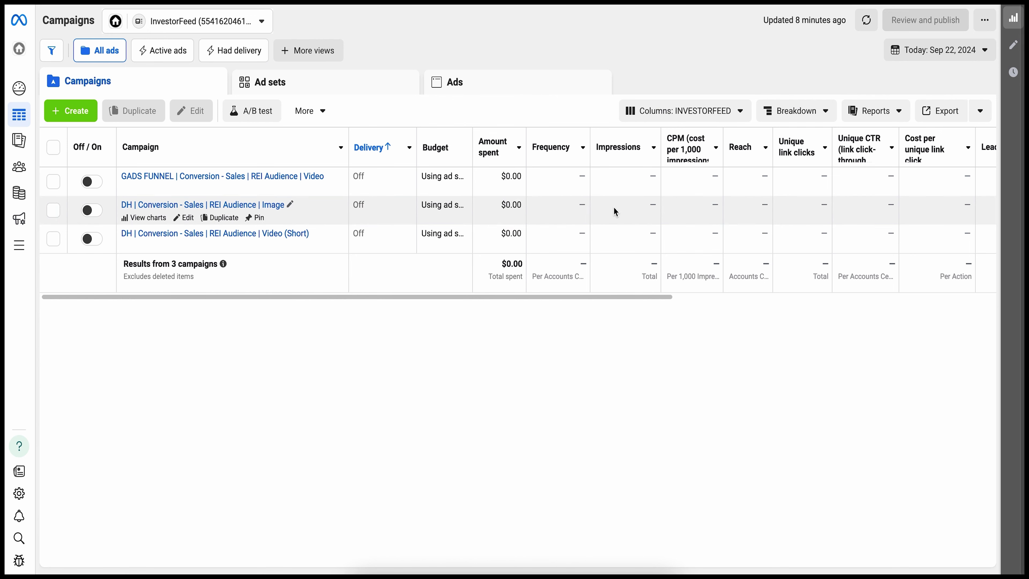
# Examine the campaigns table's metrics from amount spent to video plays, and view the reporting date range options.
pyautogui.hscroll(5, 615, 211)
pyautogui.hscroll(5, 614, 207)
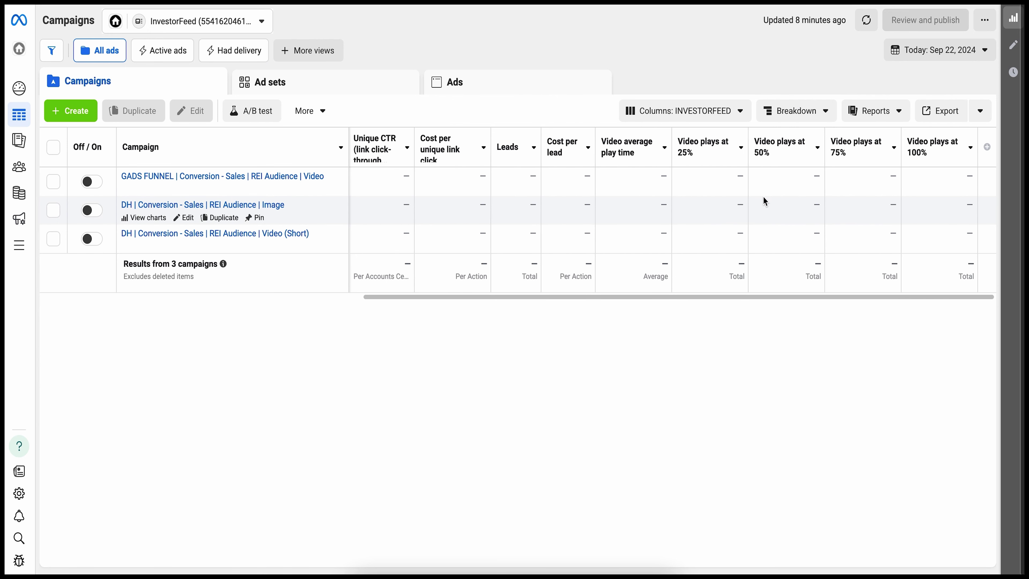
pyautogui.hscroll(-4, 860, 201)
pyautogui.hscroll(-3, 860, 200)
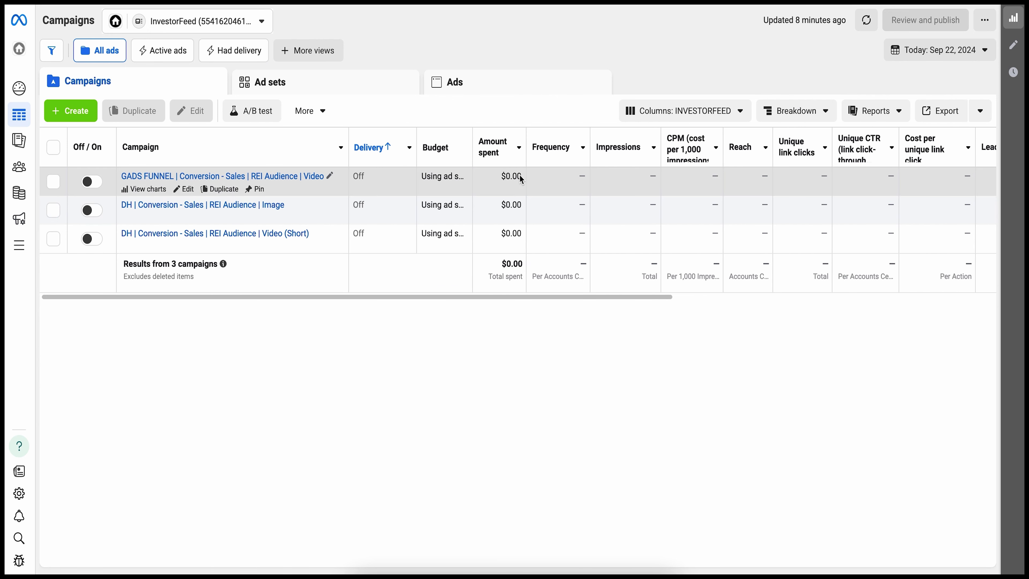
pyautogui.click(939, 50)
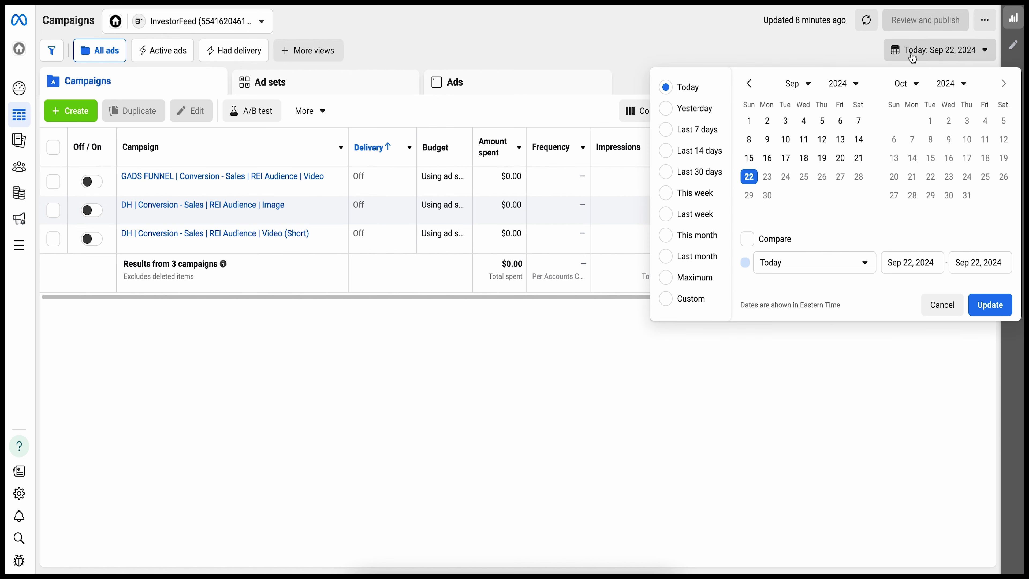
pyautogui.click(820, 58)
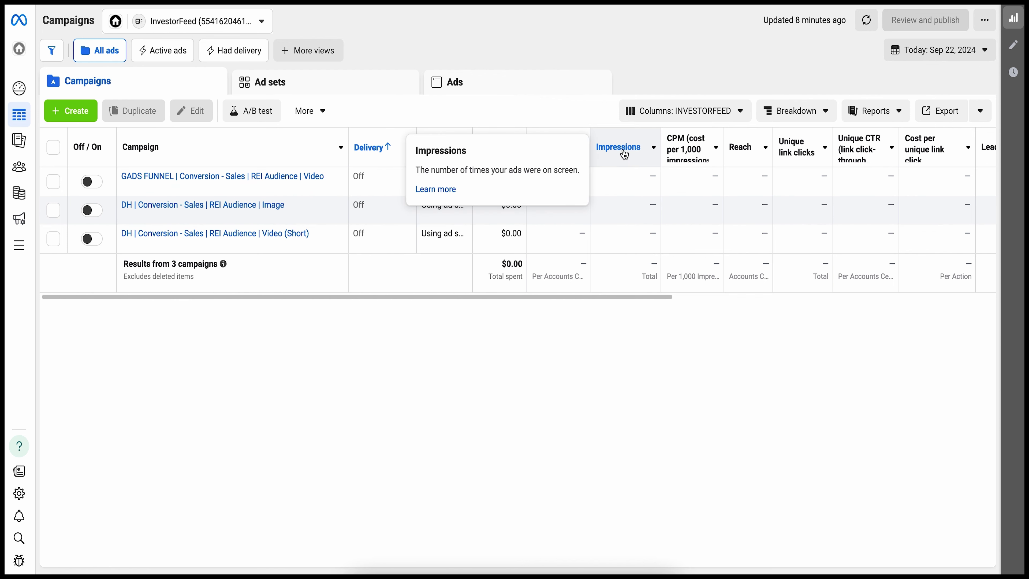
pyautogui.moveTo(687, 142)
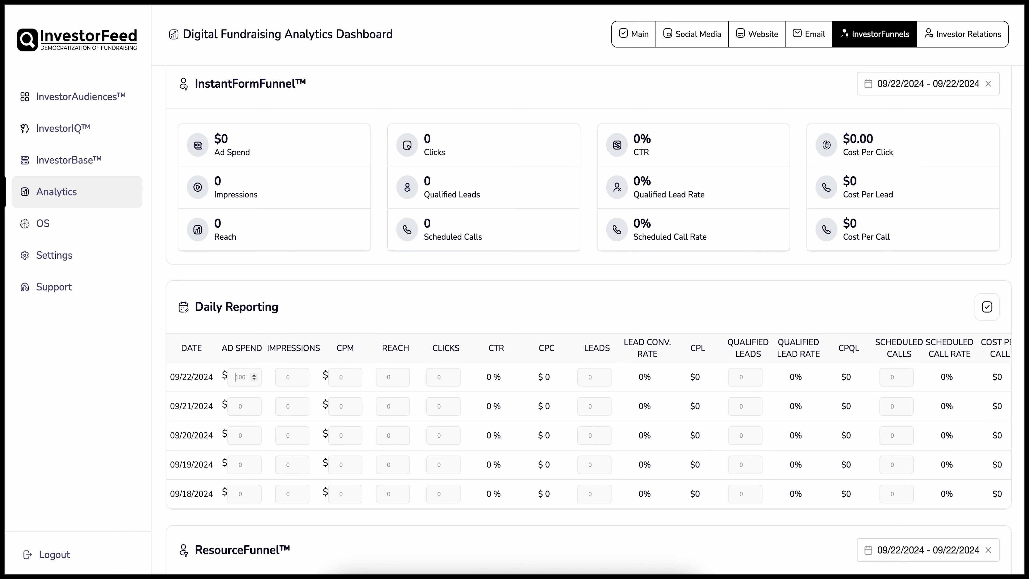
# In the 09/22/2024 row of InvestorFeed's daily reporting, enter 1000 impressions, $50 CPM, 500 reach and 10 clicks.
pyautogui.click(290, 378)
pyautogui.write('10')
pyautogui.click(447, 378)
pyautogui.write('10')
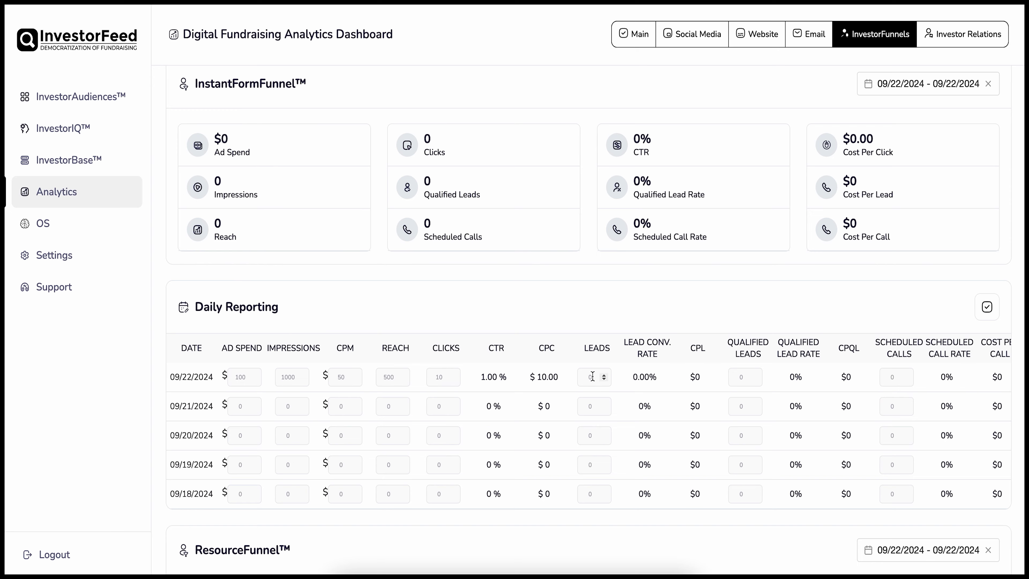
# Enter 2 leads and 1 qualified lead for 09/22/2024 and save the daily report.
pyautogui.click(639, 572)
pyautogui.write('2')
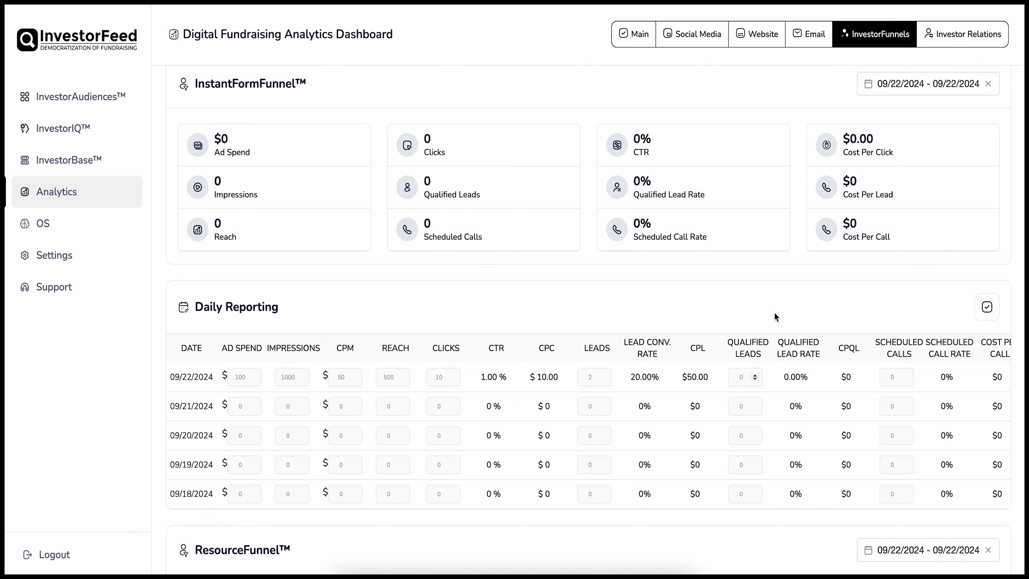
pyautogui.write('1')
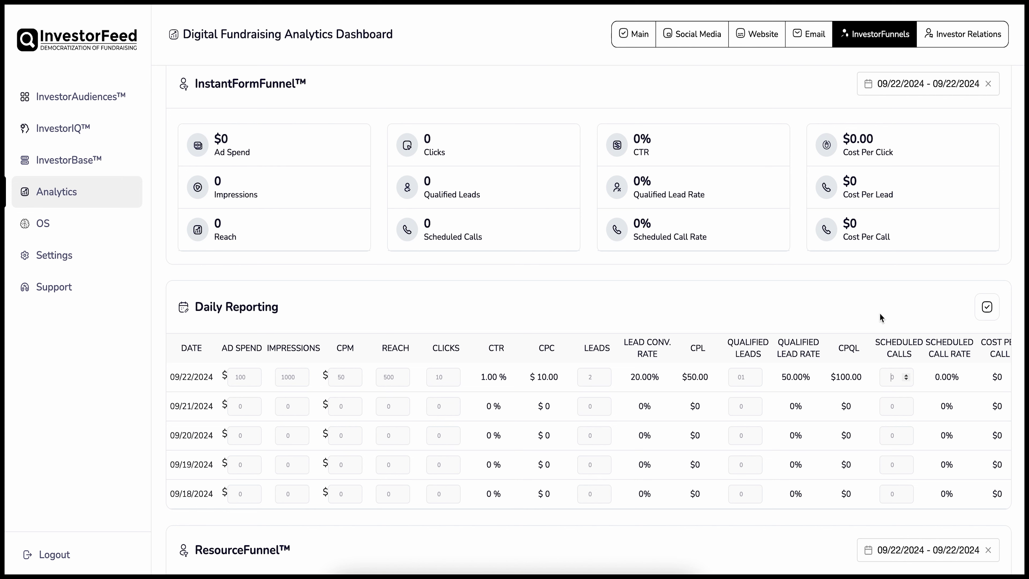
pyautogui.click(985, 307)
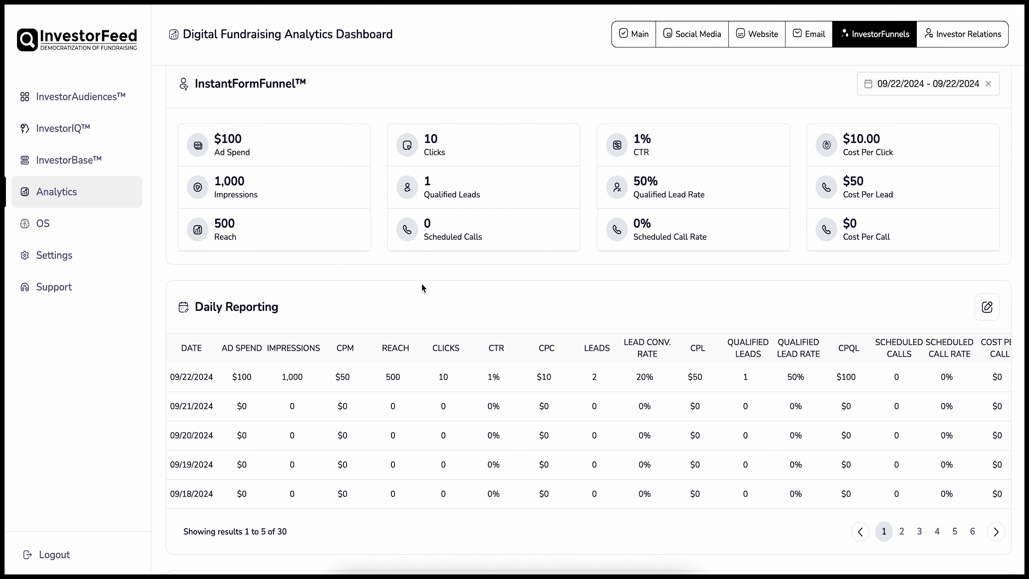
# Review the InstantFormFunnel summary metrics and its date range presets, closing the date selection without a change.
pyautogui.scroll(1, 425, 288)
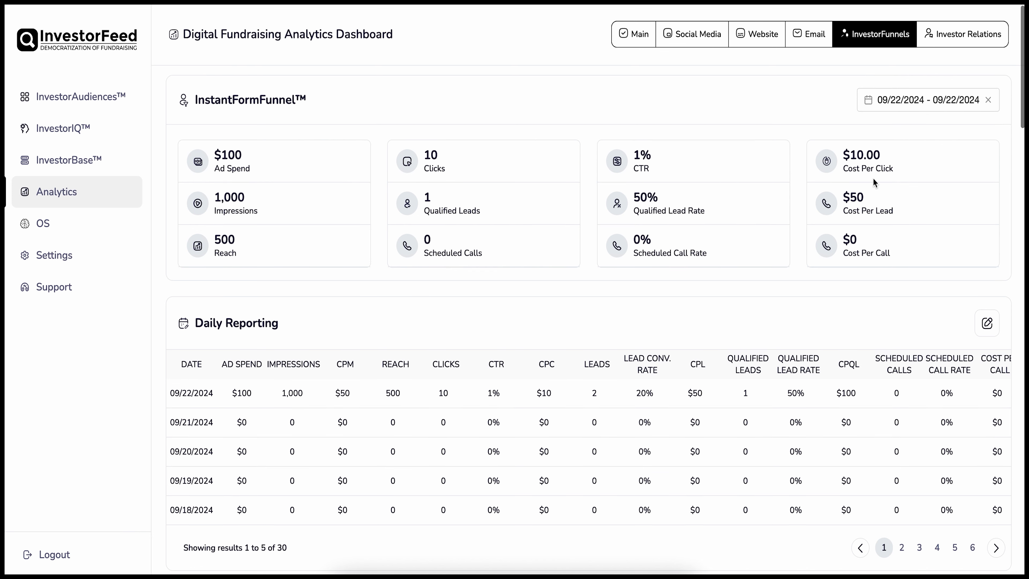
pyautogui.click(913, 101)
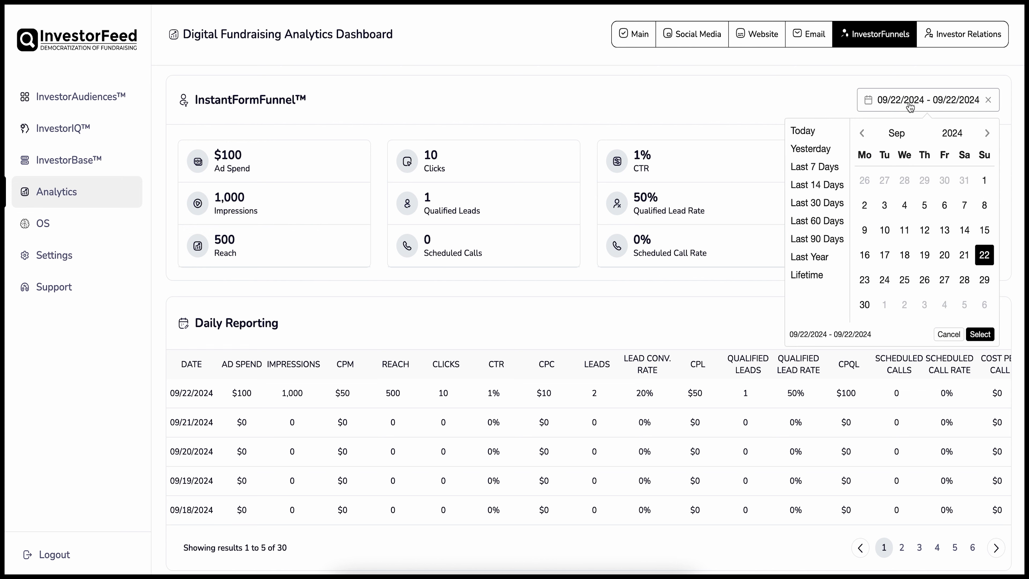
pyautogui.click(947, 335)
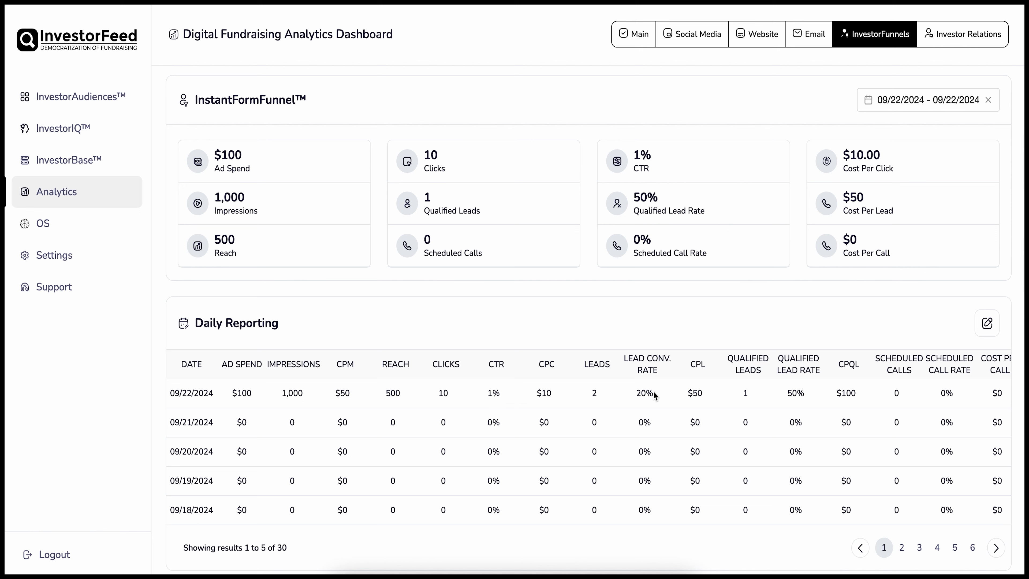
# Examine the lead conversion rate for 09/22/2024 and look through the other funnels' reports on the page.
pyautogui.moveTo(654, 393); pyautogui.dragTo(646, 393)
pyautogui.click(578, 329)
pyautogui.moveTo(635, 392); pyautogui.dragTo(652, 393)
pyautogui.click(660, 323)
pyautogui.moveTo(635, 392); pyautogui.dragTo(658, 395)
pyautogui.click(696, 309)
pyautogui.scroll(-2, 471, 278)
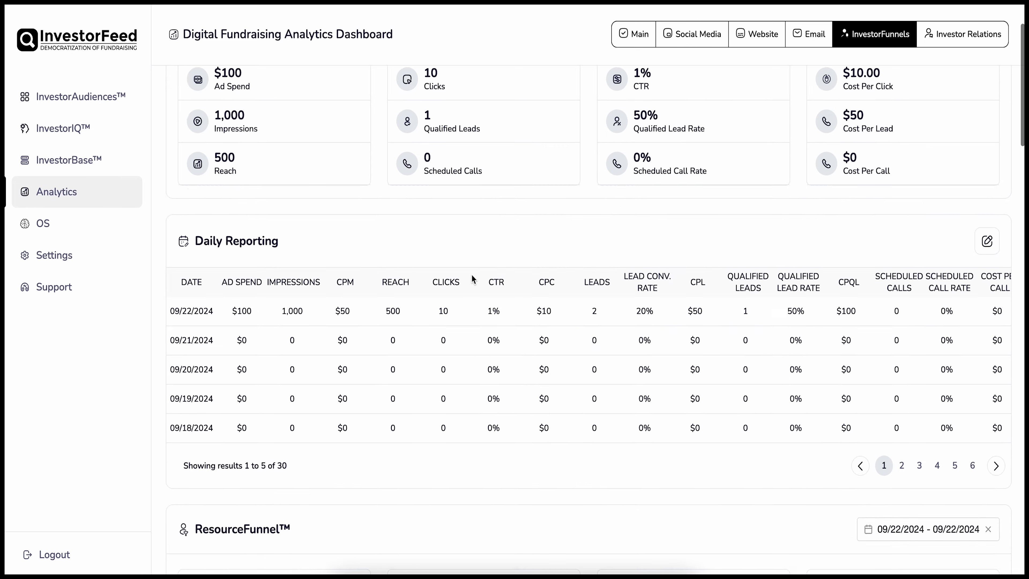
pyautogui.scroll(-15, 471, 278)
pyautogui.scroll(18, 471, 278)
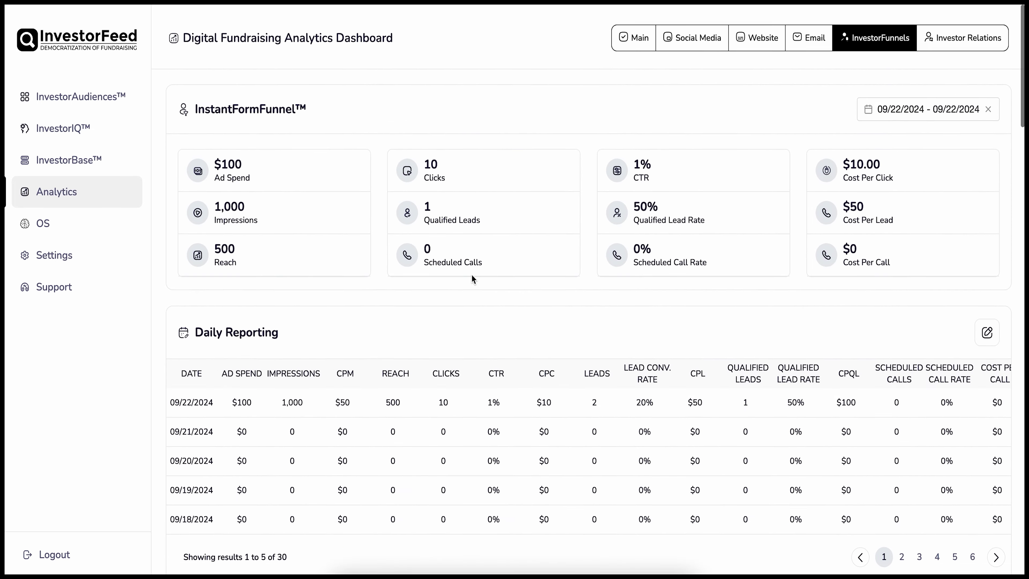